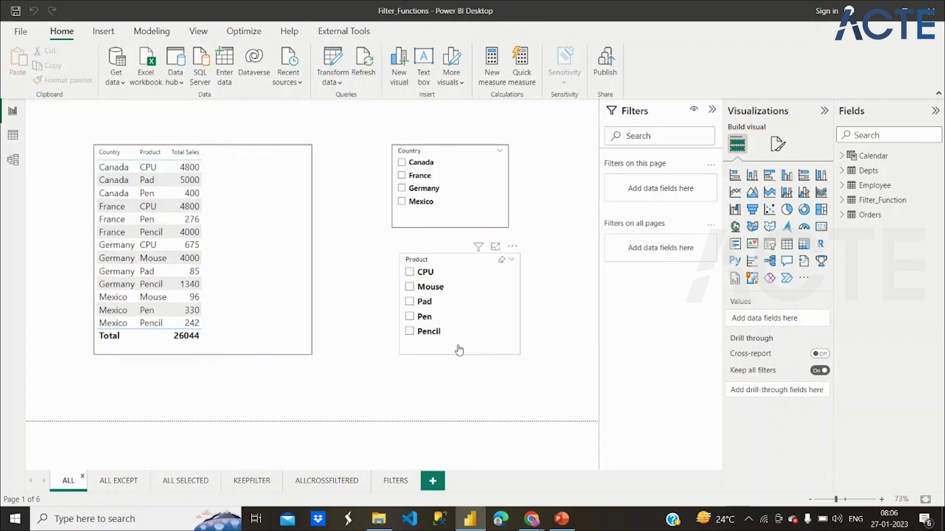
- Switch to PowerPoint to review the DAX ALL function slide, and return to the Filter_Functions report in Power BI Desktop
mouse_move(531, 520)
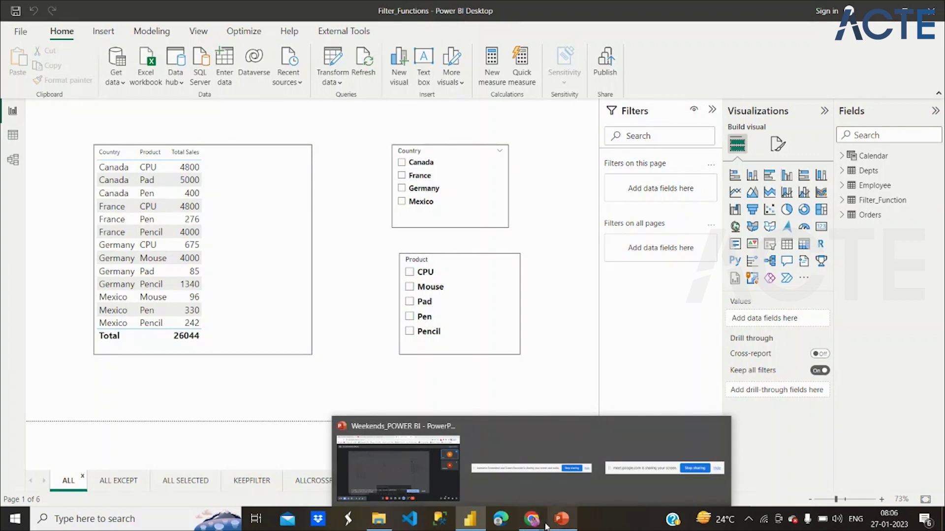
click(460, 422)
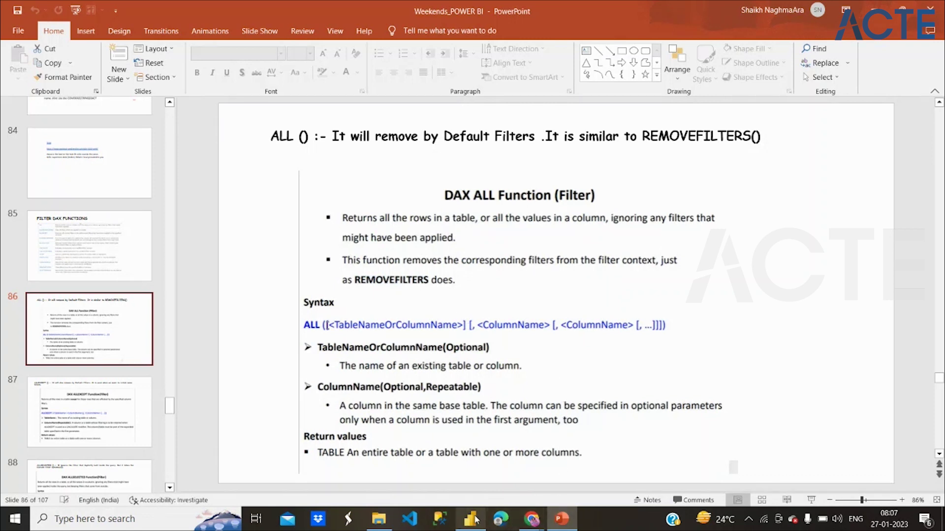
mouse_move(475, 519)
click(473, 438)
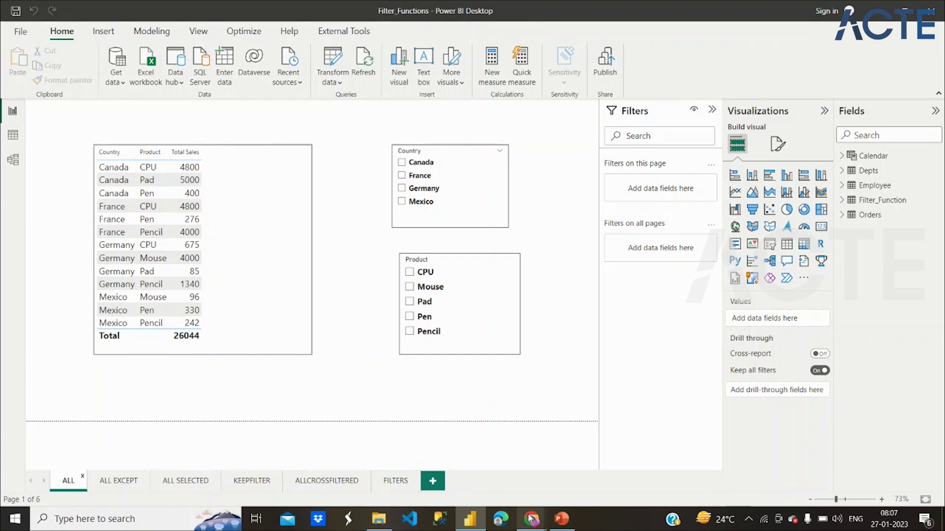
click(566, 529)
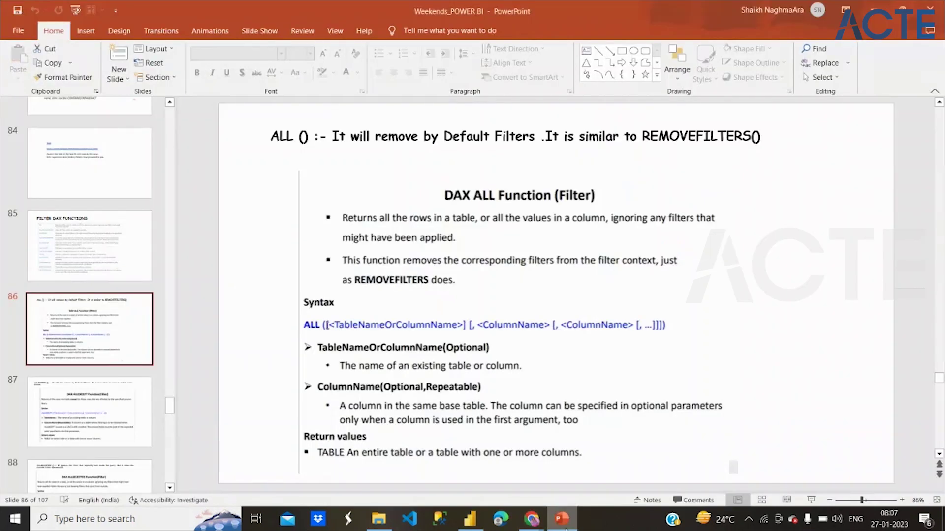
drag(566, 529, 501, 521)
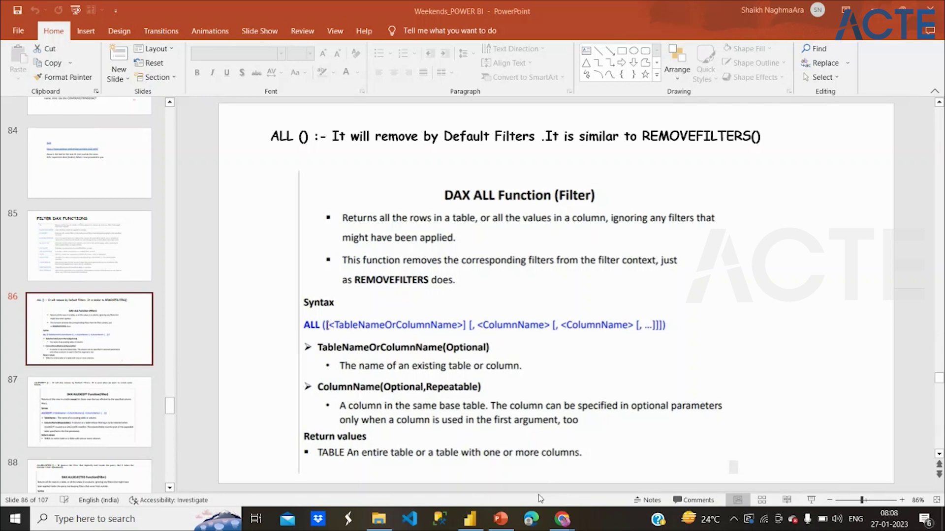
mouse_move(499, 527)
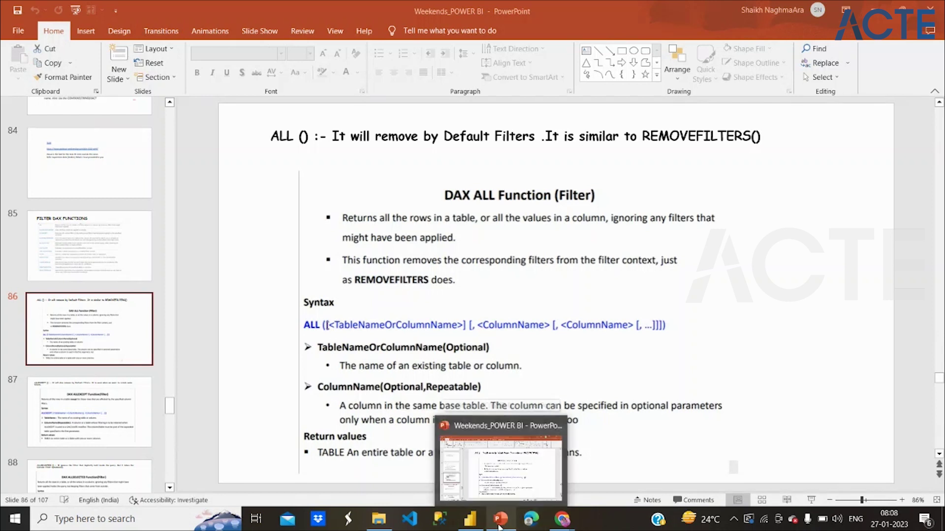
mouse_move(562, 519)
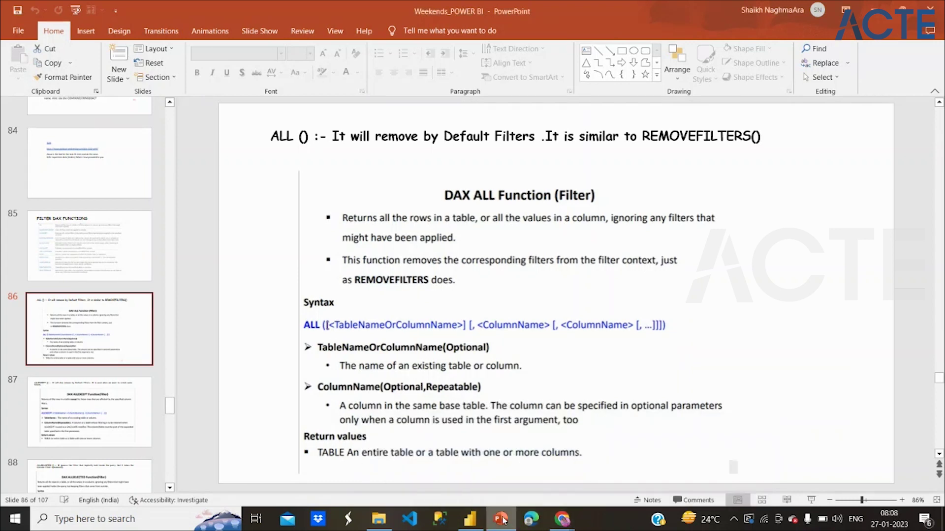
click(470, 519)
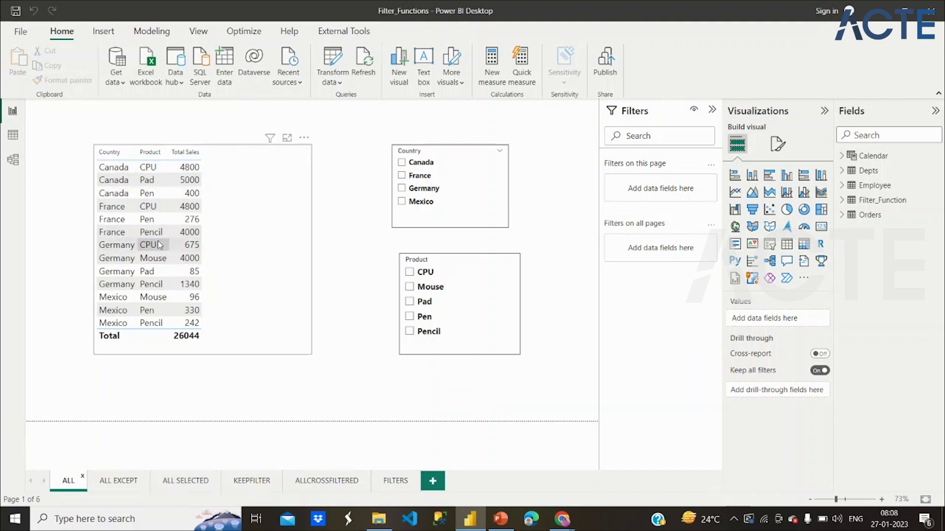
key(XF86MonBrightnessUp)
key(XF86MonBrightnessUp)
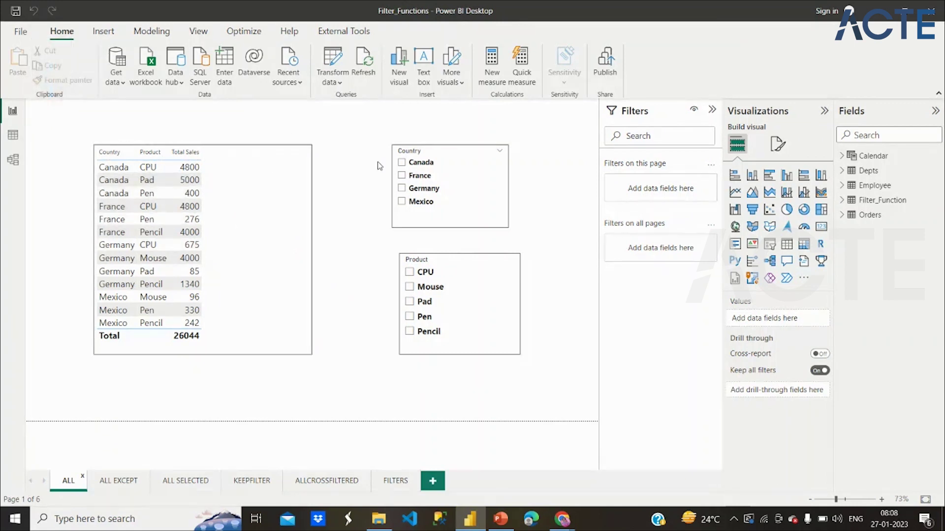
- Set the sales table's values font size to 17 and enlarge the table visual to fit all rows
click(289, 249)
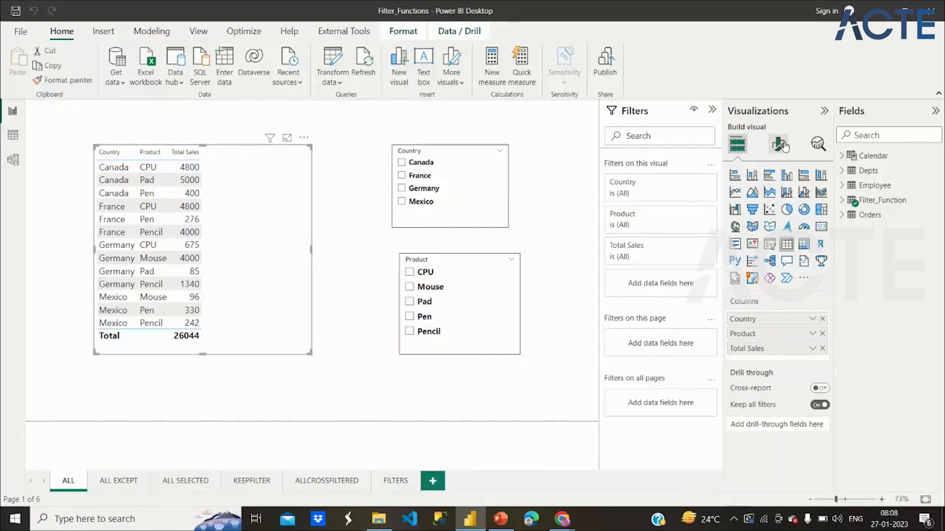
click(779, 142)
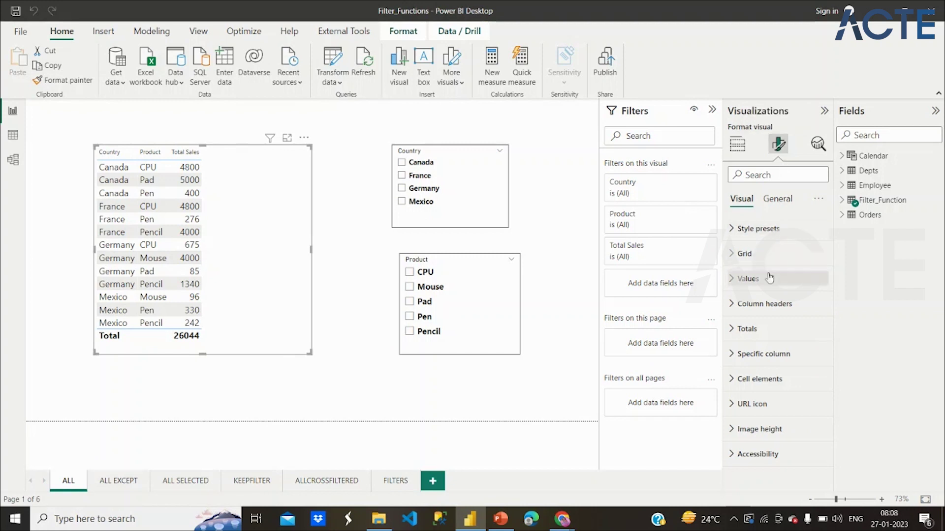
click(770, 278)
click(820, 332)
click(820, 332)
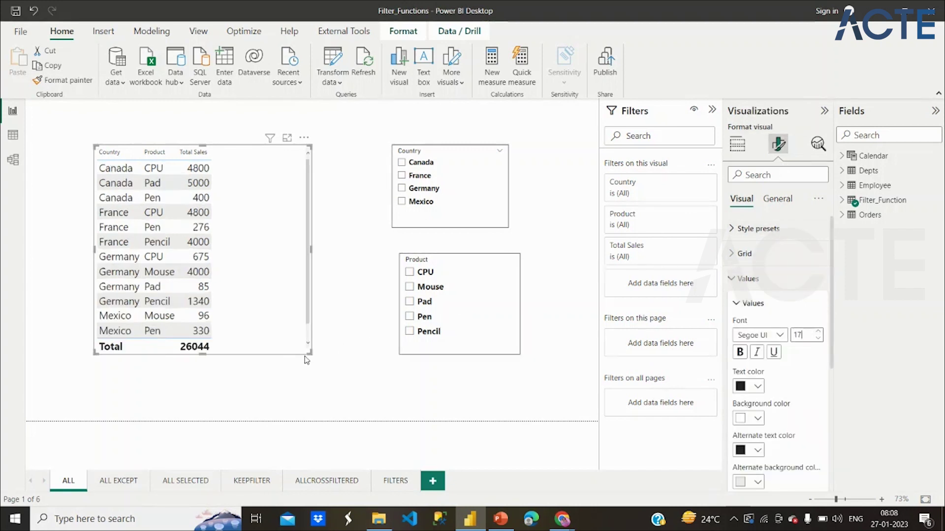
drag(309, 352, 355, 387)
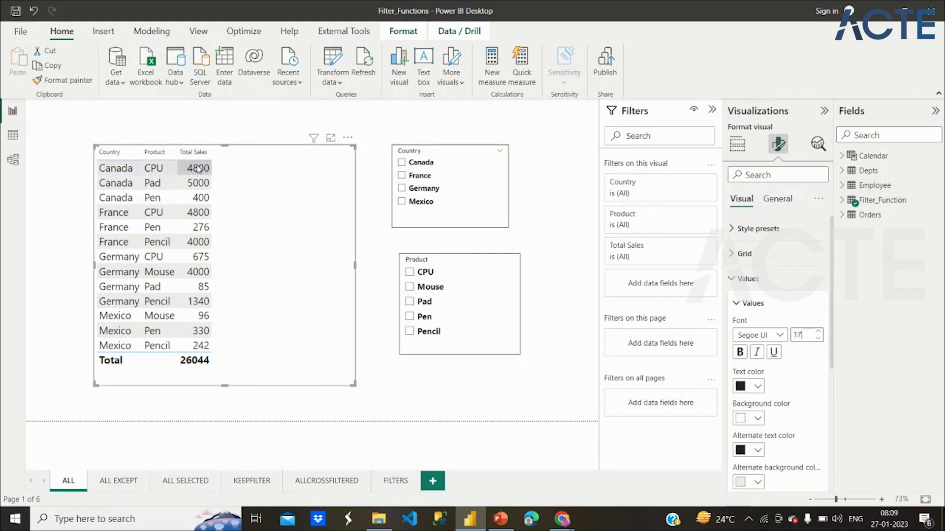
- Create a measure in the Filter_Function table: All_Sales = Calculate(sum(Filter_Function[Net Sales]))
click(737, 146)
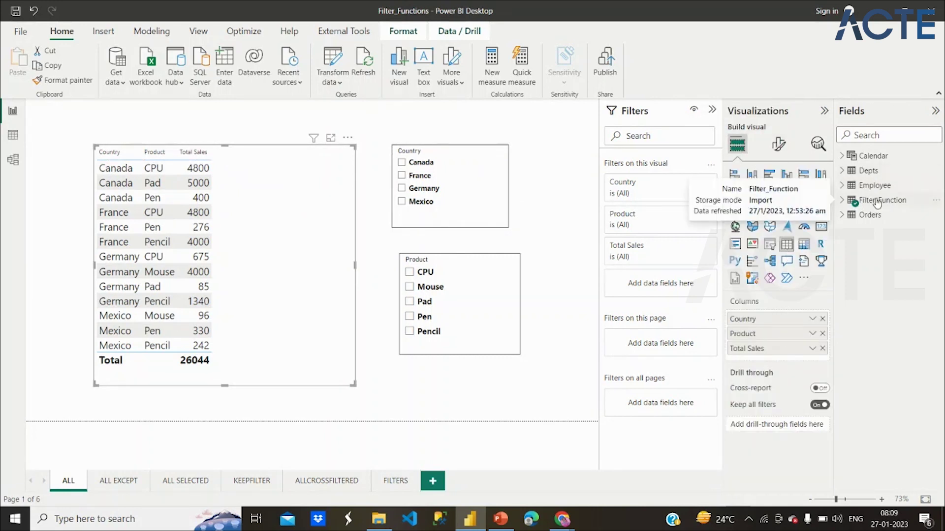
right_click(878, 201)
click(830, 211)
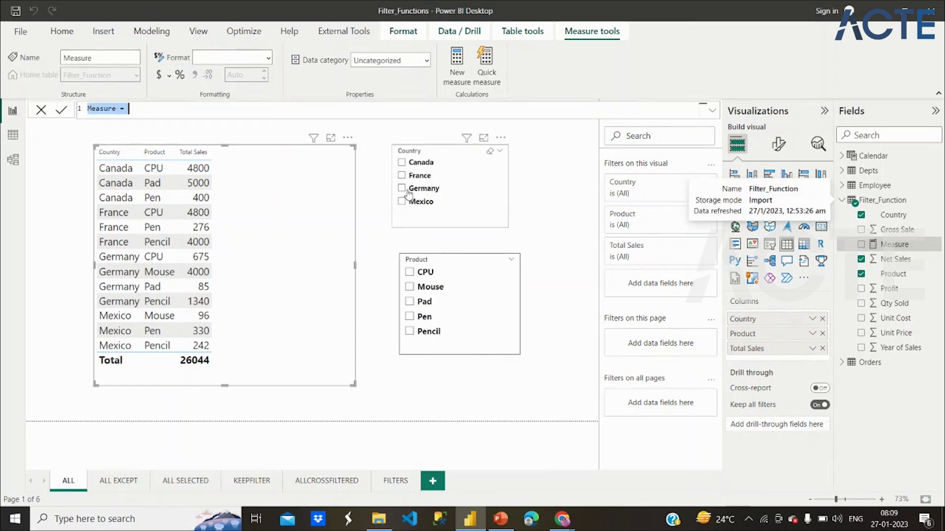
text(All)
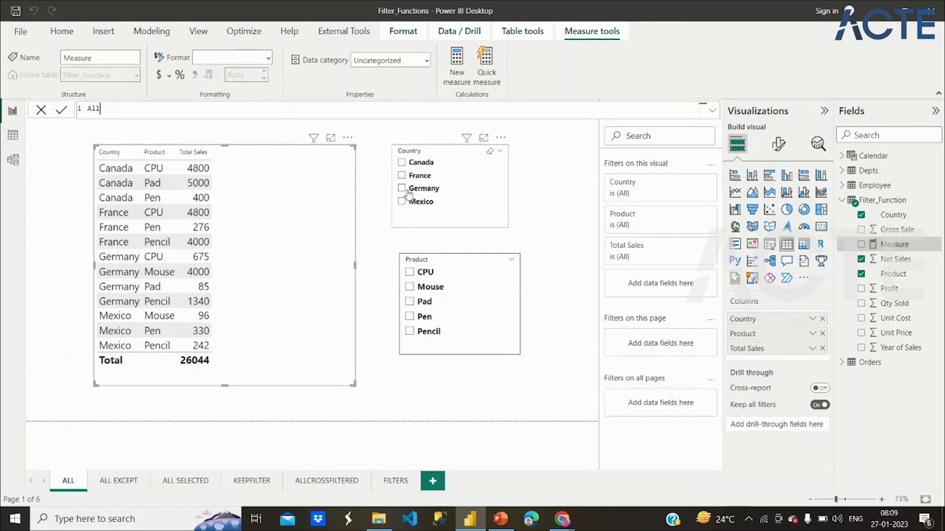
text(_Sales= Calculate()
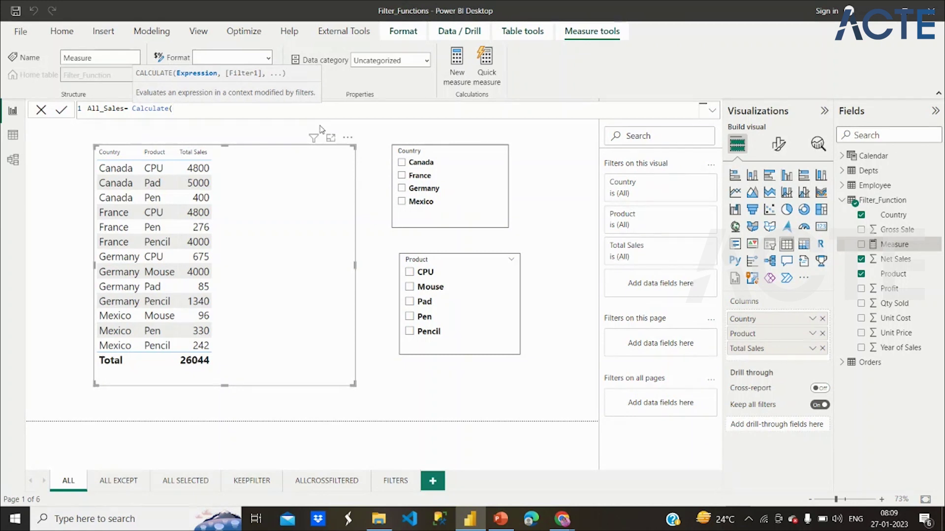
text(sum()
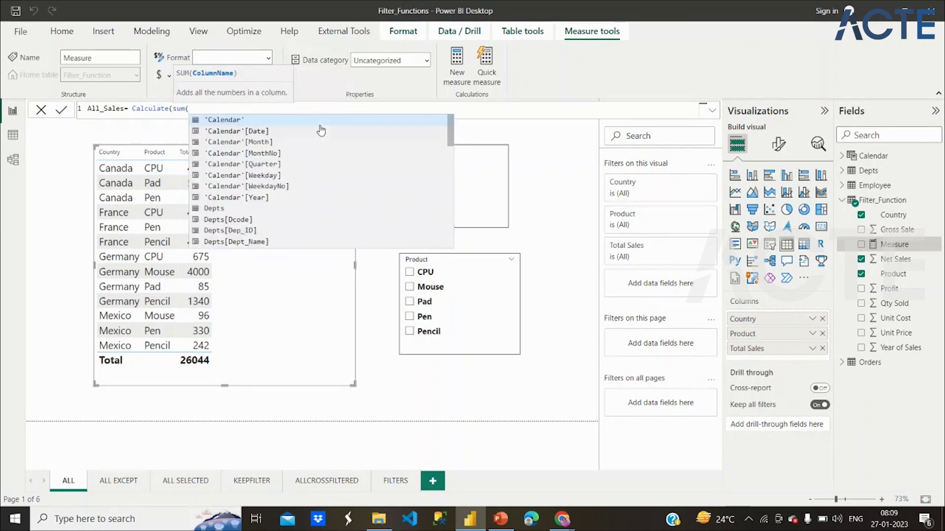
key(Escape)
text(Net)
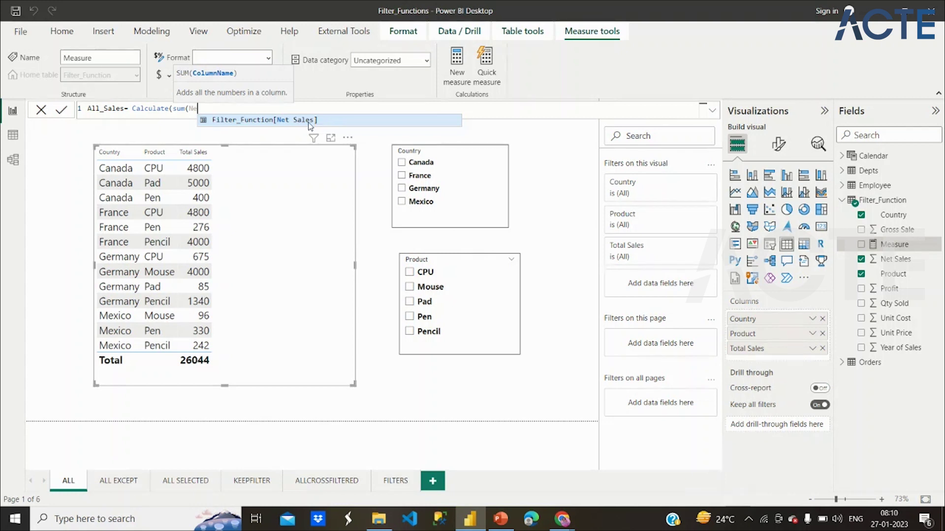
click(301, 125)
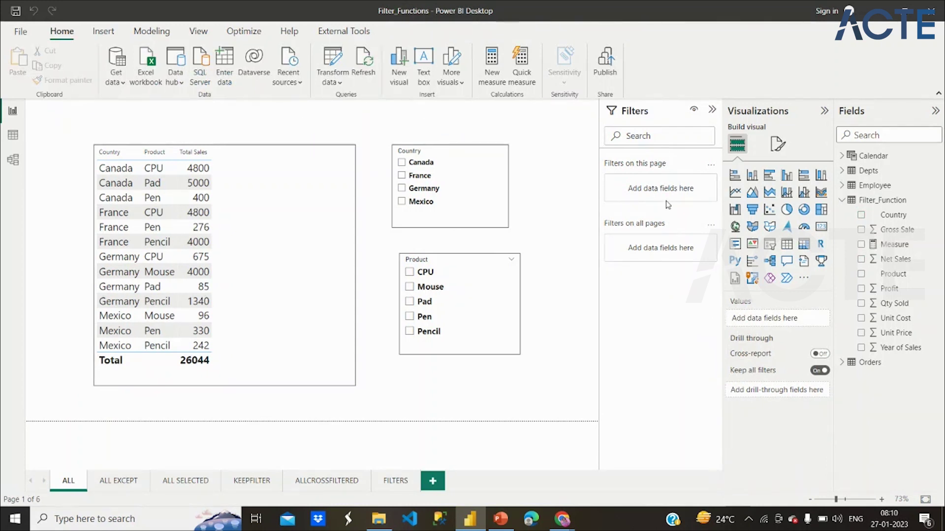
- Extend the All_Sales measure with the filter argument ALL(Filter_Function[Product]) inside Calculate and commit the formula
click(877, 247)
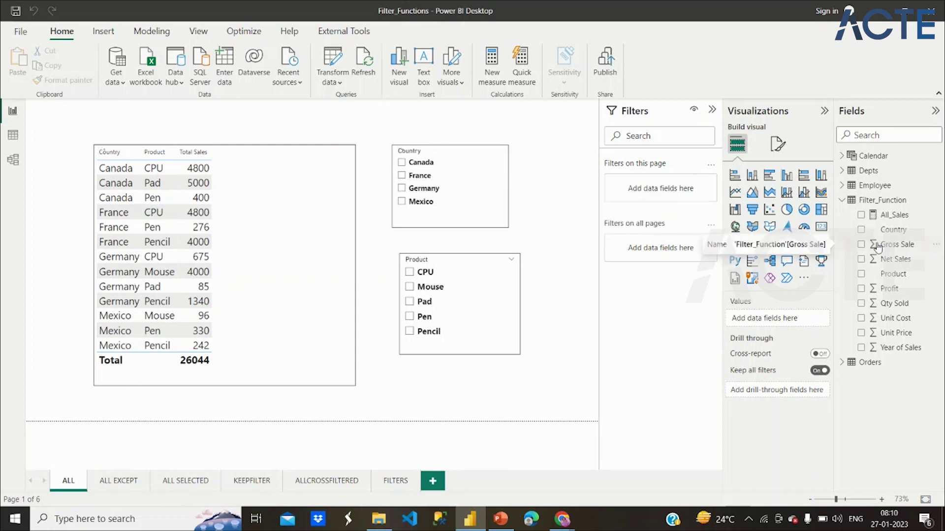
click(895, 217)
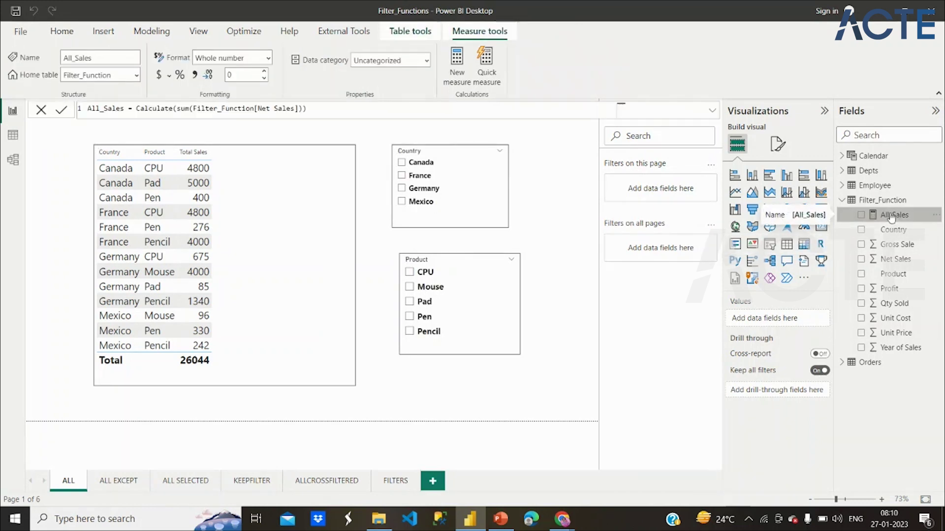
click(303, 108)
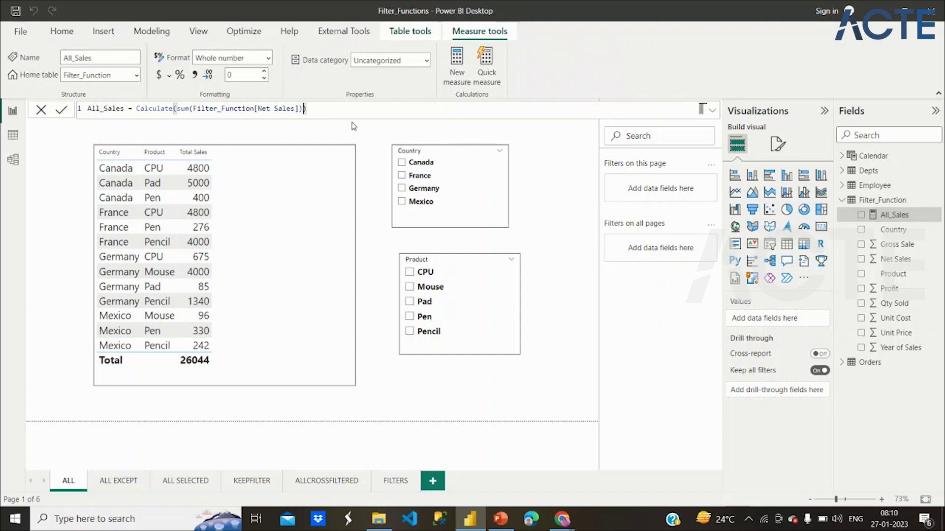
text(,)
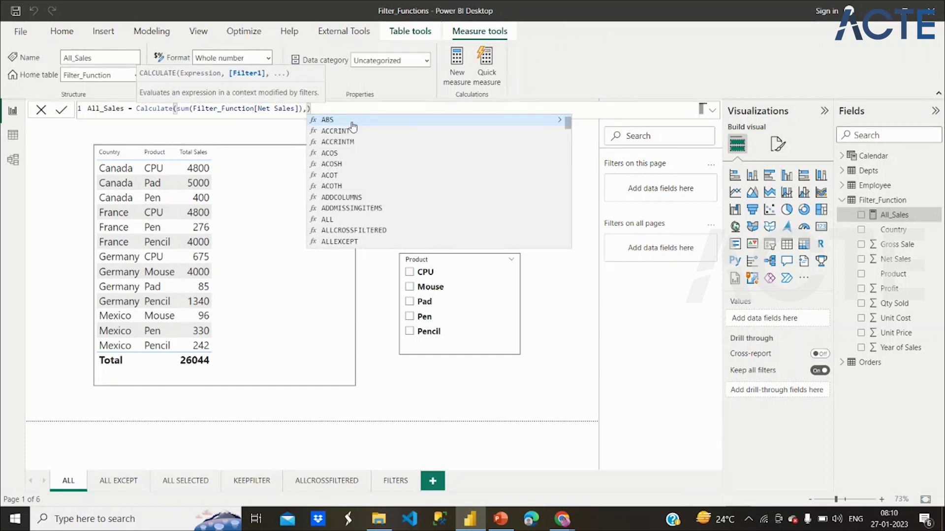
text(ALL)
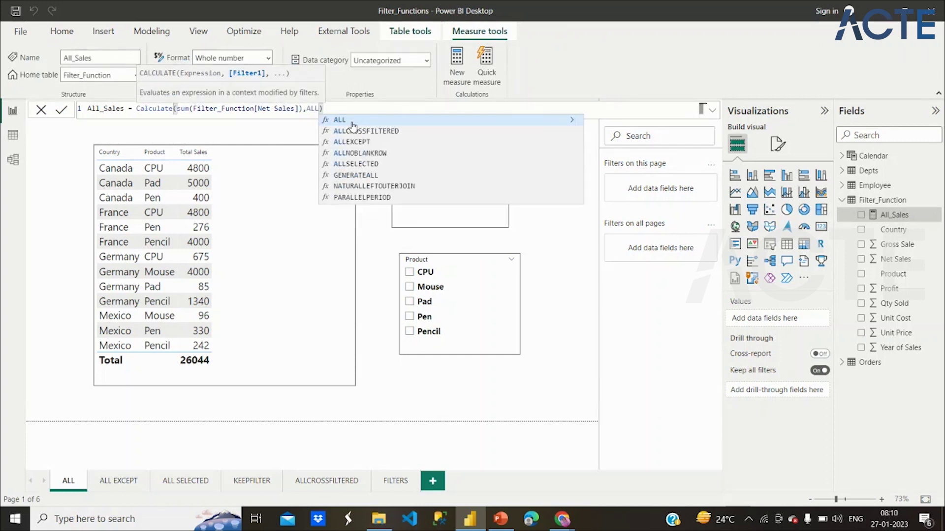
click(352, 121)
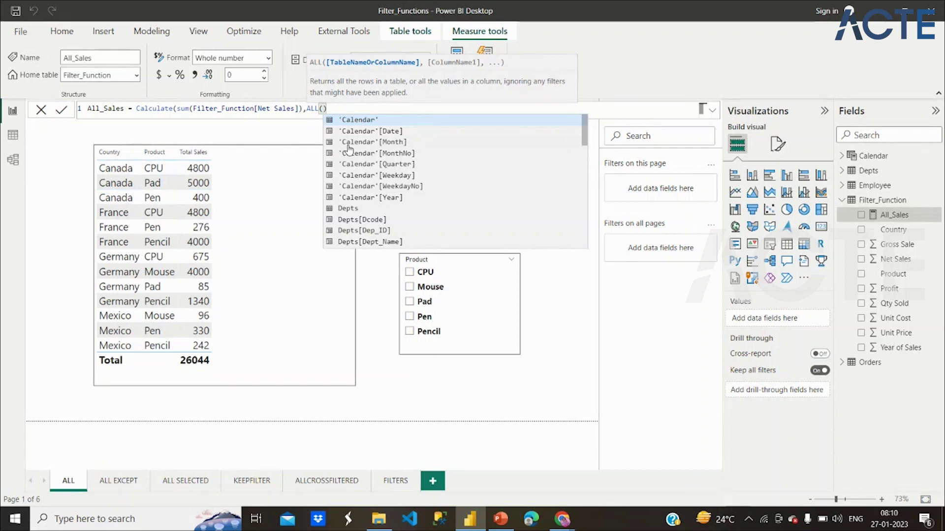
text(Product)
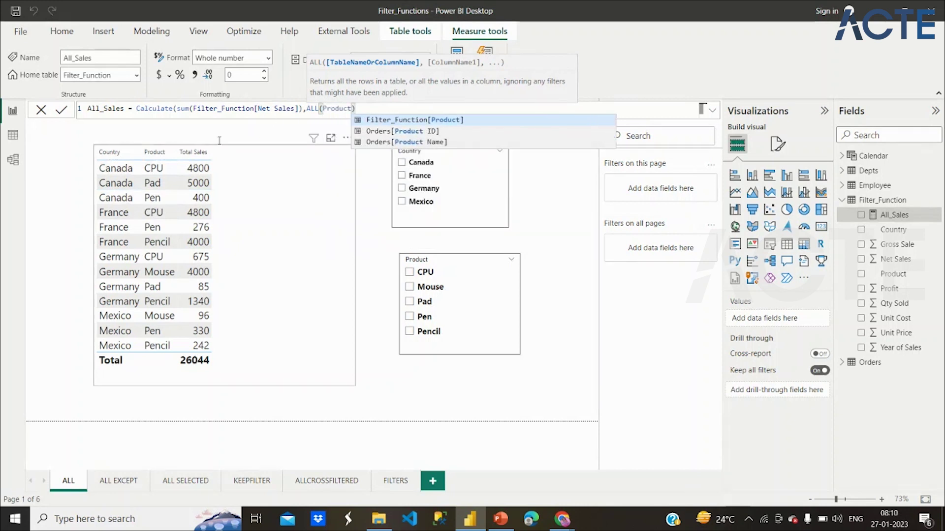
click(465, 120)
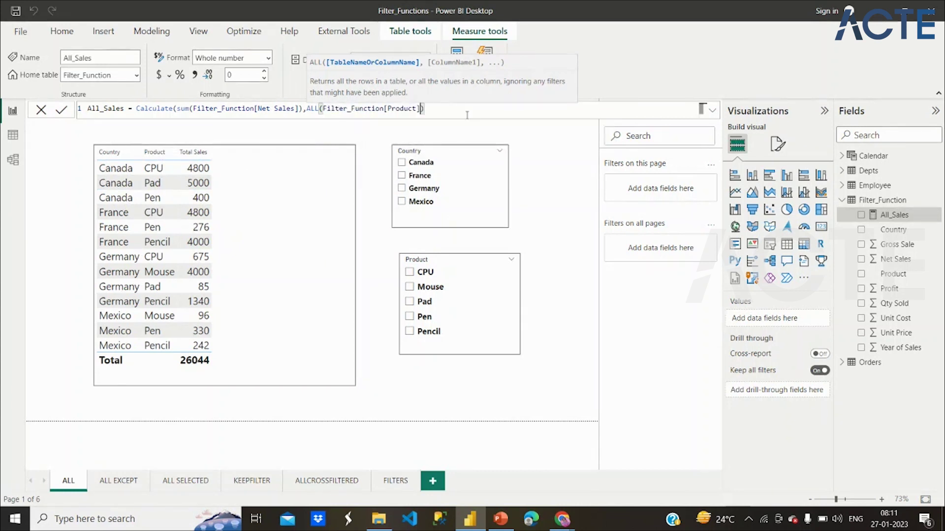
text())
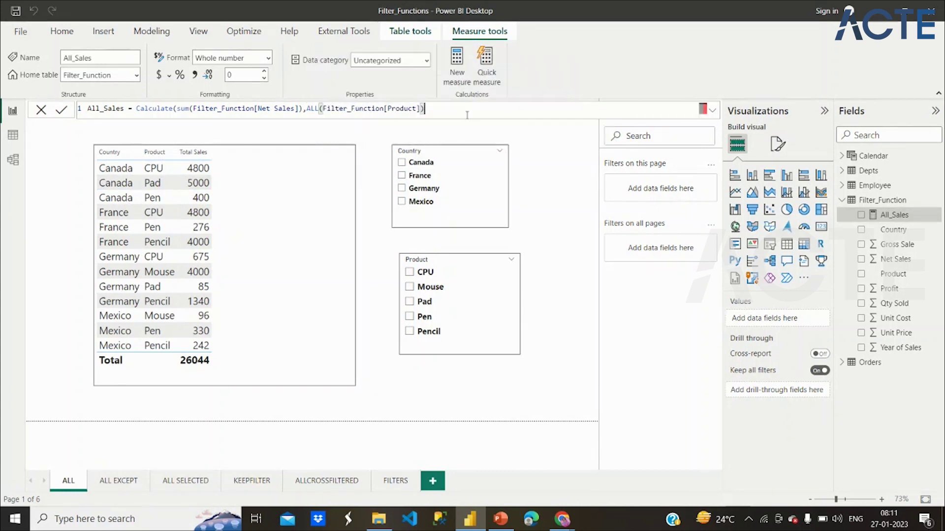
text())
key(Return)
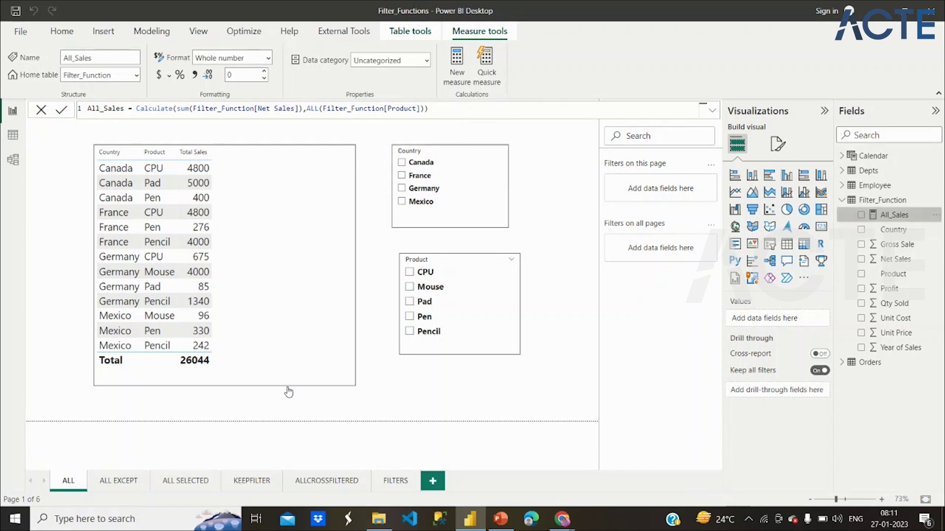
- Add the All_Sales measure to the Country, Product and Total Sales table, and display the measure's formula
click(290, 326)
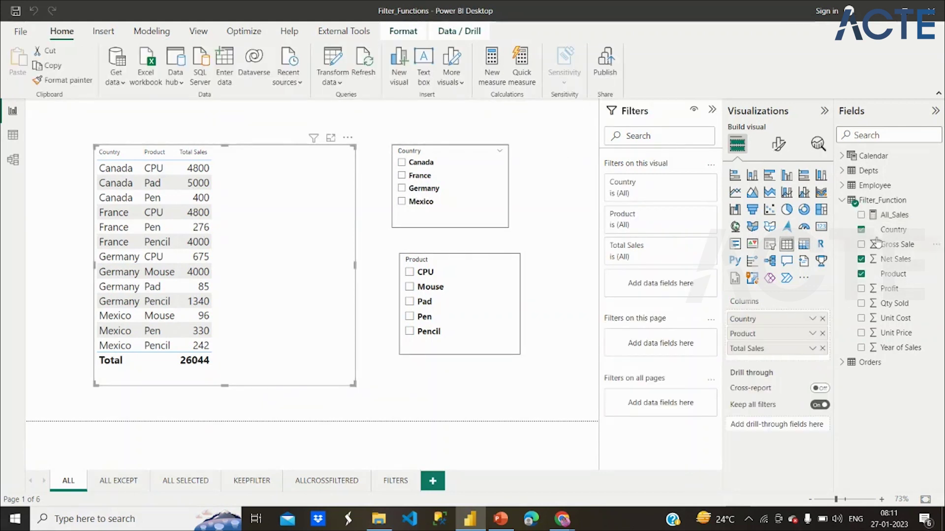
click(861, 216)
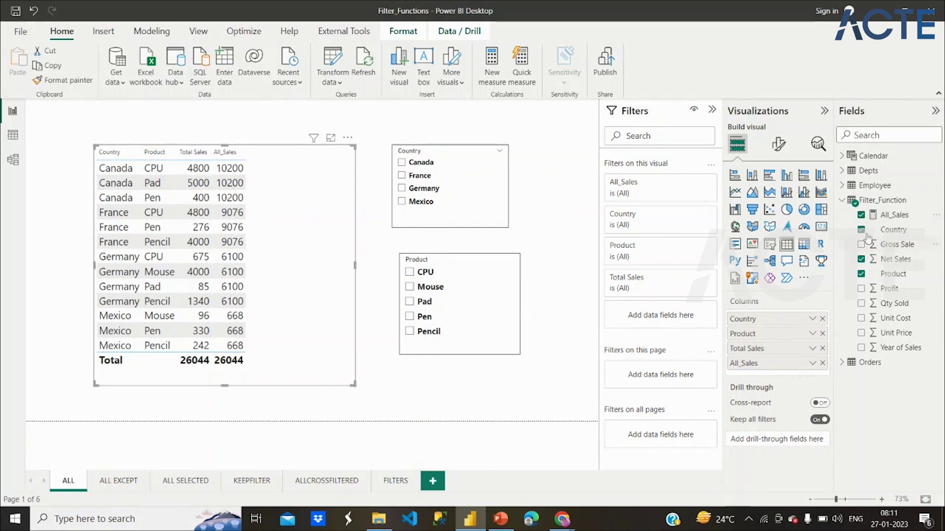
double_click(891, 215)
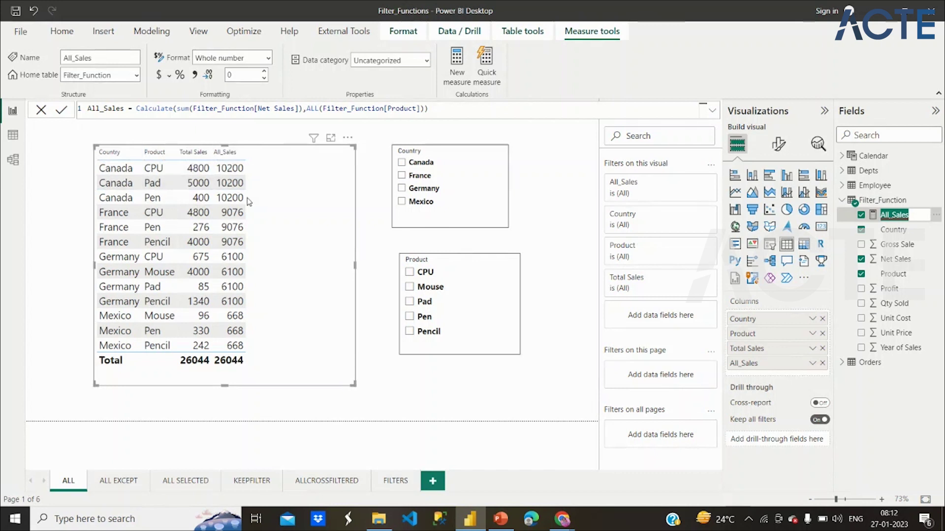
- Filter the report page to Canada with the Country slicer
click(402, 166)
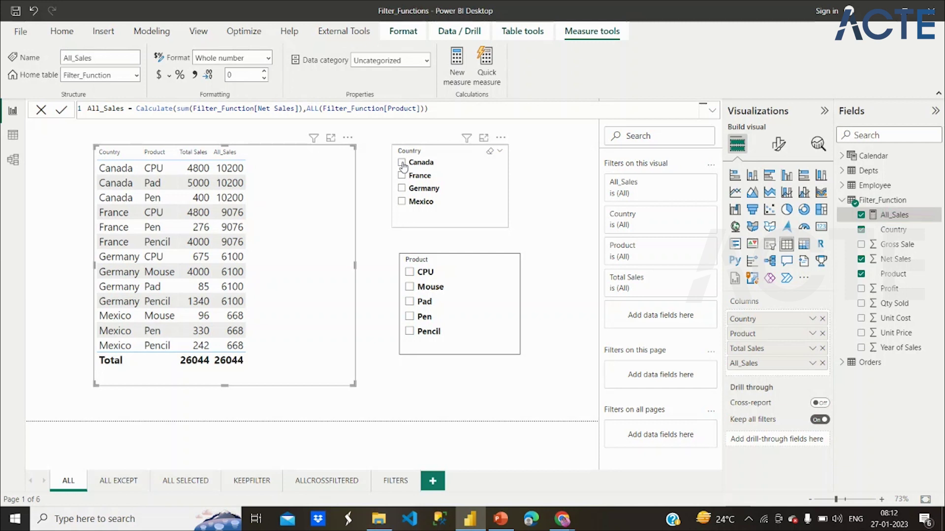
click(403, 166)
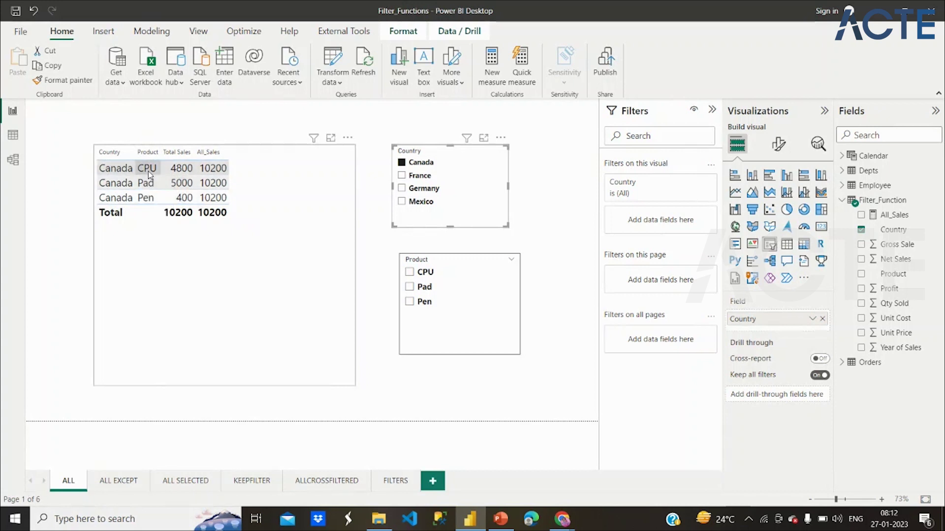
- Clear the Canada selection in the Country slicer, and check the table with the Product slicer filtered to CPU before clearing it
click(110, 152)
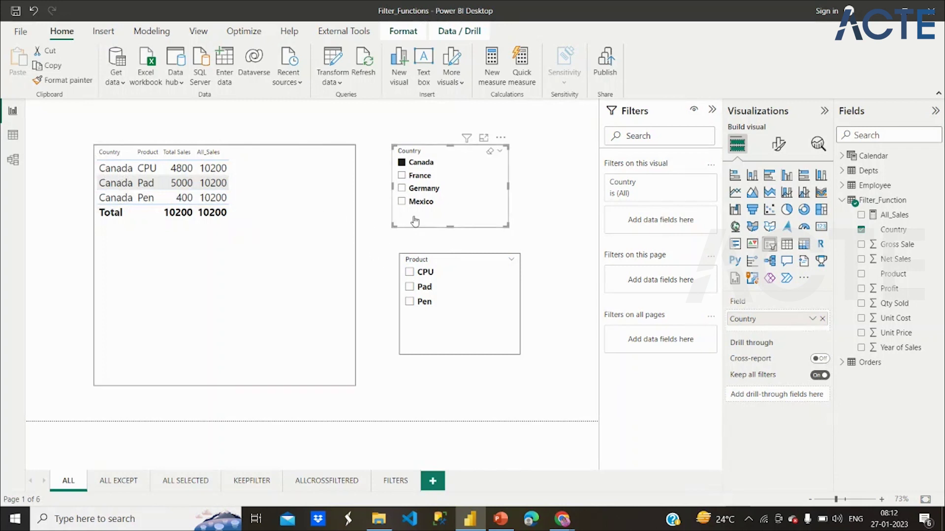
click(402, 166)
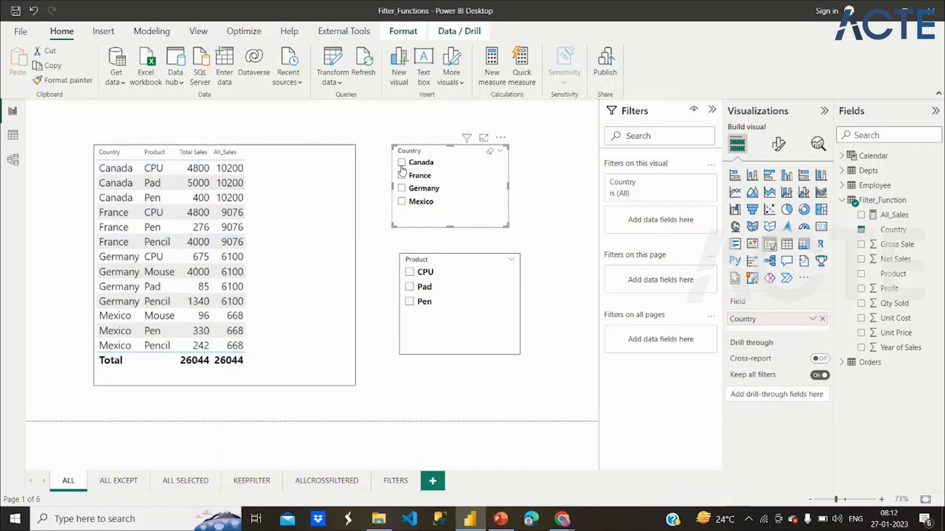
click(409, 273)
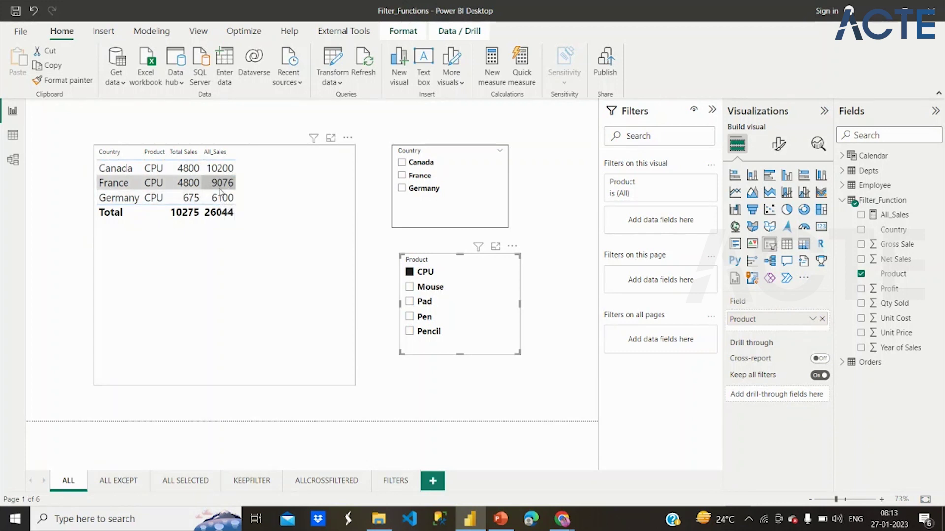
click(409, 272)
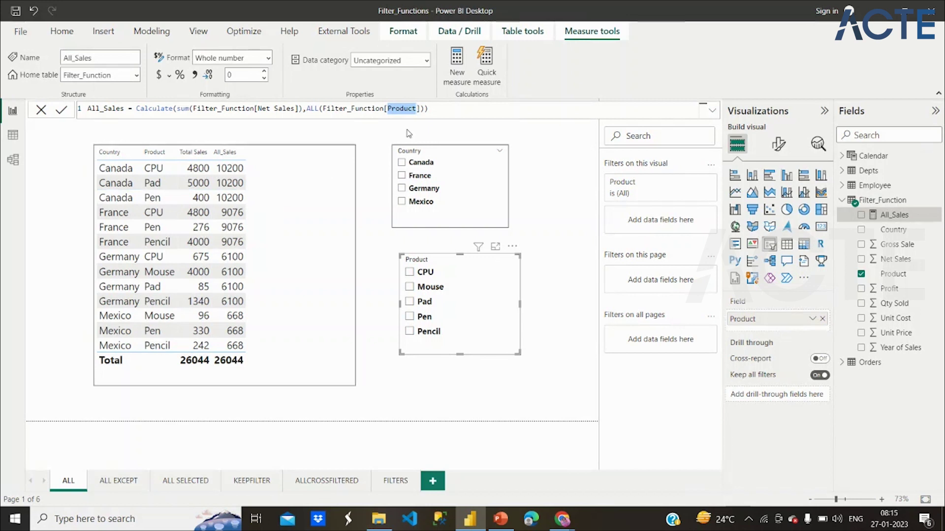
- Review the Product argument in the All_Sales formula and compare the table's sales columns with CPU filtered and cleared
drag(418, 111, 395, 325)
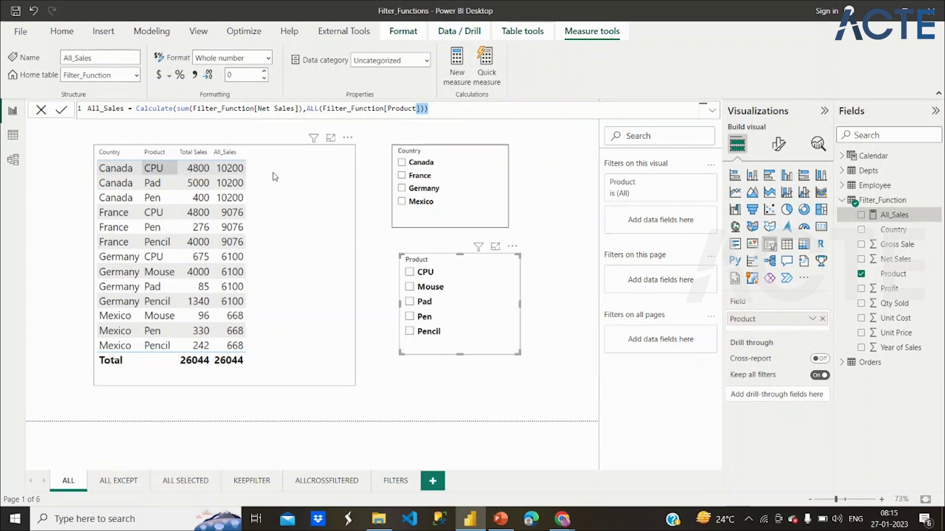
click(410, 273)
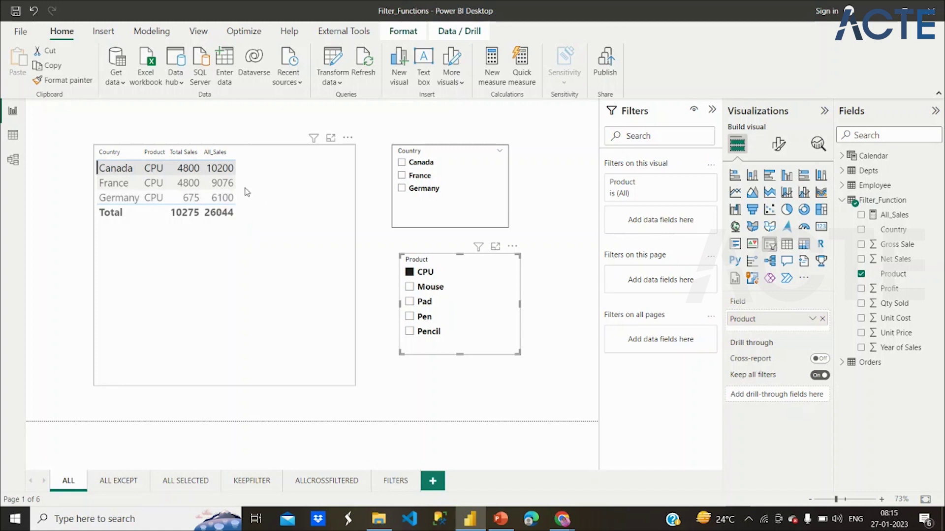
click(164, 171)
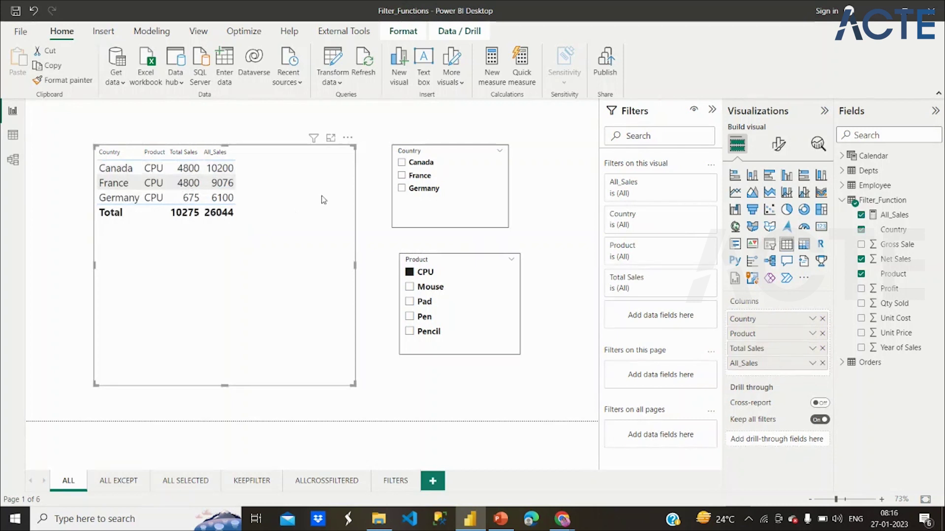
click(409, 272)
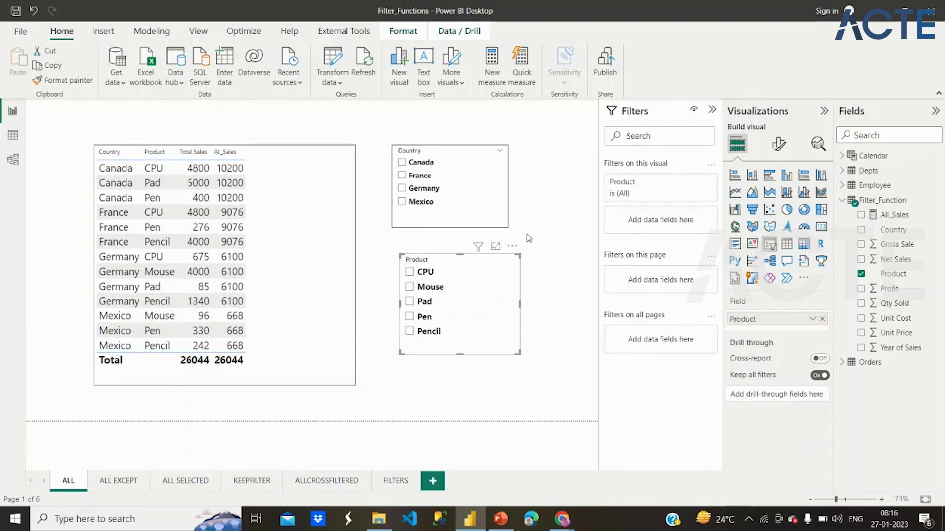
- Create a new measure in the Filter_Function table named All_Sales_country and begin its formula with Calculate(
right_click(884, 202)
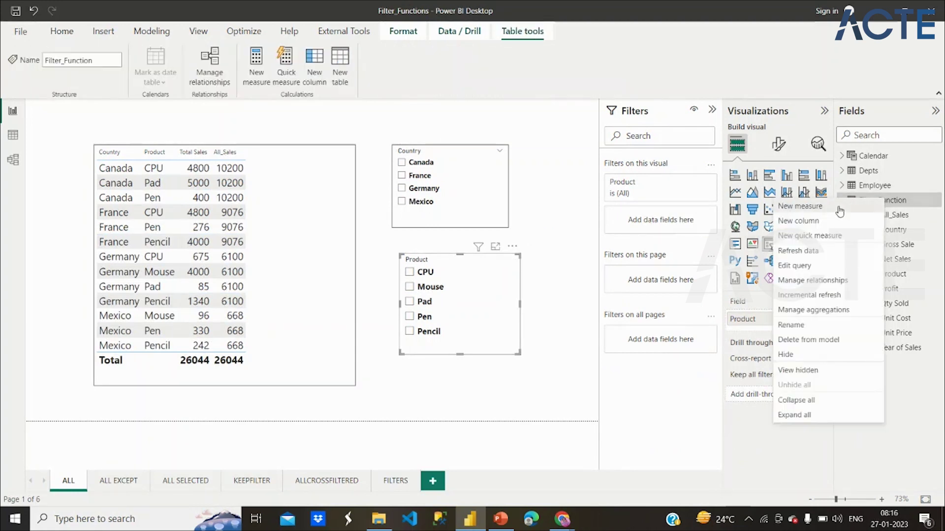
key(Escape)
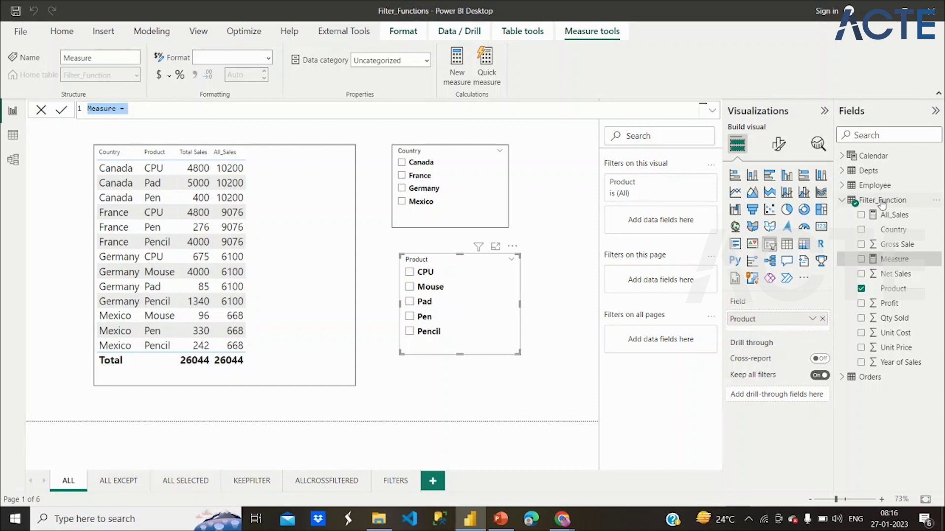
text(Tota)
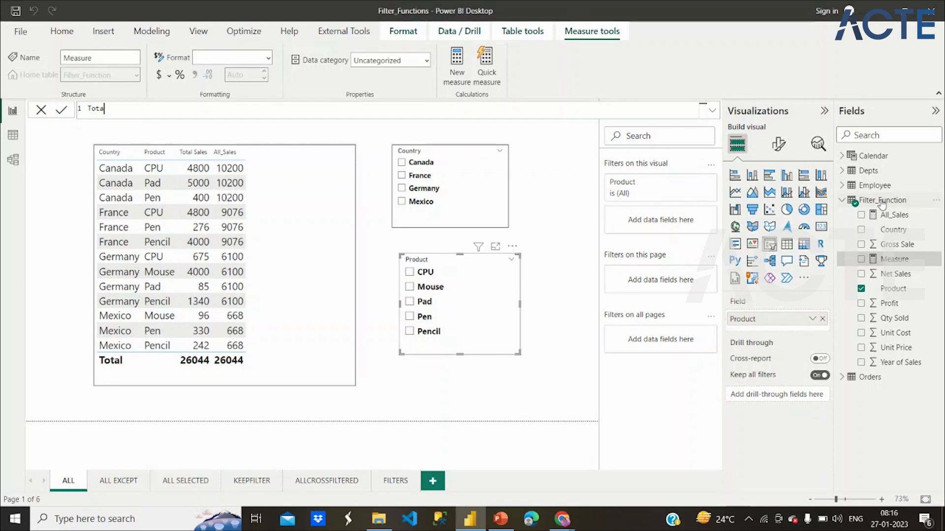
key(BackSpace)
key(BackSpace)
key(BackSpace)
key(BackSpace)
text(All_Sales_country= Calcula)
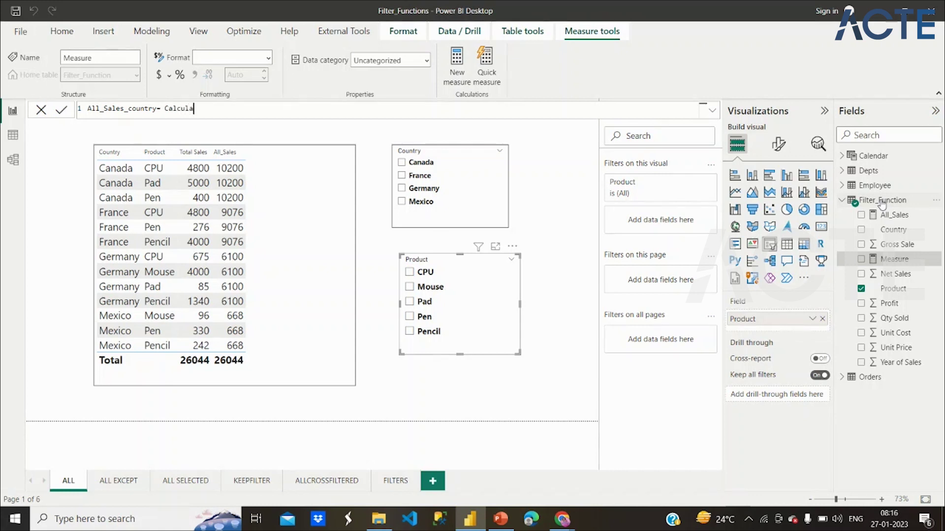
text(te()
- Enter sum(Filter_Function[Net Sales]) as the Calculate expression of the All_Sales_country measure
text(Sale)
key(BackSpace)
key(BackSpace)
key(BackSpace)
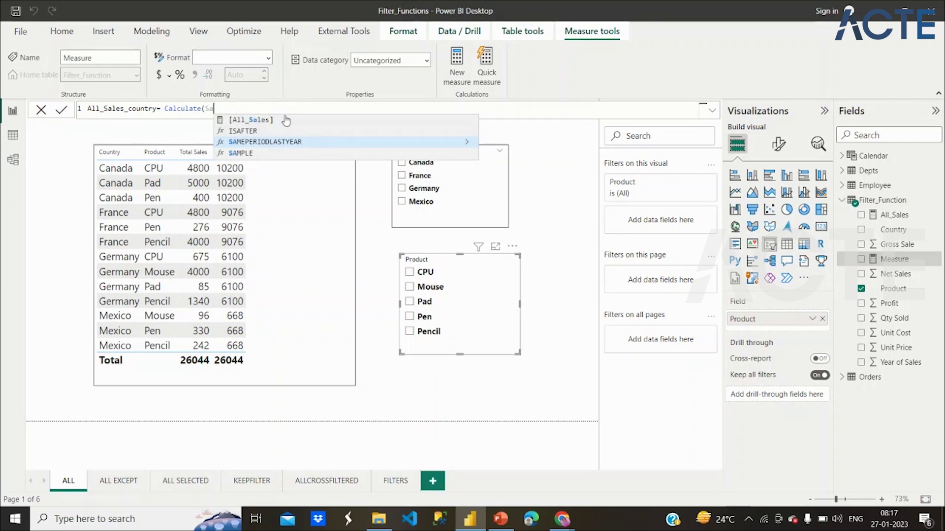
key(BackSpace)
key(BackSpace)
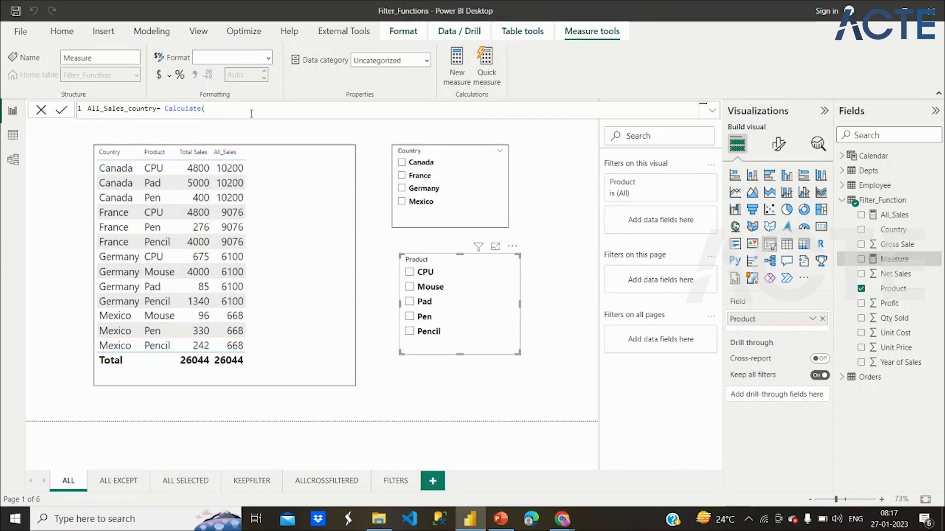
text(sum()
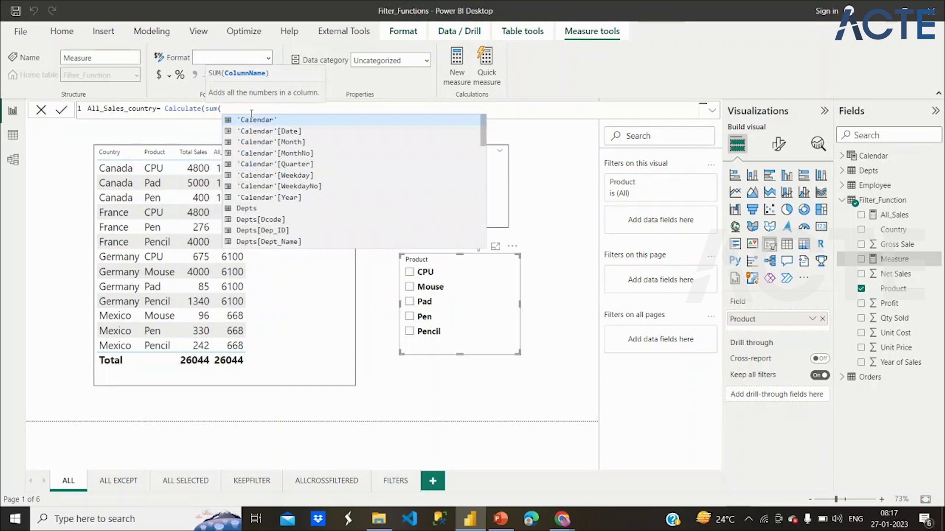
text(Sa)
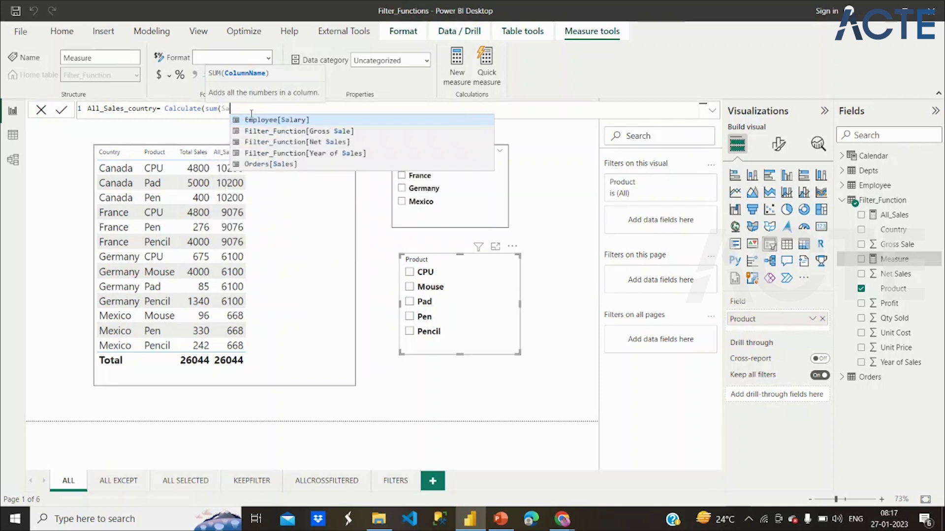
click(338, 143)
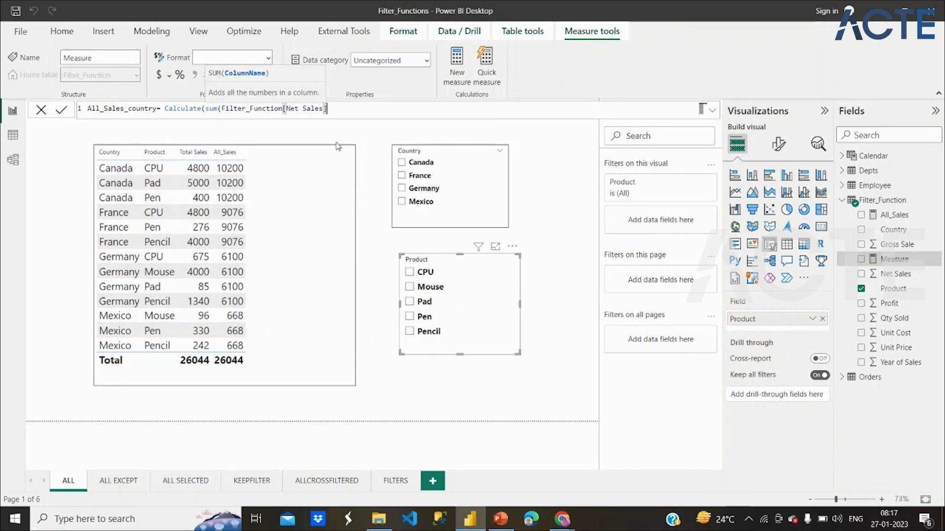
text(),)
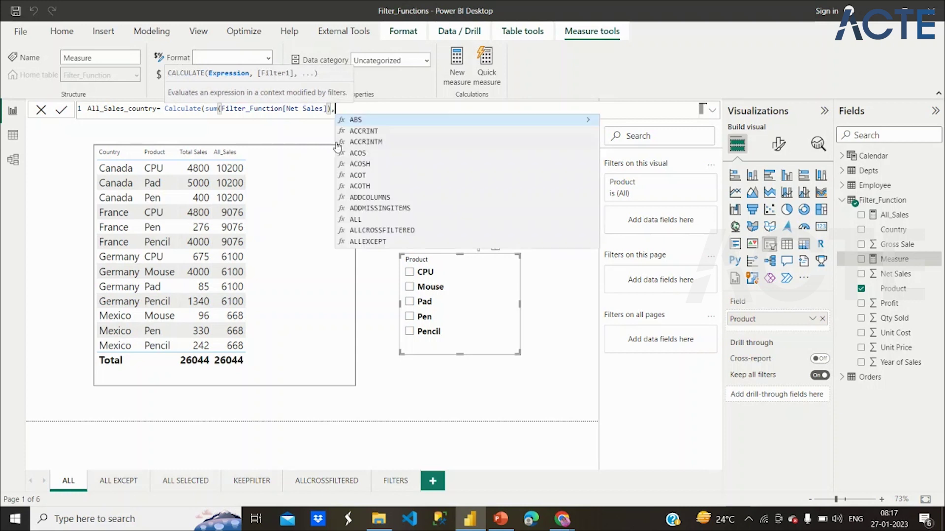
- Add the filter argument All(Filter_Function[Country]) to the All_Sales_country measure and commit the formula
text(All)
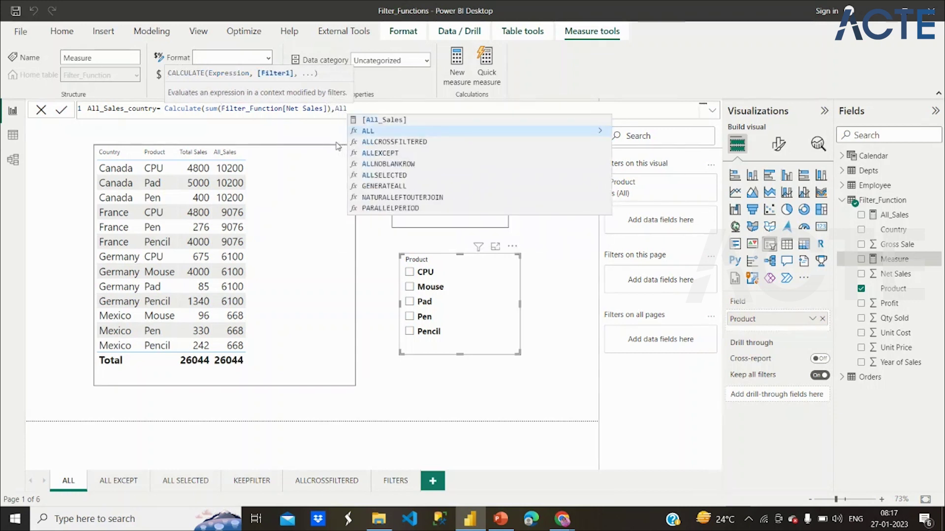
text((Co)
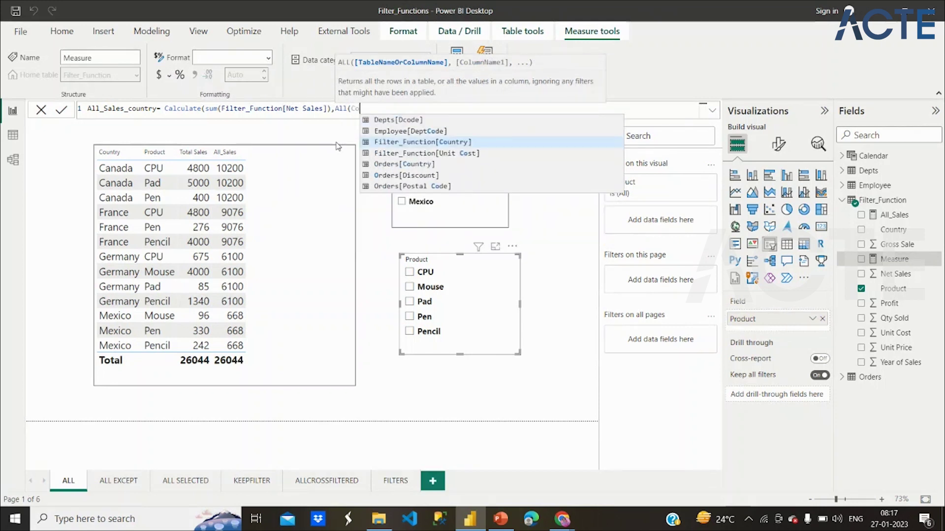
click(397, 143)
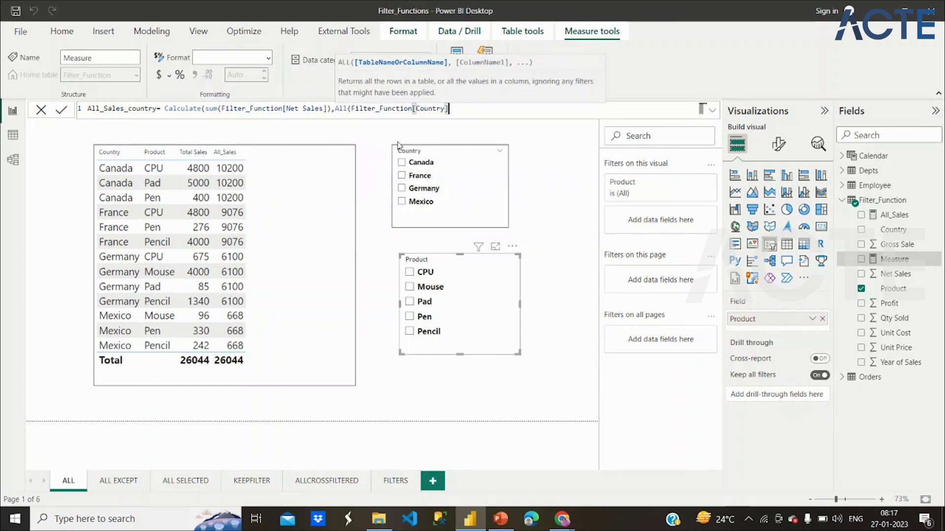
text()))
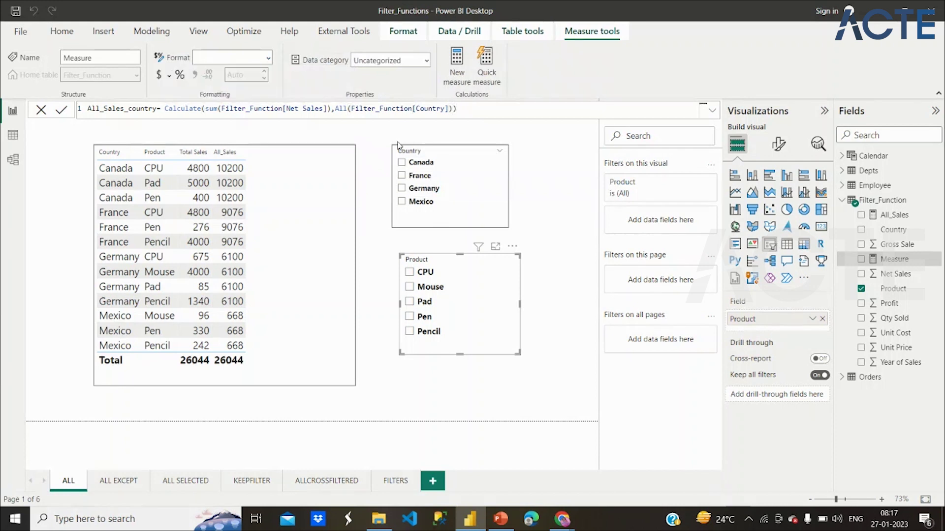
key(Return)
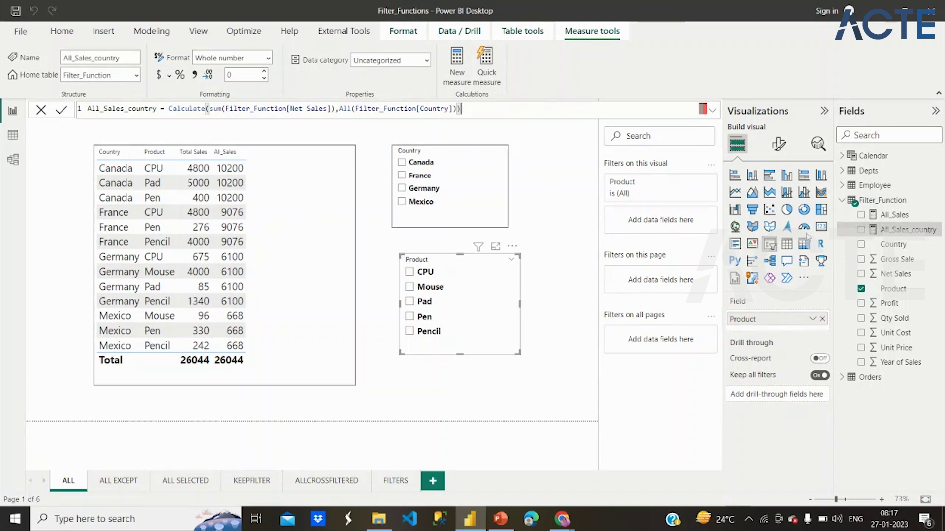
- Add the All_Sales_country measure to the sales table and test it by filtering Product to CPU and clearing the filter
click(311, 362)
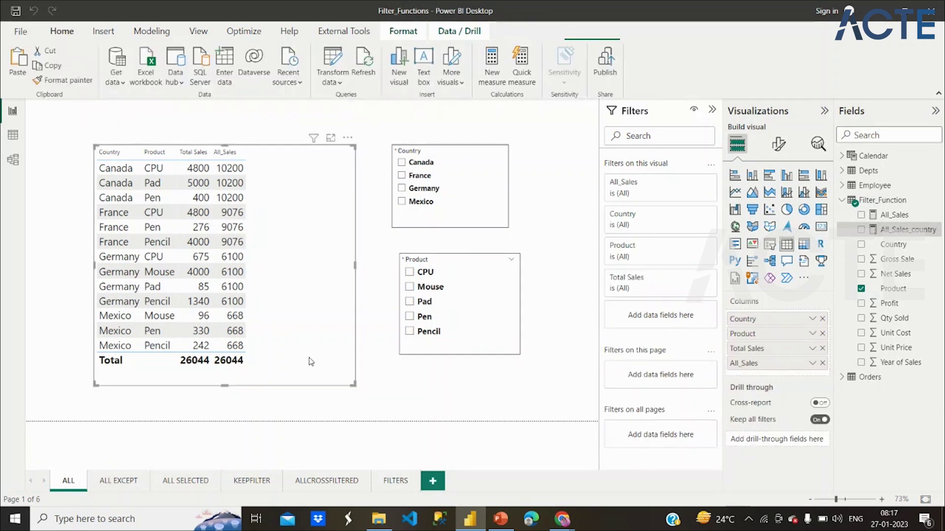
click(861, 230)
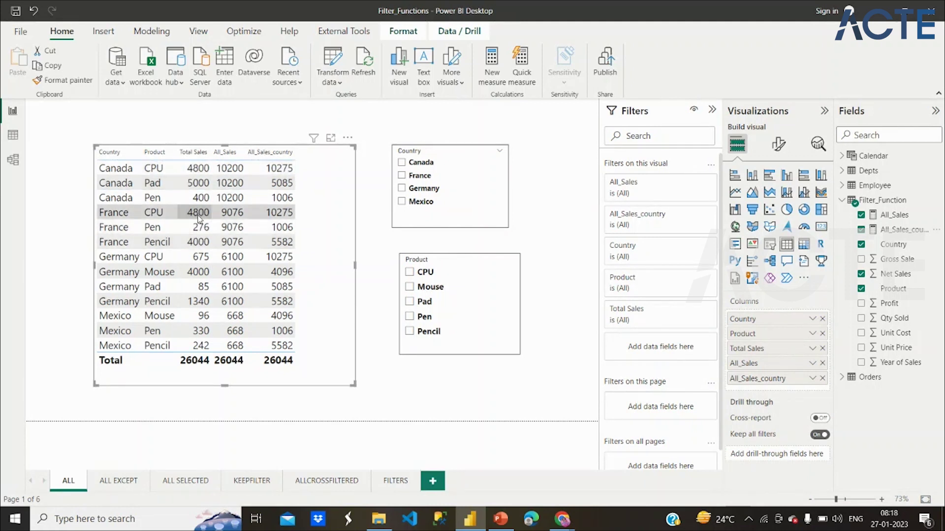
click(408, 273)
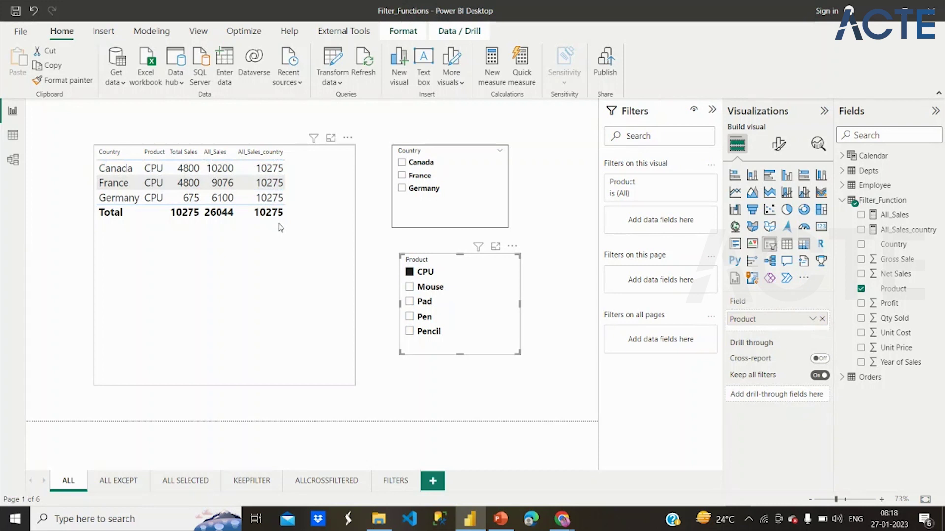
click(410, 272)
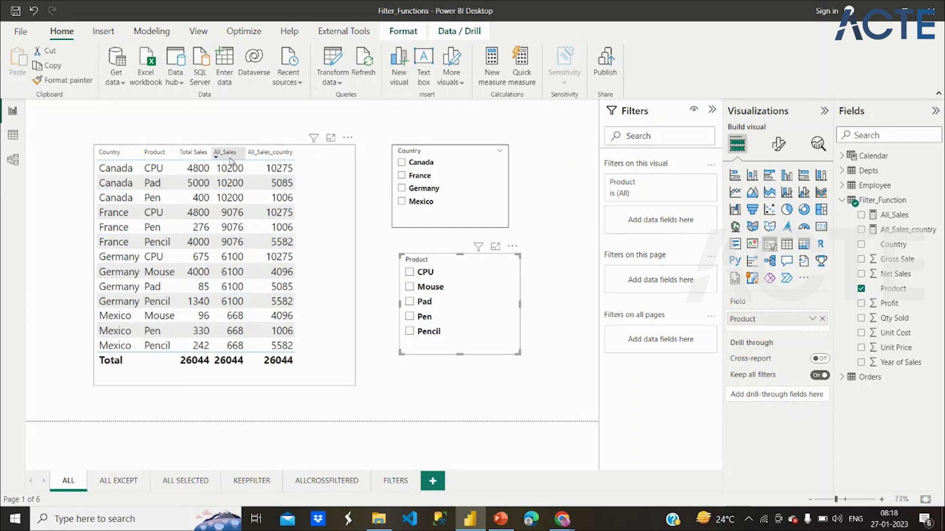
- Rename the All_Sales measure to All_Sales_Product in its formula and commit the change
click(894, 218)
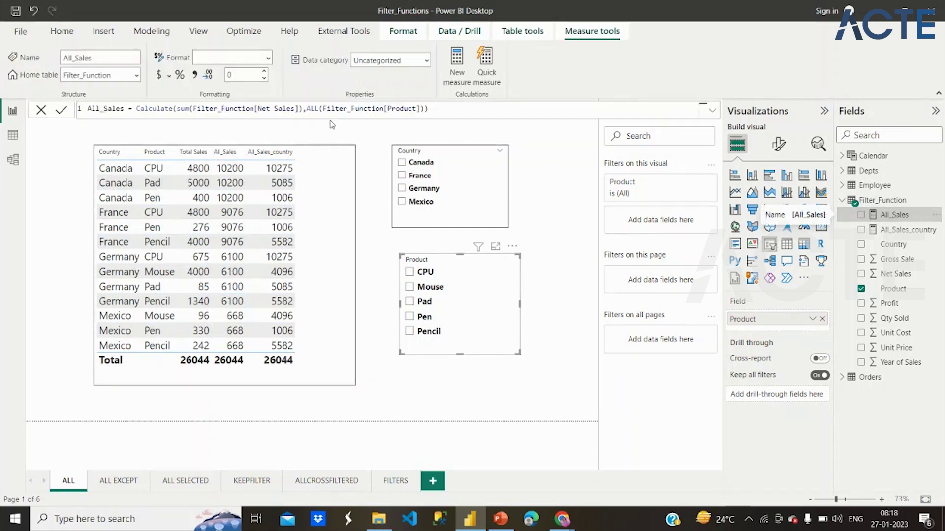
click(124, 109)
text(_Prof)
text(uct)
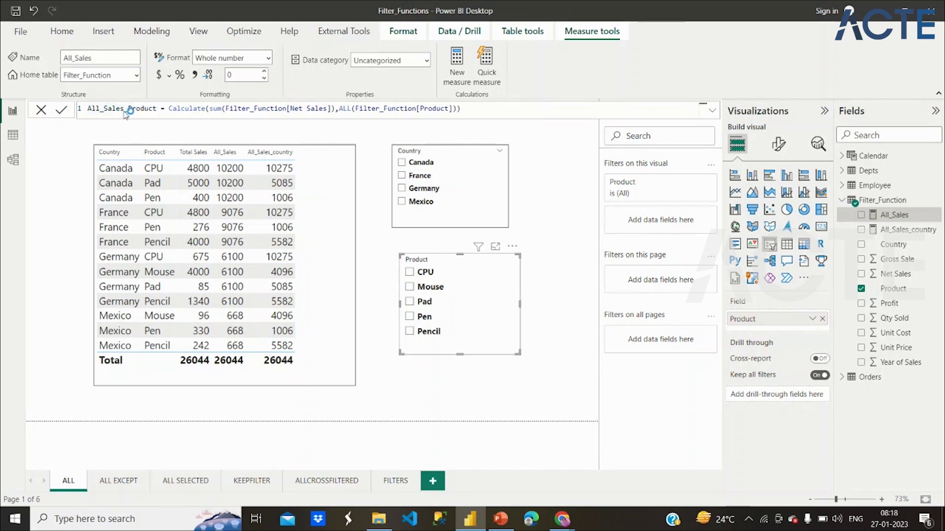
key(Return)
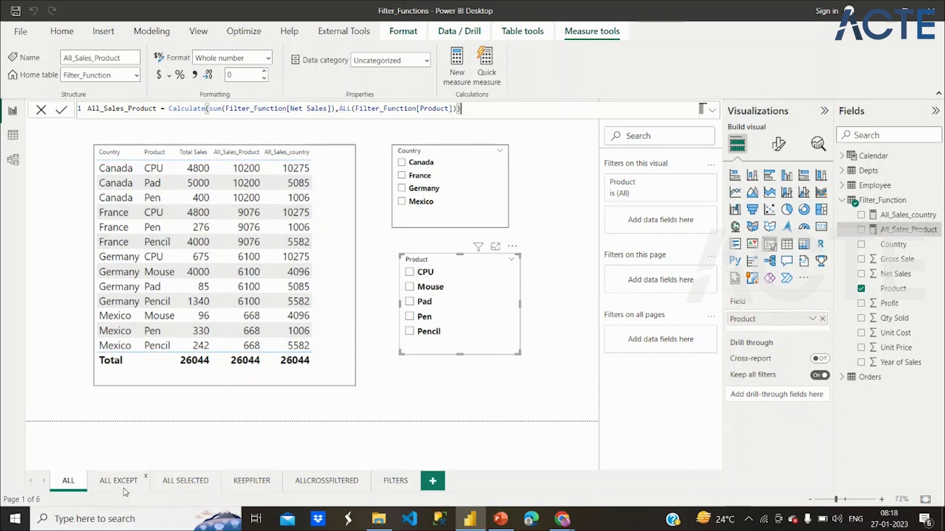
- Open the ALL EXCEPT report page, review the DAX ALLEXCEPT function slide in PowerPoint, and return to Power BI
click(122, 481)
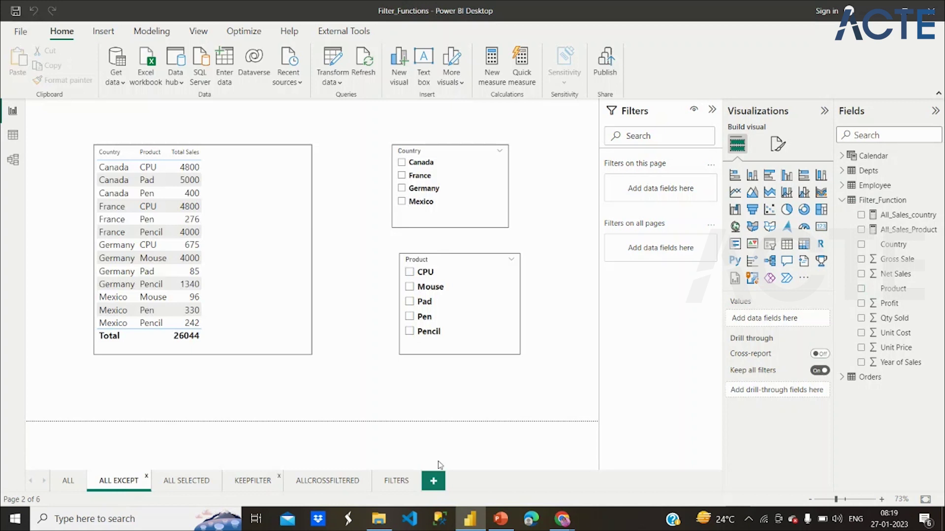
click(507, 515)
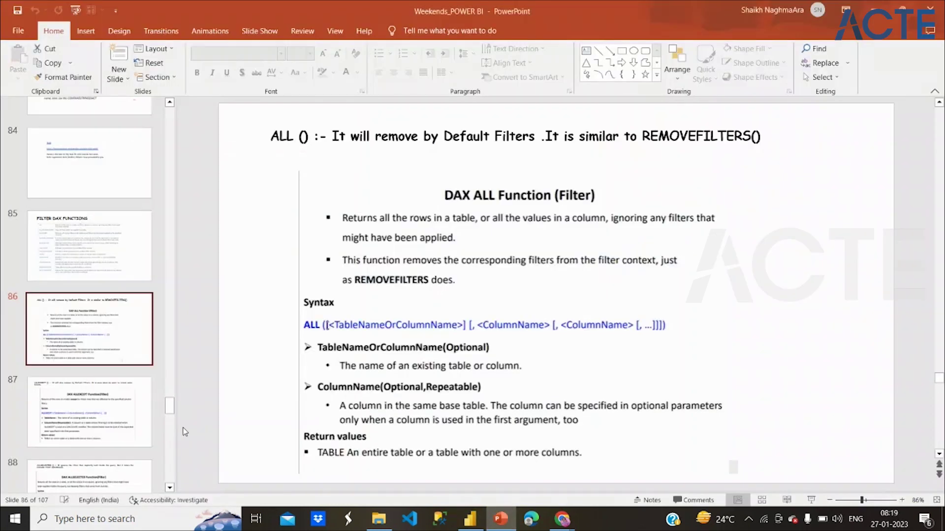
click(49, 401)
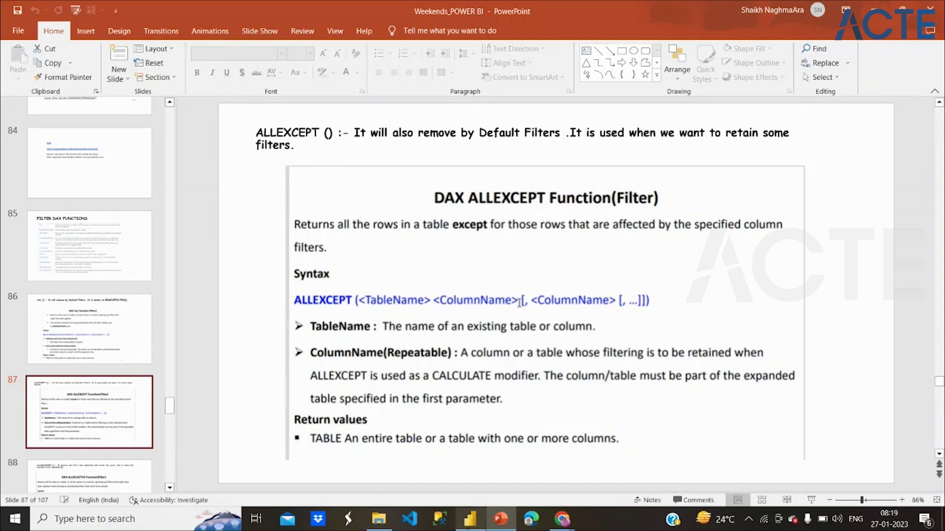
mouse_move(467, 528)
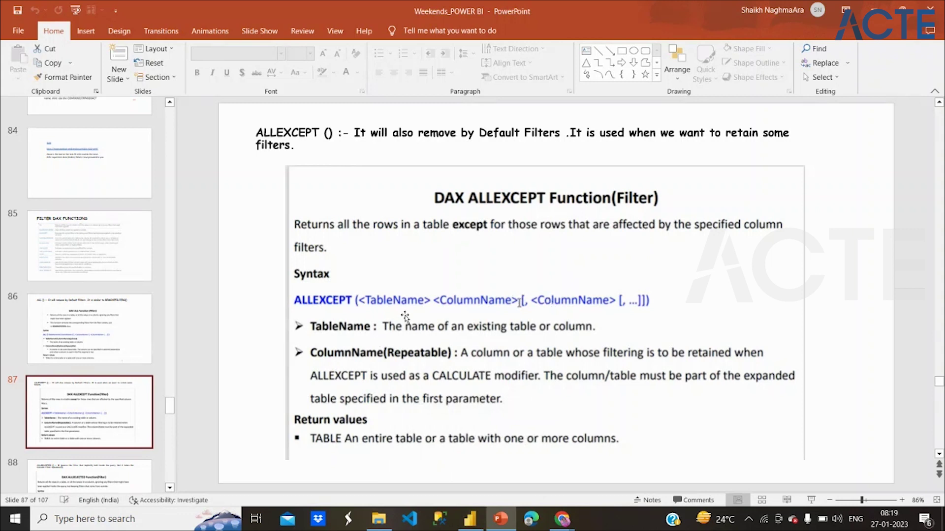
click(474, 521)
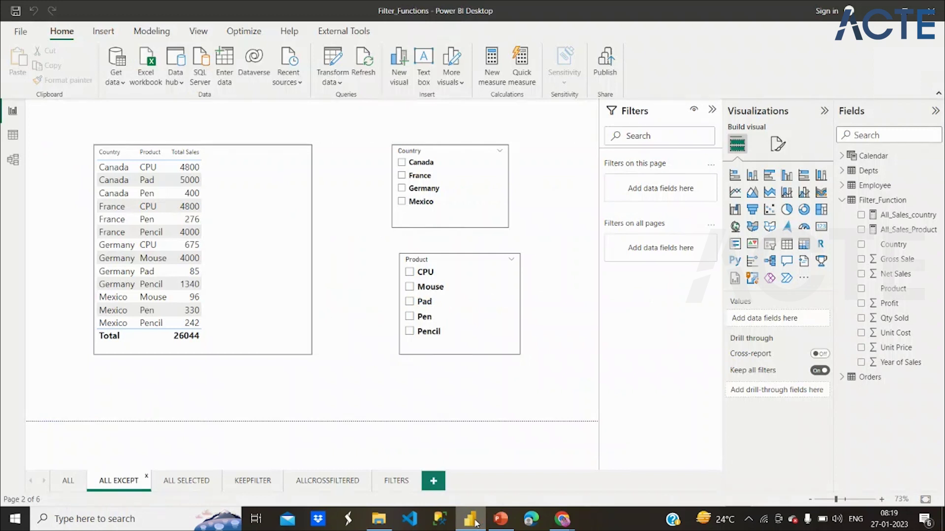
- Create a measure in the Filter_Function table named AllExcept_Country, starting its formula with CALCULATE(Sum(Filter_Function[Net Sales])
right_click(884, 206)
click(841, 217)
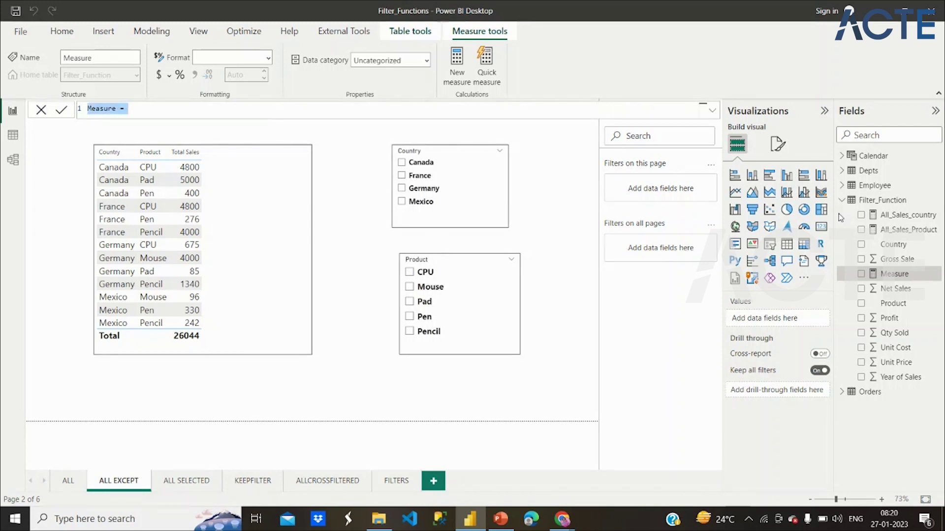
text(AllExcep)
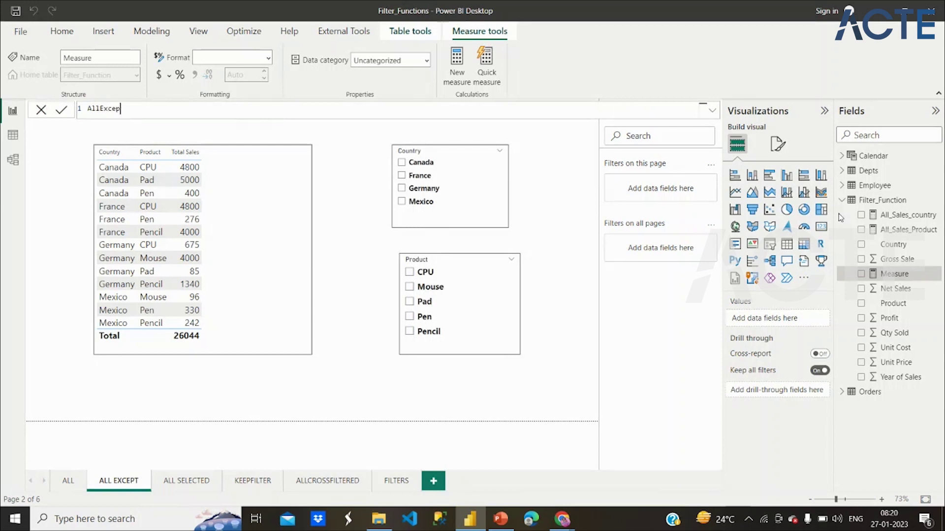
text(t_Countr)
text(y-)
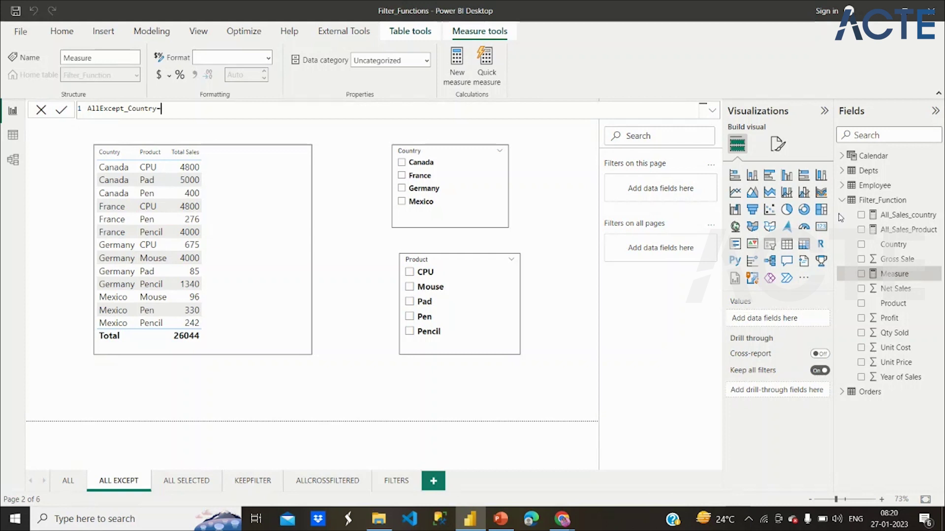
text( Cal)
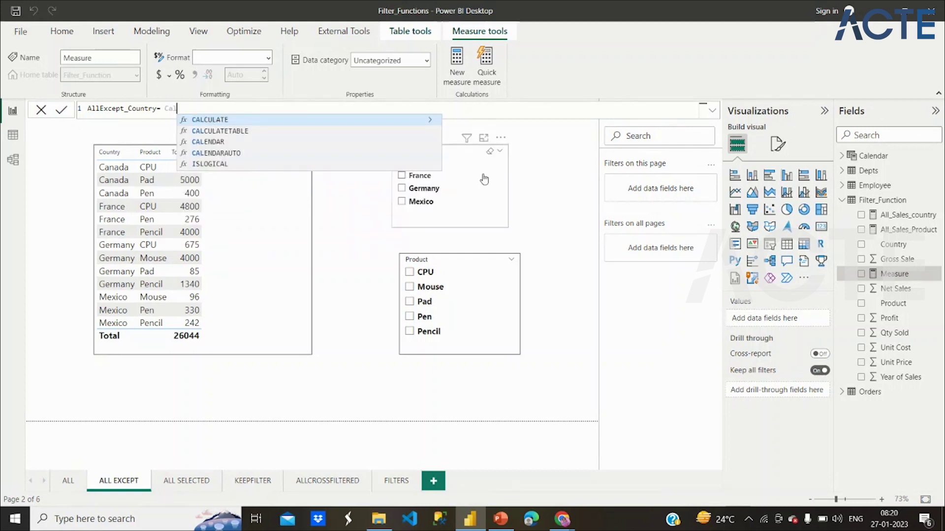
click(399, 120)
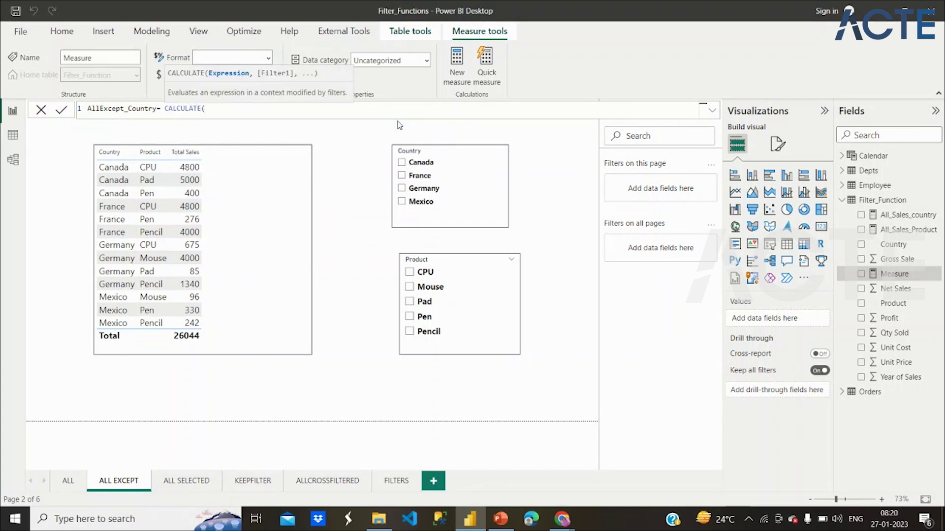
text(Sum(Sa)
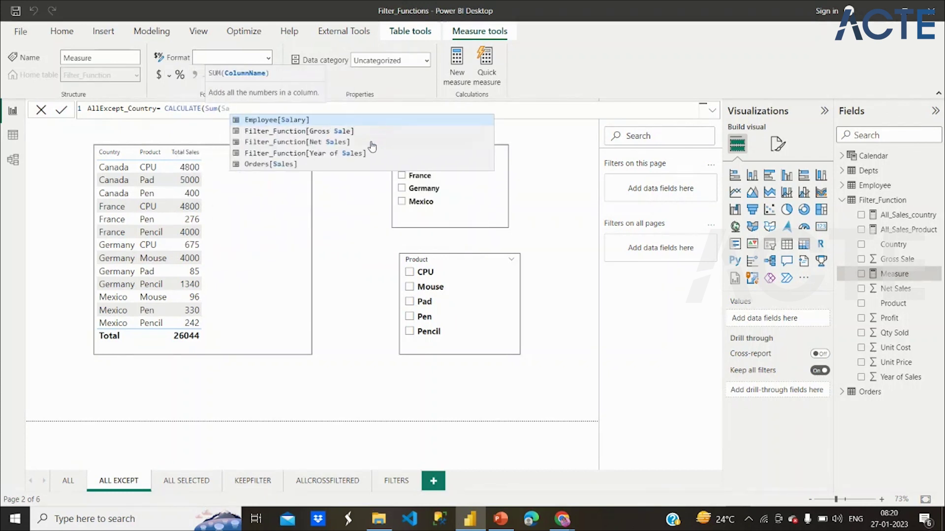
click(373, 145)
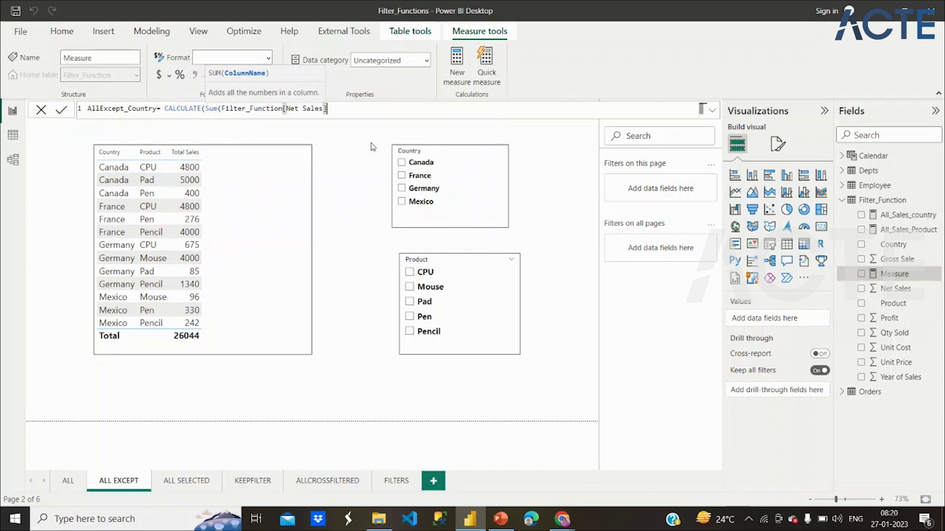
text(),)
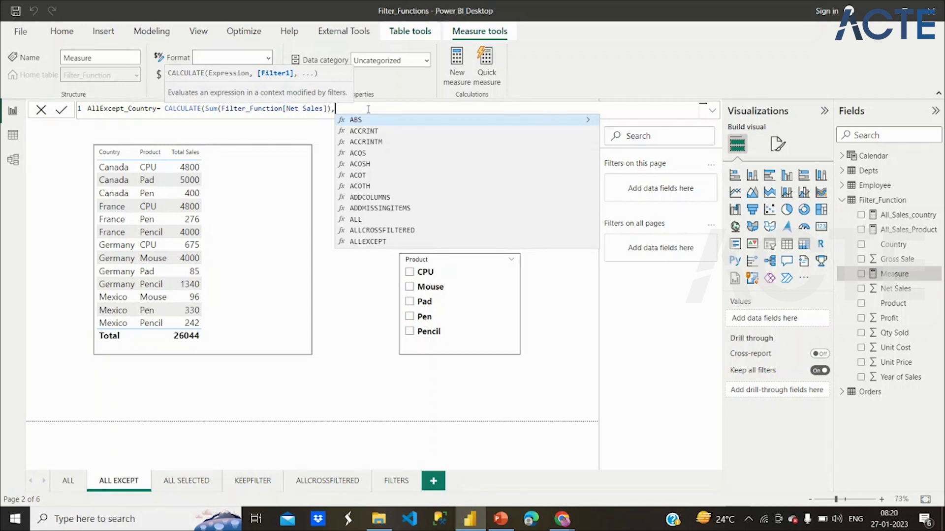
- Add the filter argument ALLEXCEPT(Filter_Function,Filter_Function[Country]) to the AllExcept_Country measure and commit the formula
text(All)
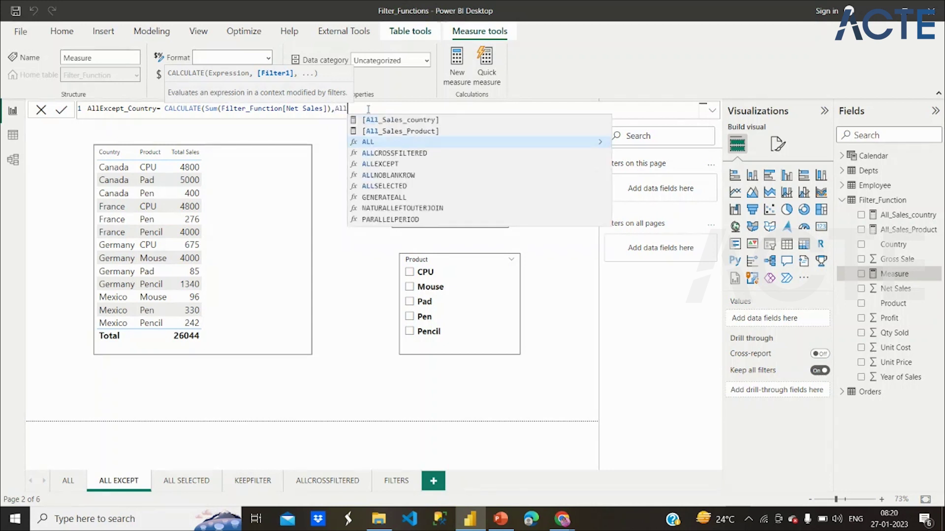
double_click(384, 165)
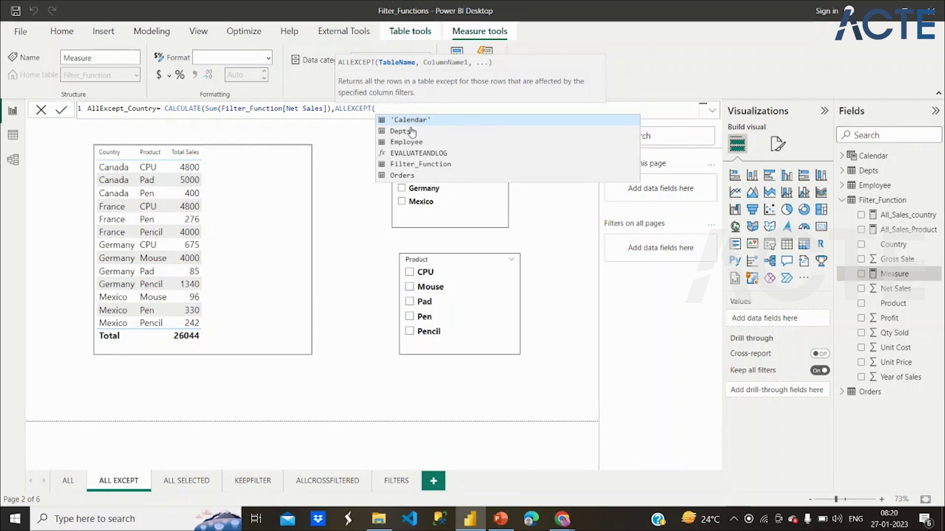
click(413, 165)
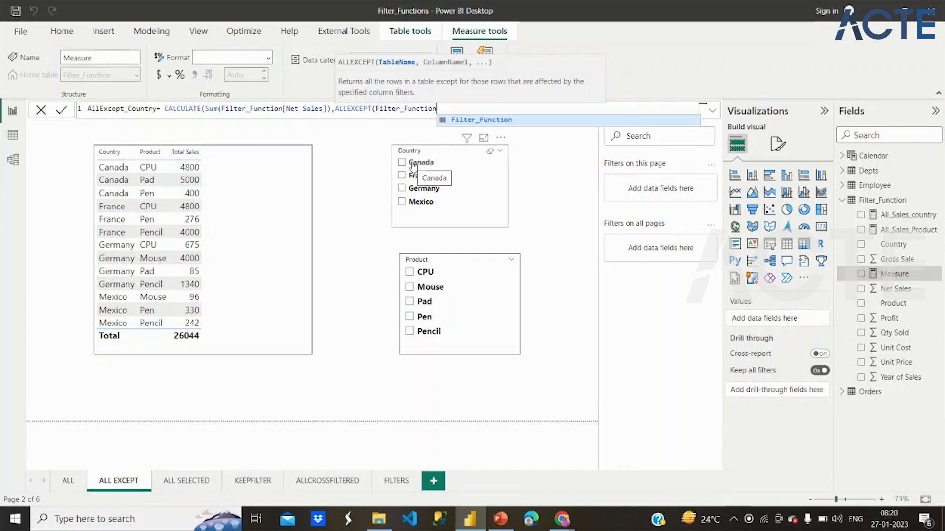
text(,)
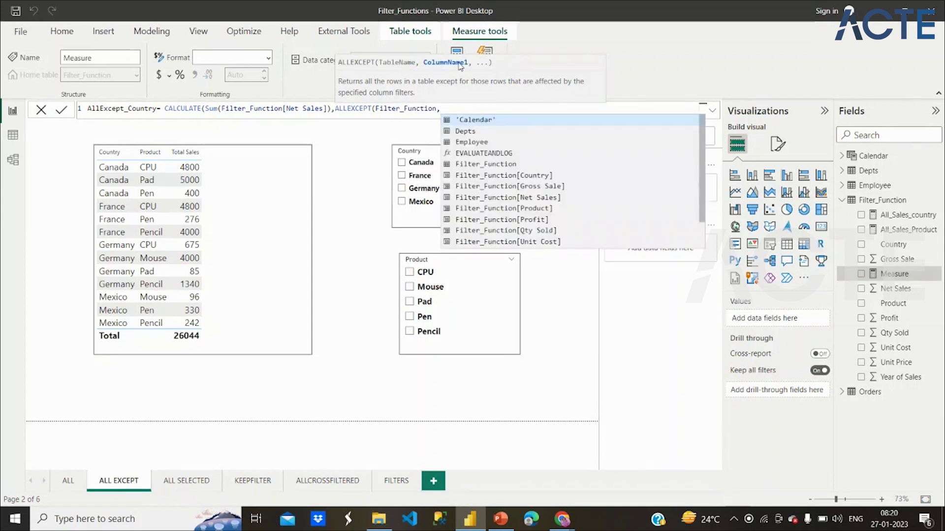
click(514, 177)
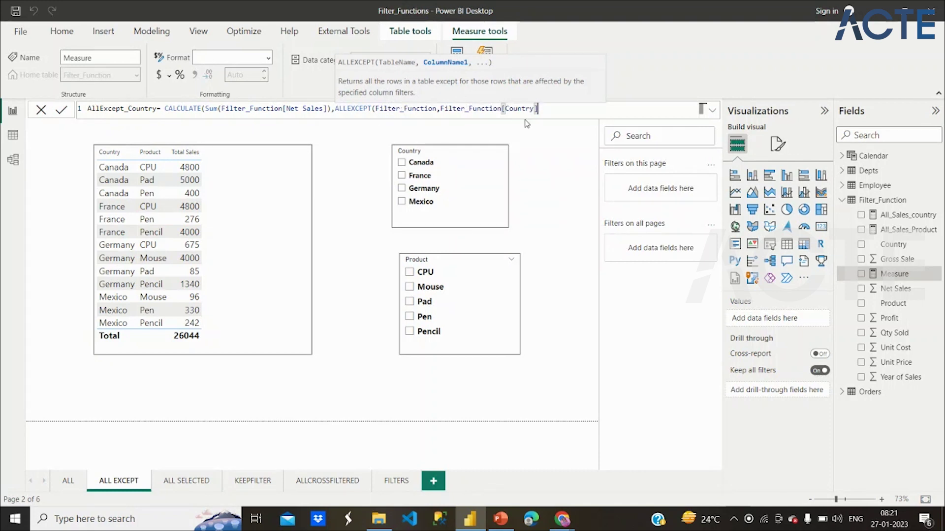
text()))
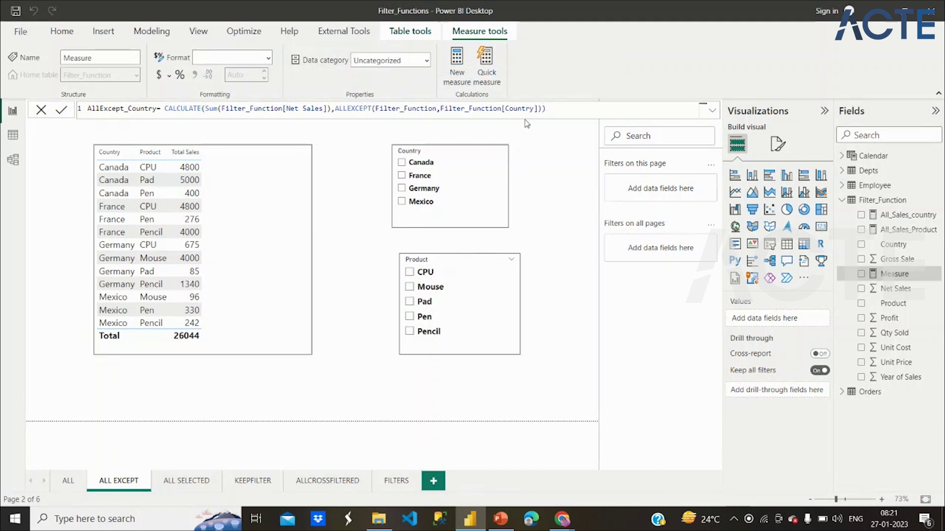
key(Return)
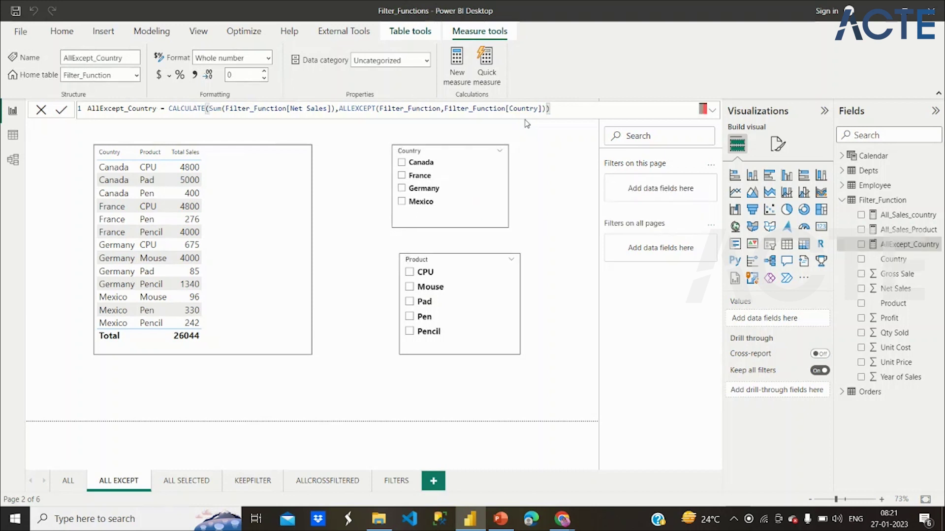
- Add the AllExcept_Country measure to the sales table visual and enlarge the visual slightly
click(301, 253)
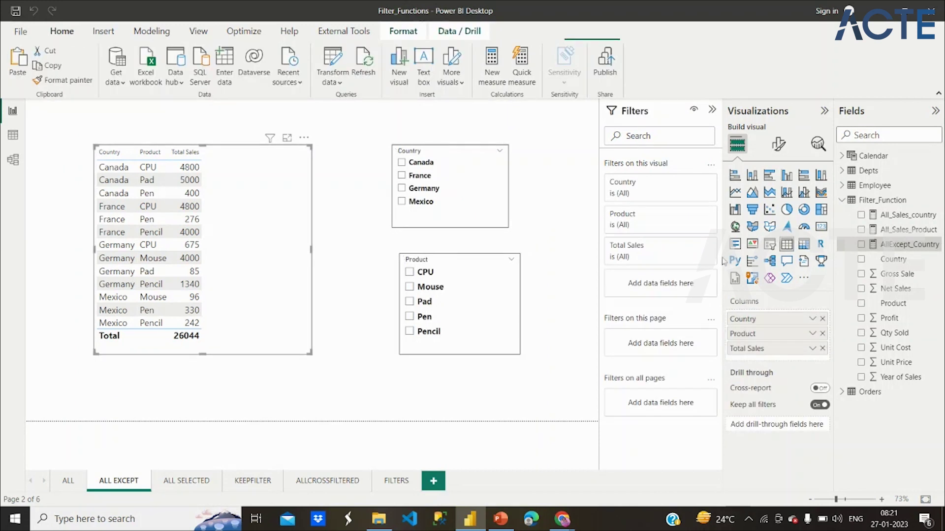
click(861, 245)
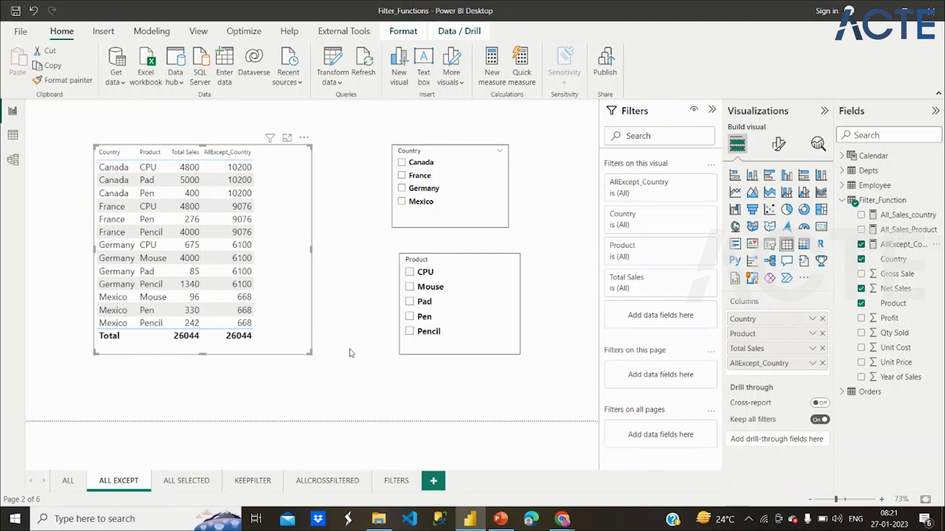
drag(309, 358, 349, 378)
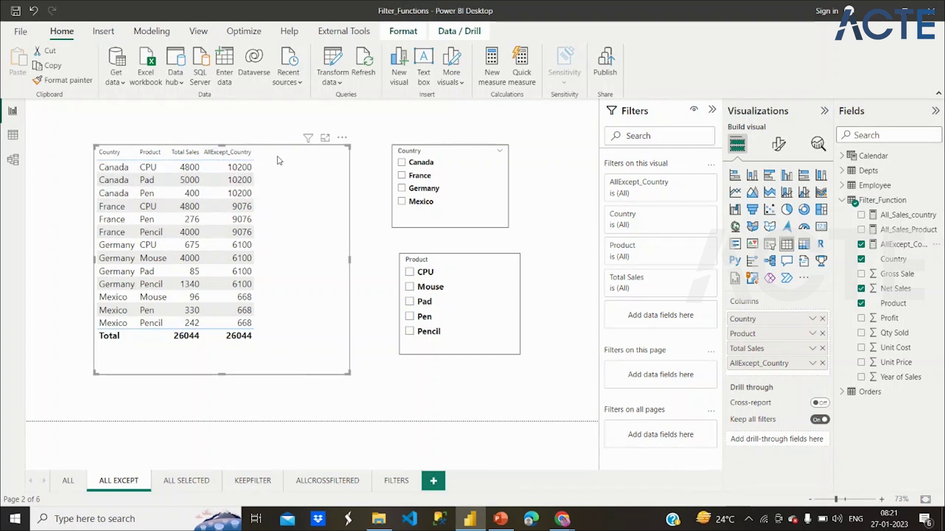
- Review the AllExcept_Country formula at a larger text size and compare its results with the measures on the ALL page
click(904, 245)
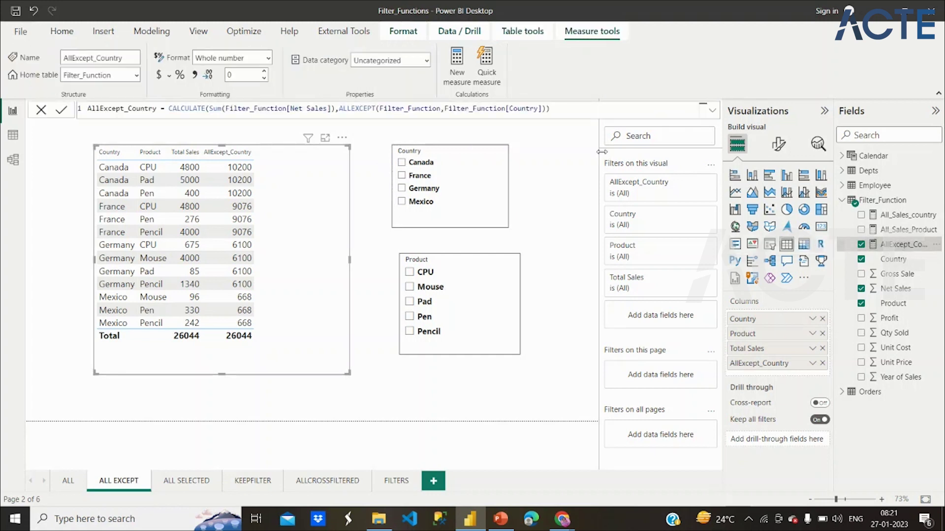
click(565, 112)
scroll(565, 111, up, 3)
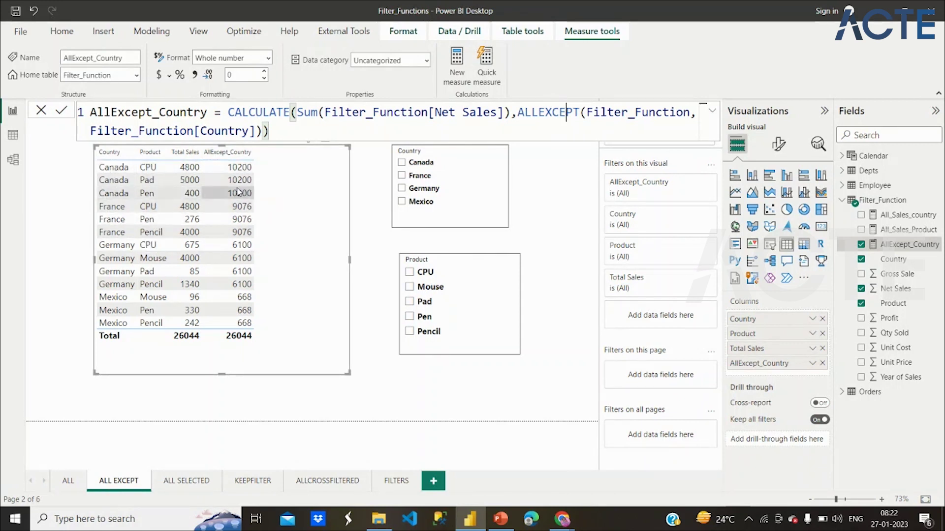
click(67, 488)
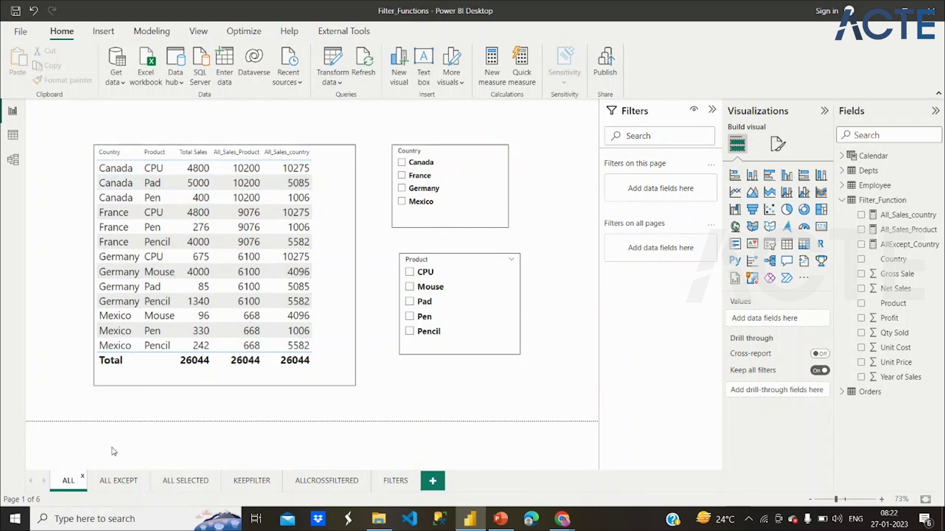
click(122, 483)
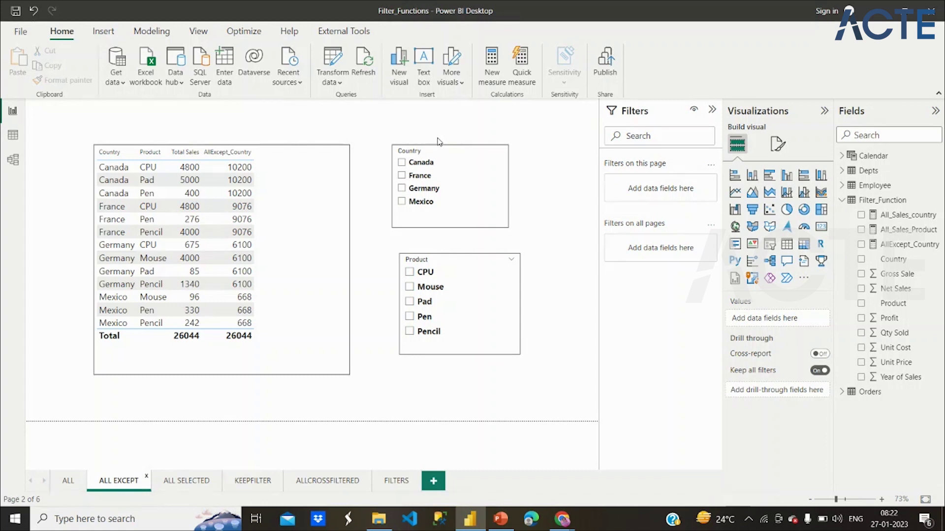
- Create a measure in the Filter_Function table named ALLEXCEPT_Product, starting its formula with Calculate(Sum(Filter_Function[Net Sales]
click(321, 179)
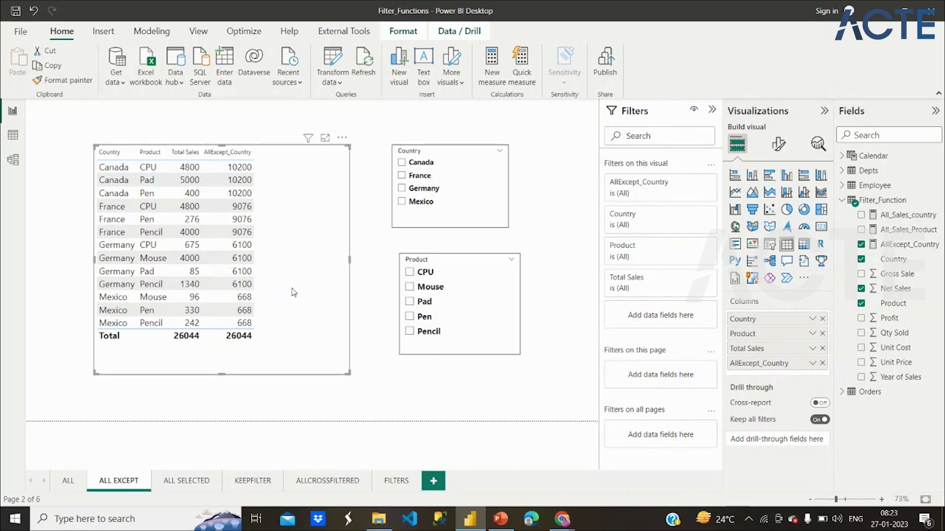
right_click(893, 202)
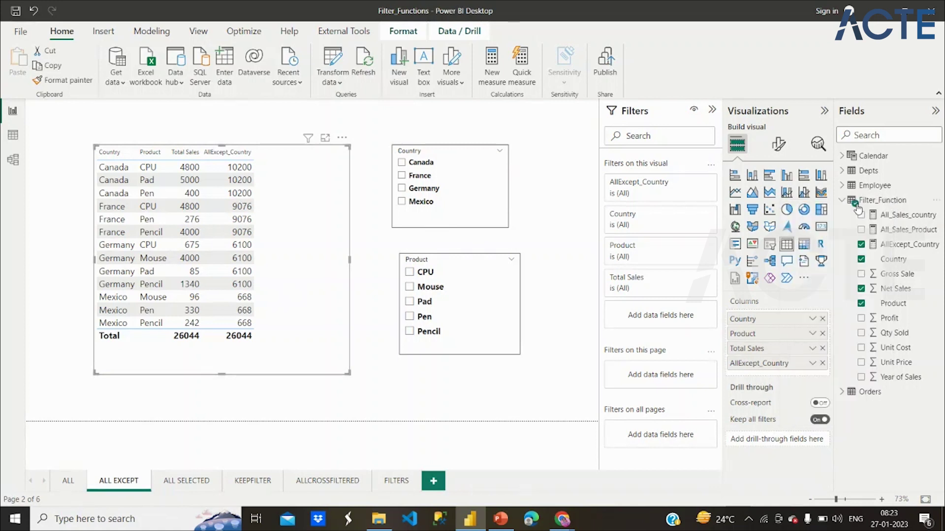
key(Escape)
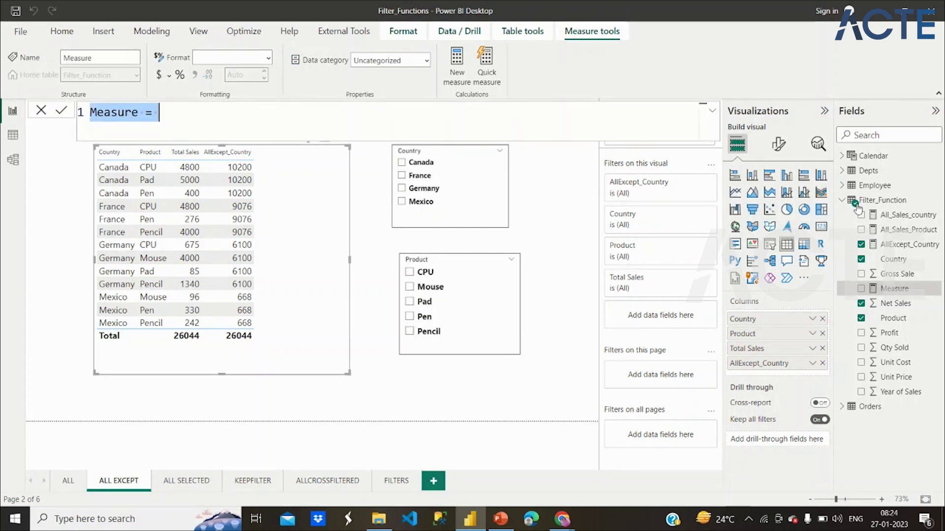
text(ALLEXCEPT)
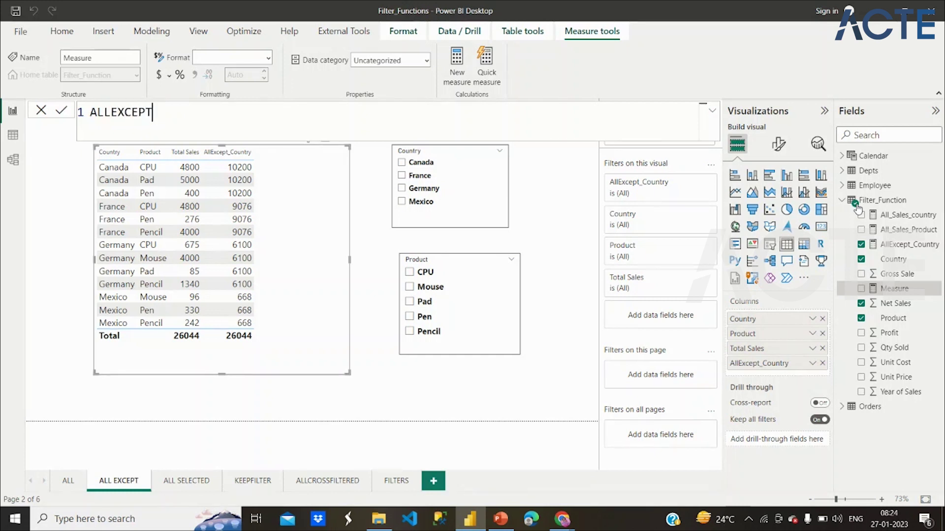
text(_Product = C)
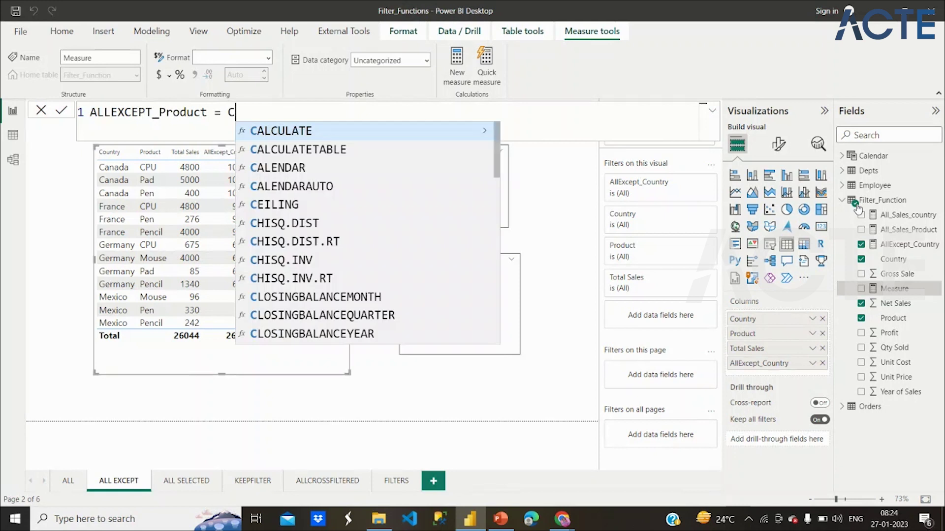
text(alculate)
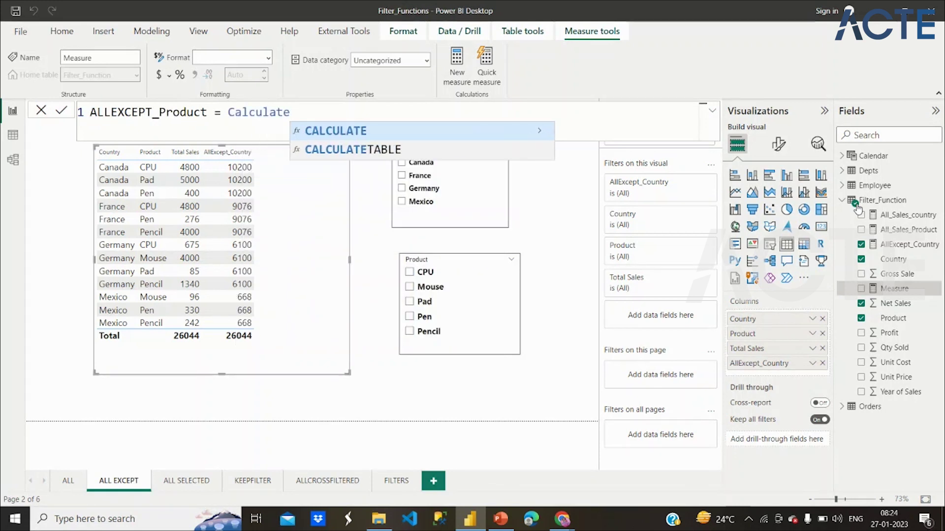
text((Su)
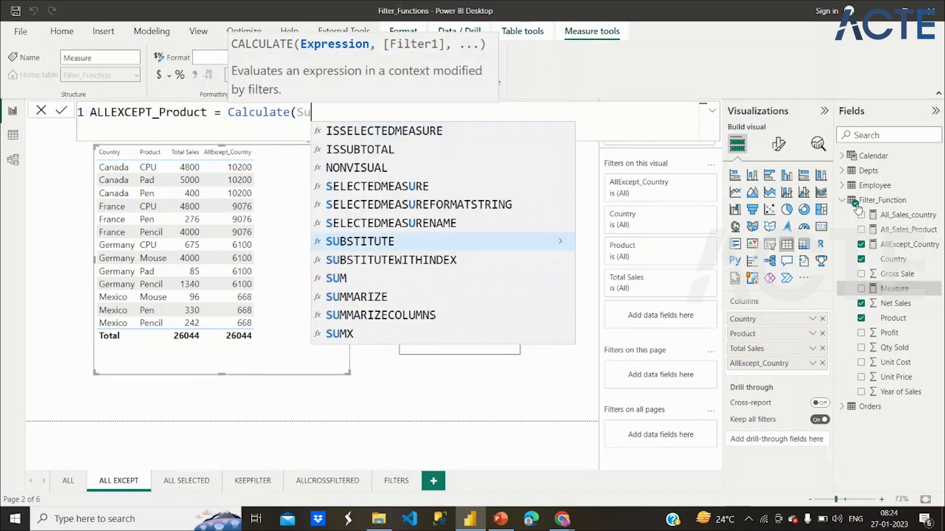
text(m()
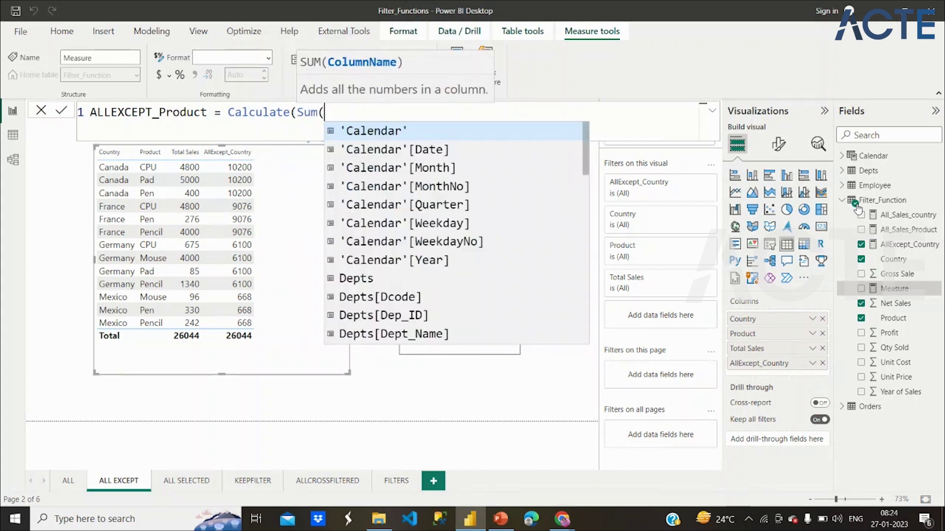
text(Net)
key(Tab)
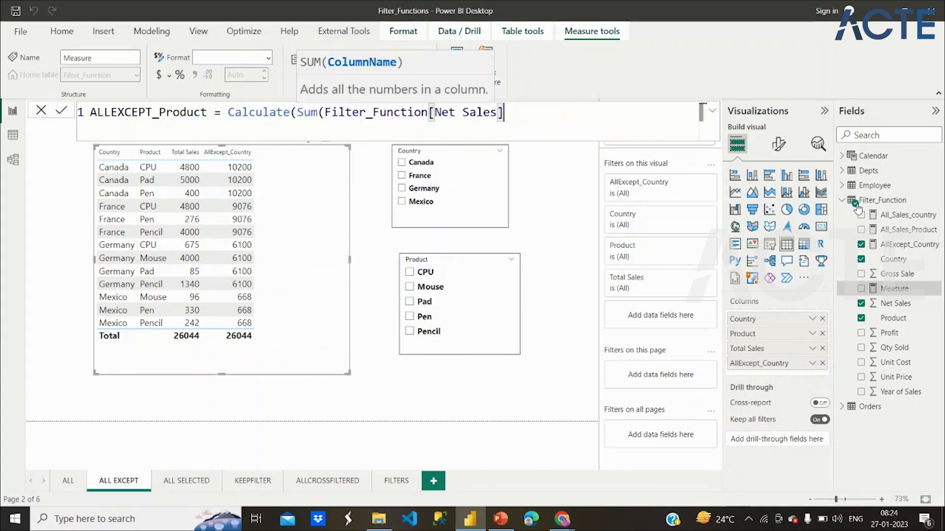
- Close the SUM and add an ALLEXCEPT filter argument to the ALLEXCEPT_Product formula, with Filter_Function as its table
text(),ALLE)
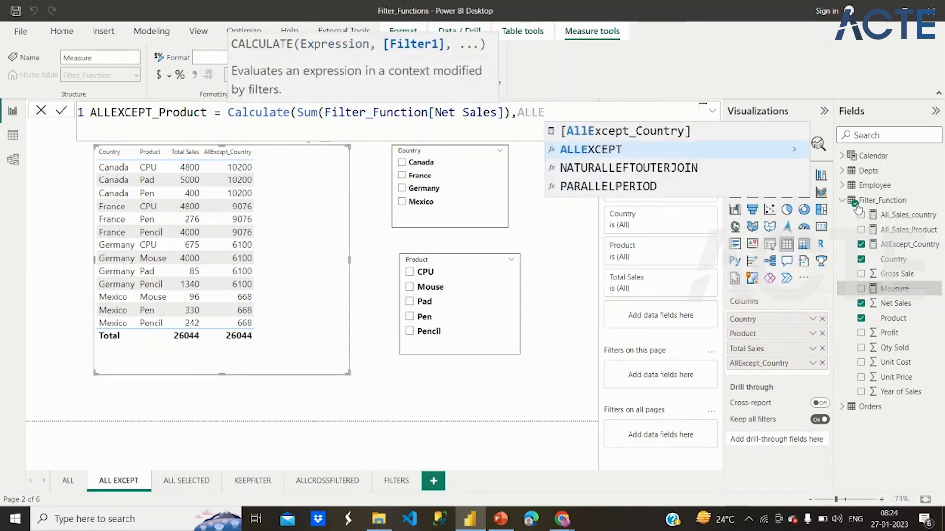
key(Tab)
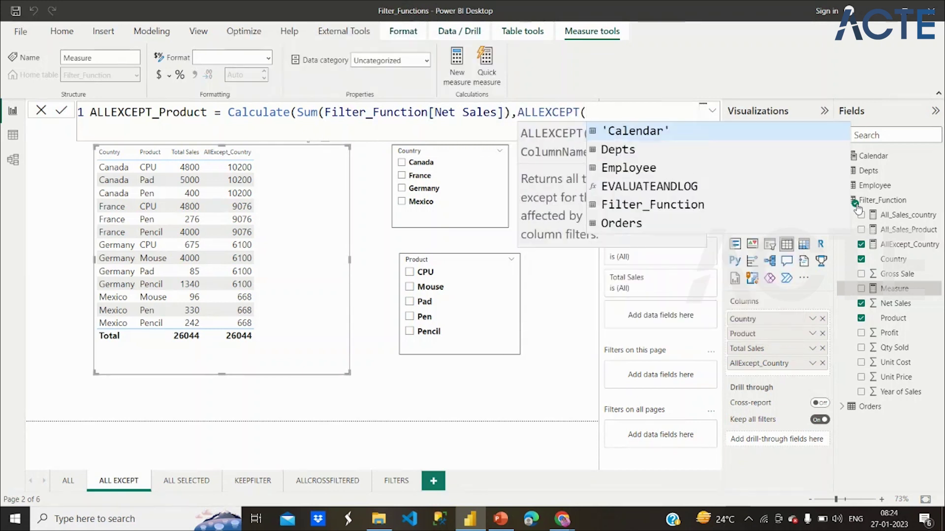
key(Down)
key(Down)
key(Down)
key(Down)
key(Down)
key(Up)
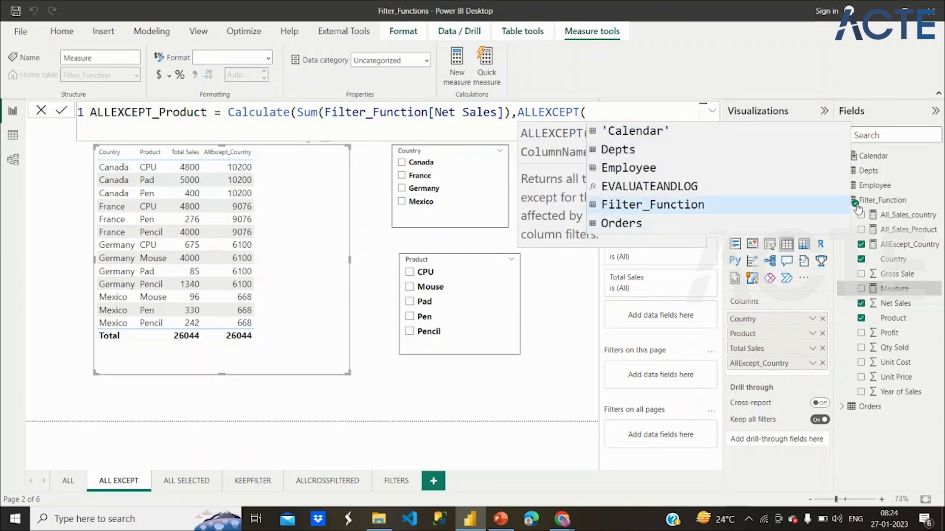
key(Tab)
text(,)
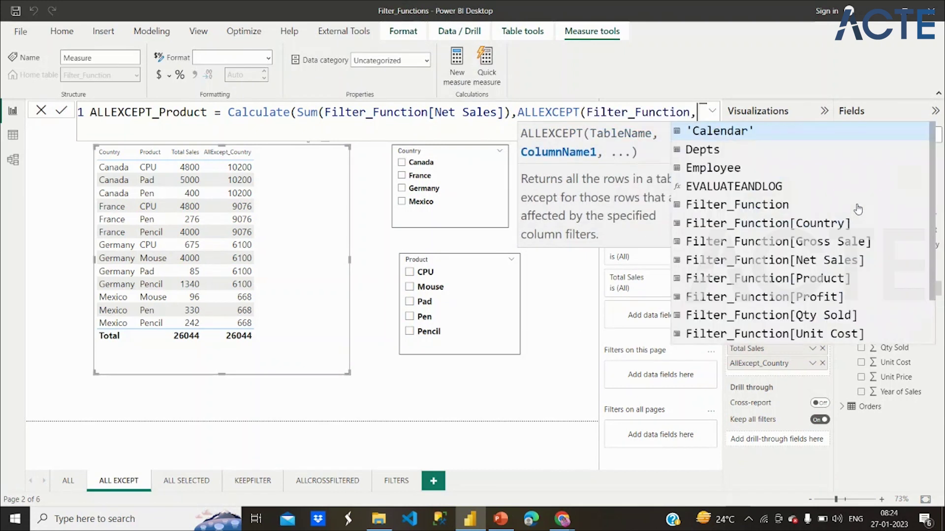
- Start a second line in the formula and begin the ALLEXCEPT column argument with Filter_Function[
key(shift+Return)
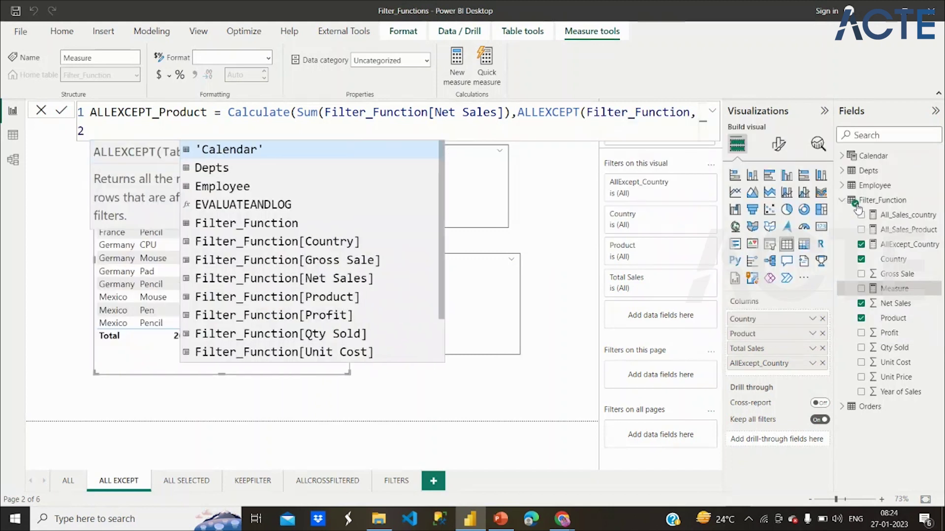
key(Down)
key(Down)
key(Down)
key(Down)
key(Down)
key(Down)
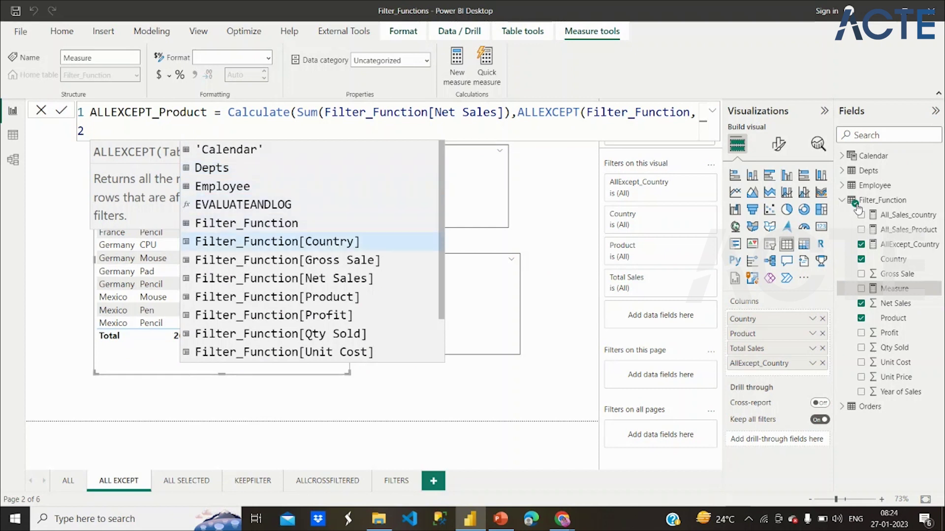
key(Down)
key(Tab)
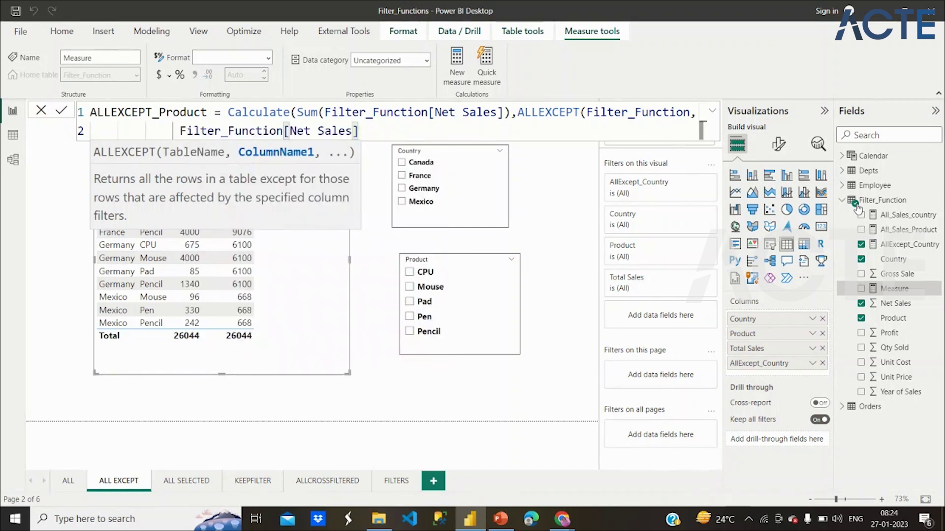
key(BackSpace)
key(BackSpace)
key(BackSpace)
key(BackSpace)
key(BackSpace)
key(BackSpace)
key(BackSpace)
key(BackSpace)
key(BackSpace)
key(BackSpace)
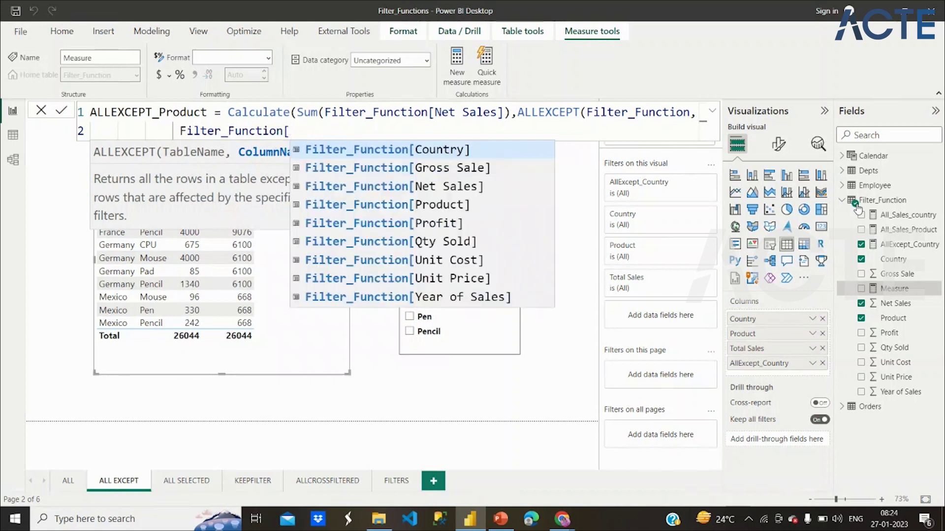
- Complete the ALLEXCEPT argument with the Product column, close both functions and commit the ALLEXCEPT_Product measure
key(Down)
key(Down)
key(Down)
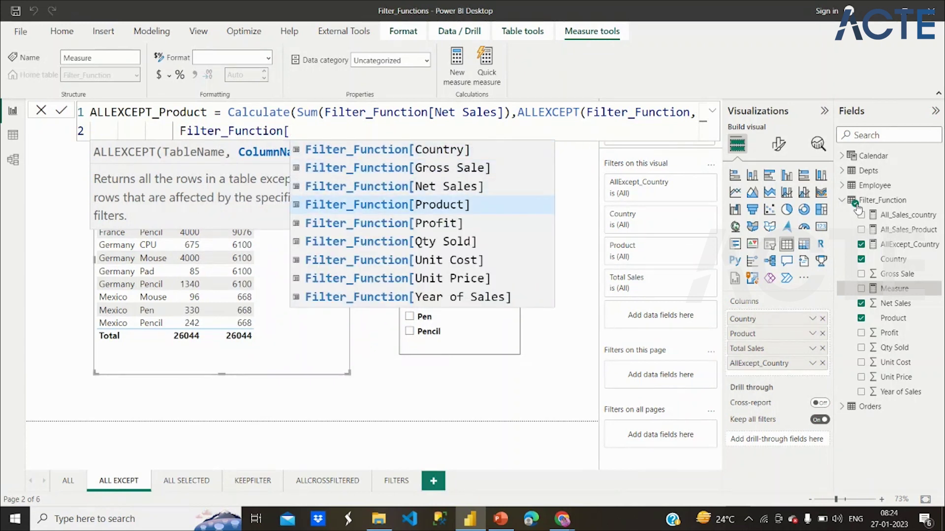
key(Tab)
text()))
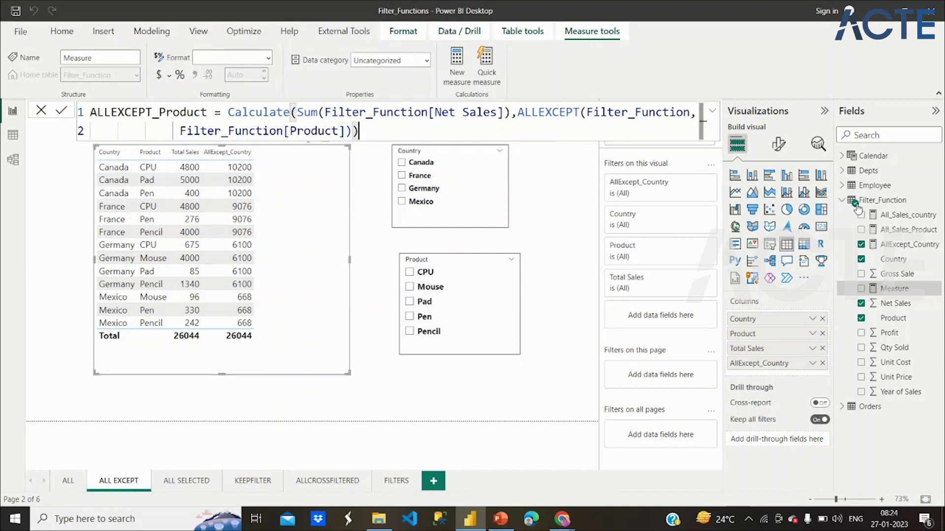
key(Return)
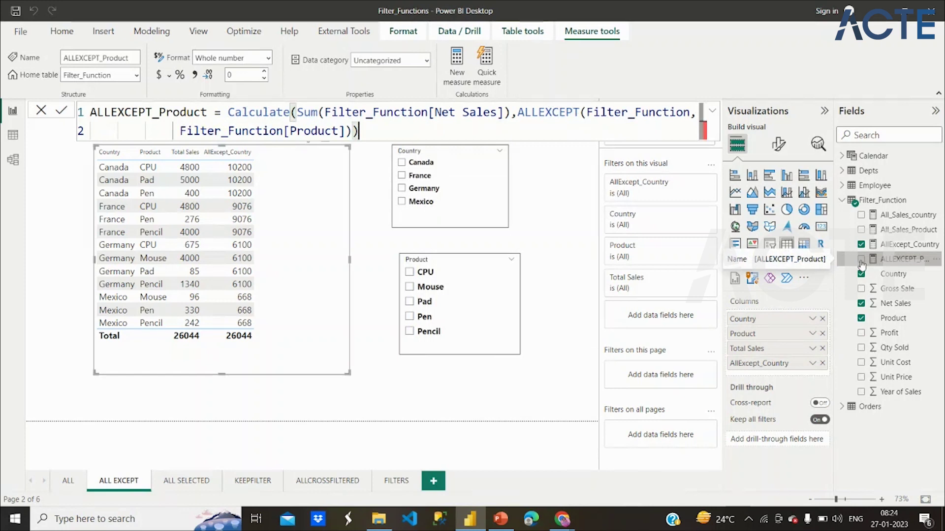
- Add the ALLEXCEPT_Product measure to the sales table, check it with the Product slicer filtered to CPU, and clear that filter
click(861, 259)
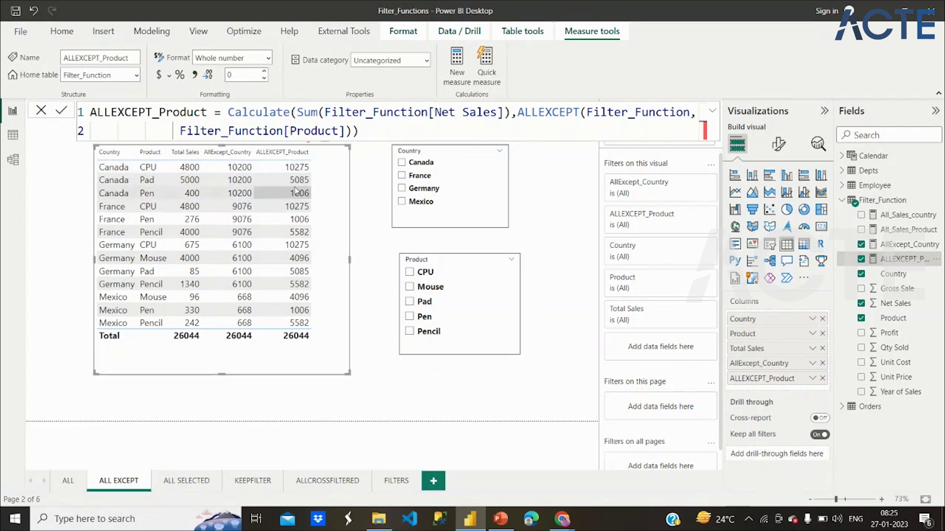
click(410, 272)
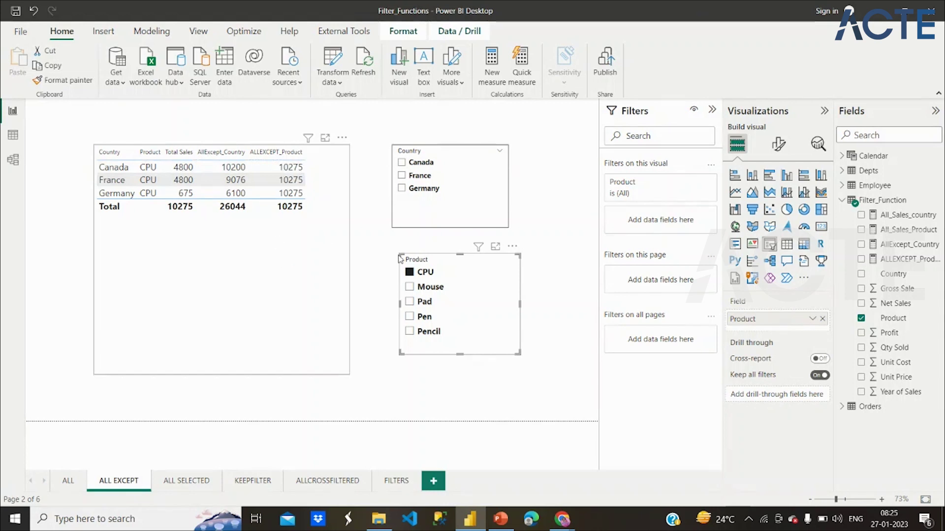
click(409, 274)
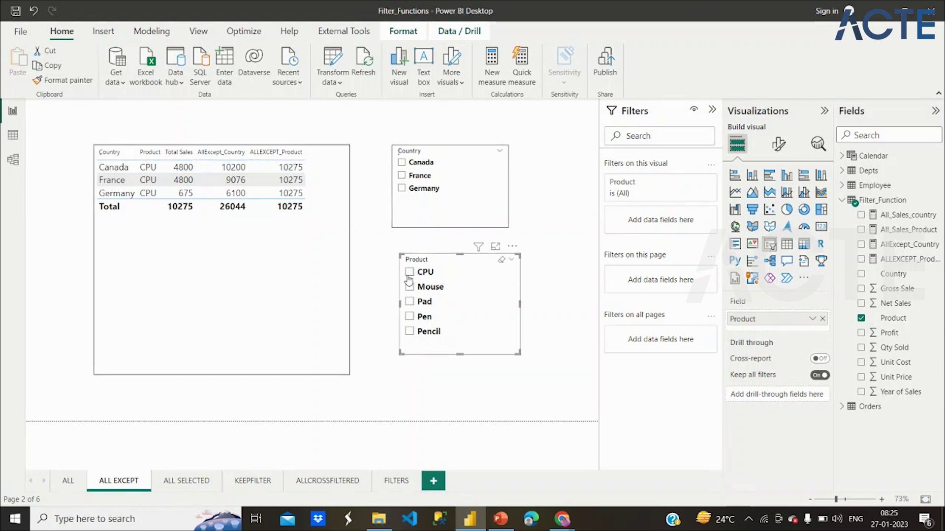
- Open the ALL SELECTED report page, switch to the PowerPoint presentation and read the ALLSELECTED function slide
click(190, 483)
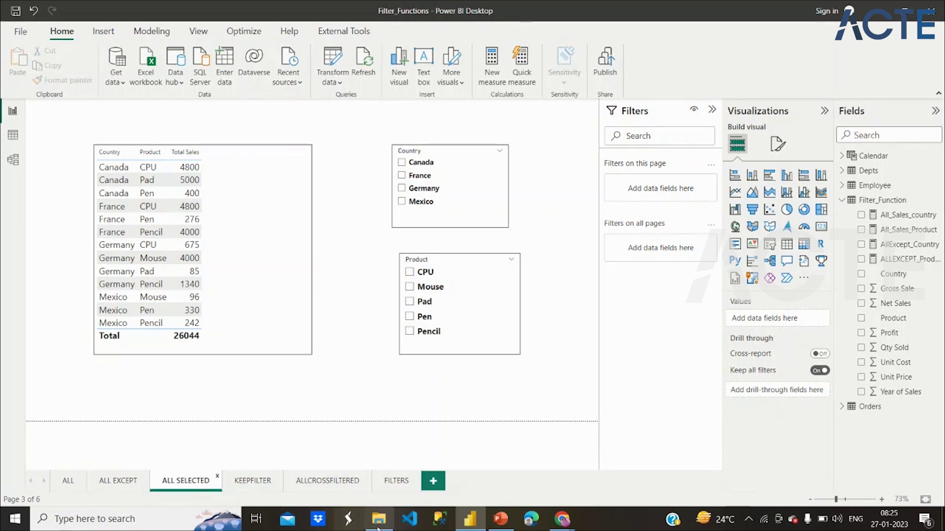
click(496, 520)
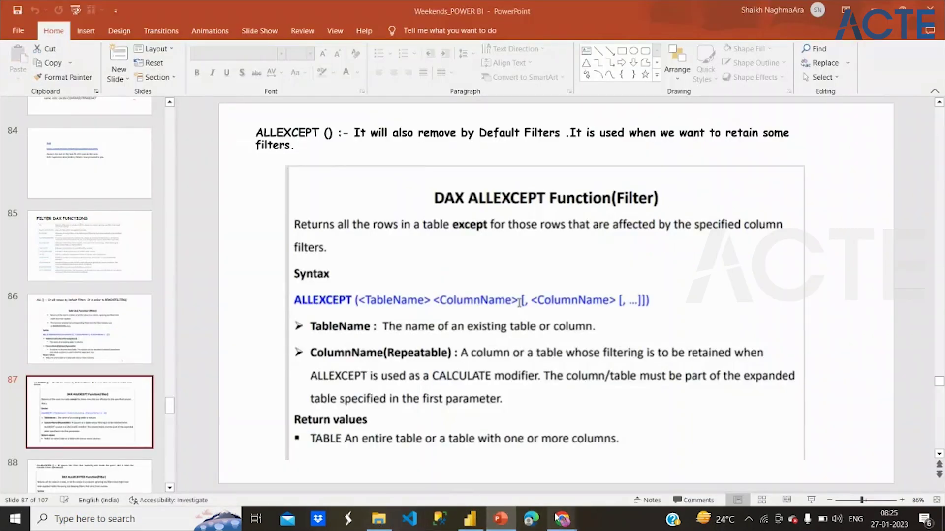
mouse_move(556, 518)
click(442, 465)
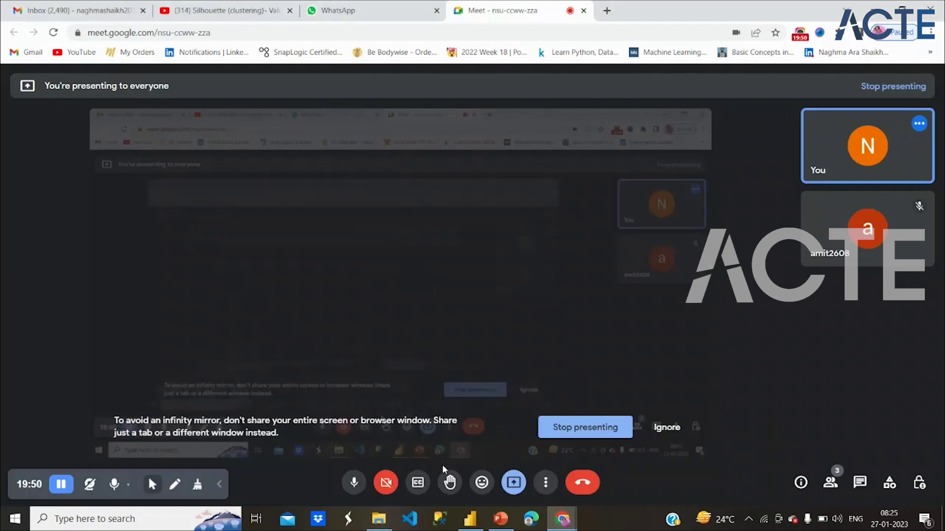
click(499, 520)
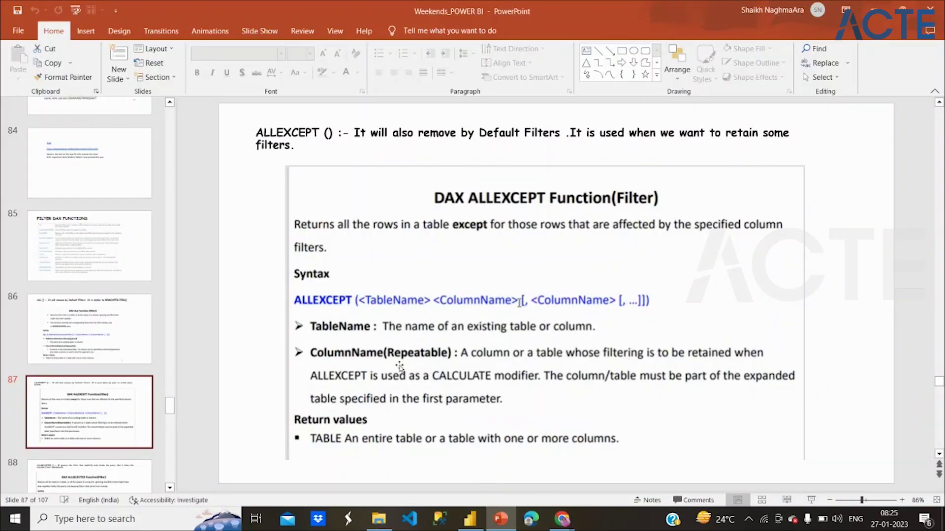
scroll(400, 367, down, 1)
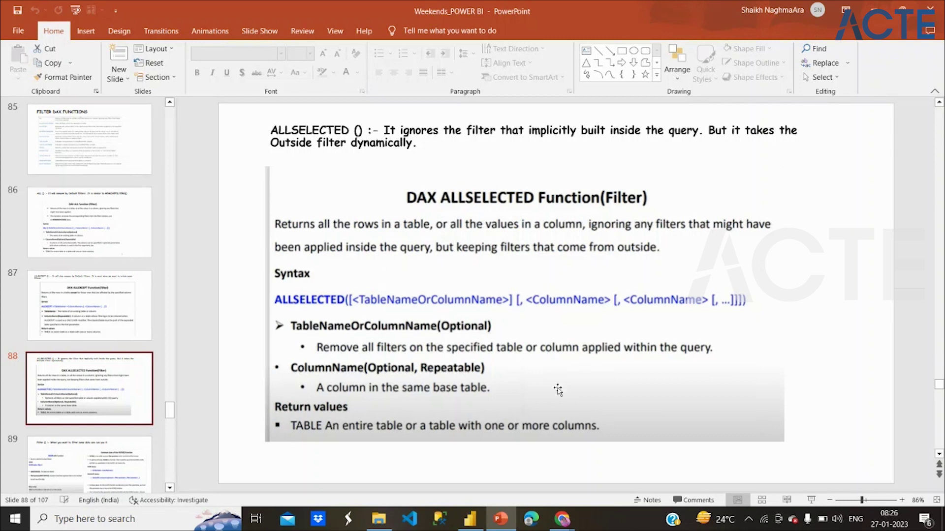
- Return to Power BI and examine the sales table's Total Sales aggregation options and the All_Sales_country formula without changing them
click(472, 520)
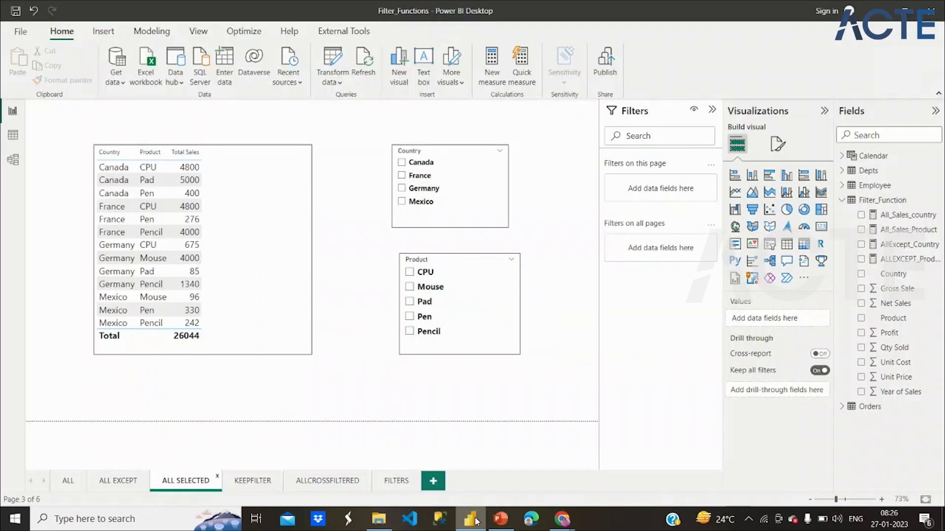
click(295, 304)
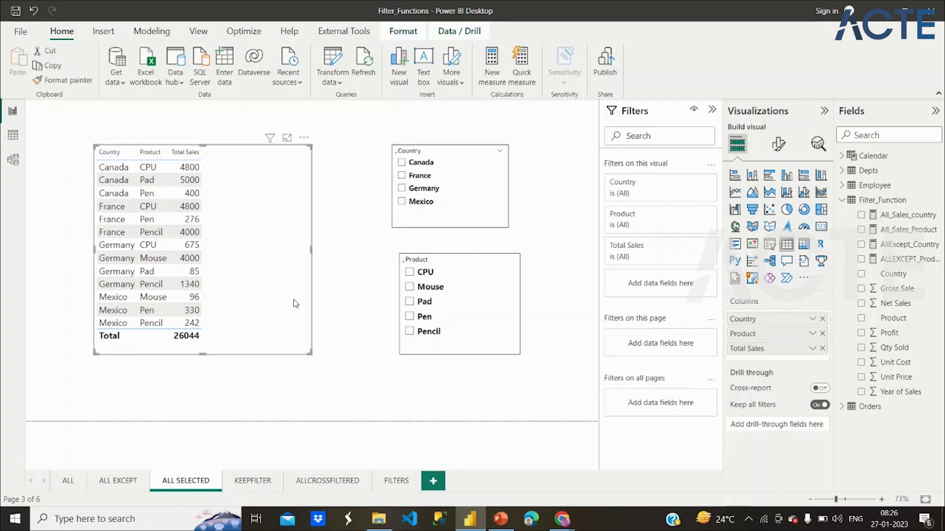
click(812, 349)
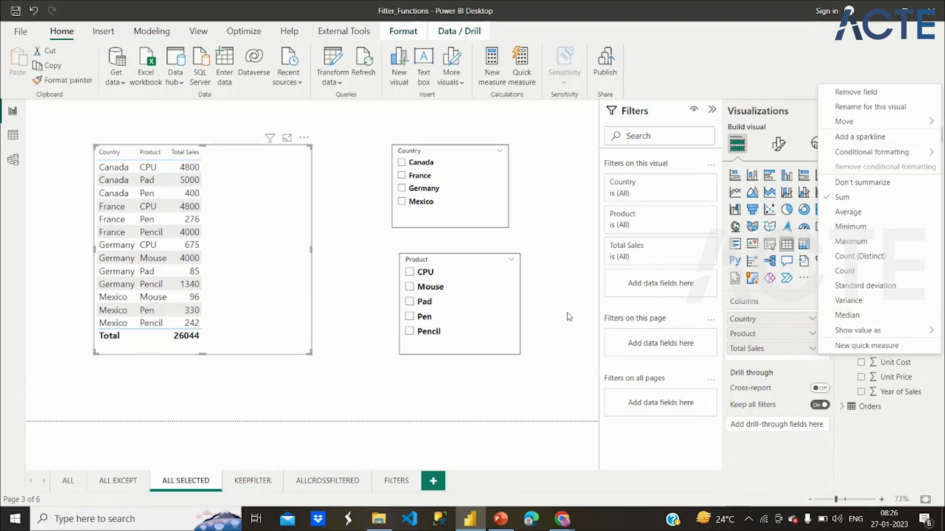
key(Escape)
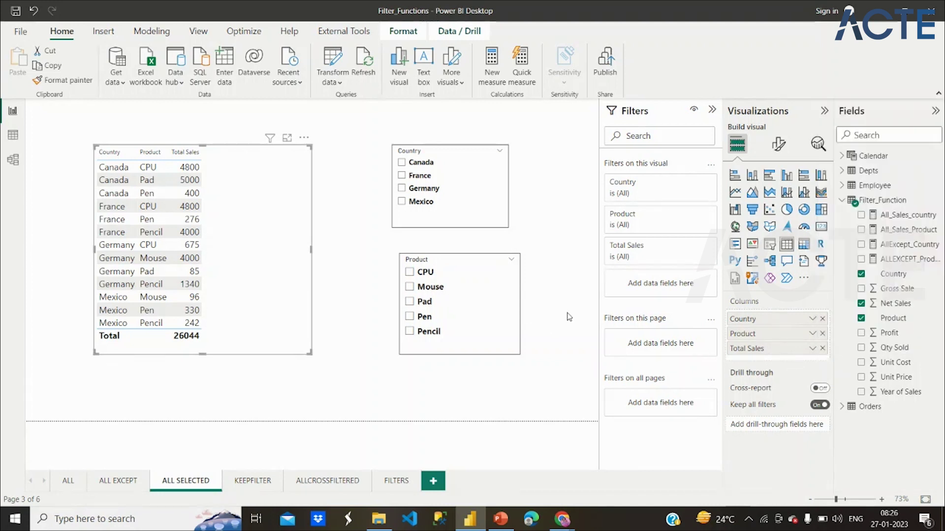
click(906, 217)
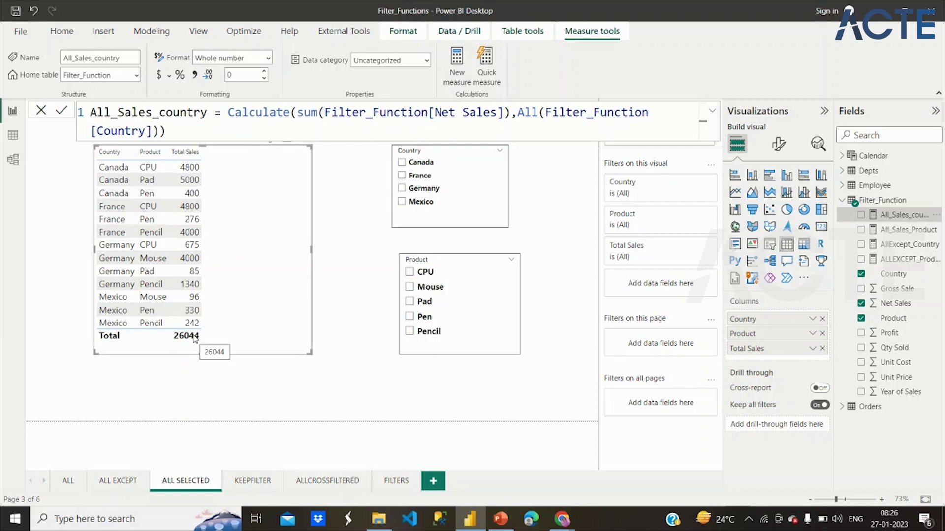
click(40, 112)
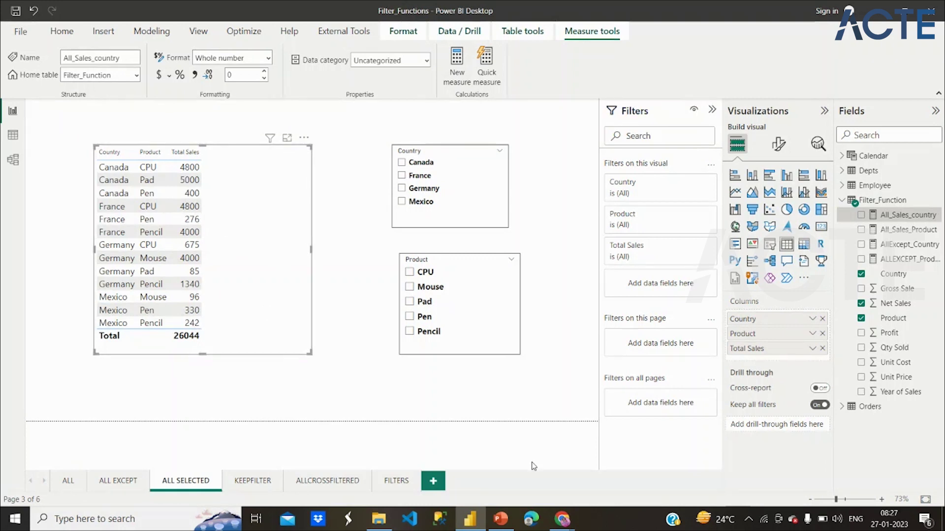
- Recheck the ALLSELECTED slide in PowerPoint, and back in Power BI shift the Country slicer to align with the Product slicer's outer edge
click(501, 519)
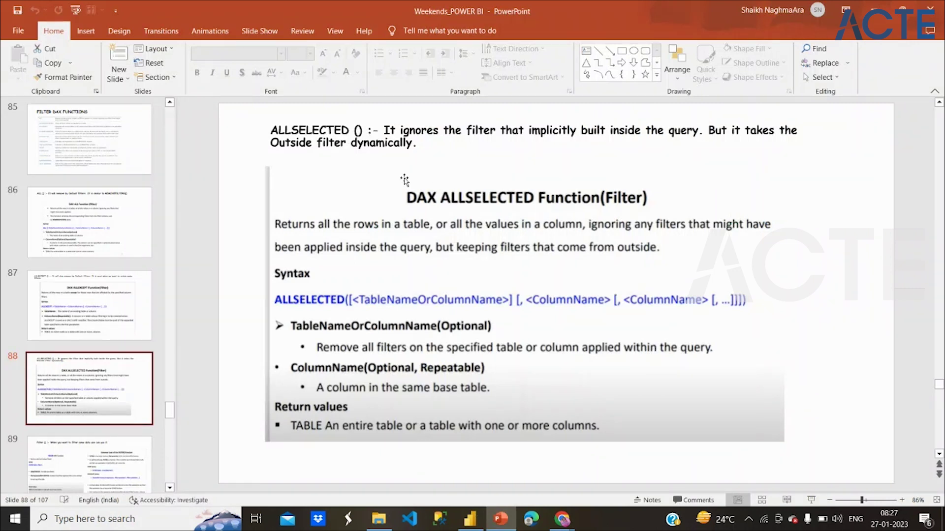
click(470, 523)
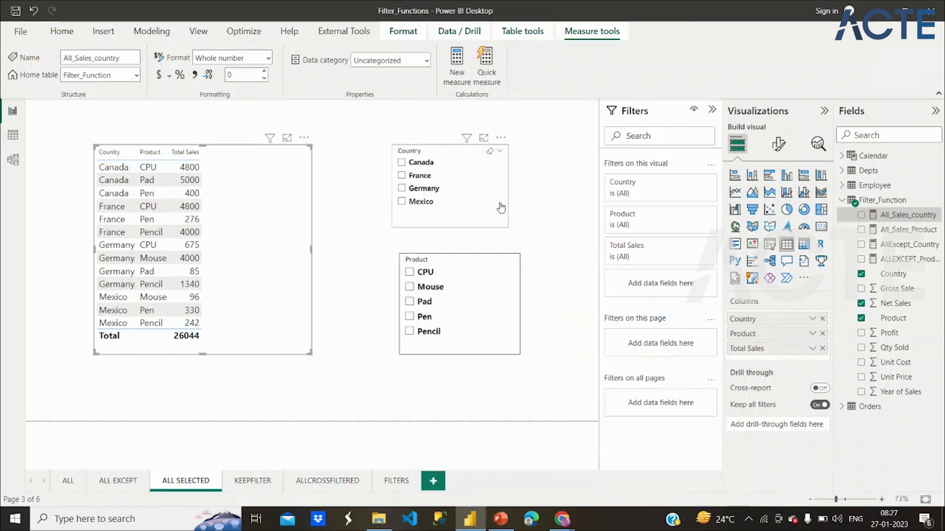
drag(501, 208, 513, 208)
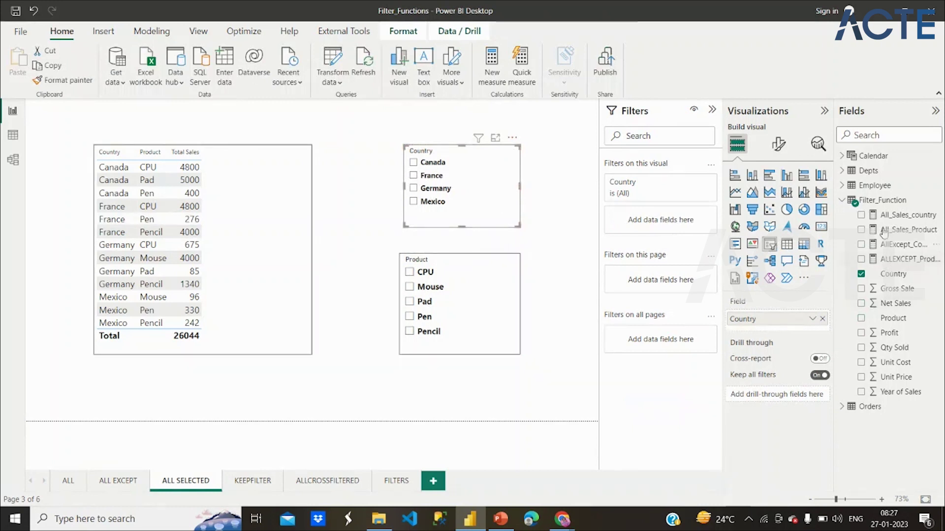
- Create a measure ALLSELECTED_Sales in the Filter_Function table, starting its formula with CALCULATE(Sum(Filter_Function[Net Sales]),
right_click(862, 201)
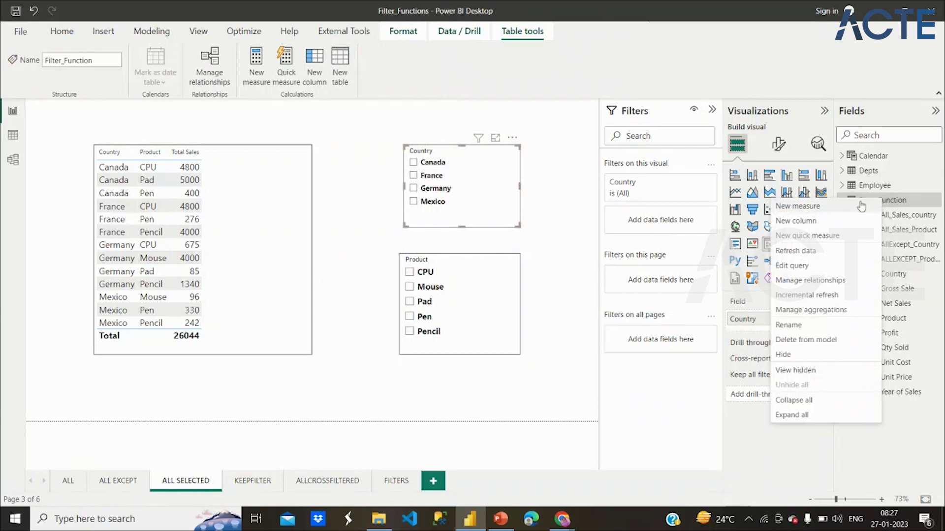
click(842, 209)
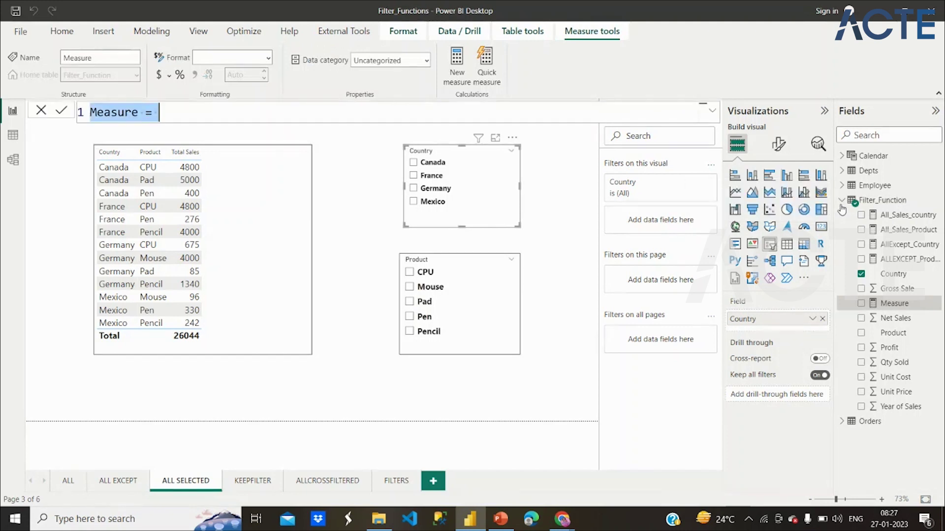
text(ALLSELECTED)
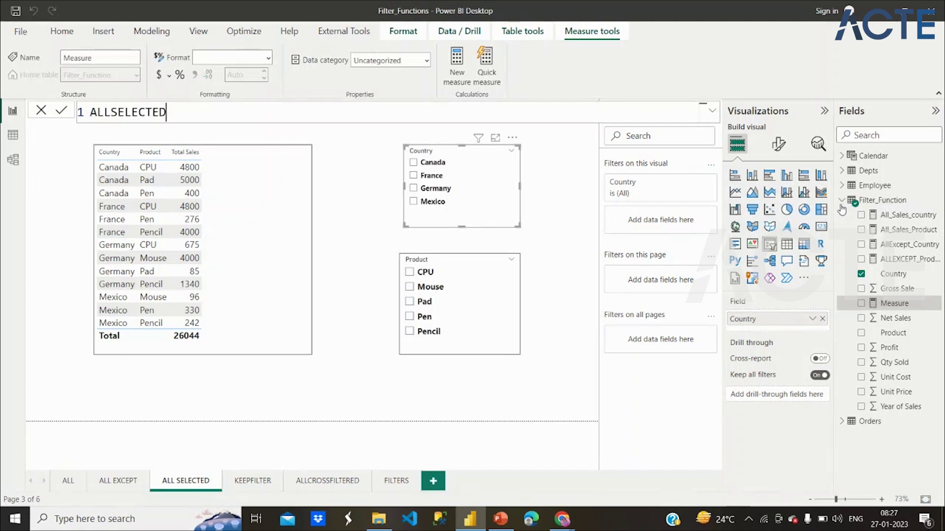
text(_Sales=C)
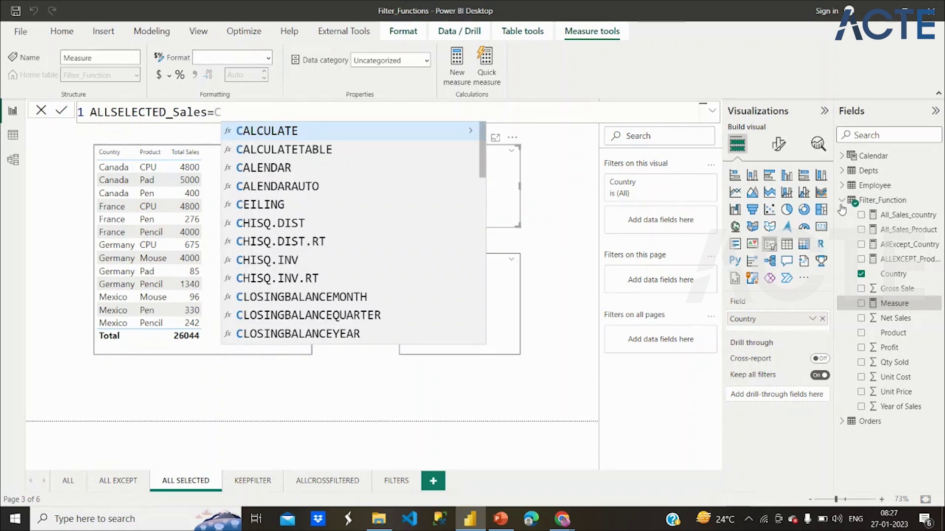
key(Tab)
text(S)
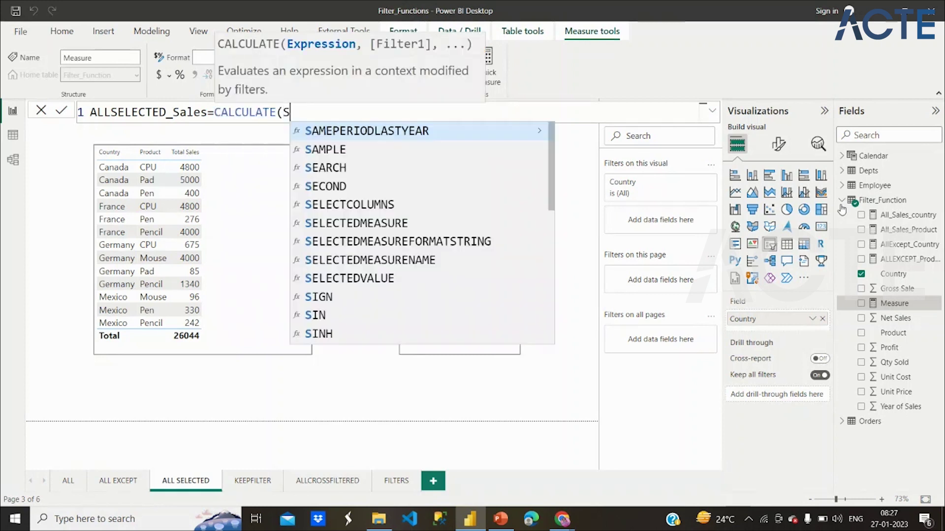
text(um(Net)
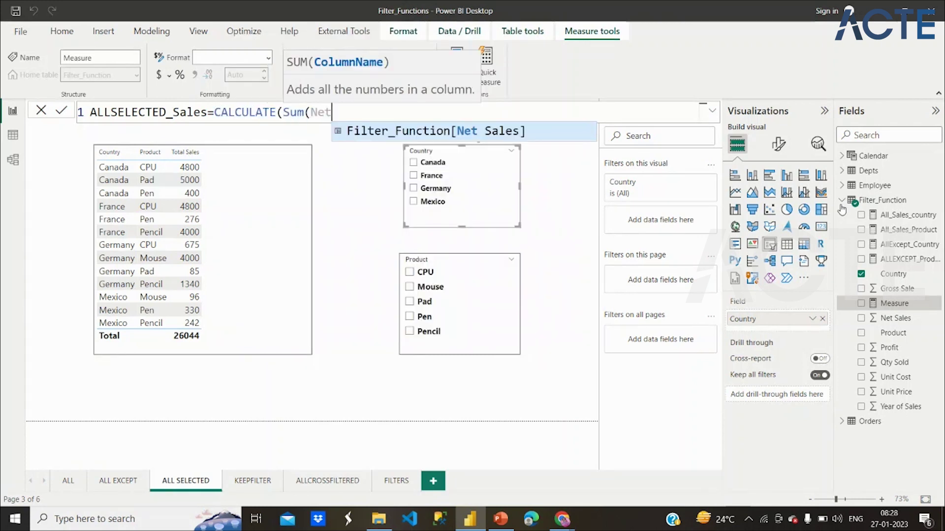
key(Tab)
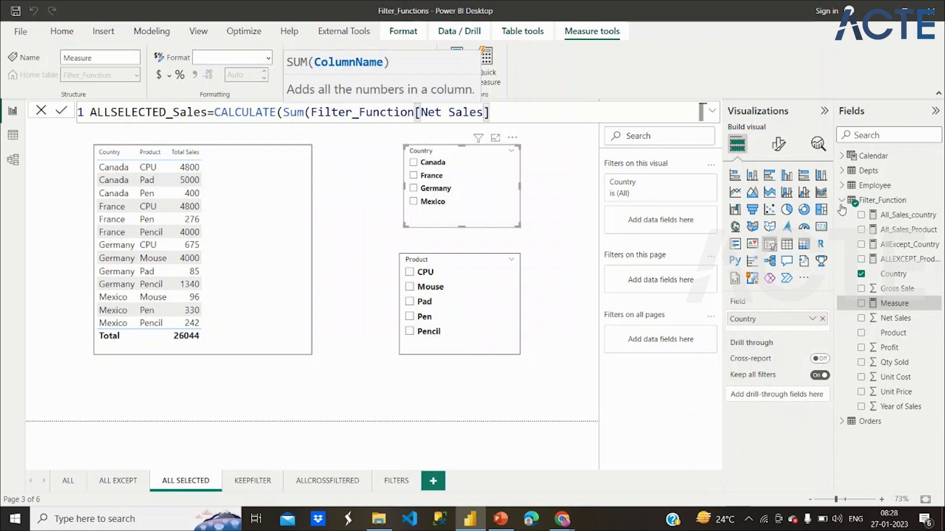
text(),)
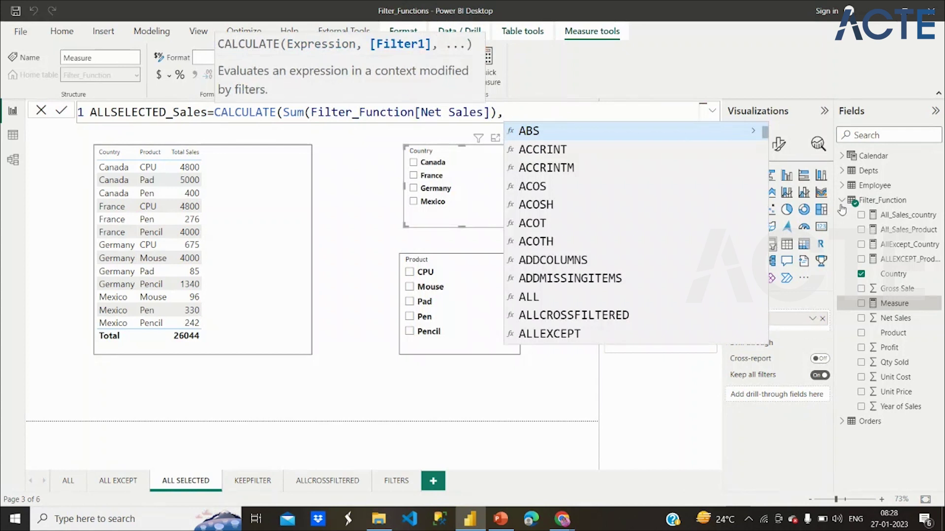
- Complete the measure with the filter ALLSELECTED(Filter_Function[Product]), keeping a single comma before it, and commit the formula
text(,ALl)
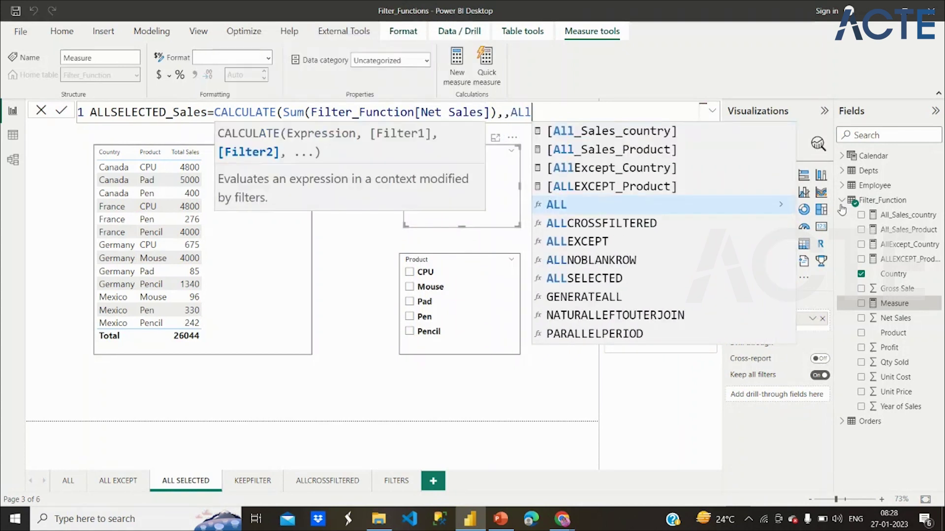
key(Down)
key(Down)
key(Down)
key(Down)
key(Tab)
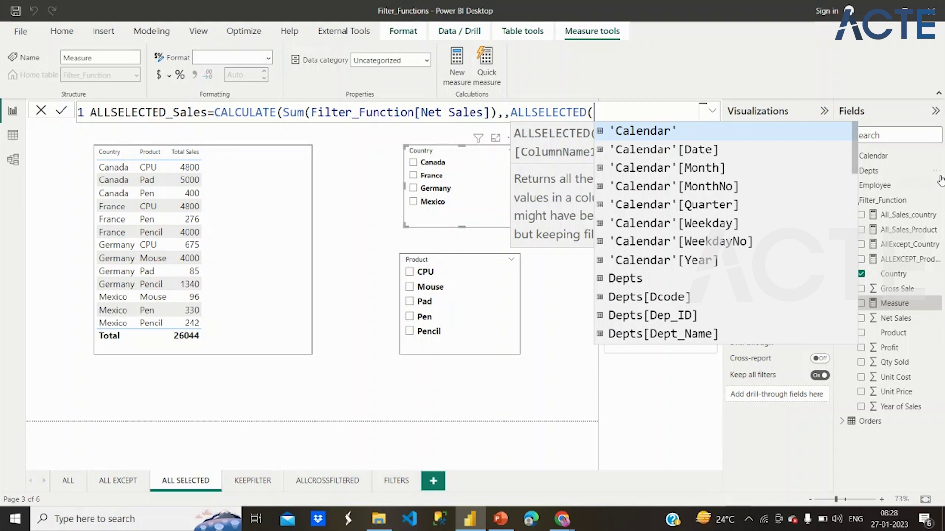
scroll(620, 110, down, 3)
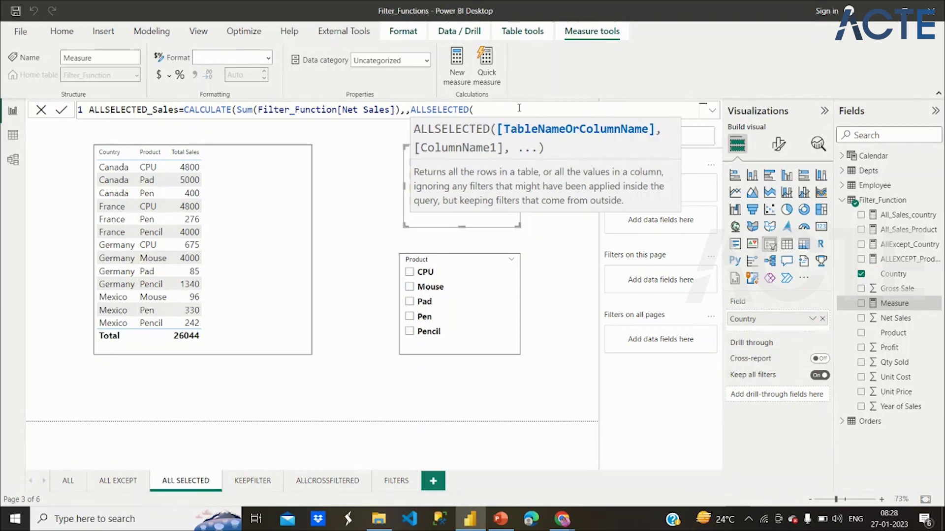
text(pro)
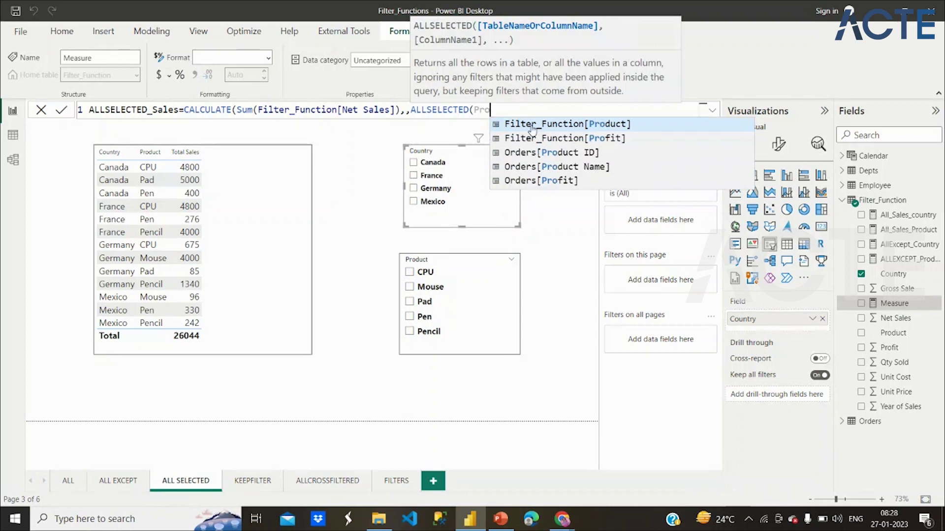
key(Tab)
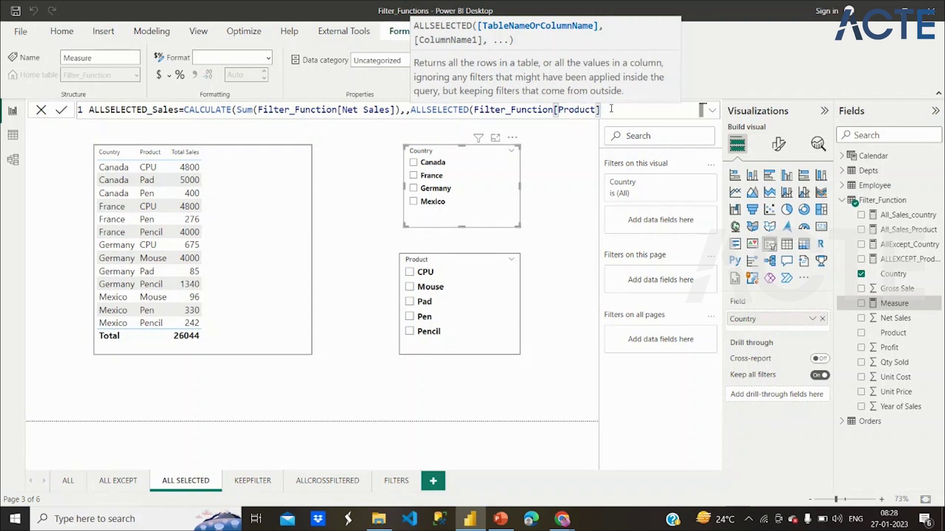
text())
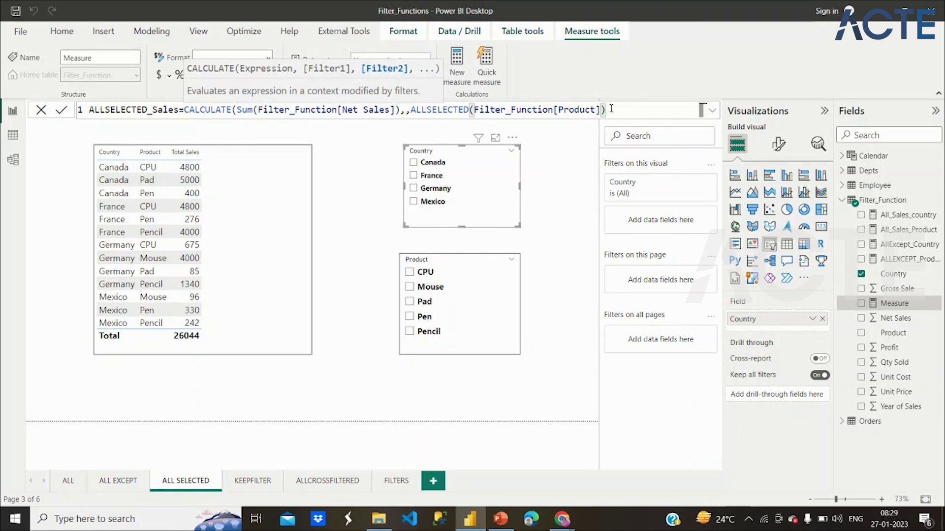
text())
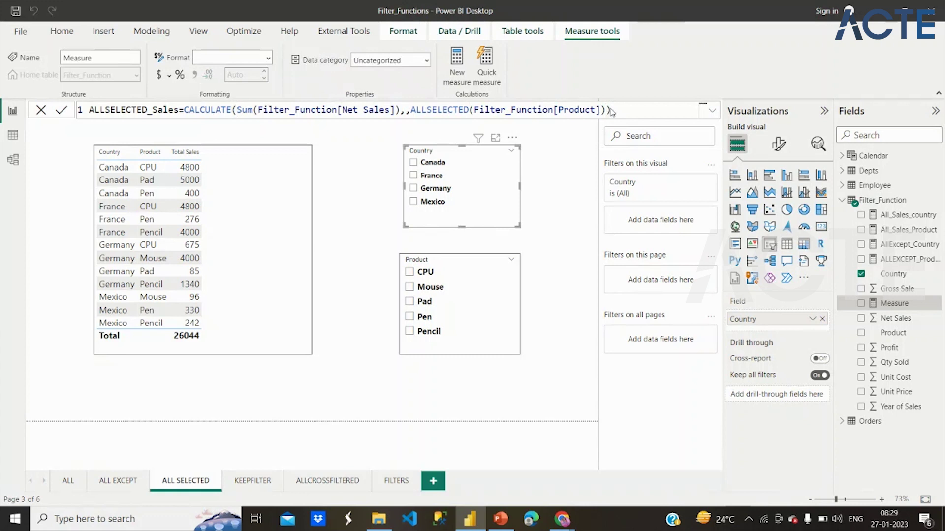
key(Return)
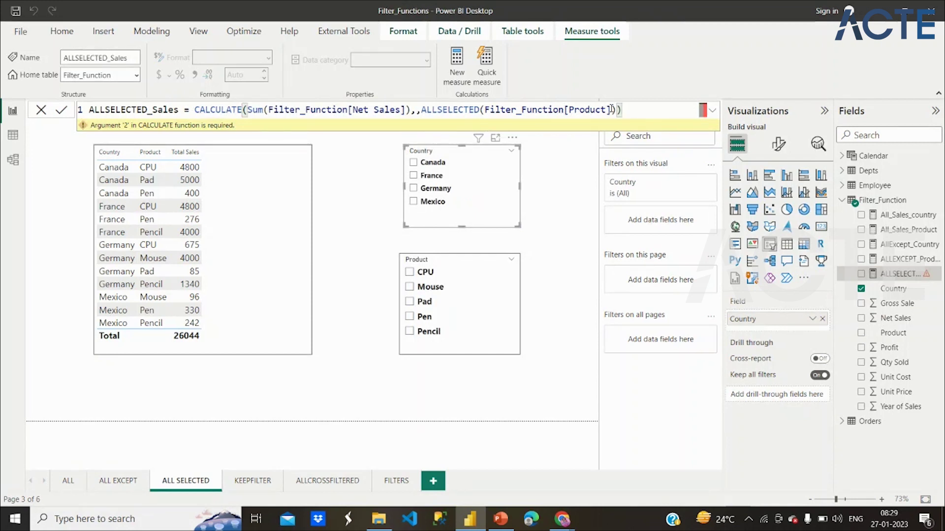
click(419, 112)
key(BackSpace)
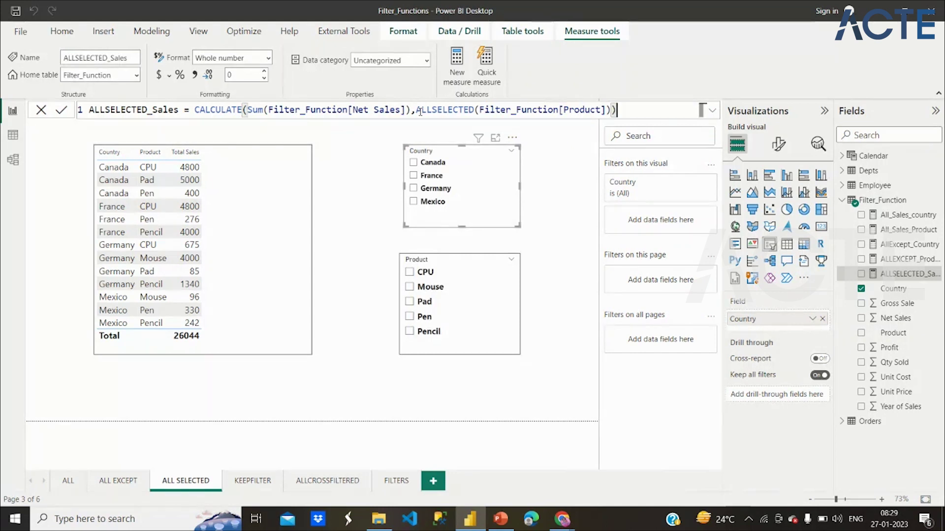
- Add the ALLSELECTED_Sales measure to the sales table and compare its values with the Product slicer filtered to CPU and cleared
click(254, 259)
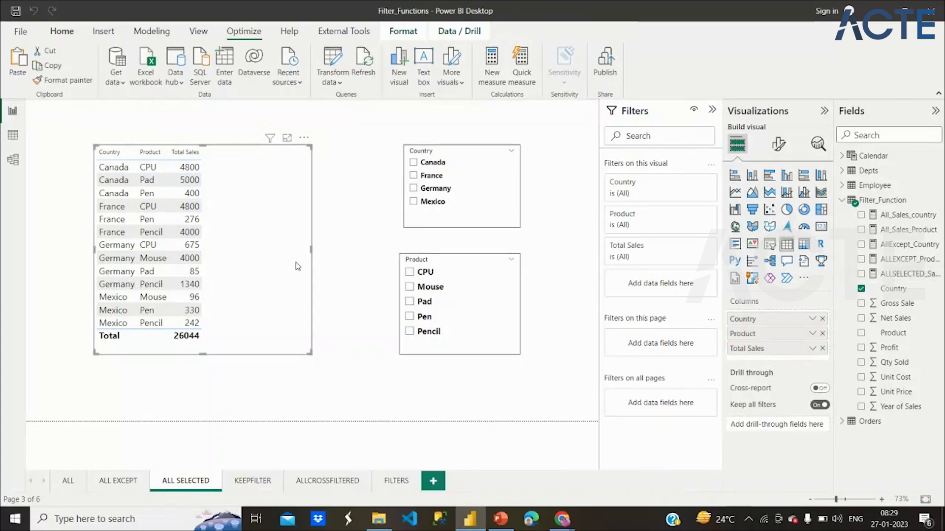
click(862, 275)
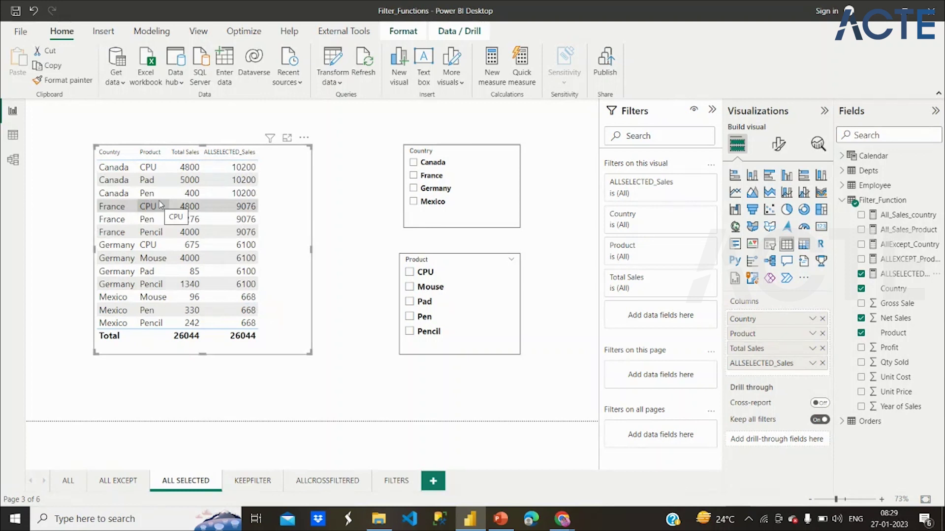
click(409, 272)
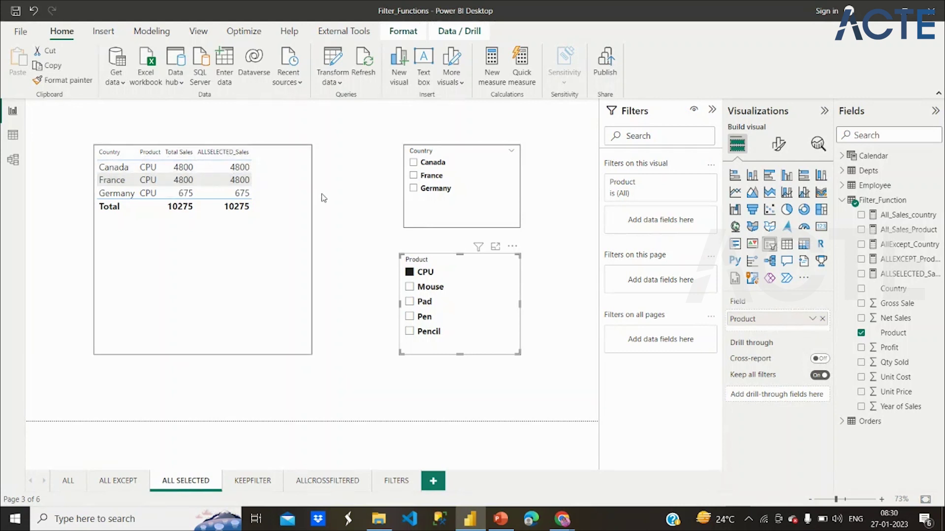
click(409, 273)
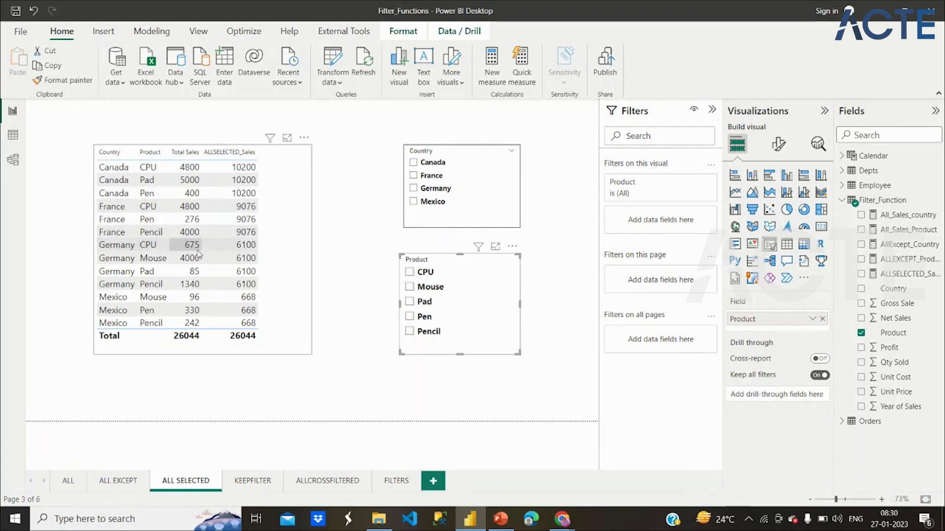
click(409, 276)
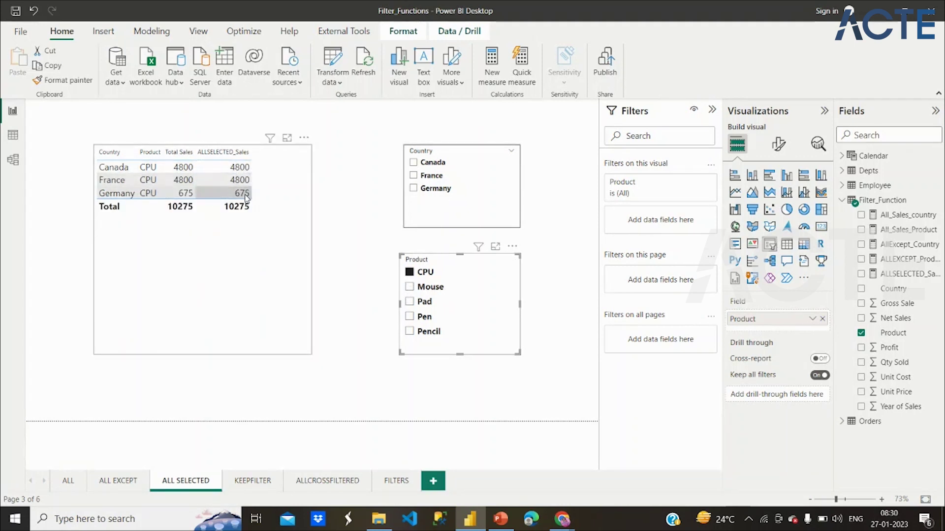
click(409, 272)
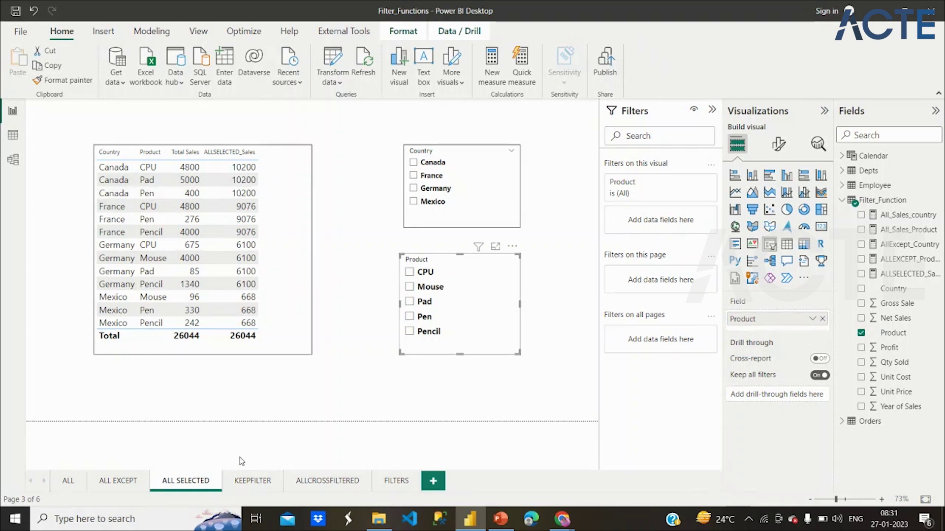
- Open the KEEPFILTER report page, switch to PowerPoint and reread the ALLSELECTED description, highlighting its text
click(254, 481)
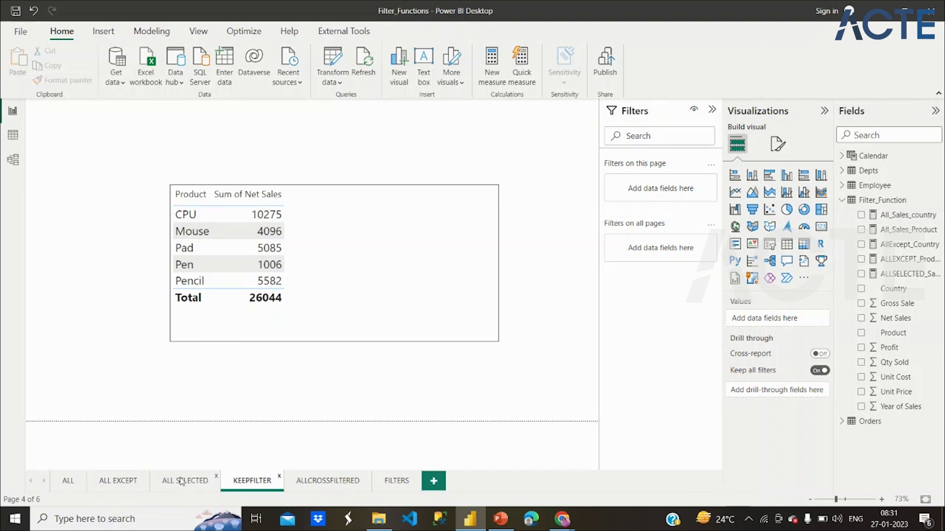
click(500, 521)
click(419, 144)
drag(384, 131, 421, 146)
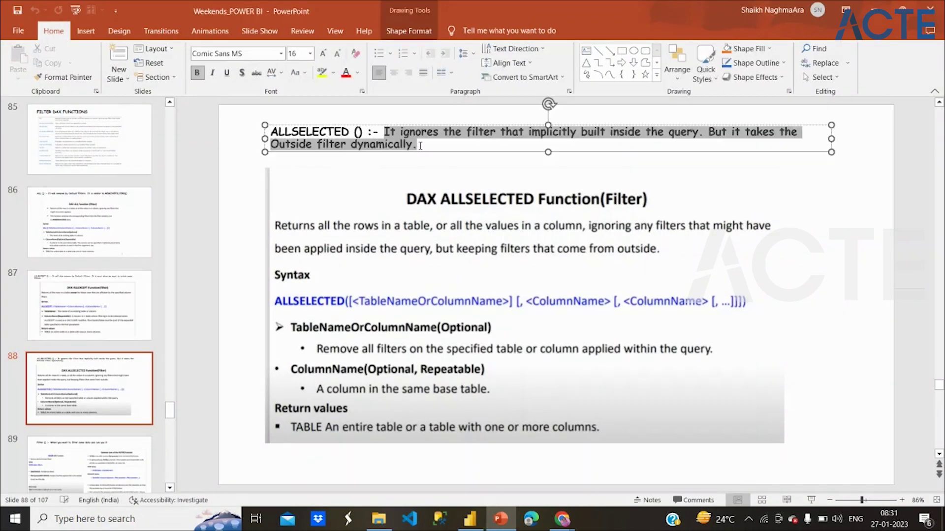
- Look through the neighbouring slides on ALLEXCEPT, FILTER, LOOKUPVALUE and ALLCROSSFILTERED, and return to the ALLSELECTED slide
click(130, 294)
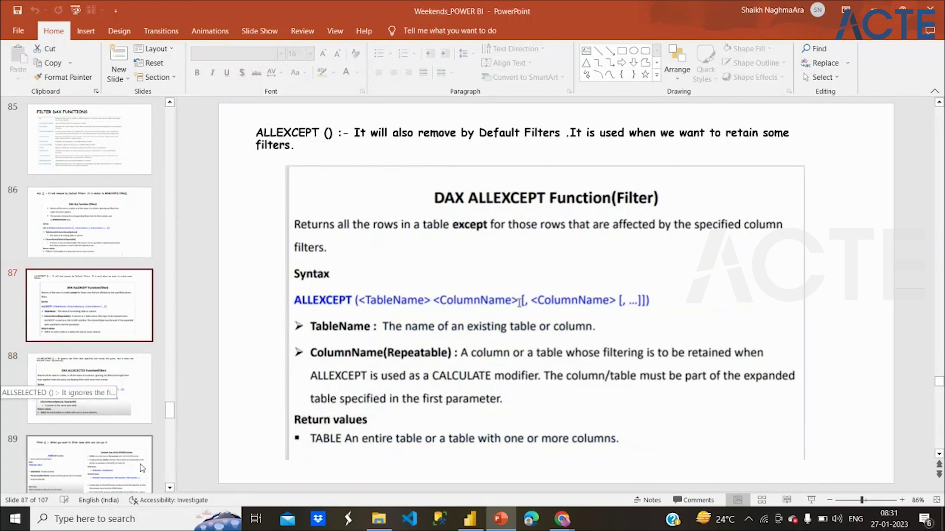
click(123, 440)
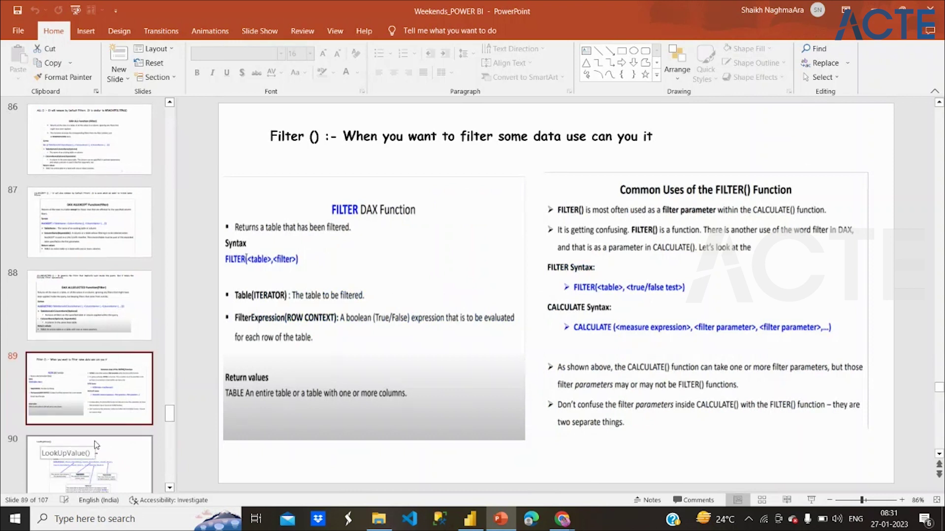
click(110, 469)
click(109, 468)
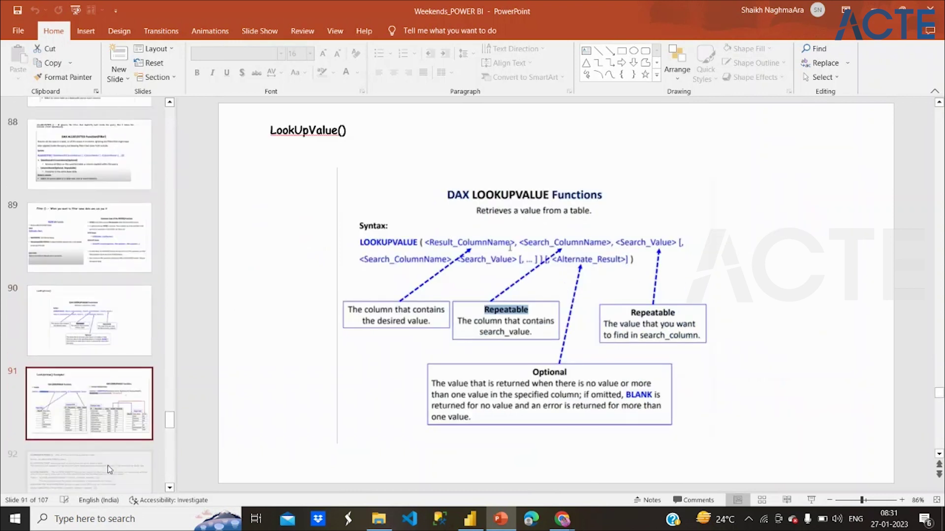
click(109, 468)
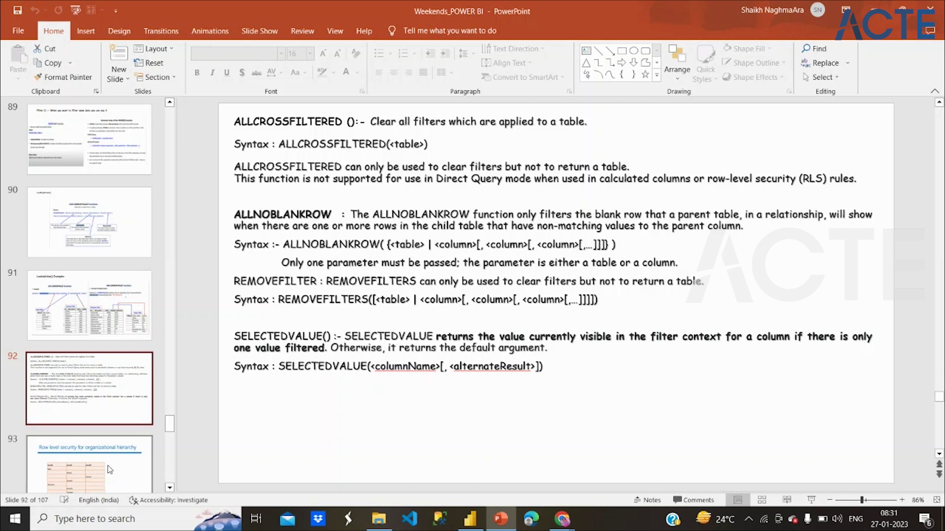
key(Up)
key(Up)
key(Up)
key(Up)
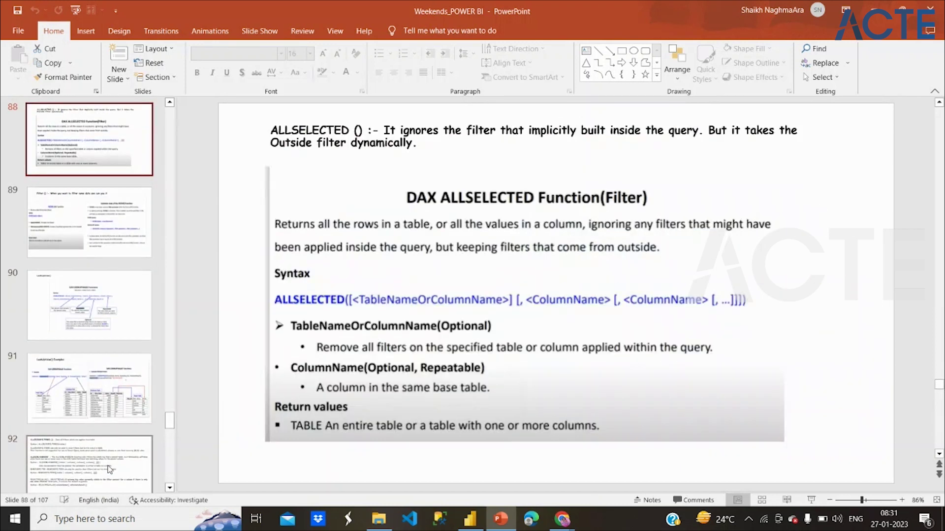
- Switch to Power BI and start a new measure in the Filter_Function table named Sales_without_keepfilters
click(474, 522)
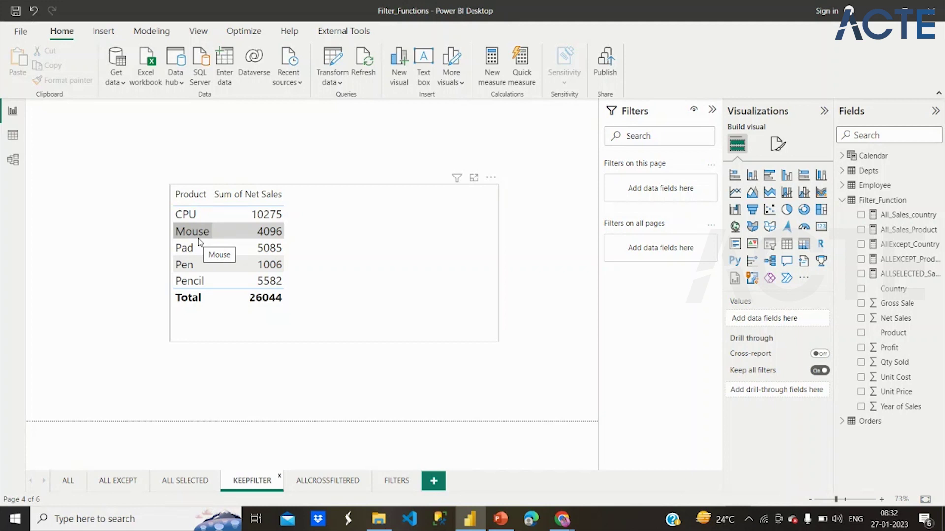
right_click(870, 205)
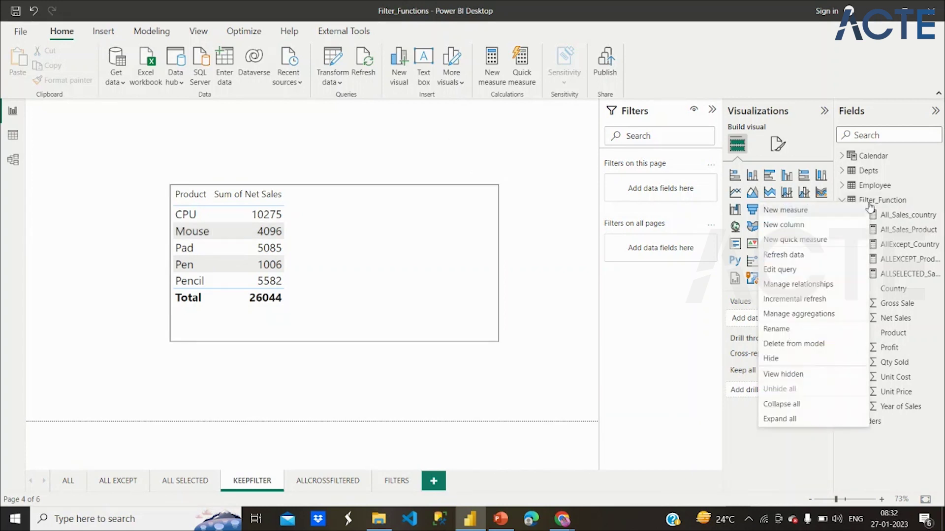
click(797, 217)
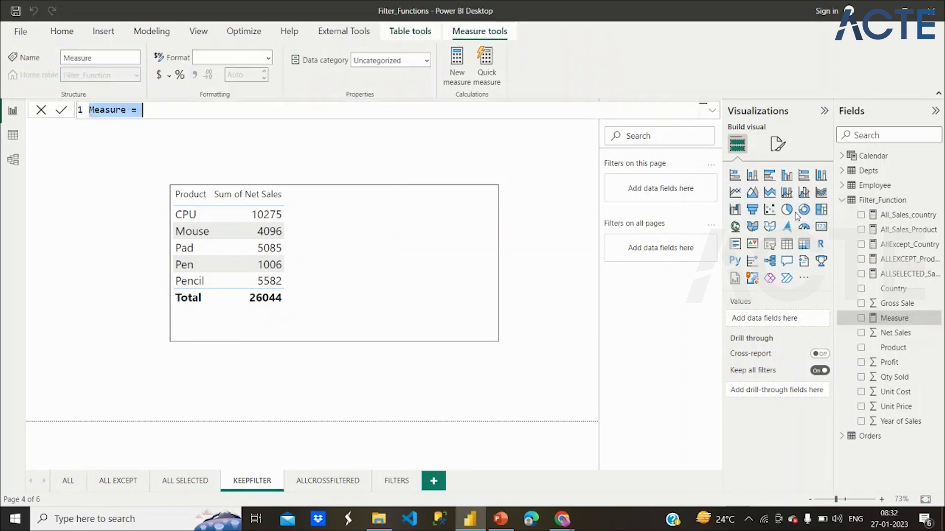
text(Sales_without_keepfilters=)
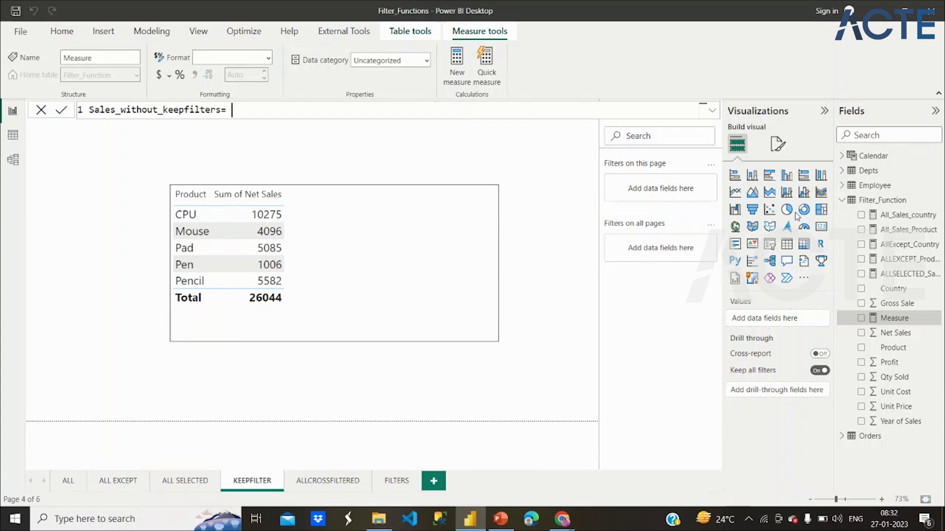
- Begin the measure's formula with CALCULATE and the expression Sum(Filter_Function[Net Sales])
text(cal)
key(Tab)
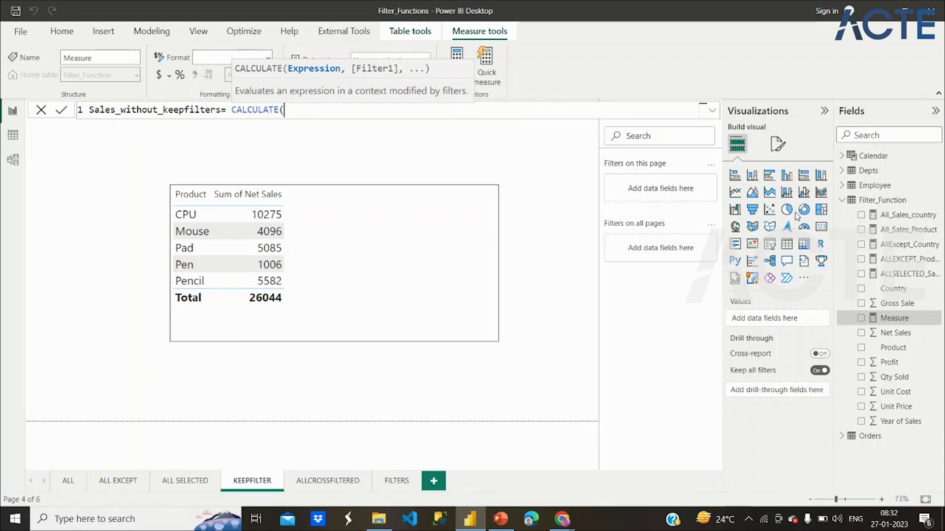
text(Su)
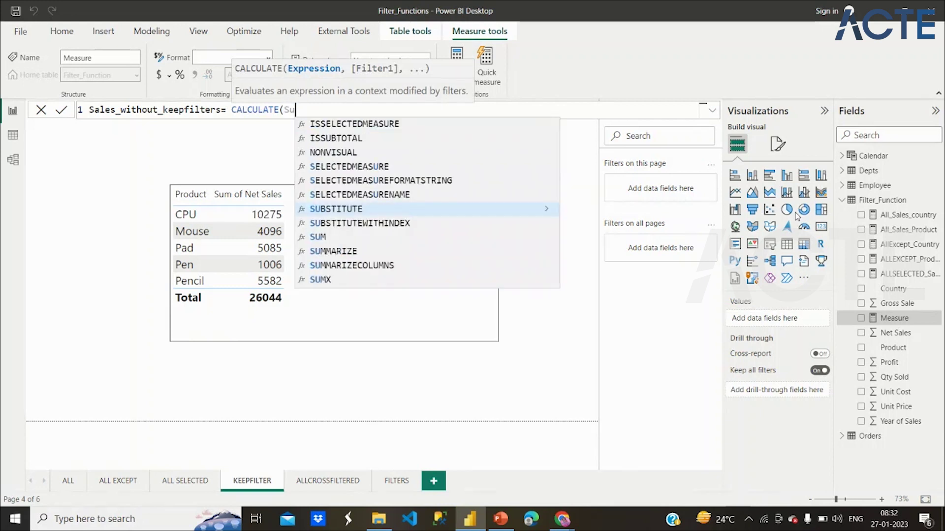
text(m()
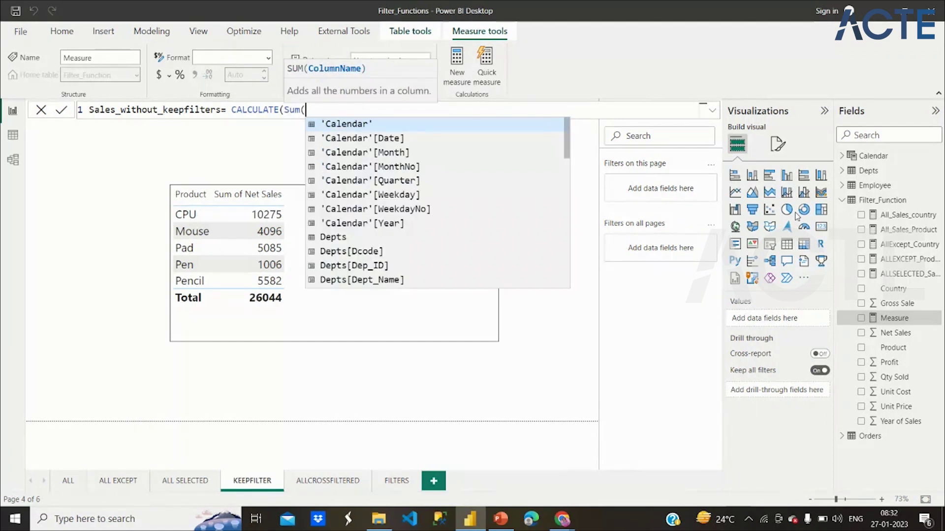
text(Filter_Function[Net Sales])
key(Tab)
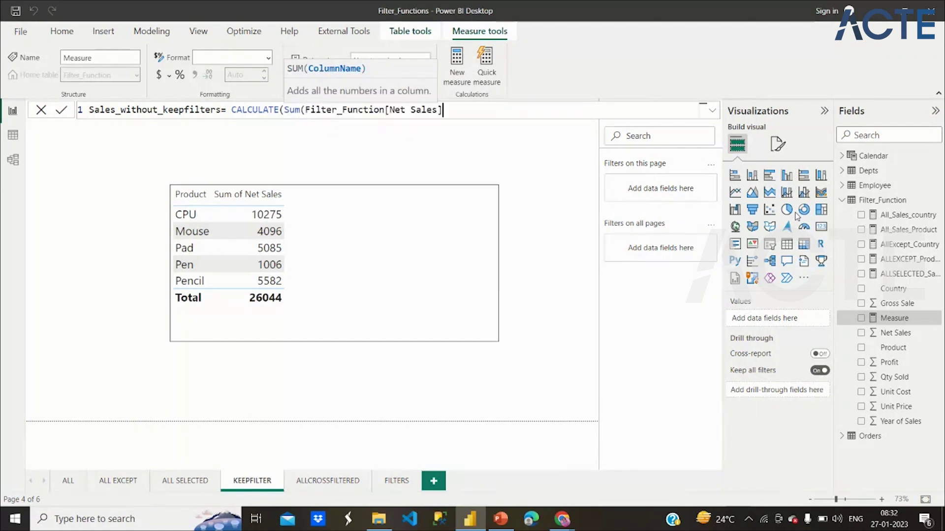
text())
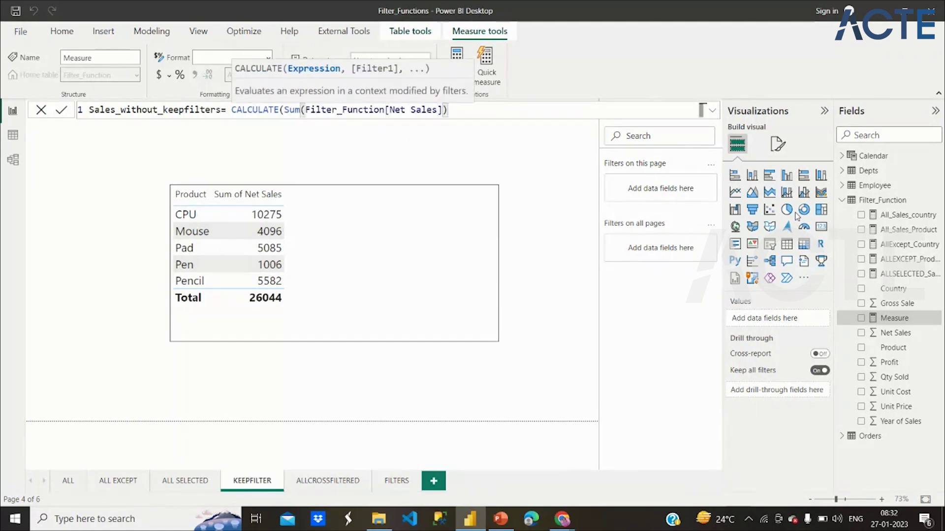
- Complete the formula with the filter Filter_Function[Product]="Pen" and commit the measure
text(,)
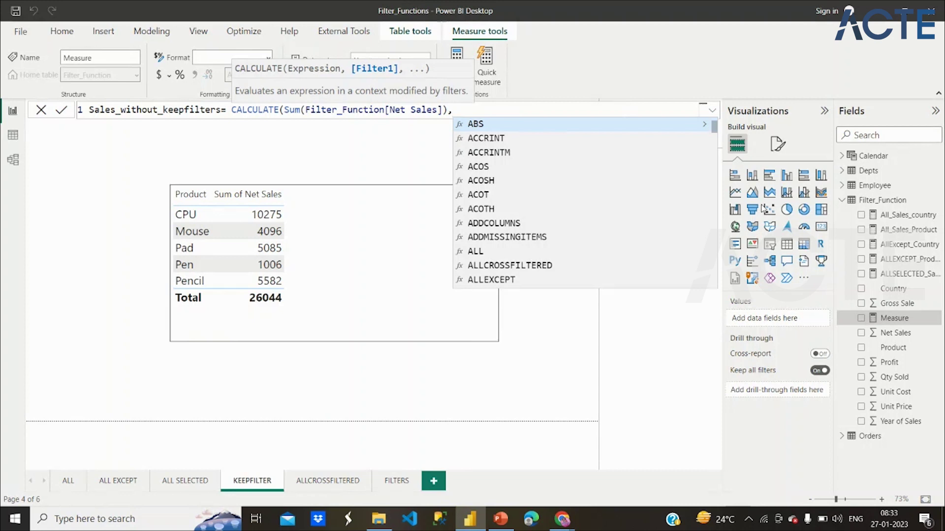
text([)
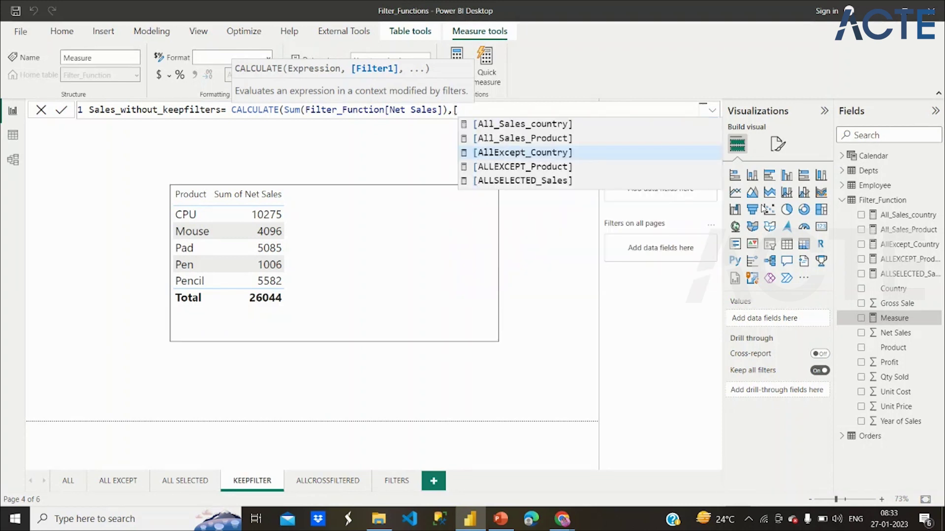
key(BackSpace)
text(Pro)
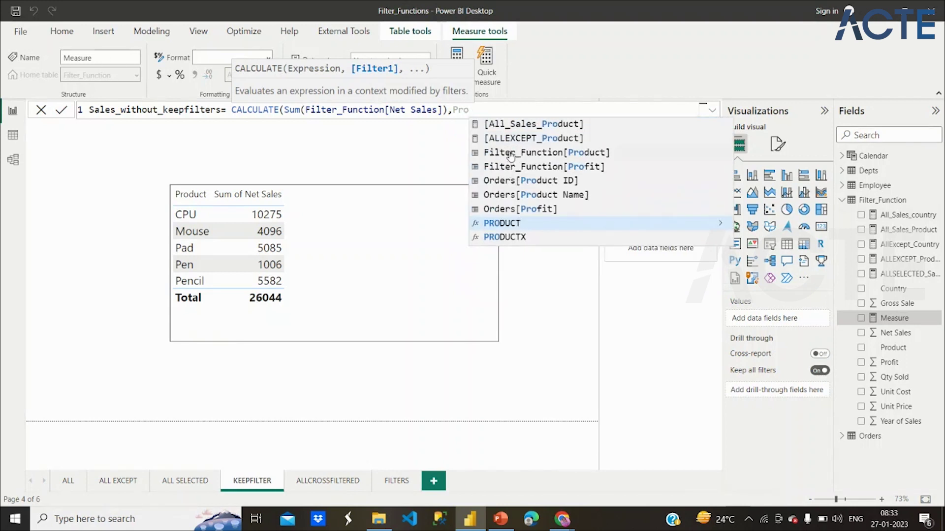
click(511, 155)
text(=)
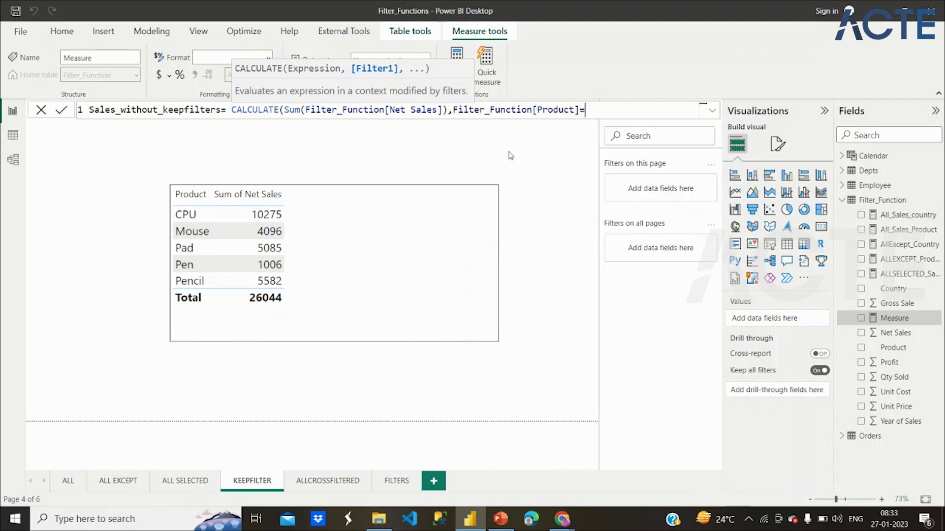
text(")
text(Pen"))
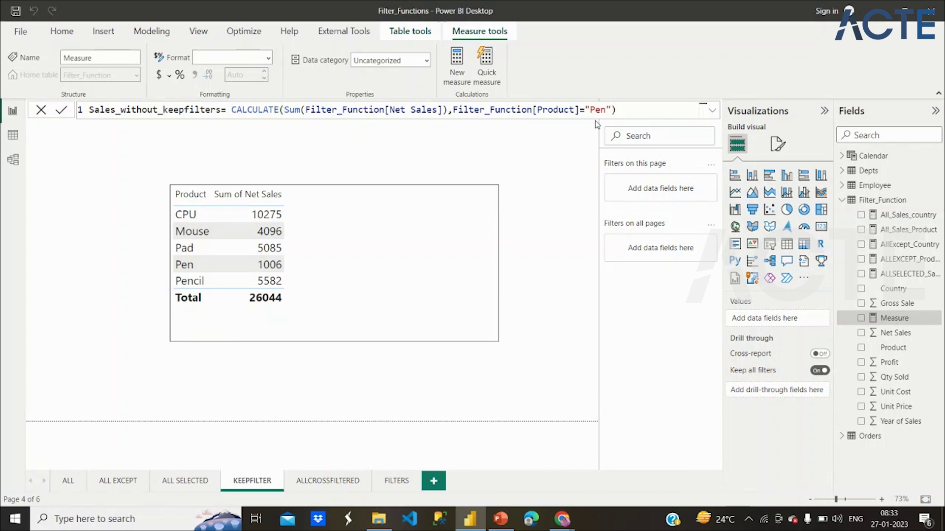
key(Return)
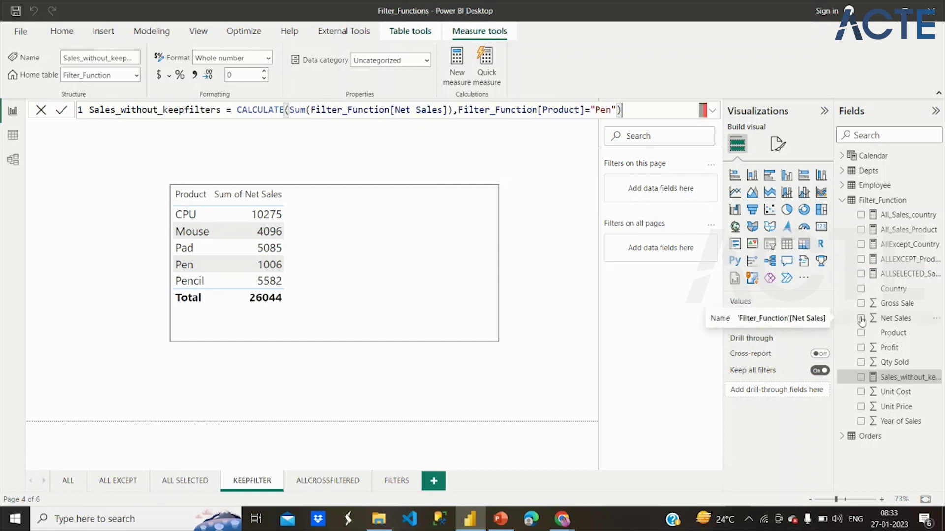
- Add the Sales_without_keepfilters measure to the product table as a column beside Sum of Net Sales
click(861, 319)
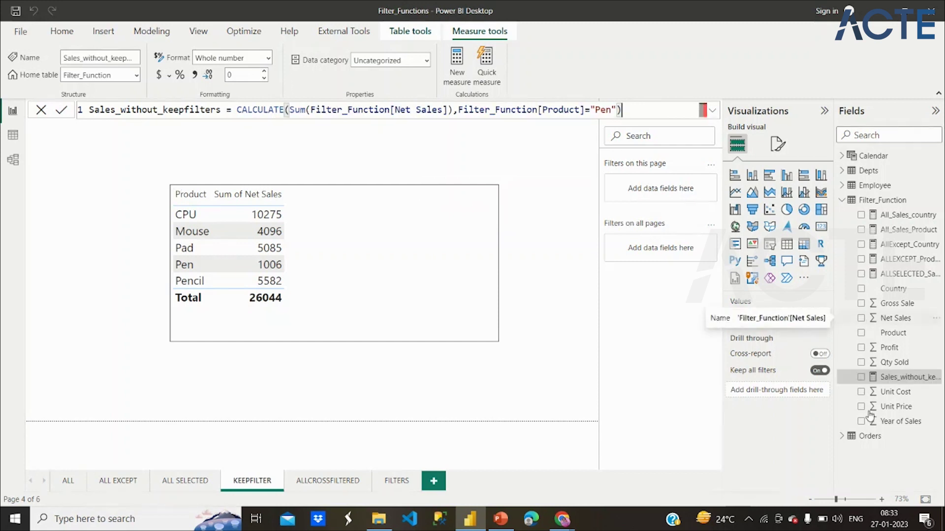
click(861, 378)
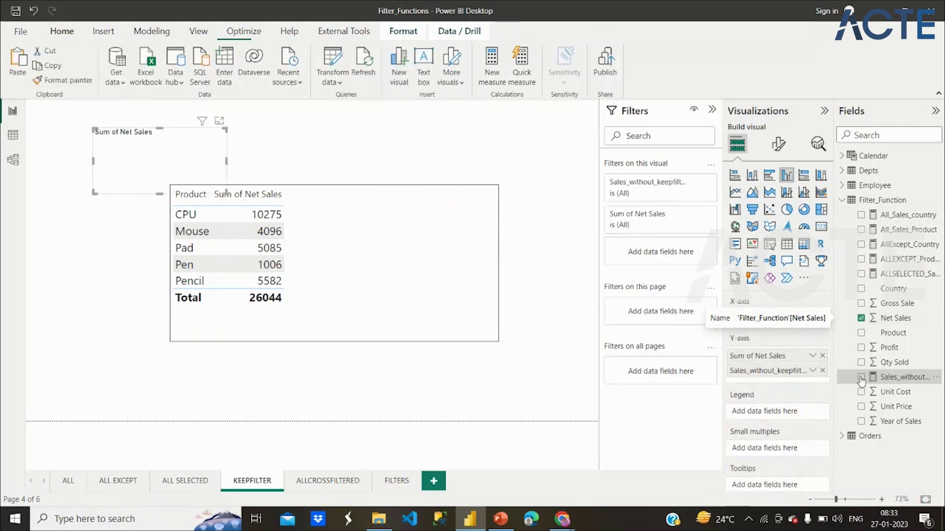
click(430, 257)
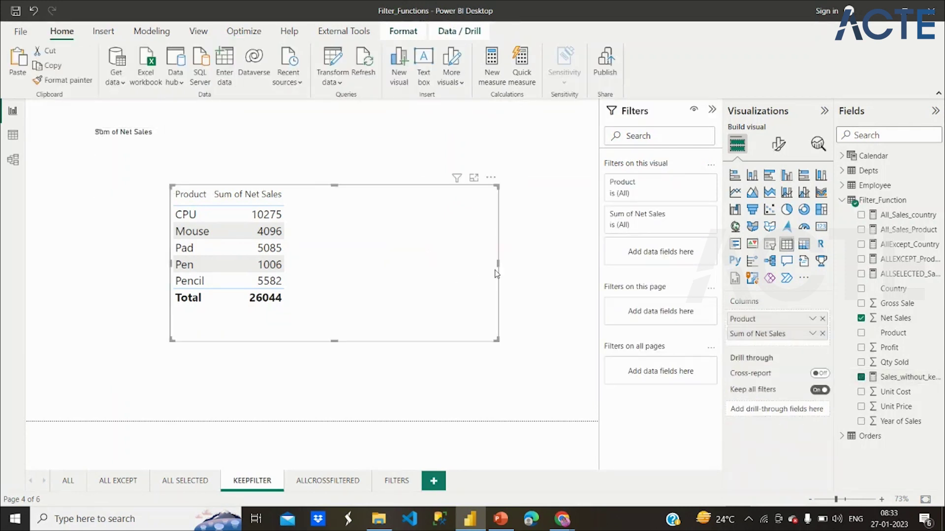
click(860, 381)
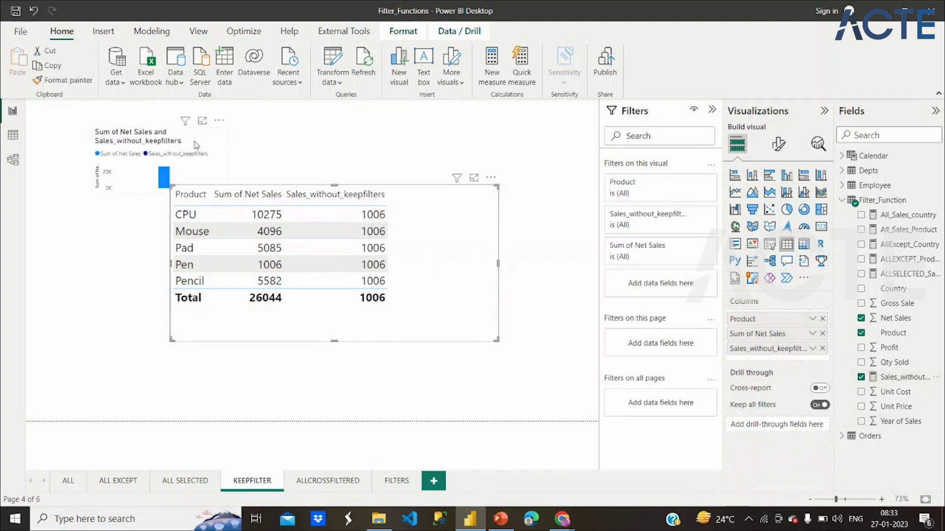
- Remove the stray column chart of Net Sales and Sales_without_keepfilters from the page and reselect the product table
click(212, 137)
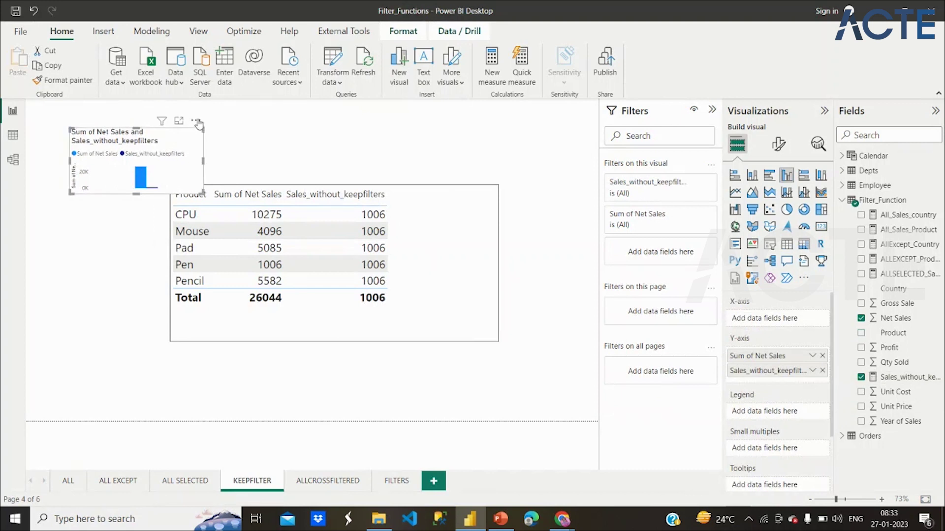
click(196, 121)
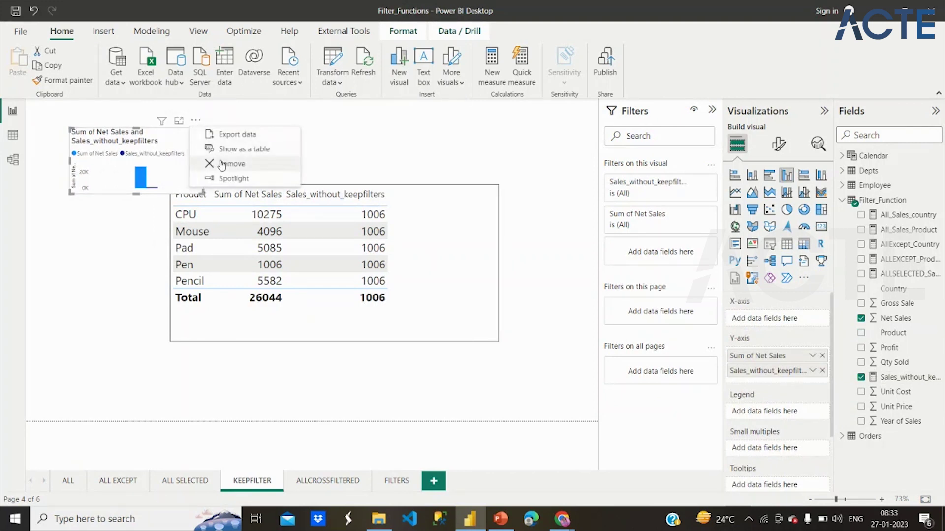
click(222, 164)
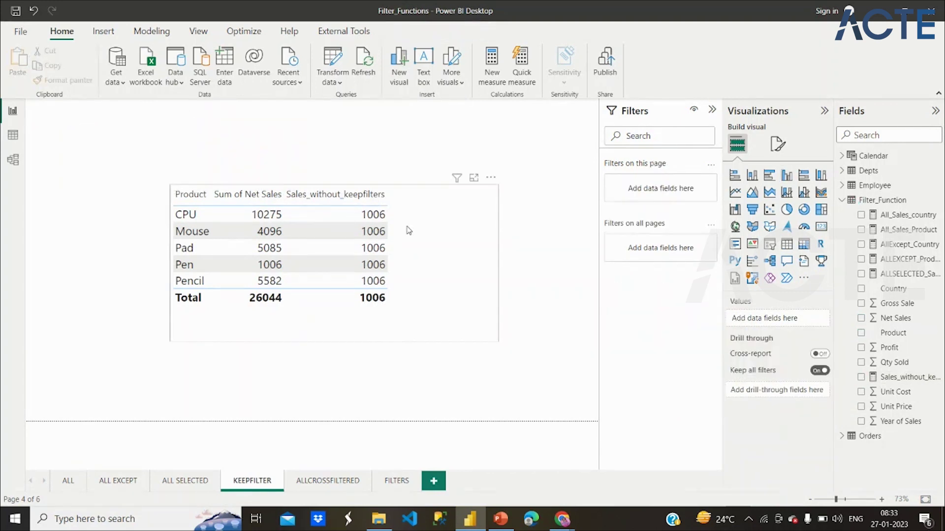
click(213, 268)
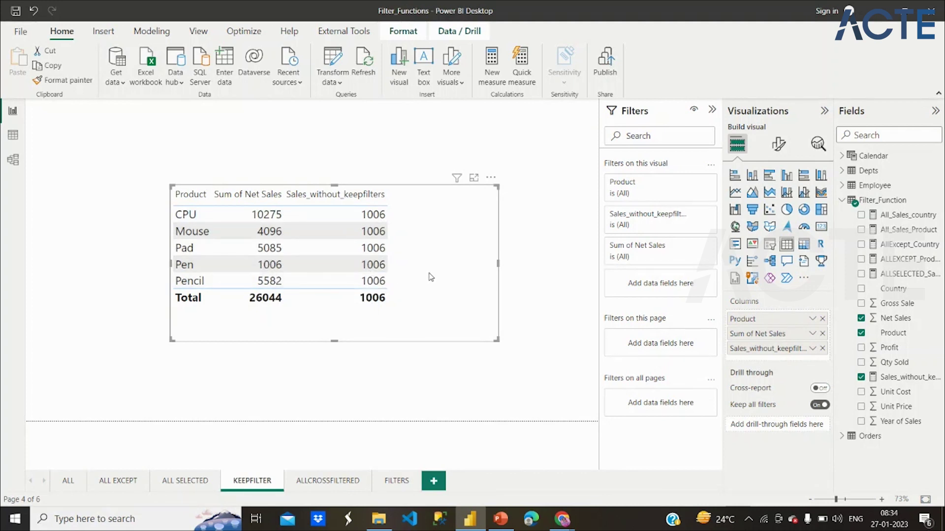
- Start another measure in the Filter_Function table named Sales_With_KeepFilters
right_click(884, 204)
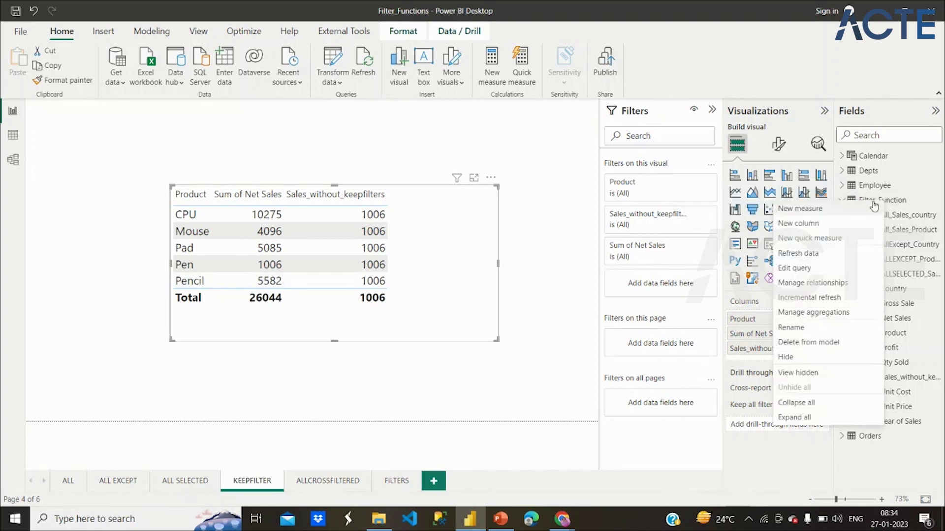
click(825, 212)
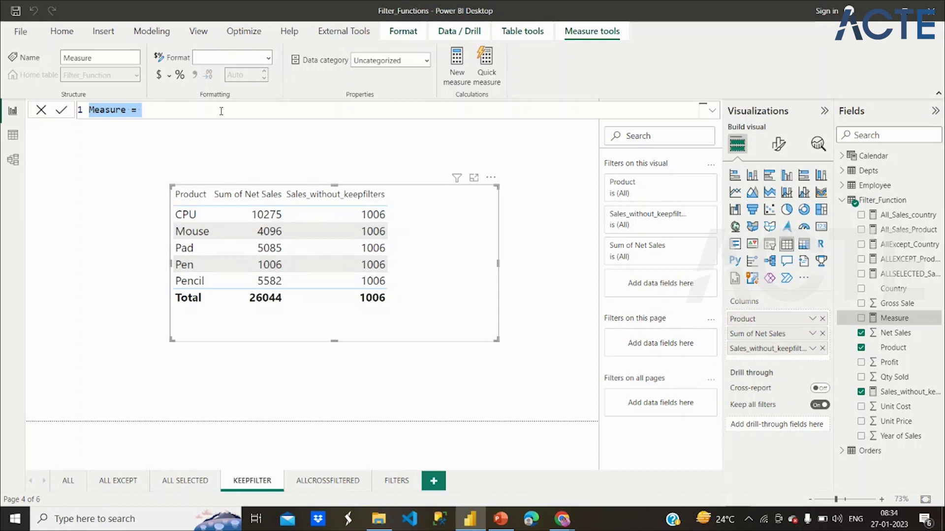
text(Sales_W)
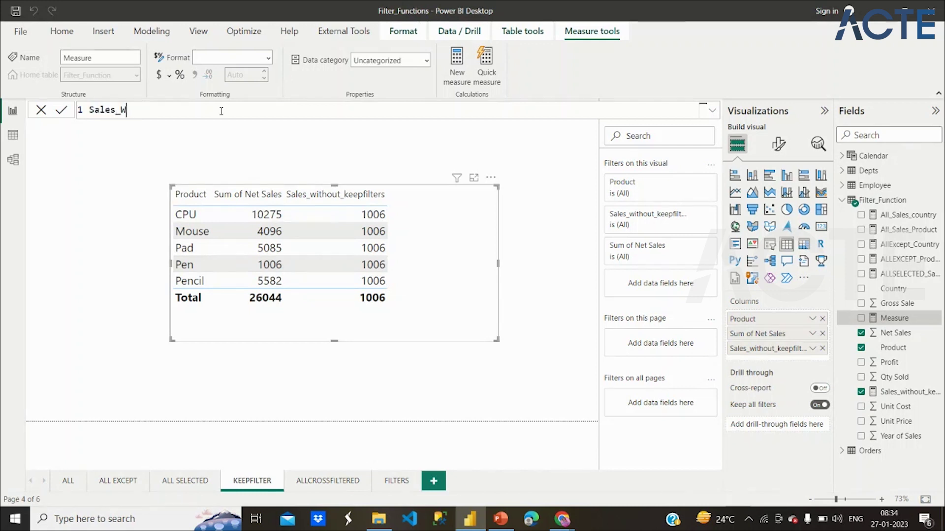
text(ith_KeepFilt)
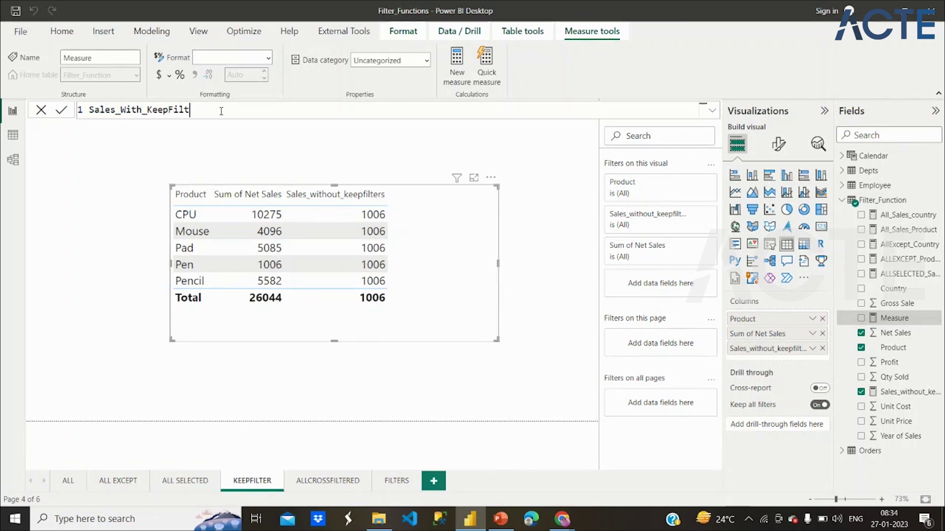
text(ers=)
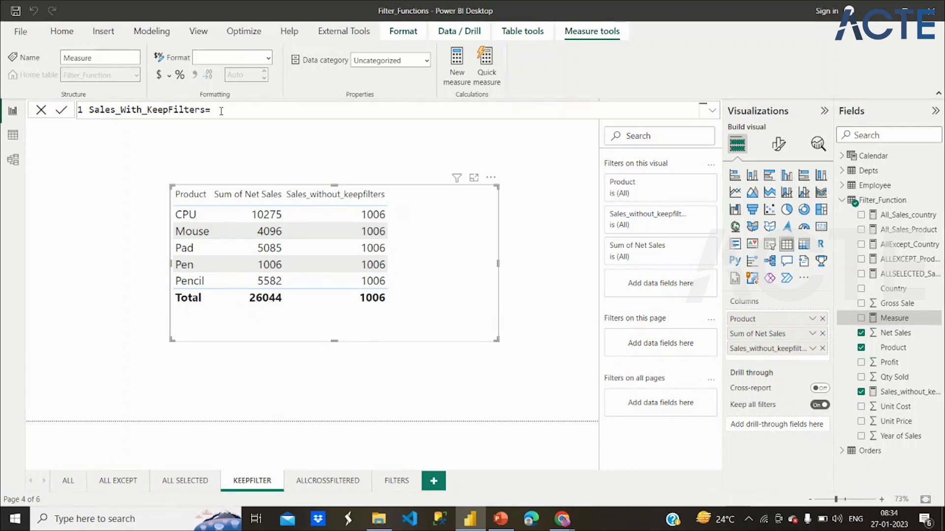
- Begin the Sales_With_KeepFilters formula with Calculate(Sum(Filter_Function[Net Sales]), ready for a filter argument
text(Calcul)
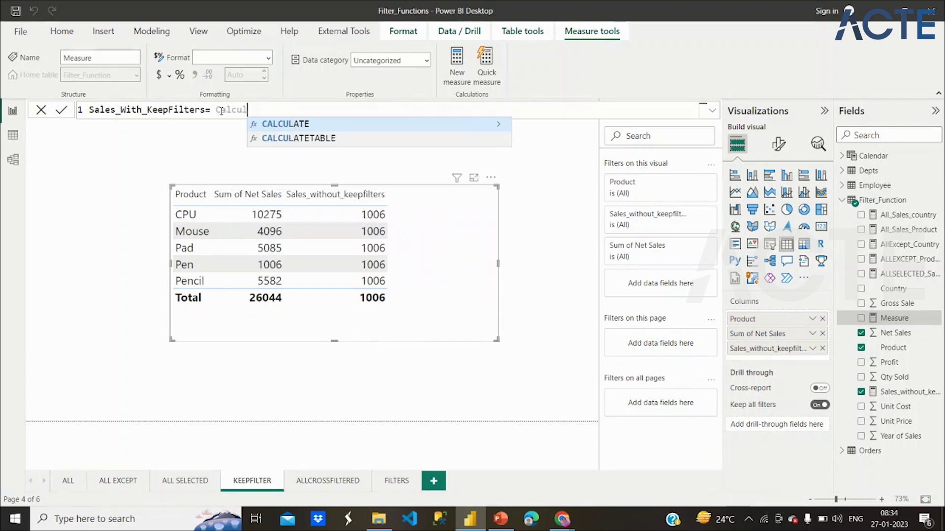
text(ate()
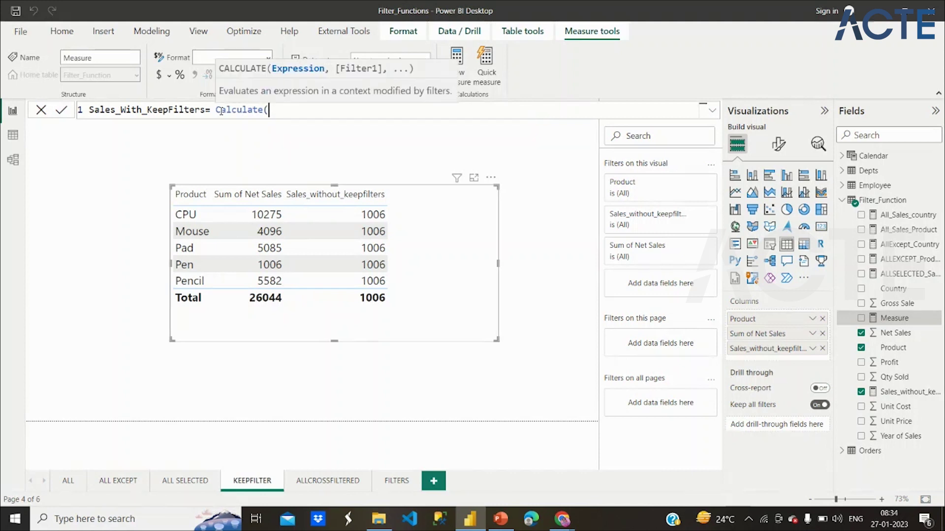
text(Sum)
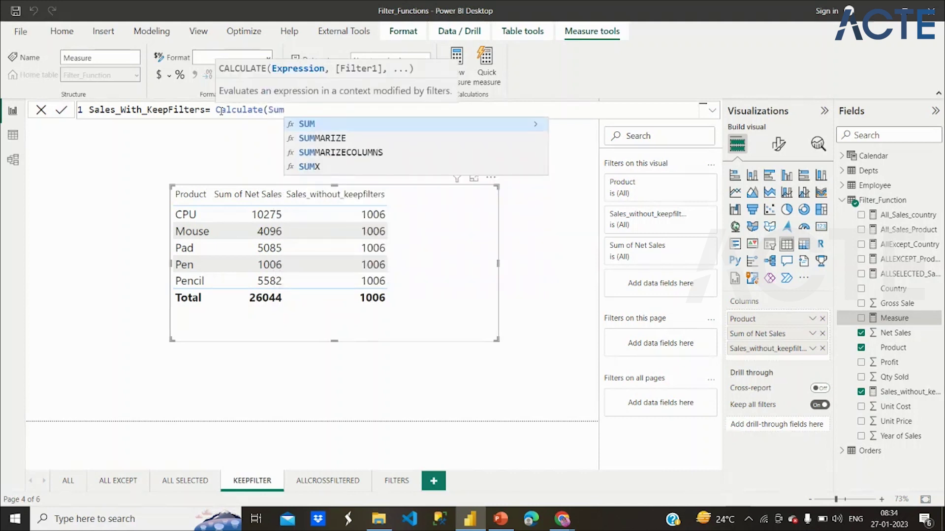
text((Filter_Function[Net Sales])
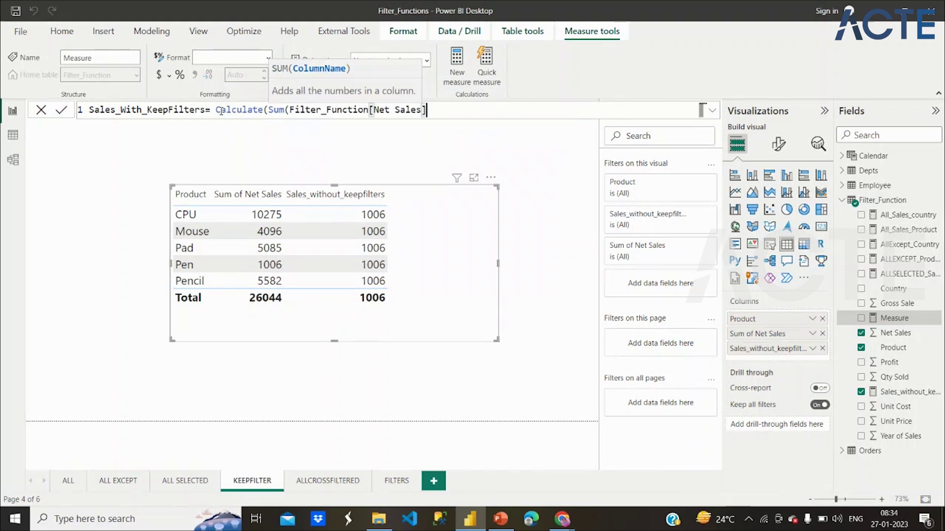
text(),)
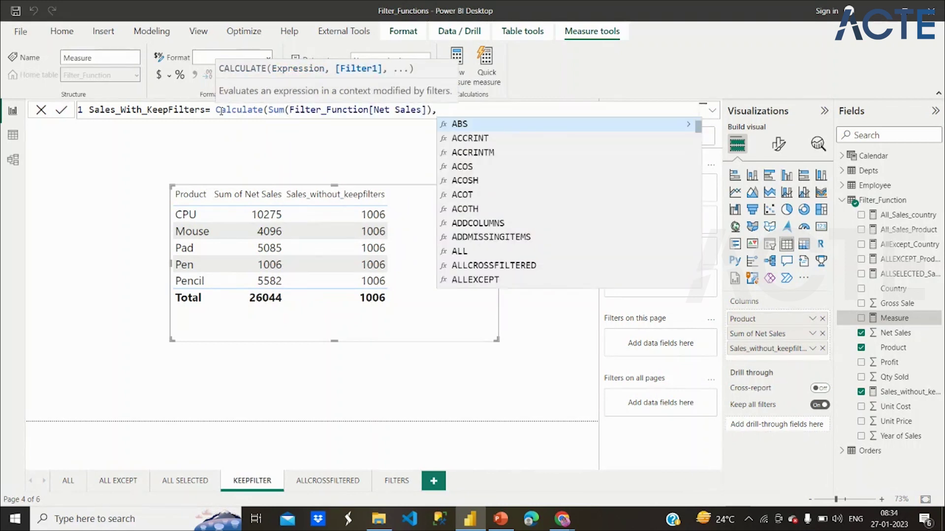
- Extend the Sales_With_KeepFilters formula with a KEEPFILTERS argument that references Filter_Function[Product]
text(KEE)
key(Tab)
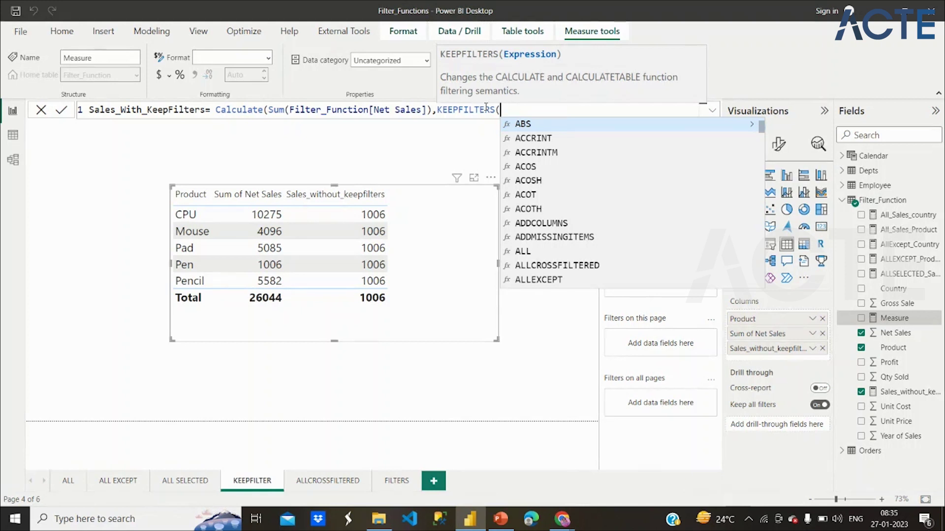
text(PR)
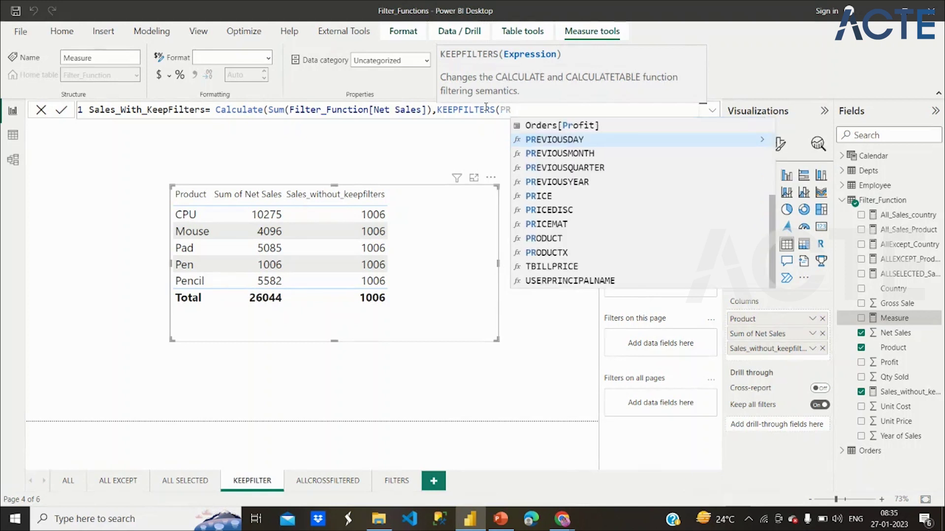
key(BackSpace)
text(rodu)
key(Up)
key(Up)
key(Up)
key(Up)
key(Down)
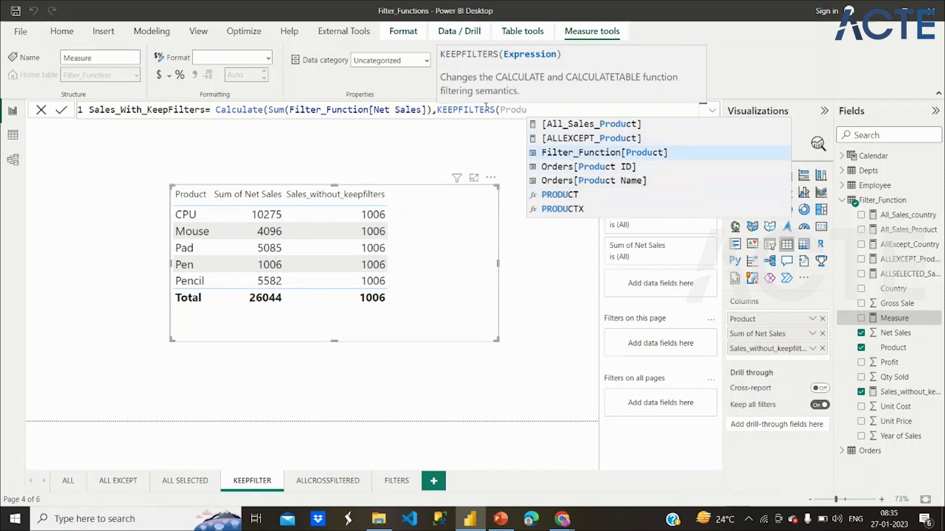
key(Tab)
- Complete the KEEPFILTERS condition with ="Pen", save the measure, and add Sales_With_KeepFilters to the product table
text(="Pen")
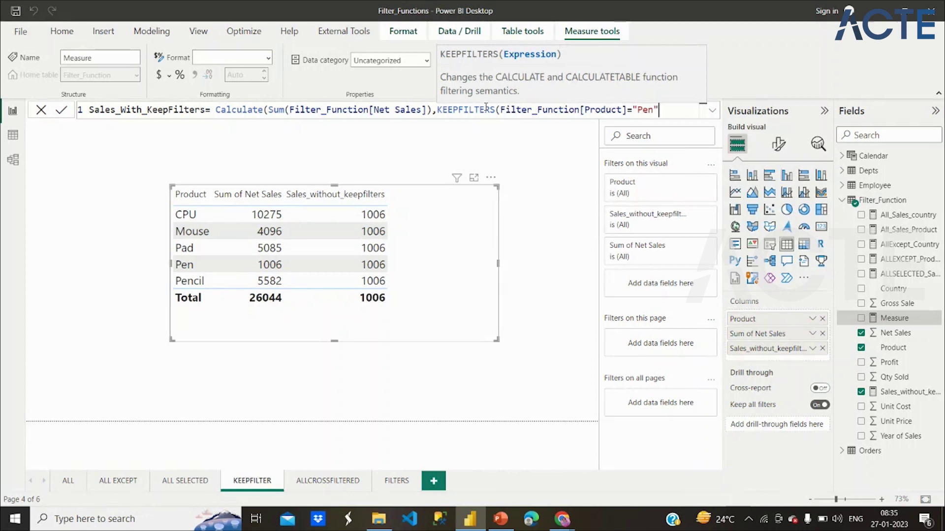
text()))
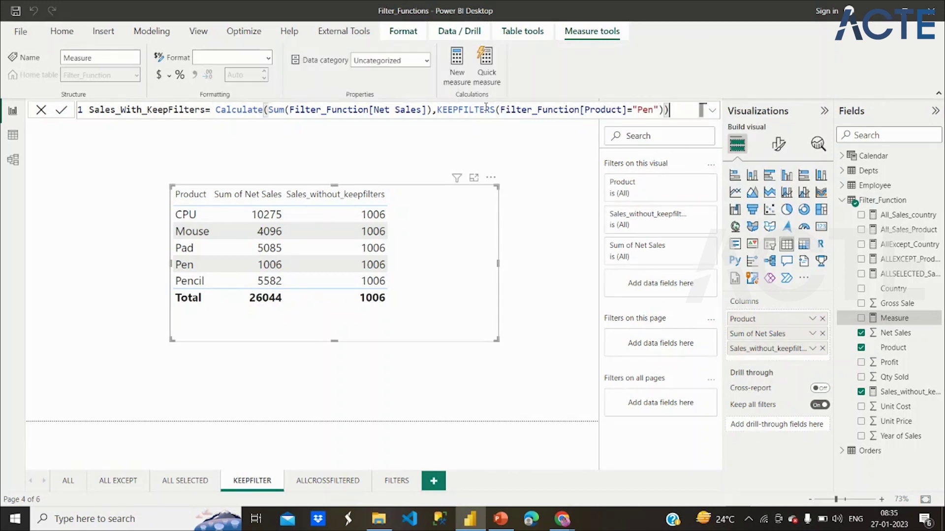
key(Return)
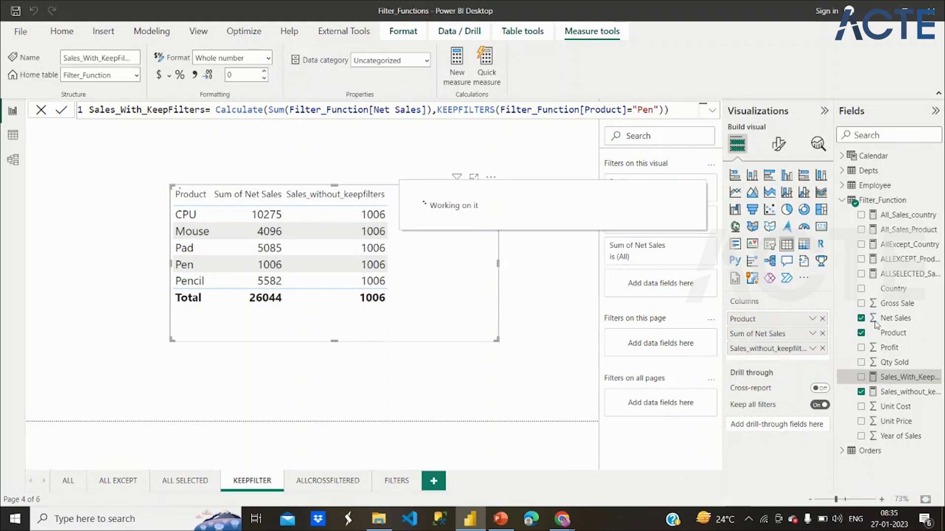
click(860, 378)
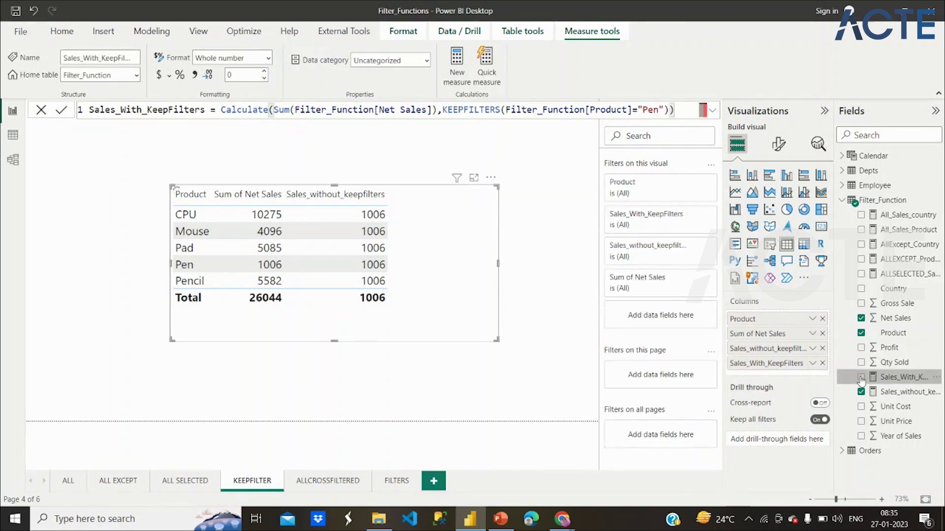
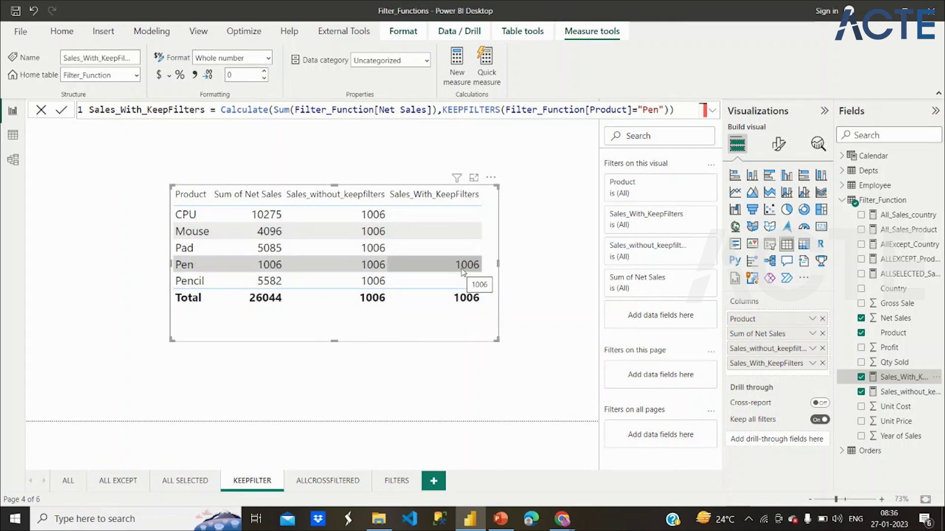
- Insert filter(Filter_Function, before the KEEPFILTERS condition in Sales_With_KeepFilters and append && after that condition
text(filter(Filter_Function)
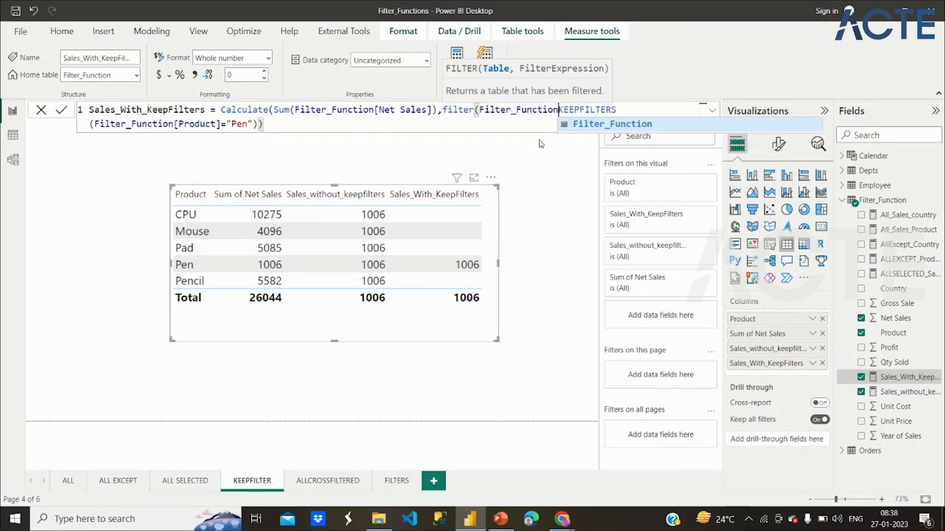
text(,)
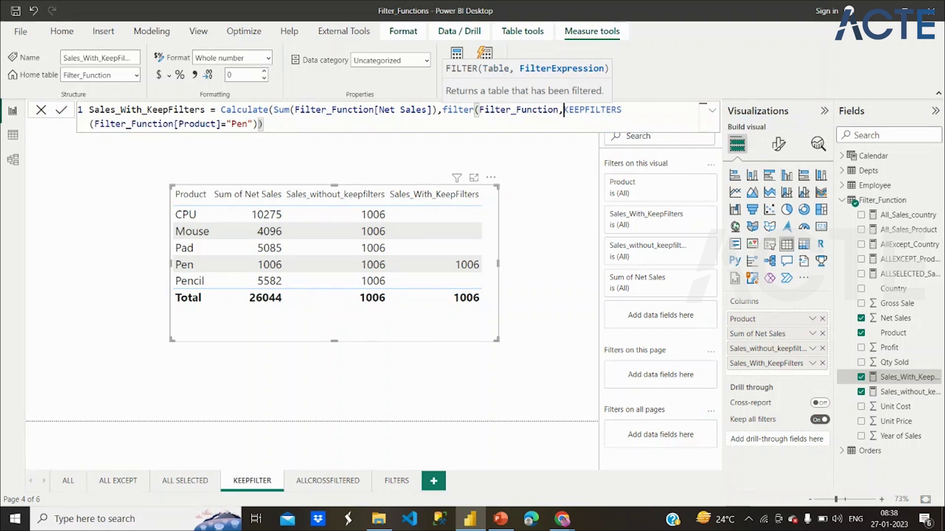
click(256, 124)
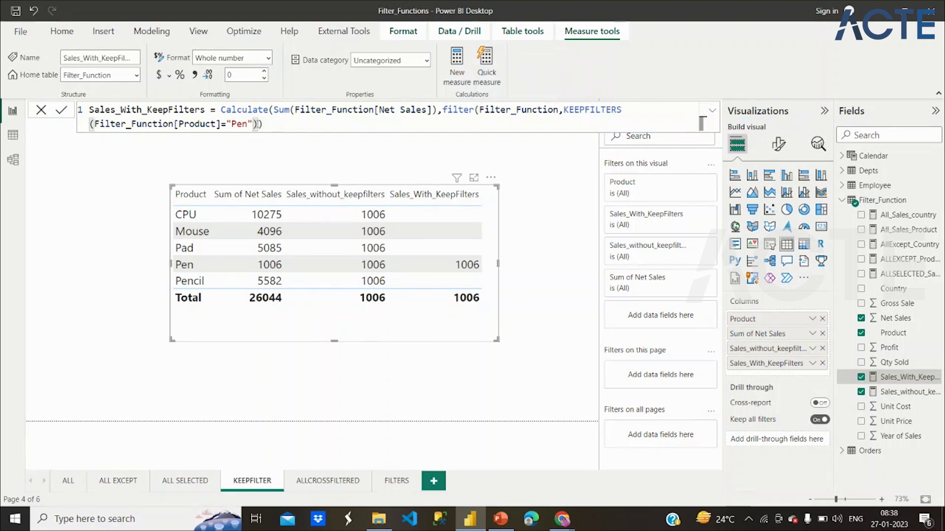
text(,)
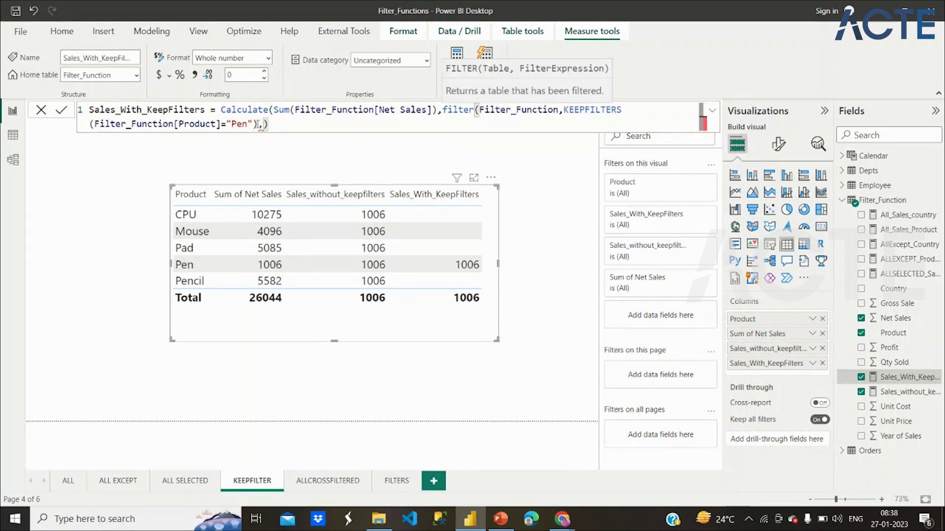
key(BackSpace)
text(&&)
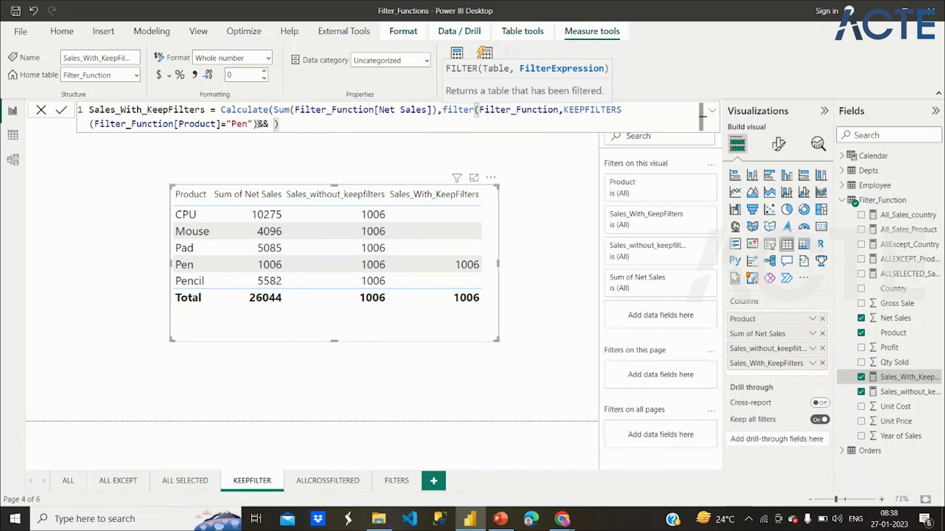
- Try to add a second KEEPFILTERS call after && and commit the Sales_With_KeepFilters formula
text( Kee)
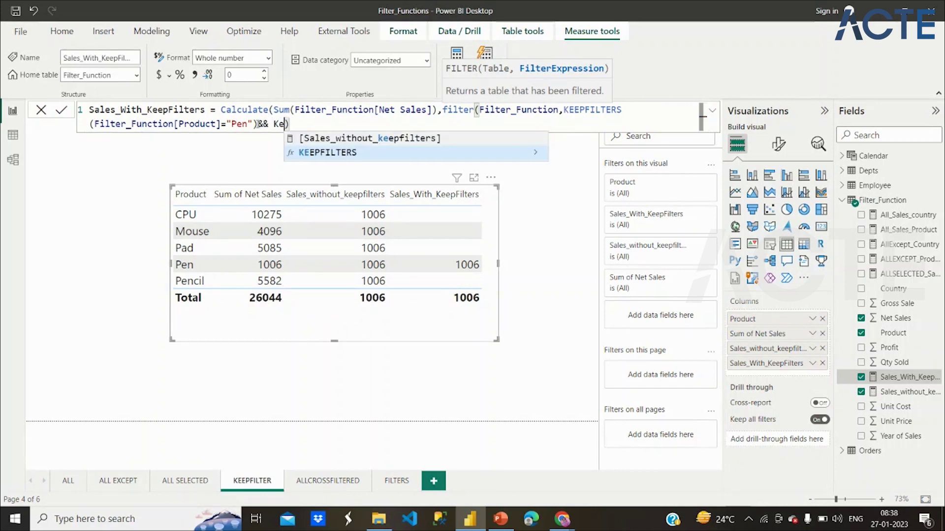
key(Tab)
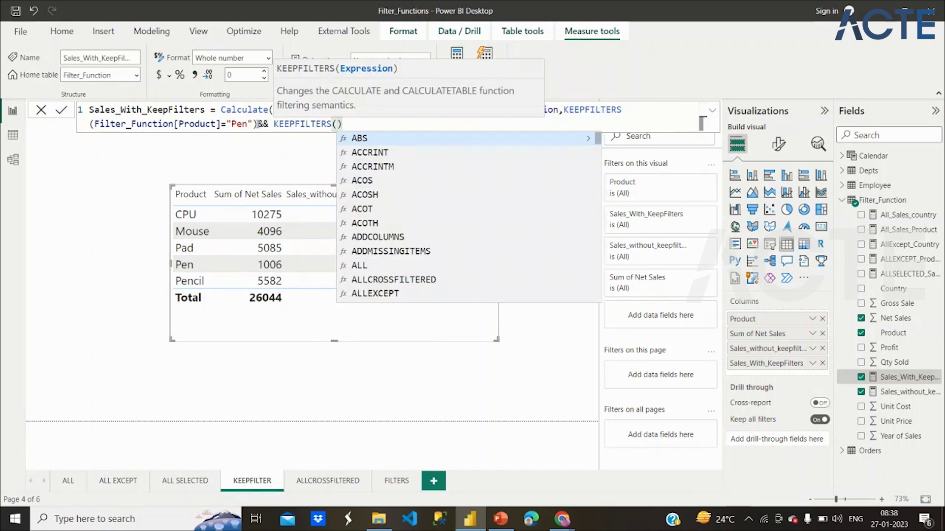
text(Pro)
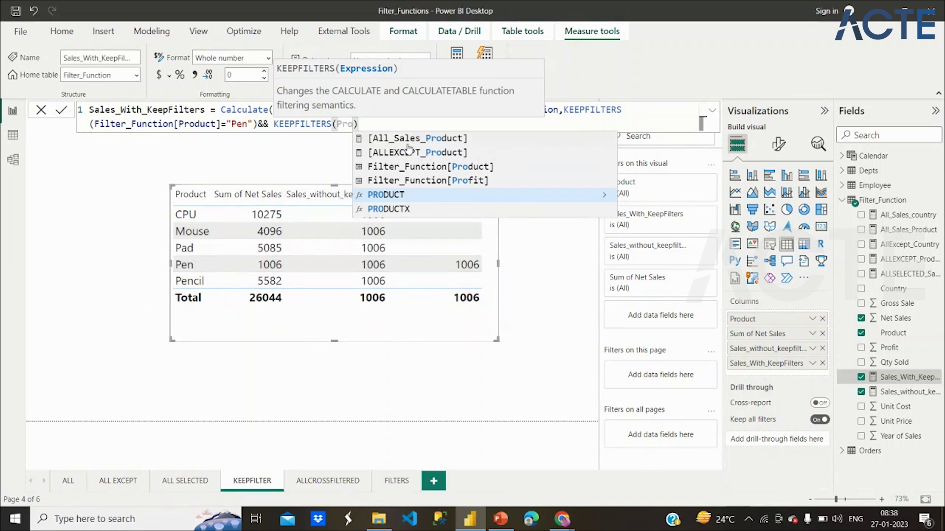
key(BackSpace)
key(BackSpace)
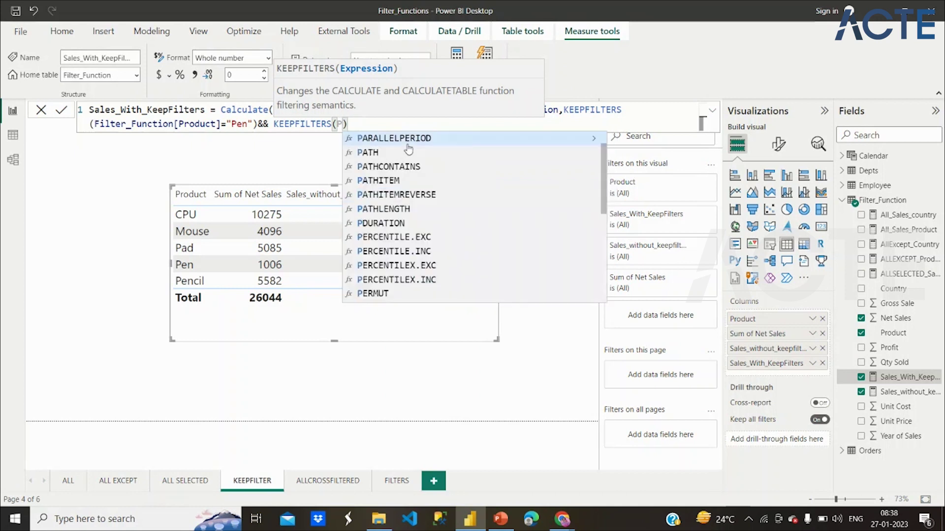
key(Escape)
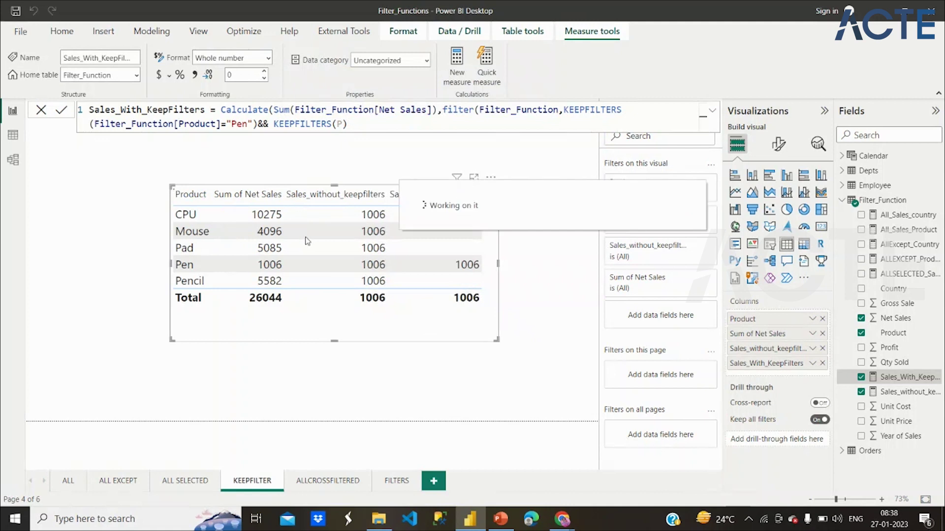
key(Return)
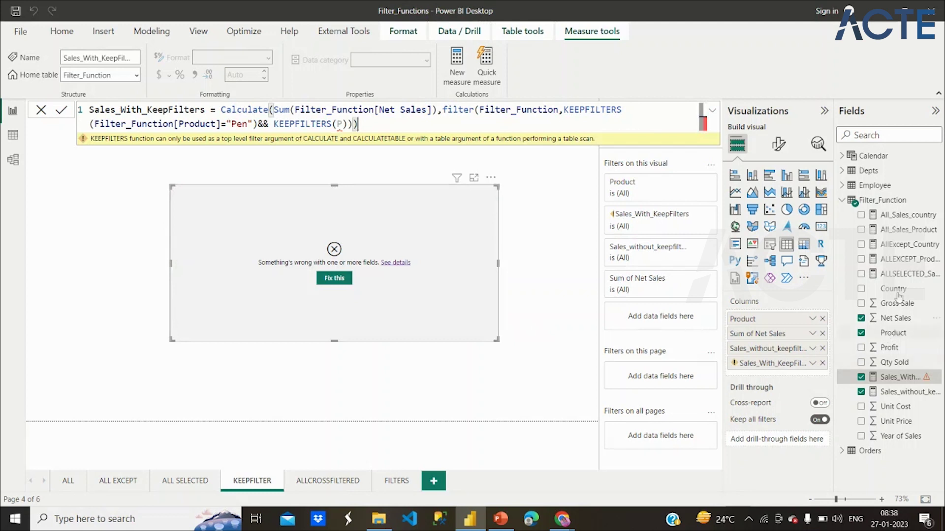
- Add the Country field to the table visual as its first column, ahead of Product
click(861, 289)
drag(779, 329, 787, 318)
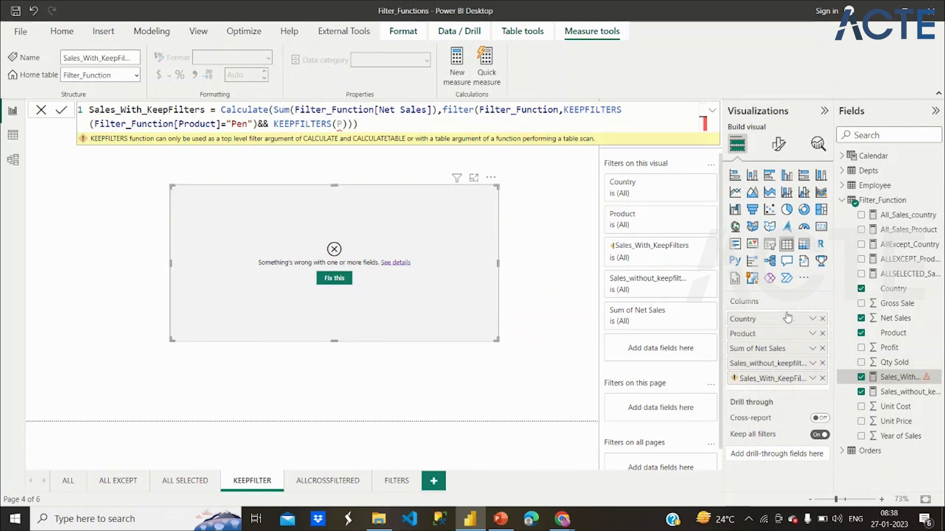
- Set the second KEEPFILTERS condition in Sales_With_KeepFilters to Filter_Function[Country]="Canada"
click(342, 123)
key(BackSpace)
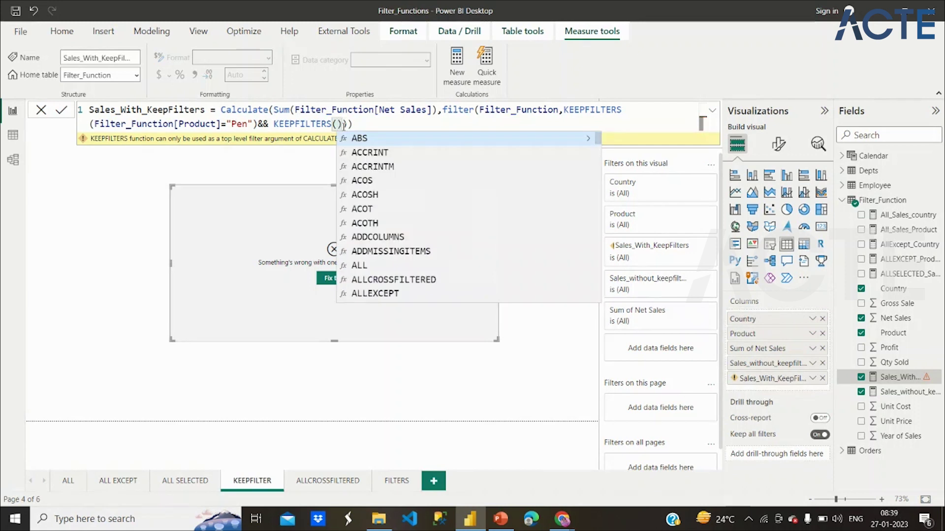
text(cou)
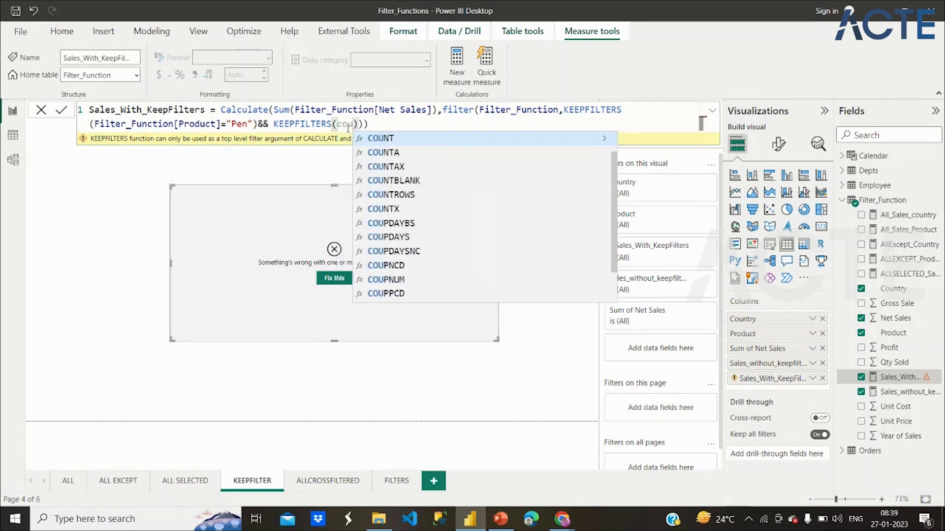
text(ntry)
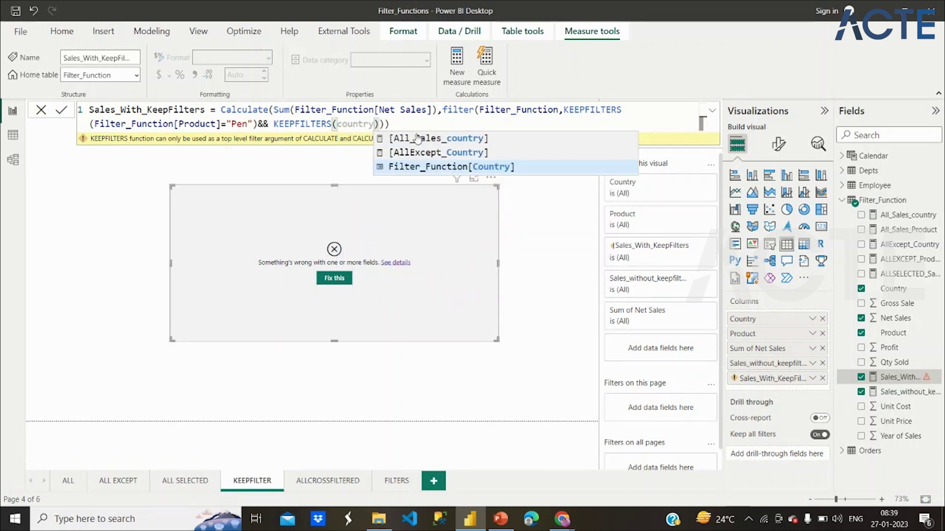
click(424, 168)
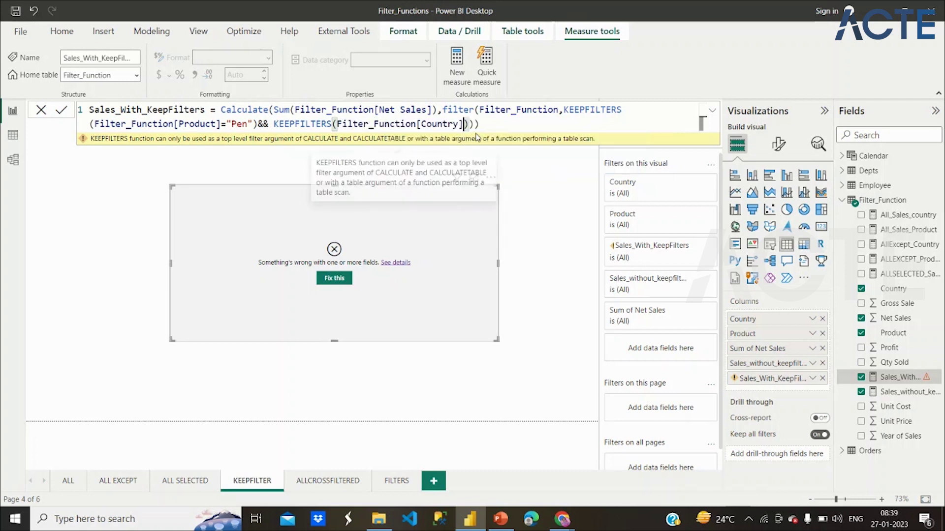
text(=)
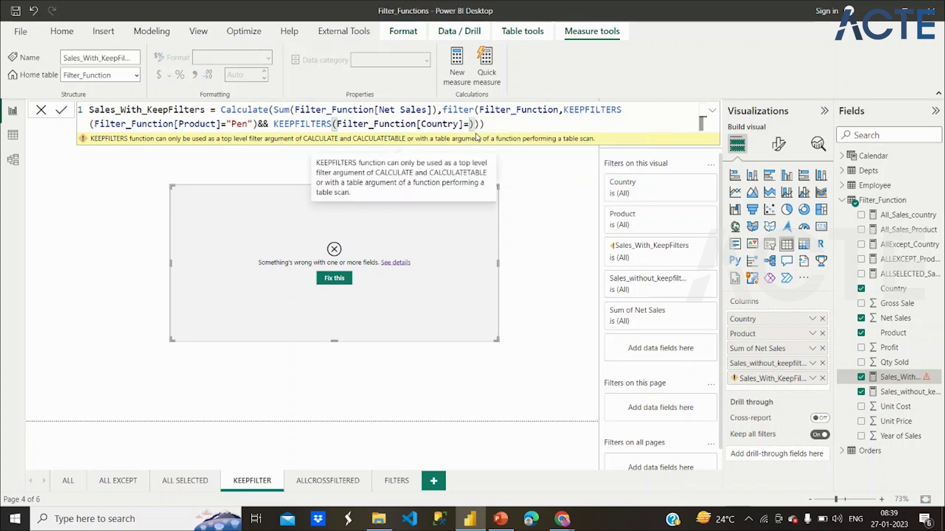
text("Canada)
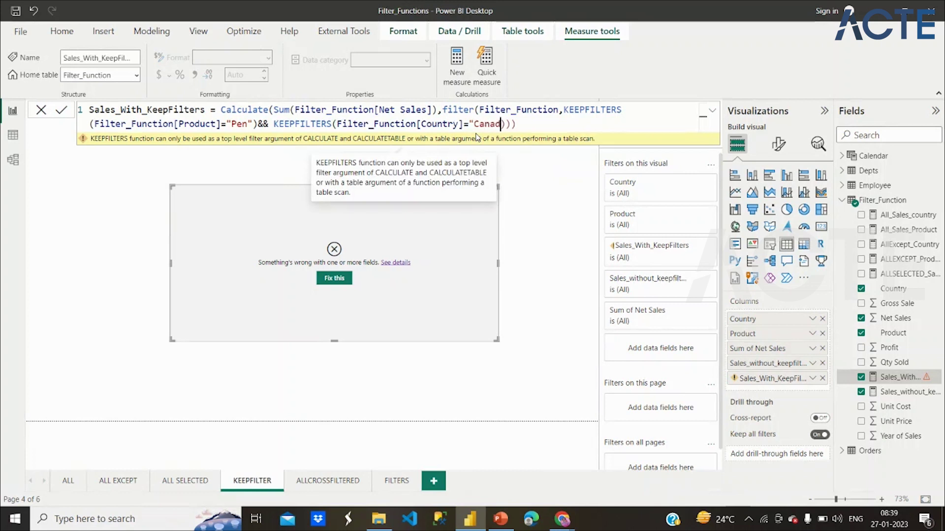
text(")
click(550, 120)
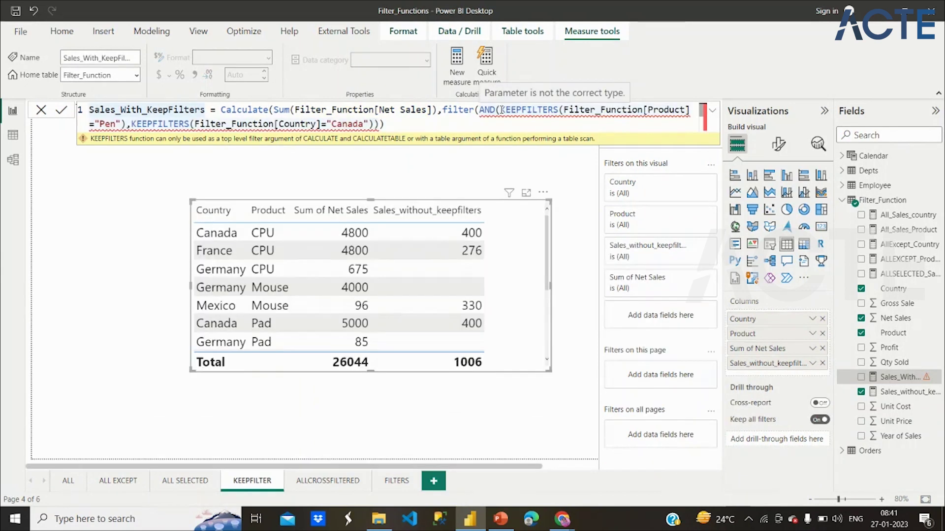
- Remove the whole filter argument following Sum(Filter_Function[Net Sales]) from the Sales_With_KeepFilters formula
drag(444, 112, 488, 131)
text(f)
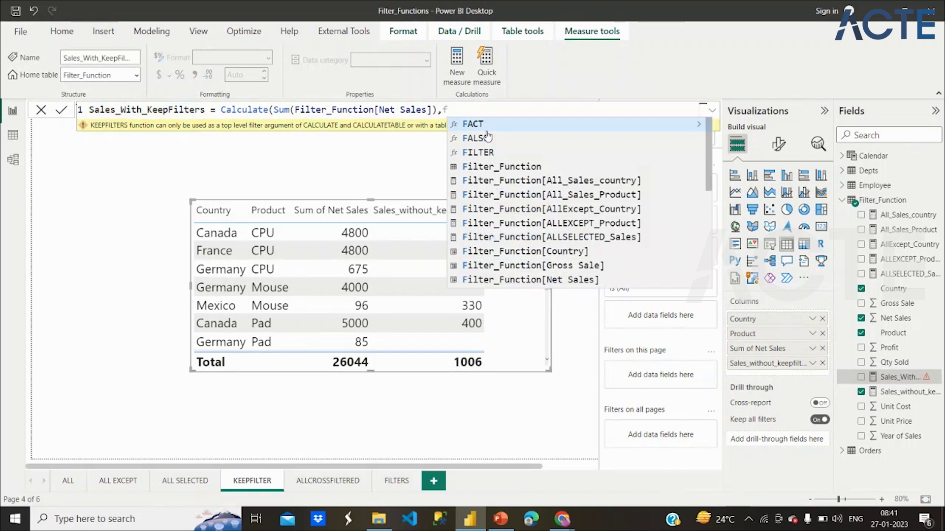
key(BackSpace)
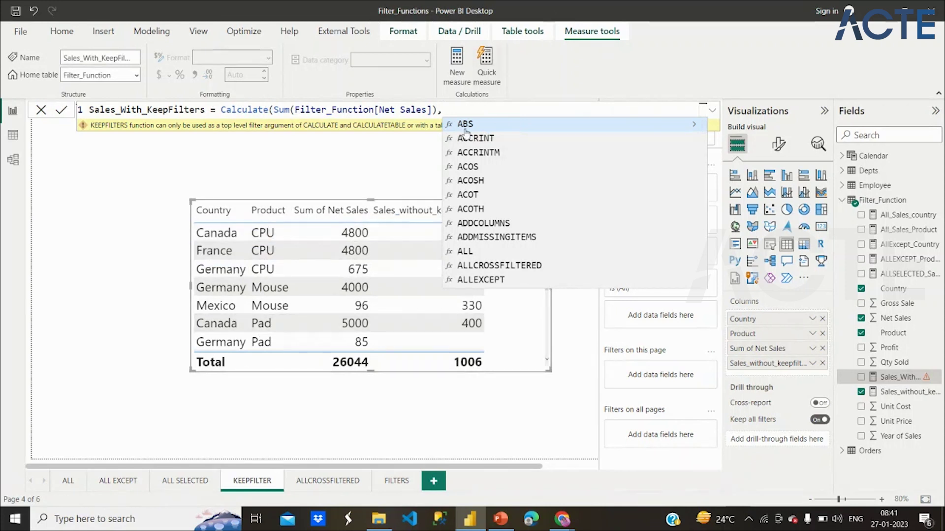
text(co)
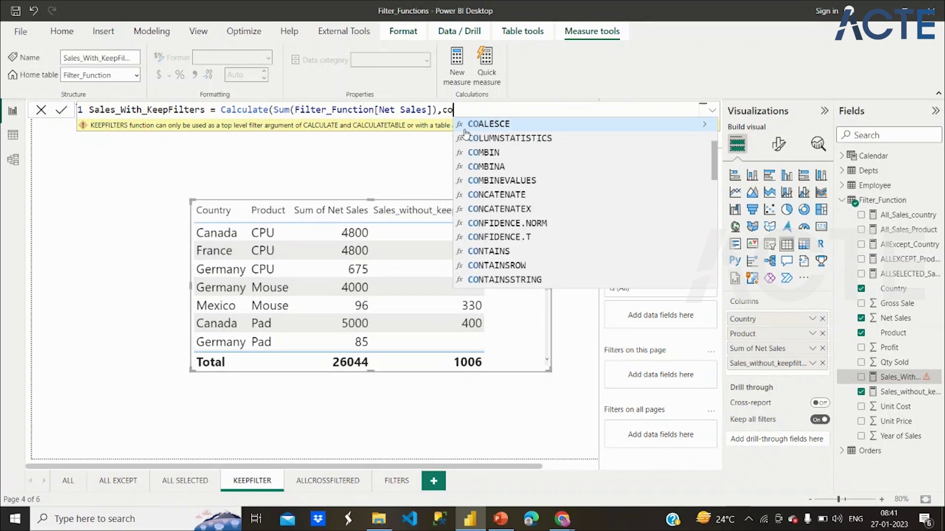
text(ntainrow)
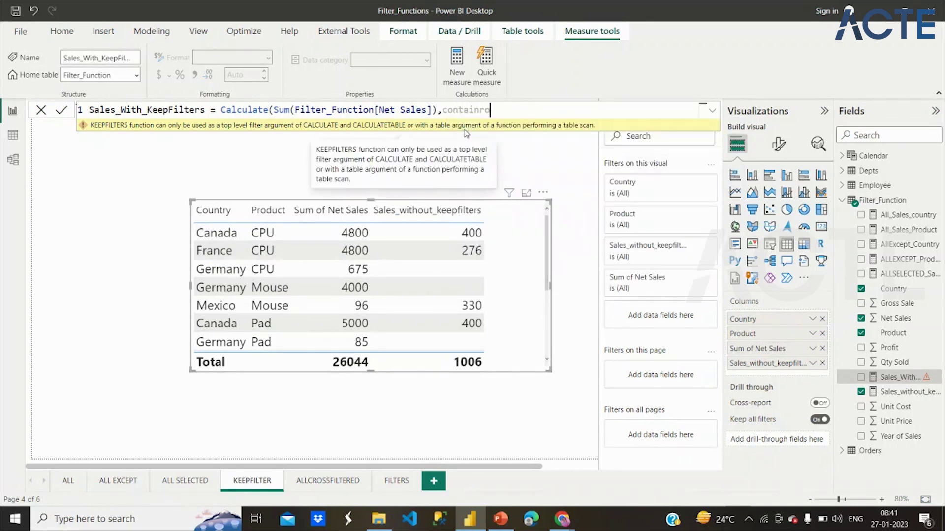
key(BackSpace)
key(BackSpace)
key(BackSpace)
key(BackSpace)
key(BackSpace)
key(BackSpace)
key(BackSpace)
key(BackSpace)
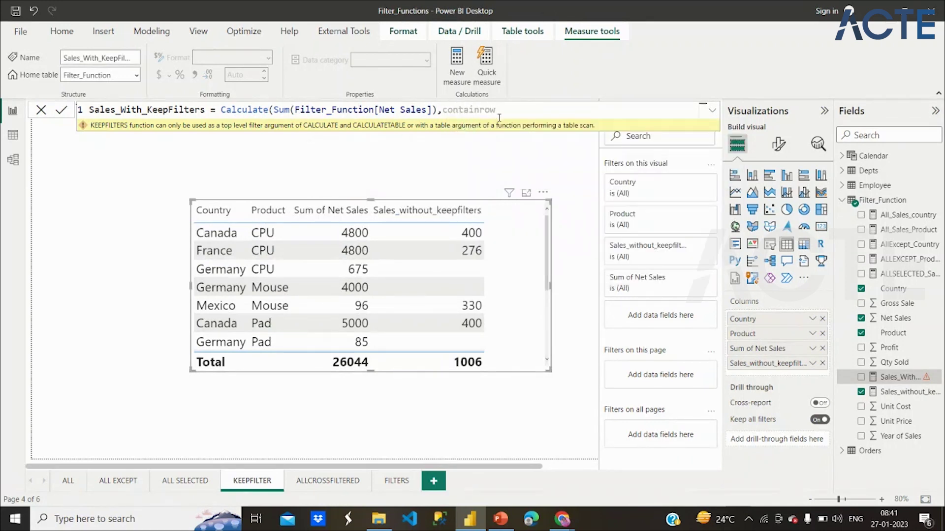
key(BackSpace)
key(BackSpace)
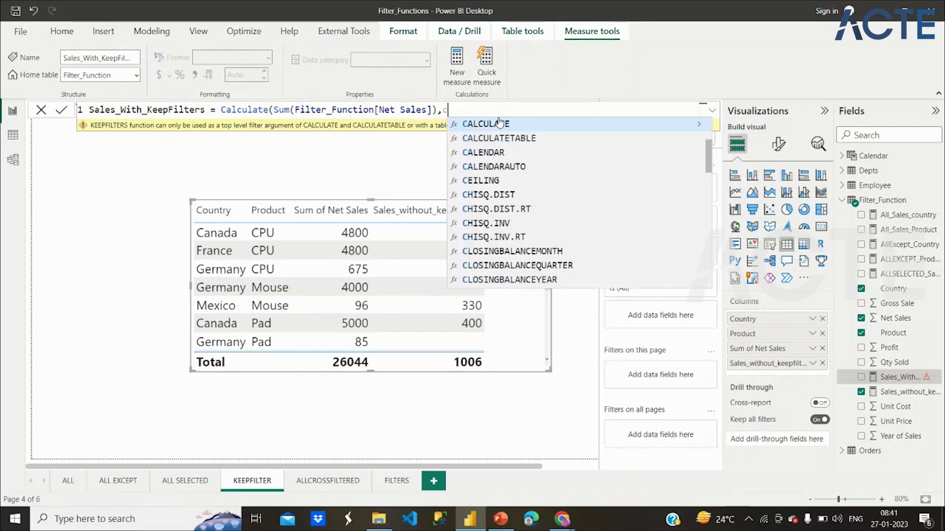
- Try an if(AND( filter argument in Sales_With_KeepFilters with a Country reference as the first condition
text(if(AND)
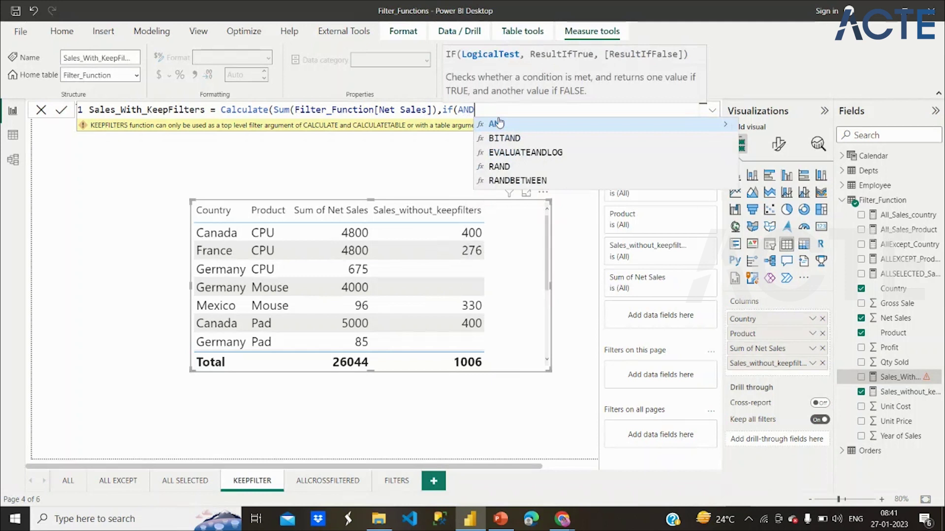
click(497, 124)
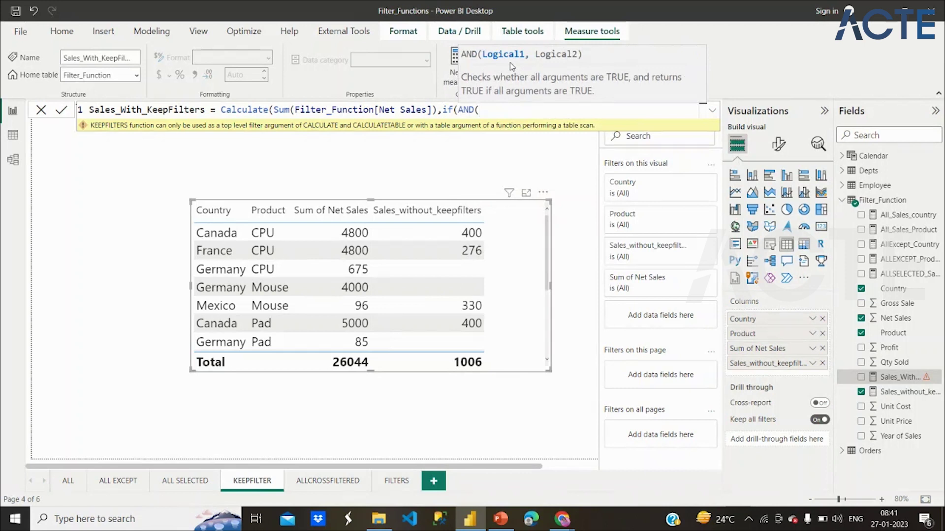
text(Countr)
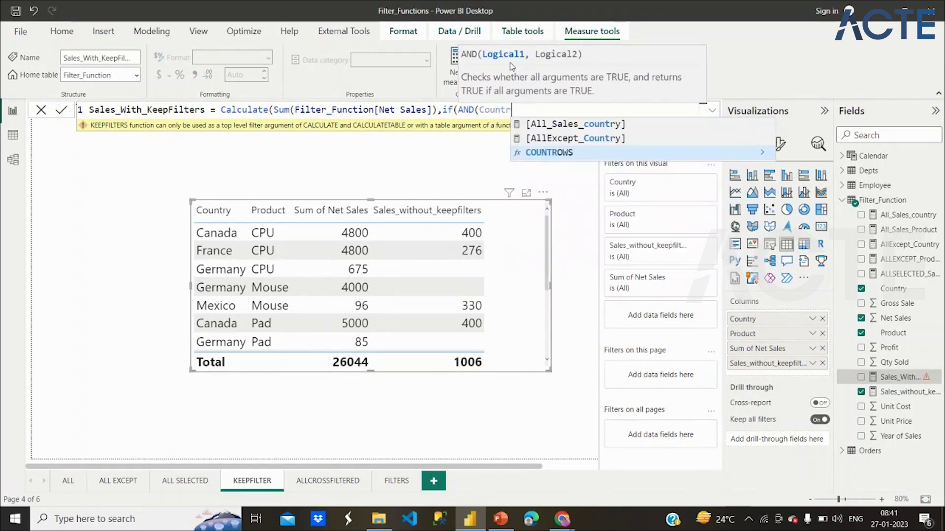
key(Up)
key(Up)
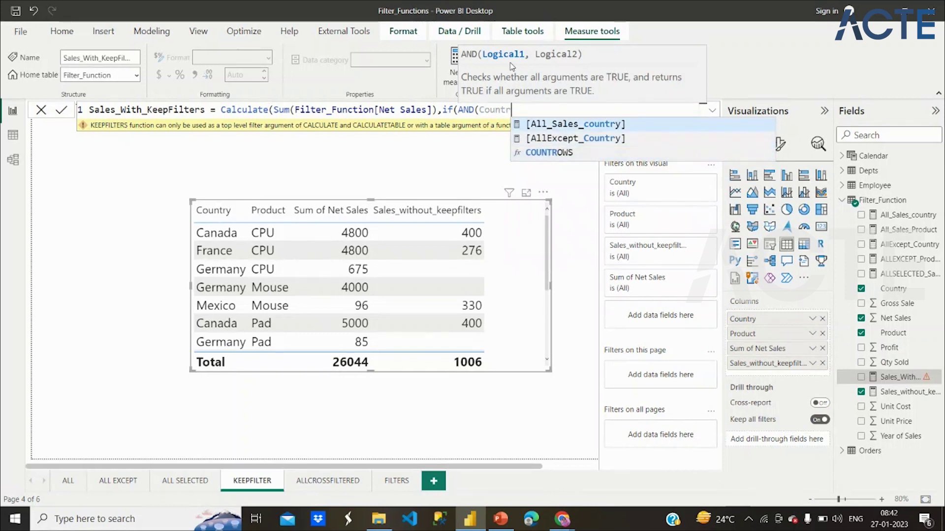
key(BackSpace)
key(BackSpace)
key(BackSpace)
key(BackSpace)
key(BackSpace)
key(BackSpace)
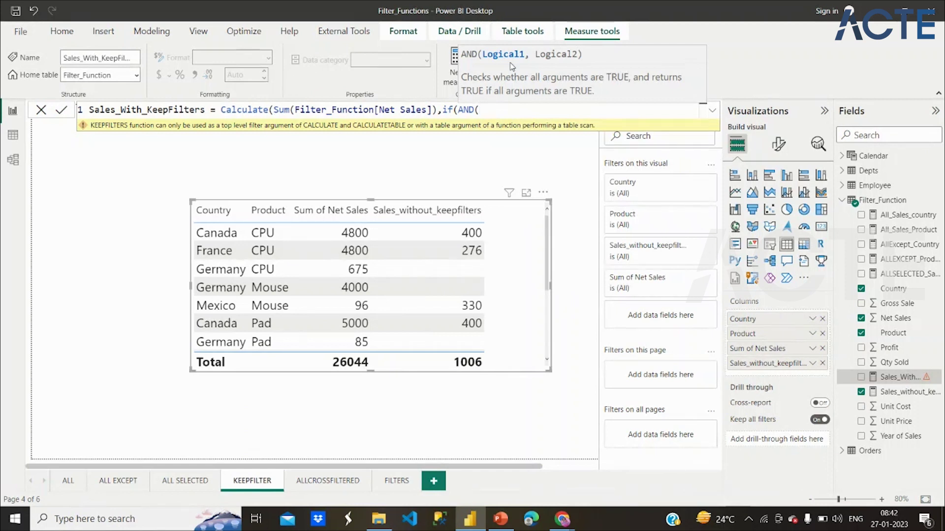
- Look through the Filter suggestions for a Country column to use in AND, and clear the partial entry
text(Fil)
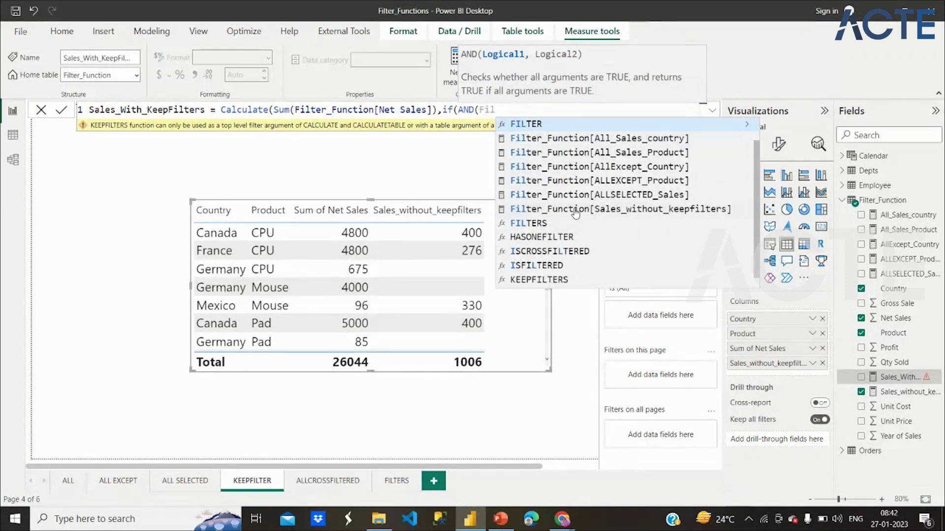
scroll(630, 177, down, 1)
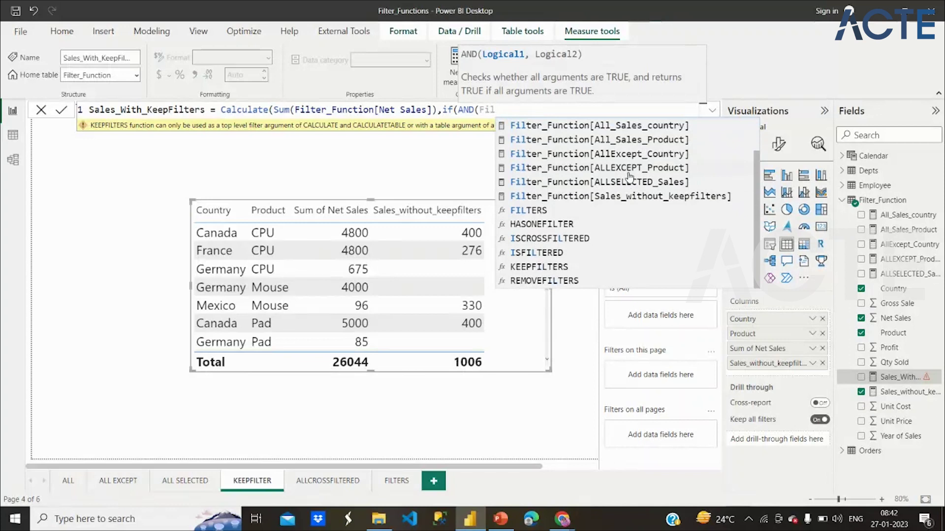
scroll(630, 176, up, 3)
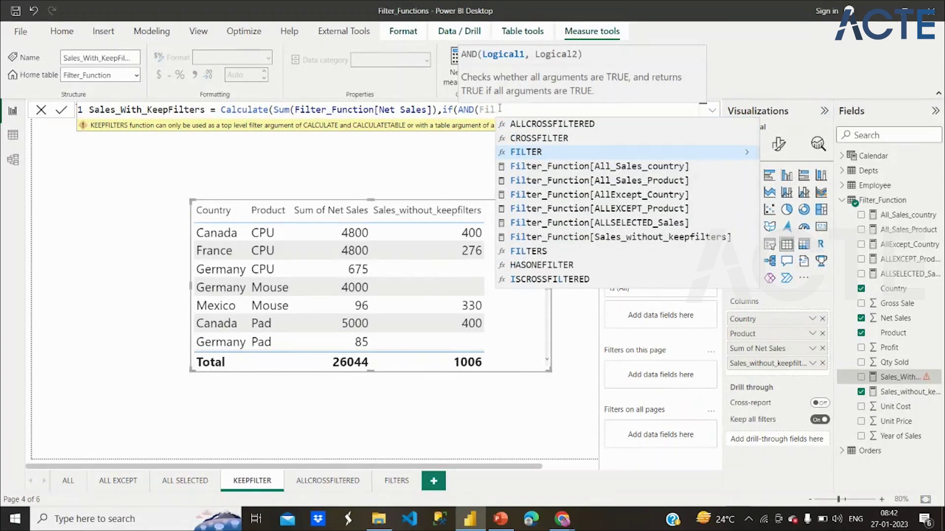
scroll(572, 248, down, 2)
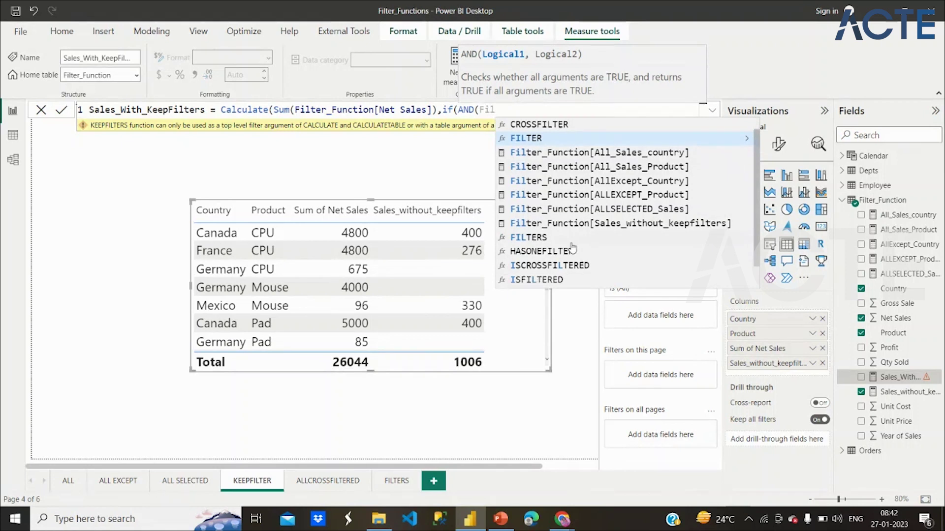
scroll(573, 248, down, 1)
scroll(572, 249, up, 1)
scroll(572, 249, down, 1)
scroll(572, 249, up, 3)
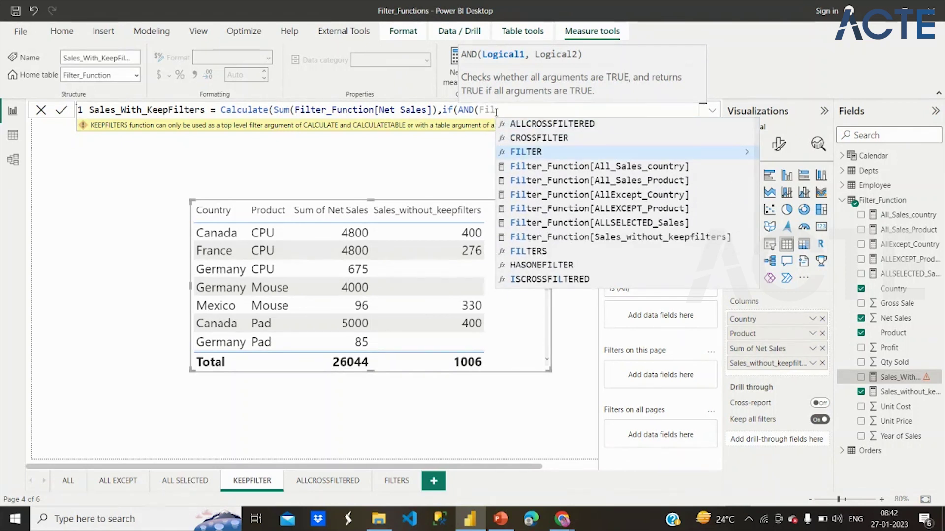
key(BackSpace)
key(BackSpace)
key(BackSpace)
key(BackSpace)
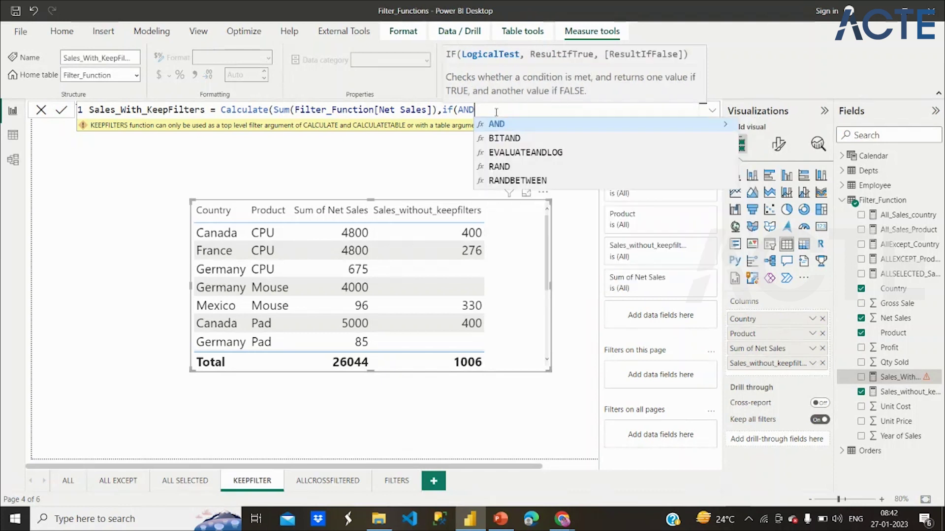
- Try FILTER instead of IF around the AND call in Sales_With_KeepFilters, starting the Country reference inside it
click(445, 109)
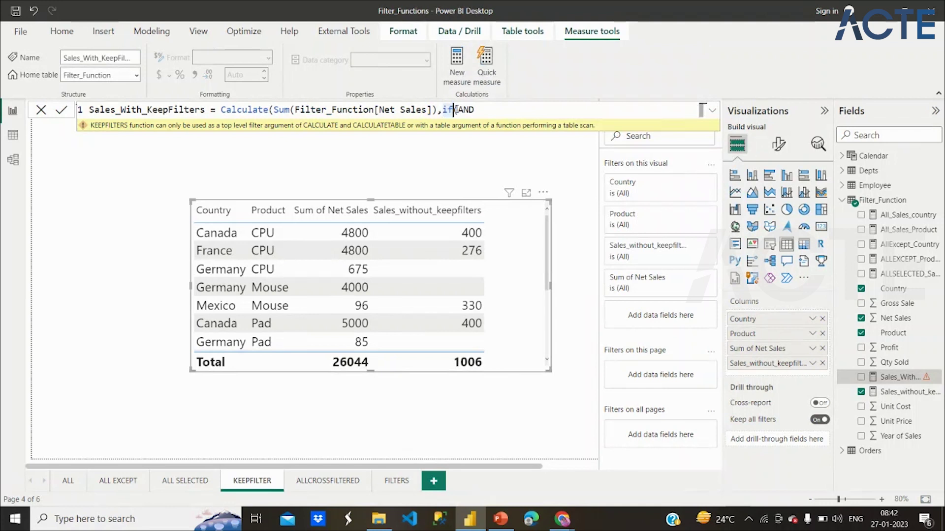
key(BackSpace)
key(BackSpace)
text(fil)
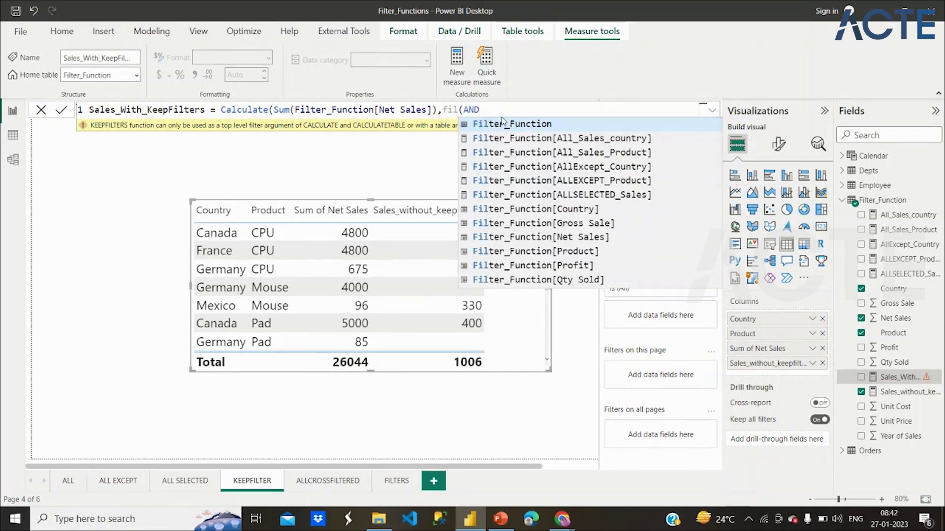
text(ter)
click(503, 112)
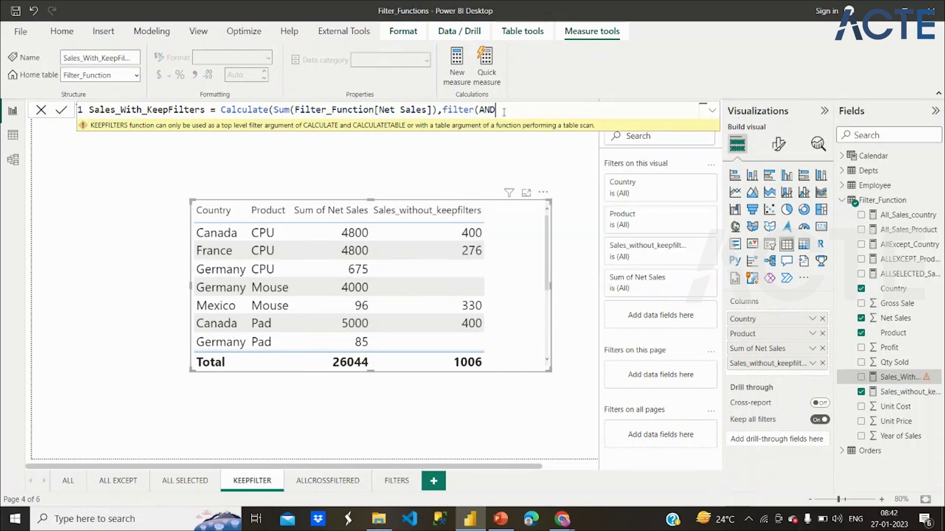
text(()
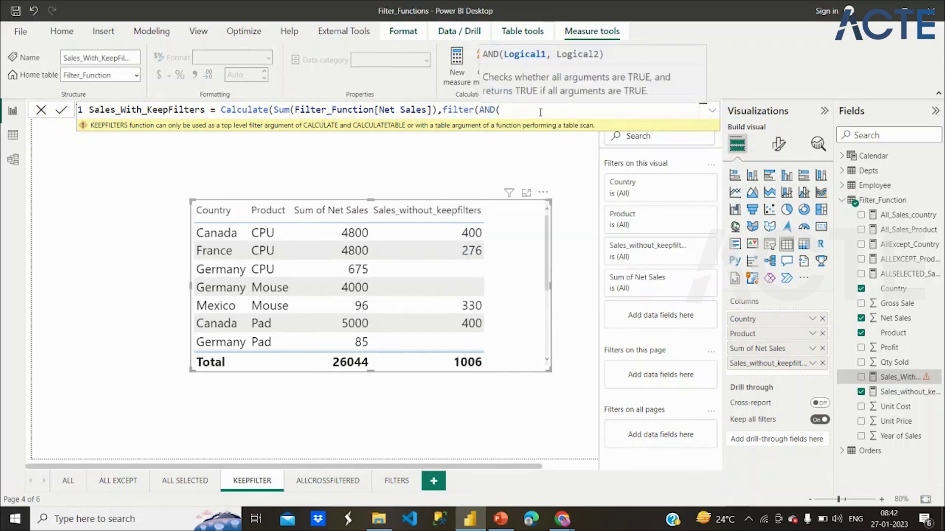
text(coun)
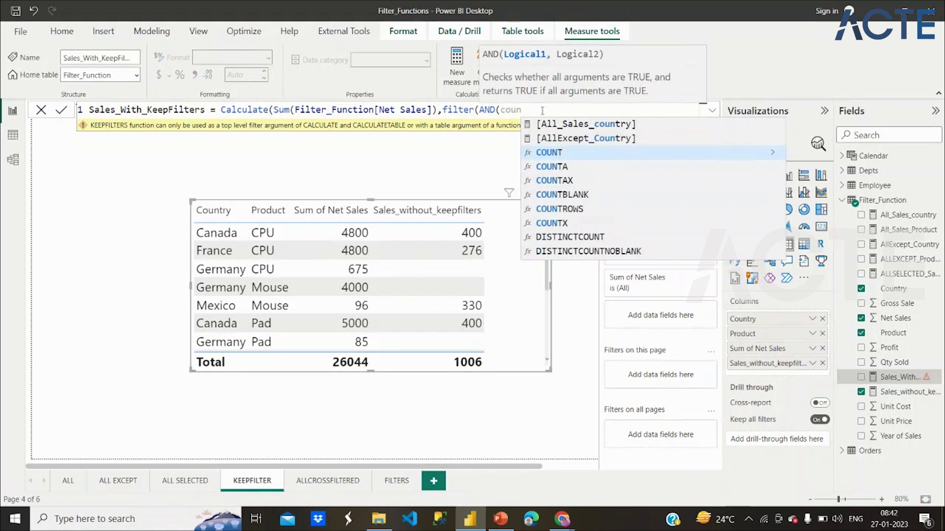
- Remove the filter( wrapper so AND( directly follows Sum(Filter_Function[Net Sales]) in the formula
click(501, 110)
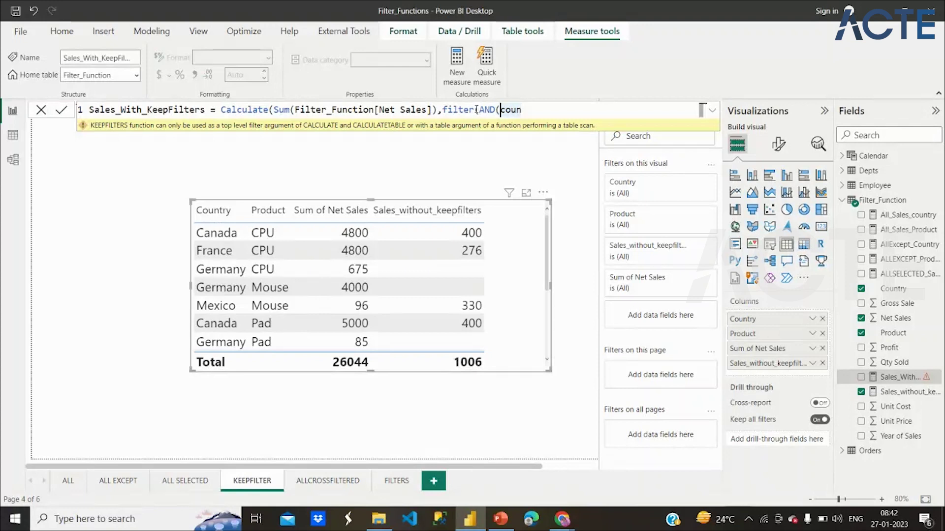
click(481, 109)
key(BackSpace)
key(BackSpace)
key(BackSpace)
key(BackSpace)
key(BackSpace)
key(BackSpace)
key(BackSpace)
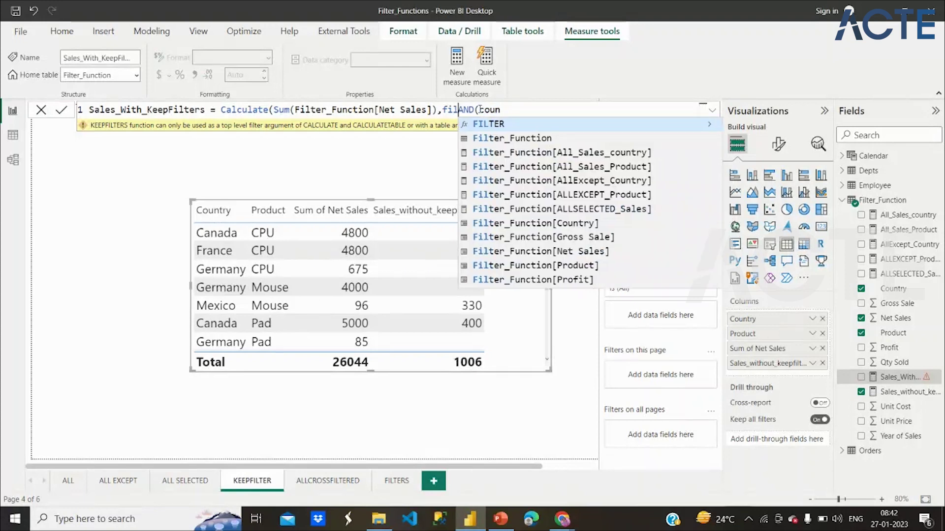
key(Escape)
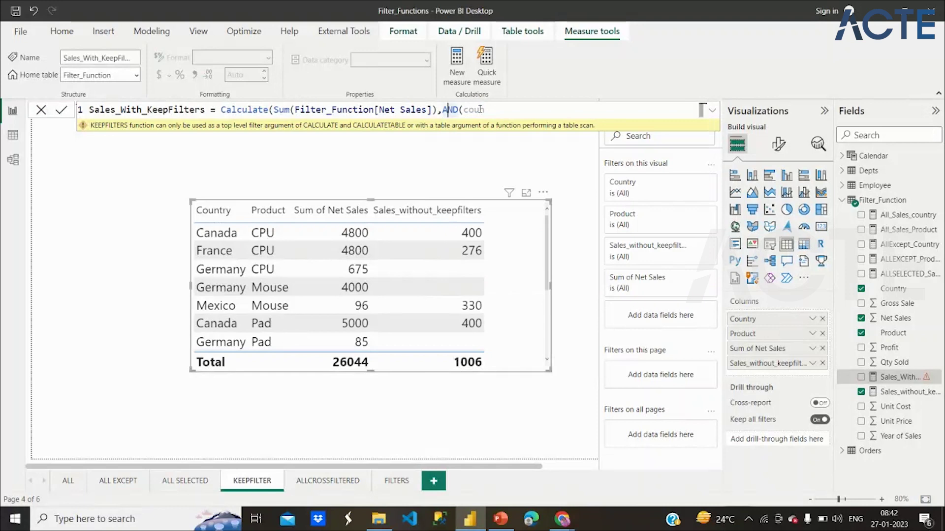
- Try nesting a Filter( call inside AND( and delete the leftover partial Country text
text(Fil)
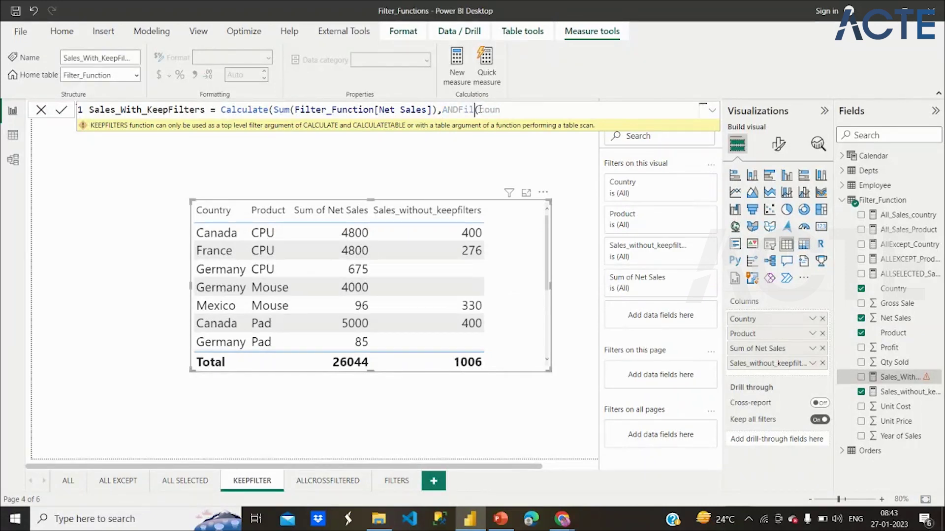
key(BackSpace)
key(BackSpace)
key(BackSpace)
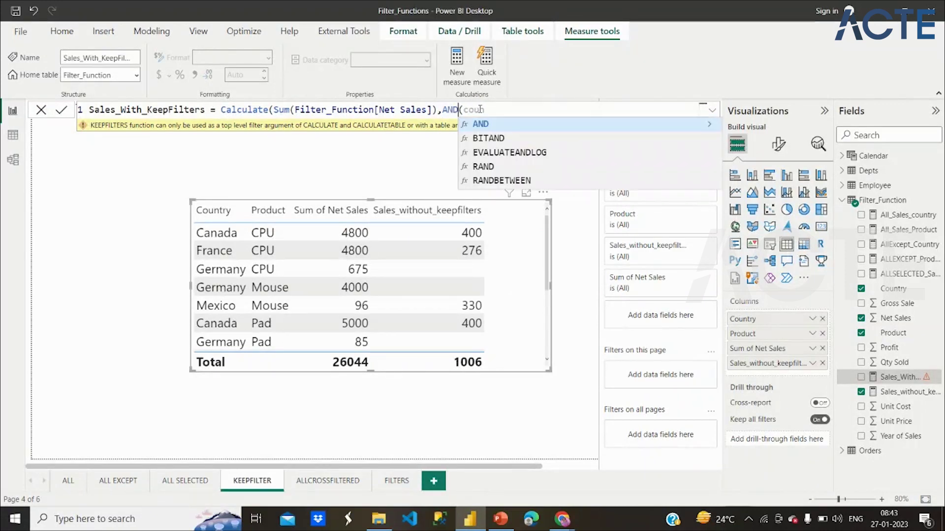
text((Filter()
key(Right)
key(Right)
key(Right)
key(Right)
key(BackSpace)
key(BackSpace)
key(BackSpace)
key(BackSpace)
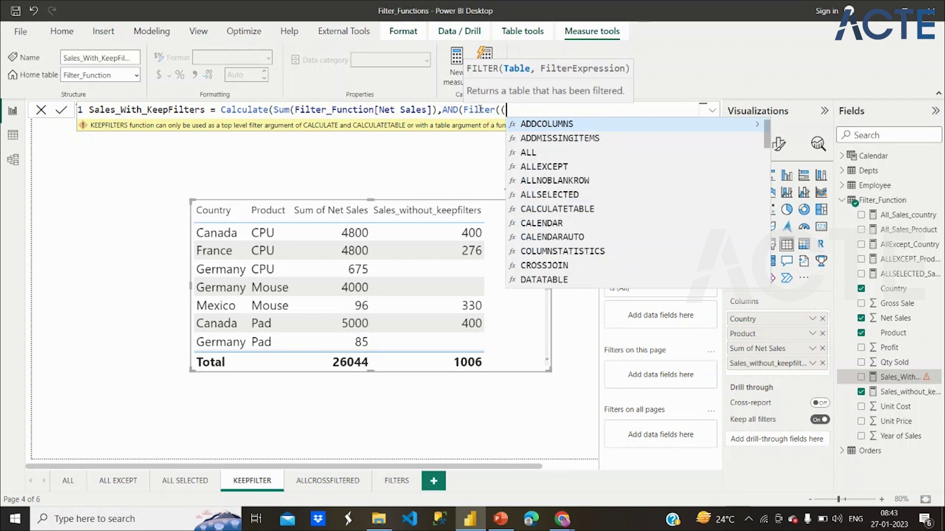
key(BackSpace)
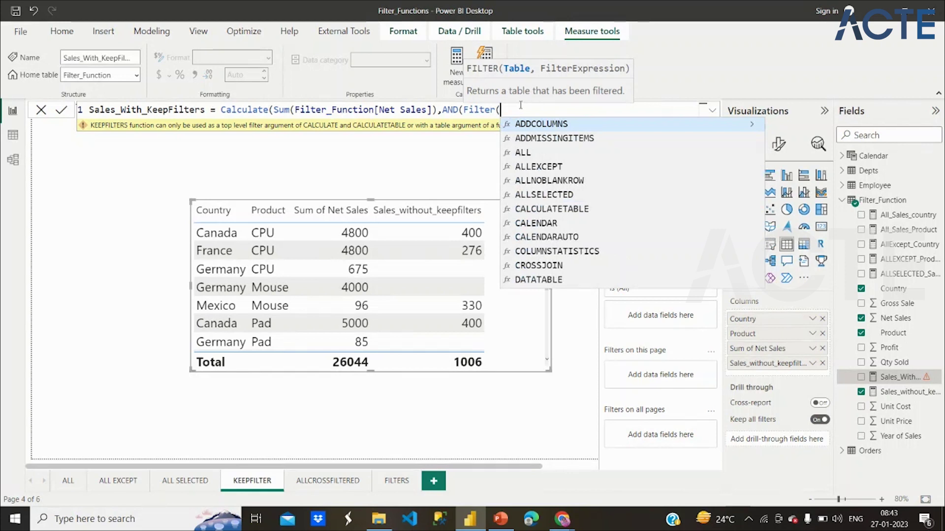
- Replace the AND(Filter( text following the Net Sales sum with if(AND(
drag(521, 105, 443, 110)
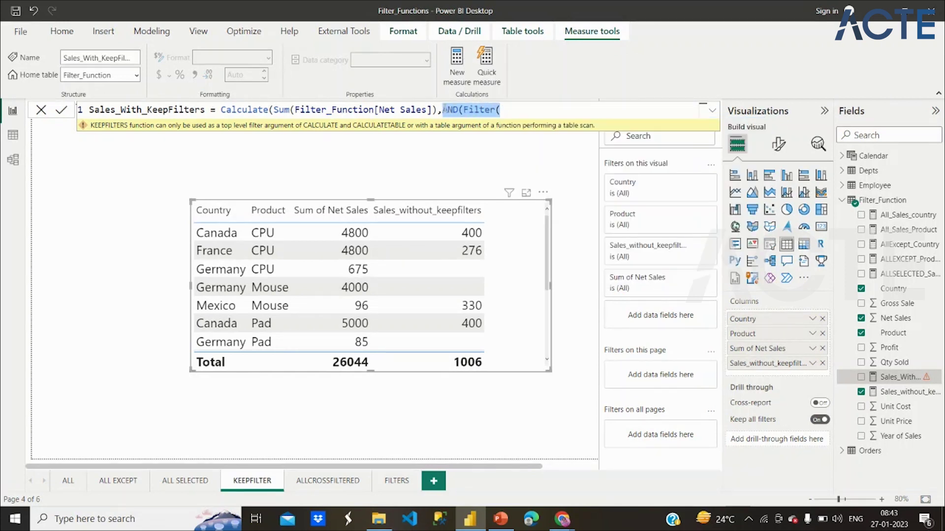
text(If)
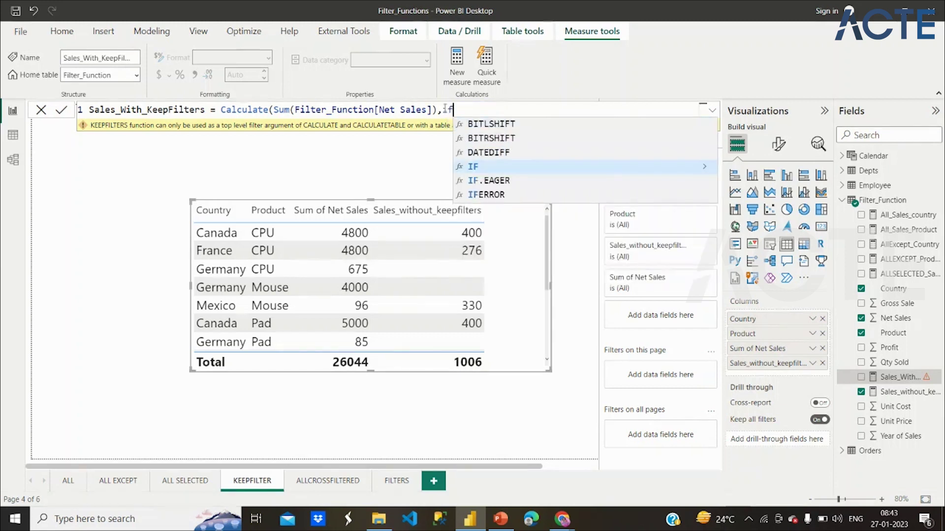
text((AND()
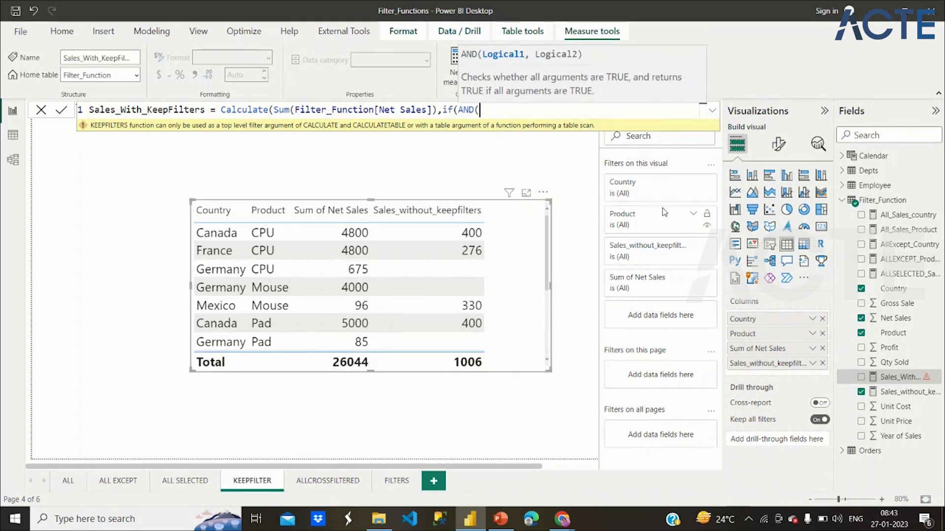
- Enter filter_function[Country]= as the start of the first logical condition inside AND
text(filter)
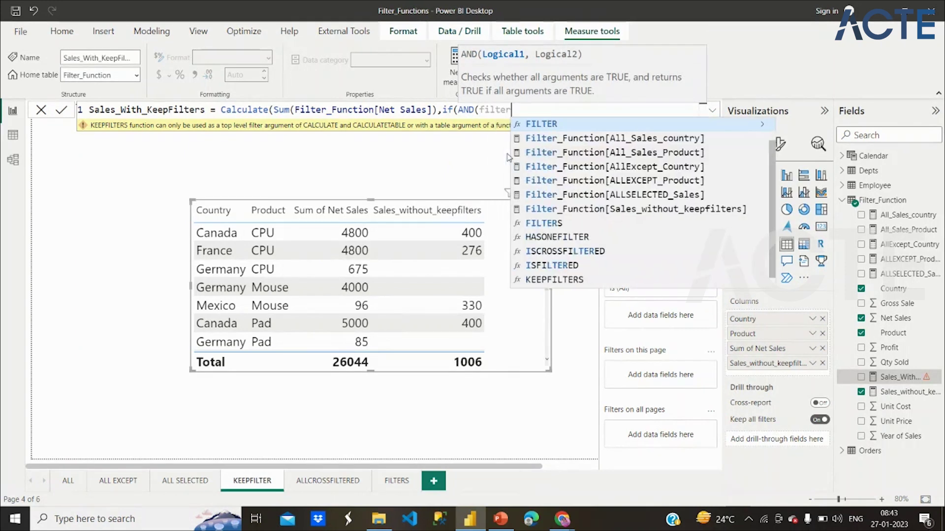
text(_)
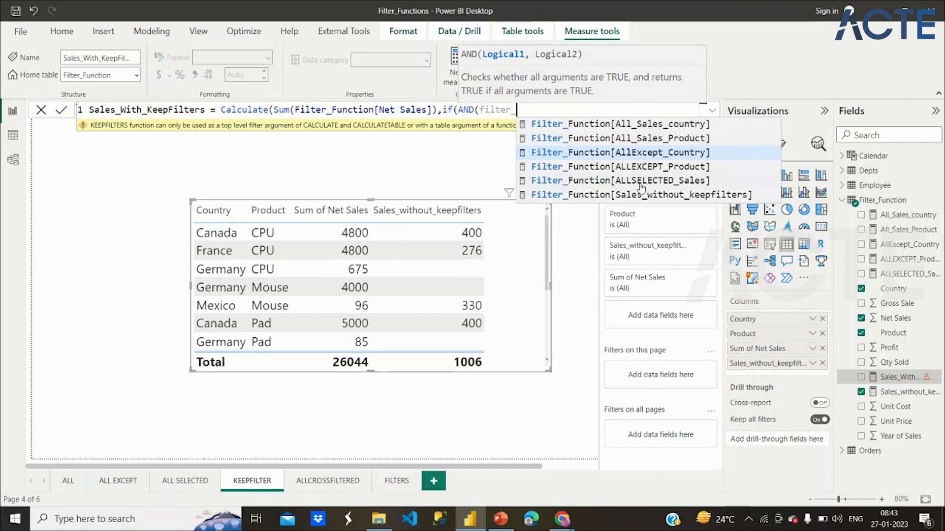
text(functions)
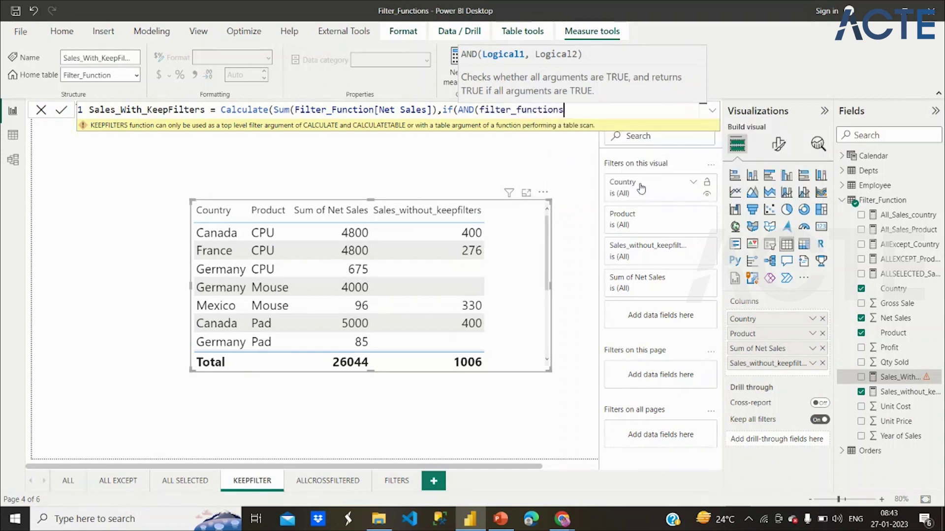
key(BackSpace)
text([Country)
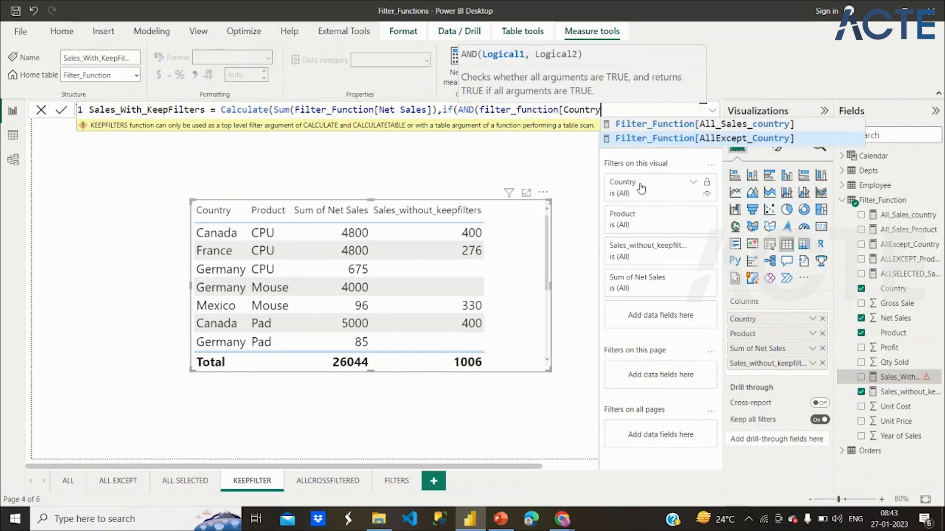
text(])
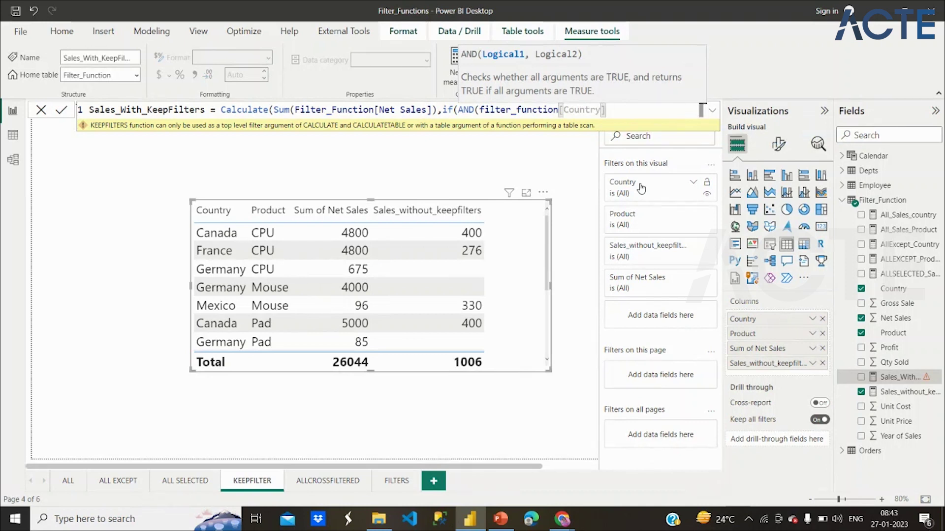
text(+)
key(BackSpace)
text(+)
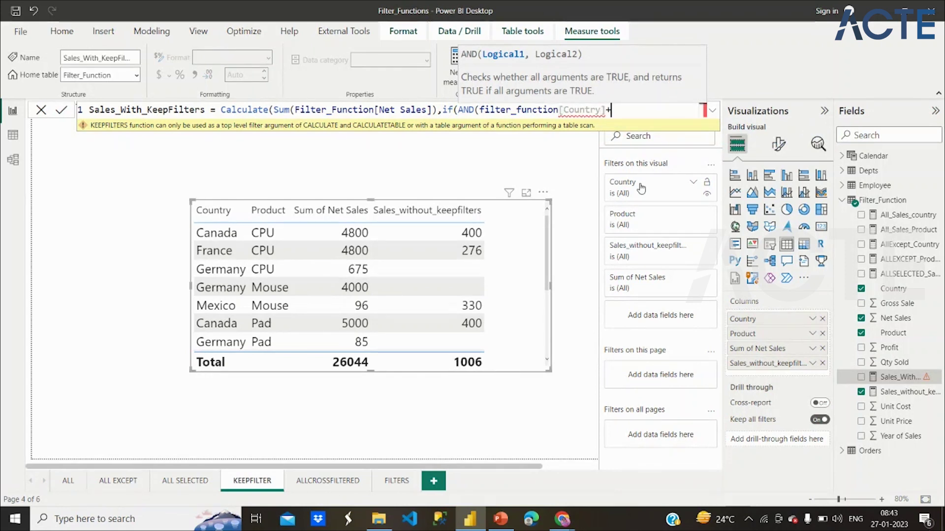
key(BackSpace)
text(=)
- Remove the if( wrapper ahead of AND and complete its first condition with "Canada", followed by a comma
click(458, 111)
key(BackSpace)
key(BackSpace)
key(BackSpace)
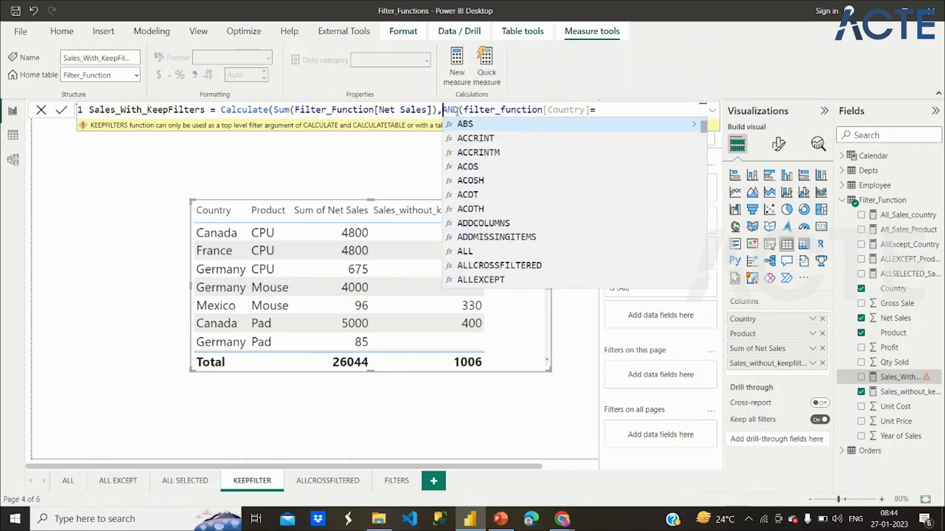
click(611, 108)
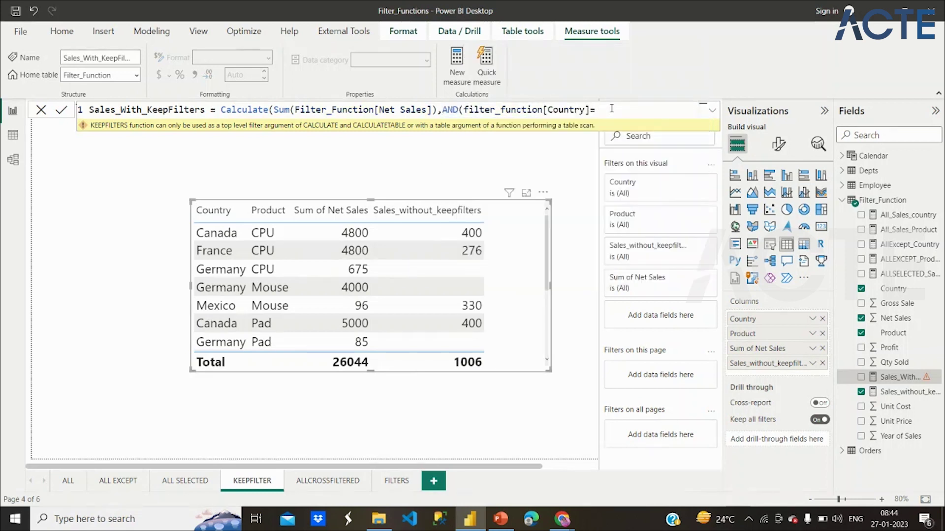
text("Canada",)
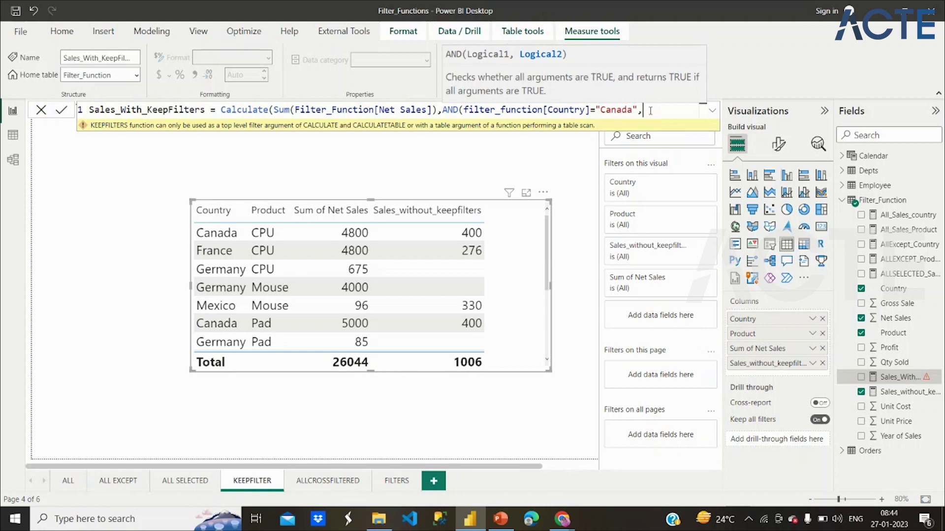
- Start an indented second line in the formula and enter filter as the beginning of the second AND condition
key(shift+Return)
key(Tab)
key(Tab)
key(Tab)
key(Tab)
key(Tab)
key(Tab)
key(Tab)
key(Tab)
text(dilter)
key(BackSpace)
key(BackSpace)
key(BackSpace)
key(BackSpace)
key(BackSpace)
key(BackSpace)
text(filter)
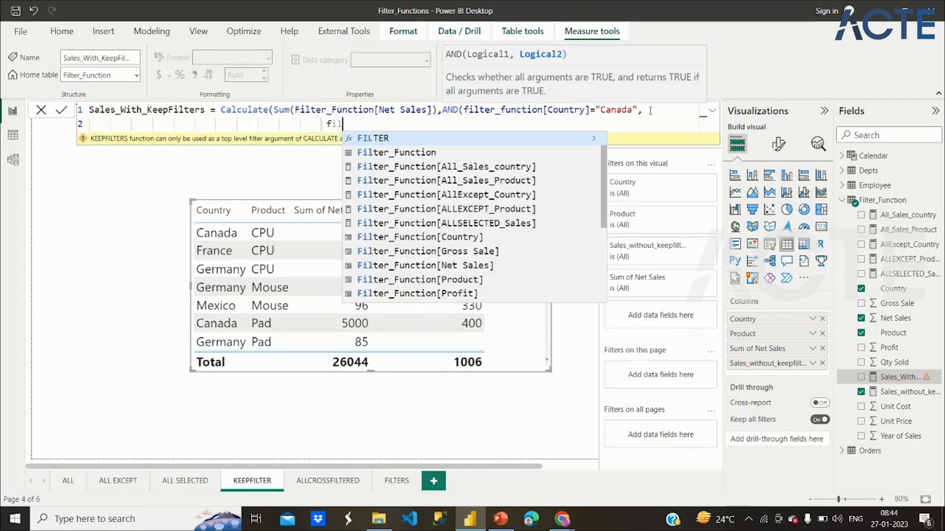
- Complete the second condition as Filter_Function[Product]="Pen", close the AND and Calculate parentheses, and commit the Sales_With_KeepFilters measure
key(Down)
key(Down)
key(Down)
key(Down)
key(Down)
key(Down)
key(Down)
key(Down)
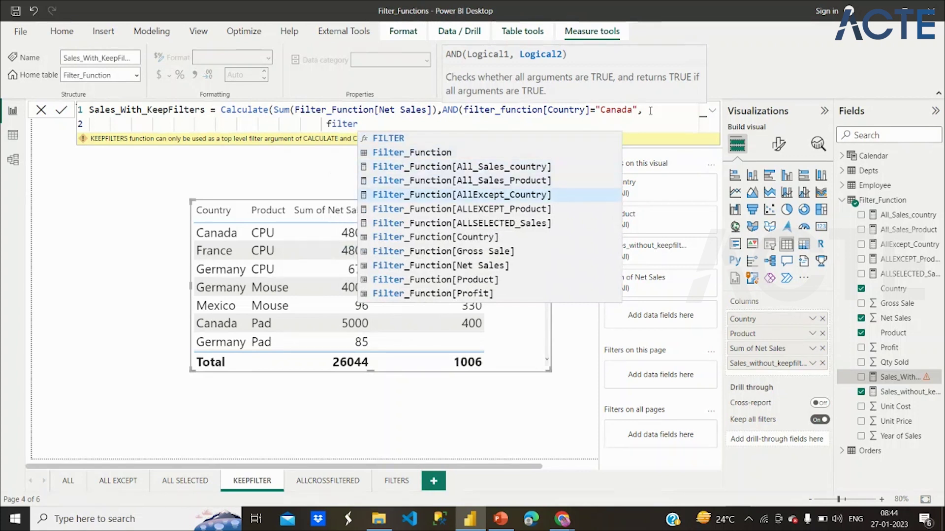
key(Up)
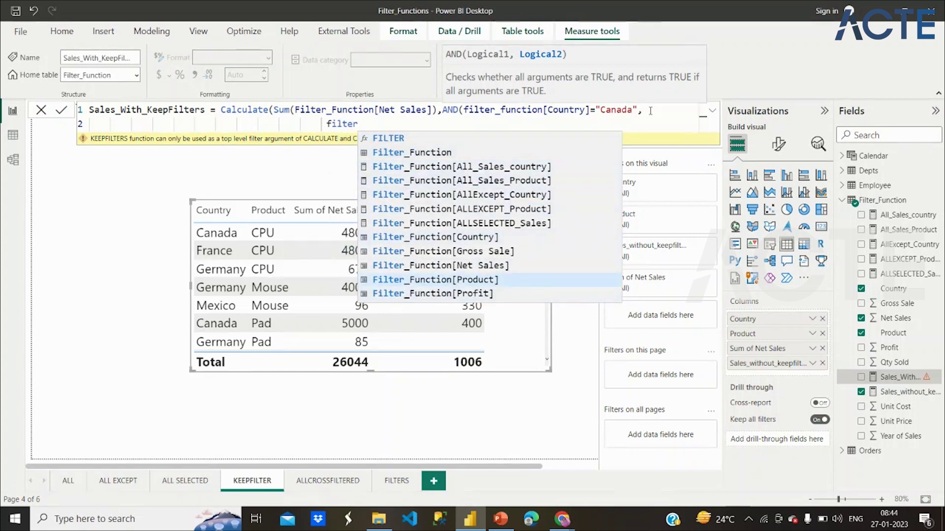
key(Tab)
text(=")
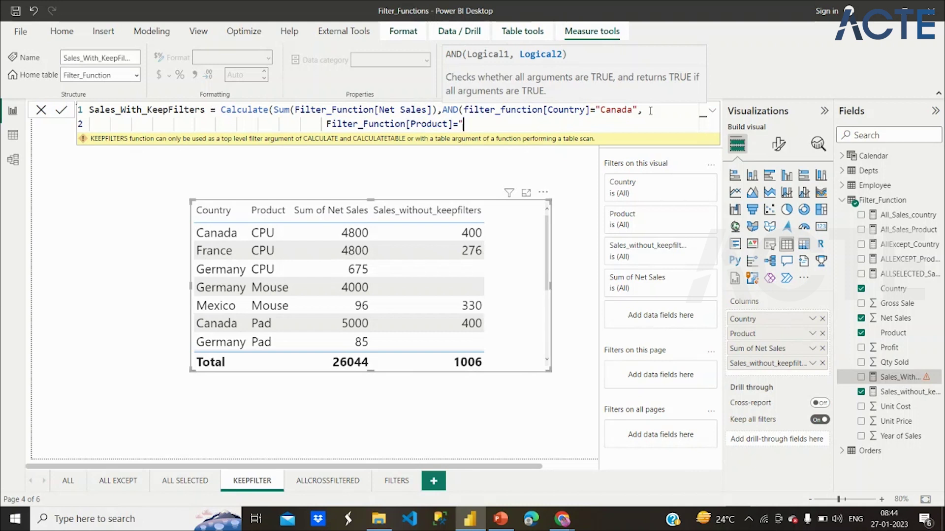
text(Pen"))
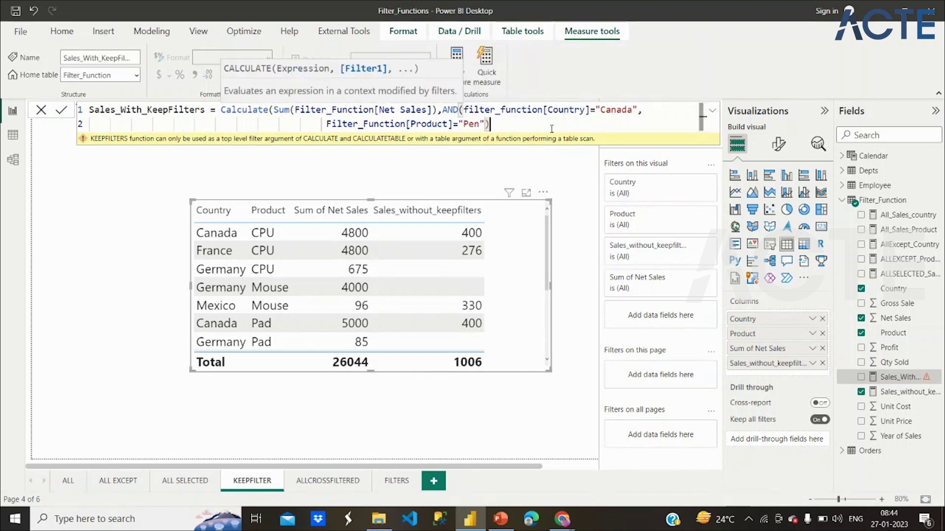
text())
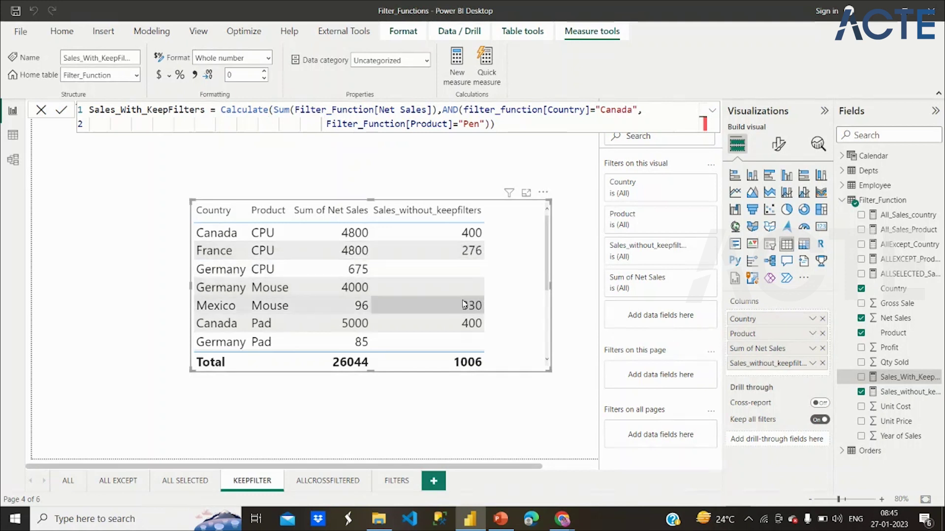
- Replace Sales_without_keepfilters with Sales_With_KeepFilters in the table and review its rows against the net sales
scroll(463, 302, down, 2)
scroll(463, 303, down, 3)
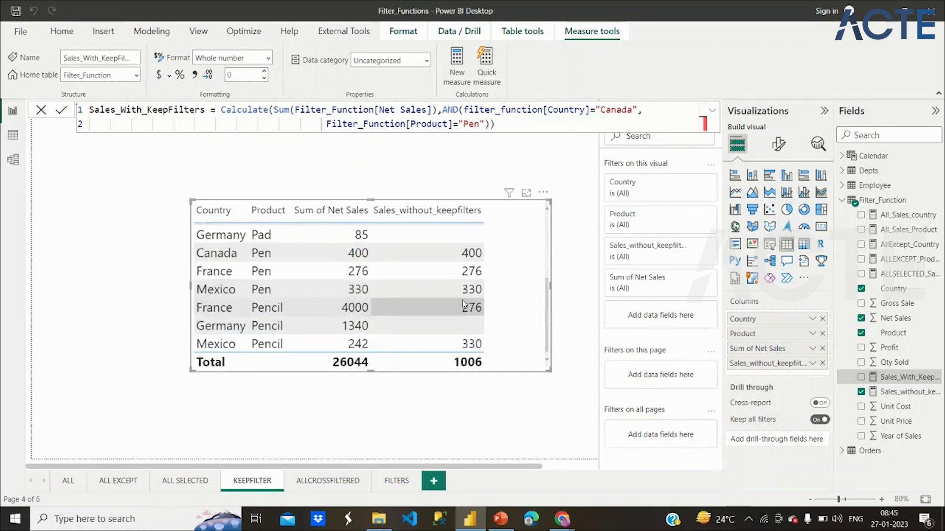
click(822, 363)
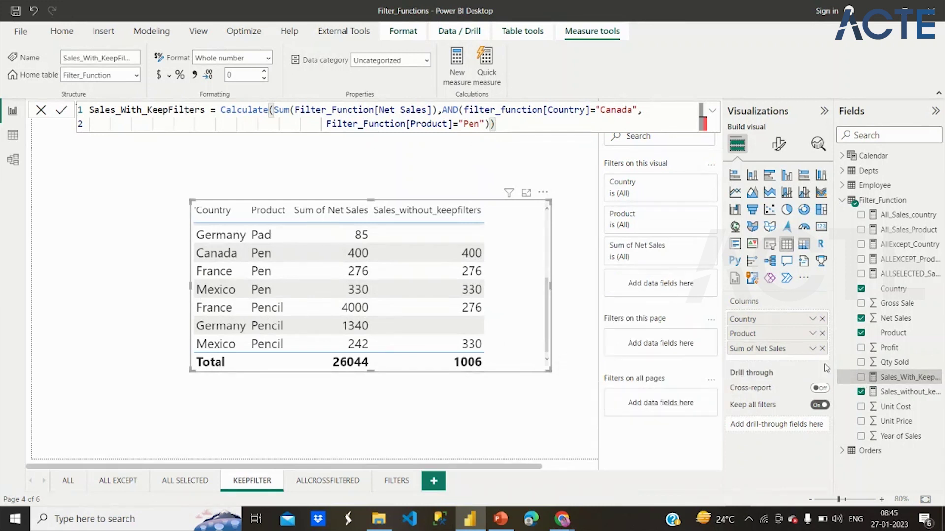
click(862, 377)
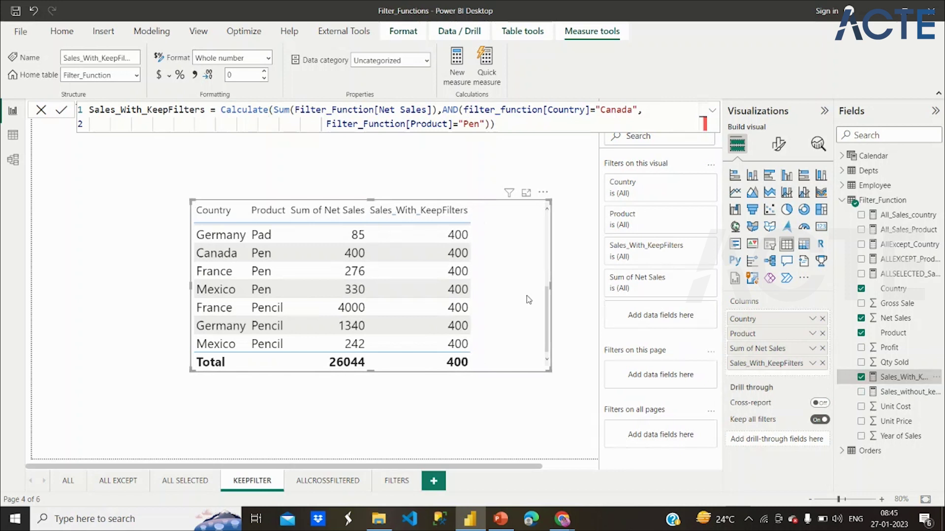
scroll(440, 302, up, 5)
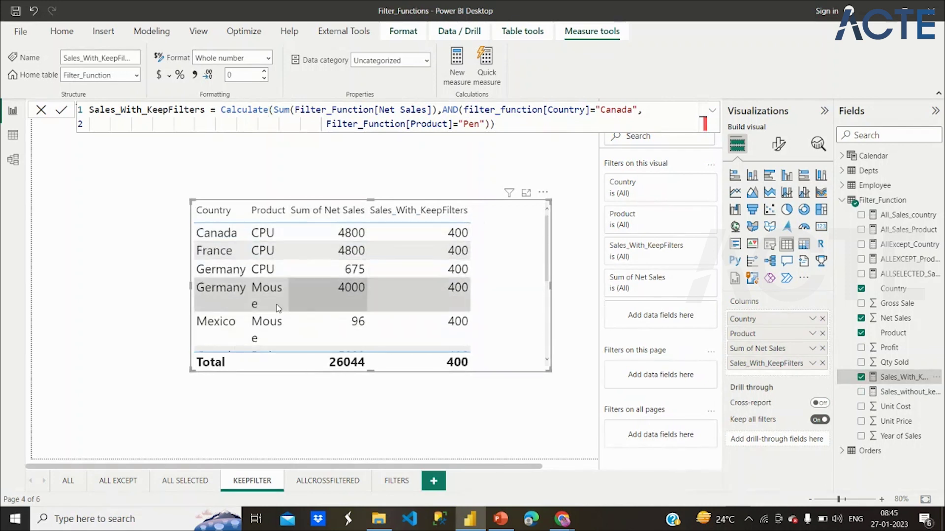
scroll(308, 322, down, 3)
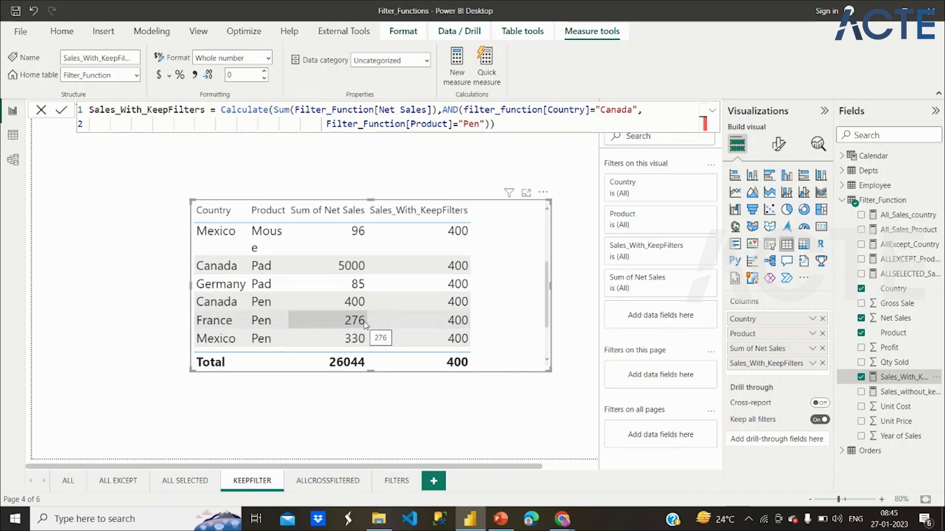
scroll(424, 284, up, 3)
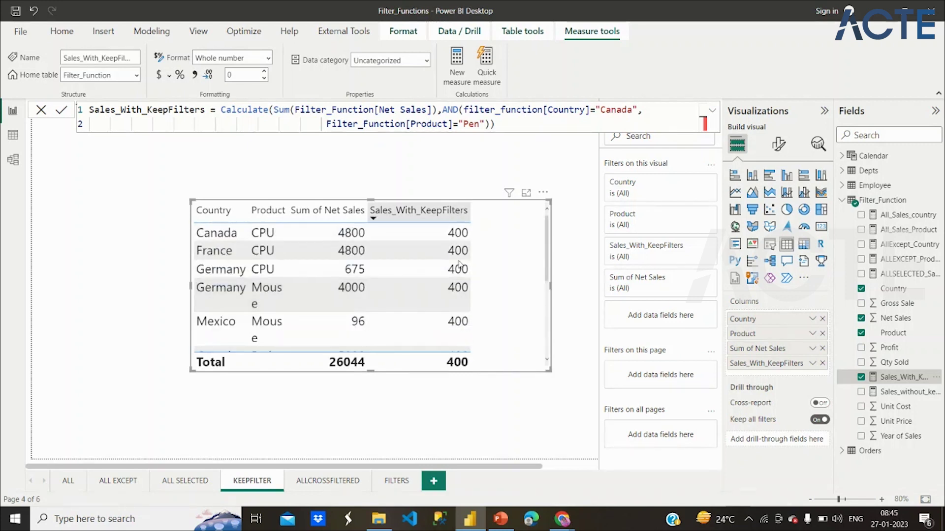
- Wrap the AND condition in Keepfilters with a matching closing parenthesis, commit the measure, and enlarge the table on the canvas
click(442, 109)
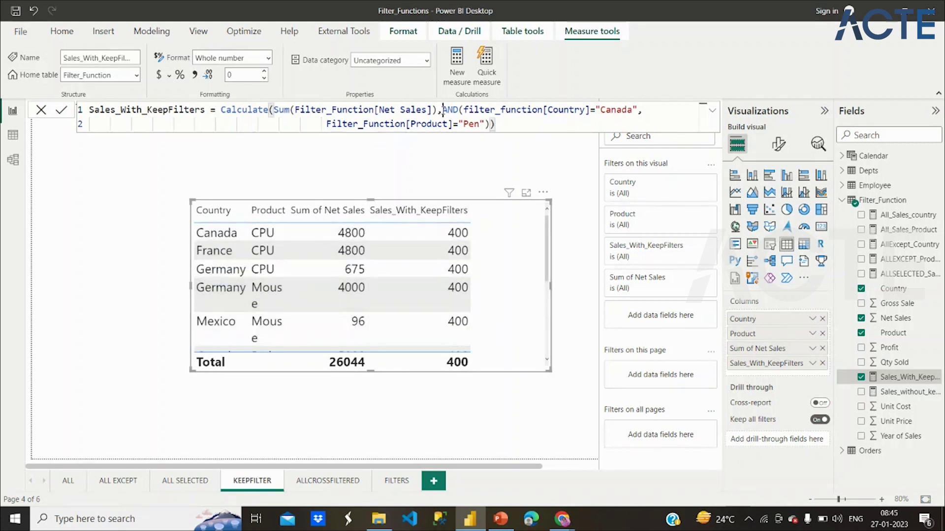
text(Keepfilters)
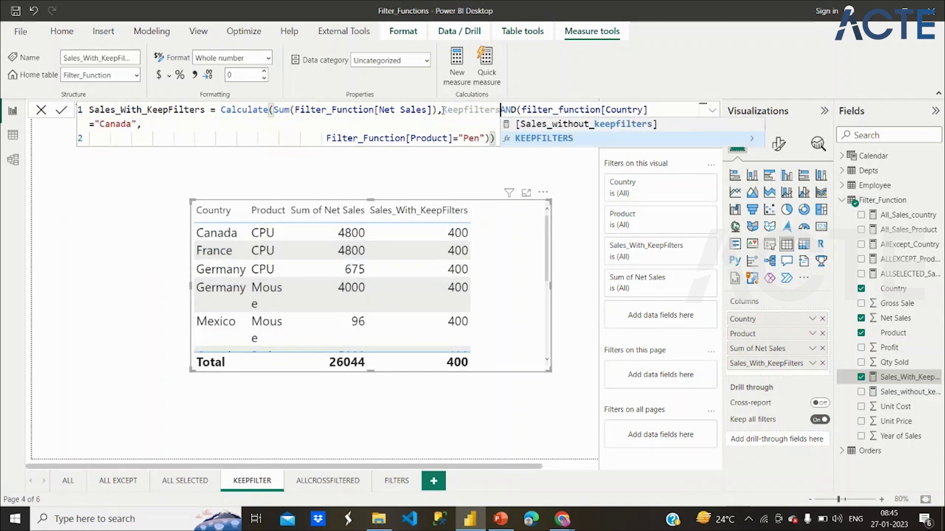
text(()
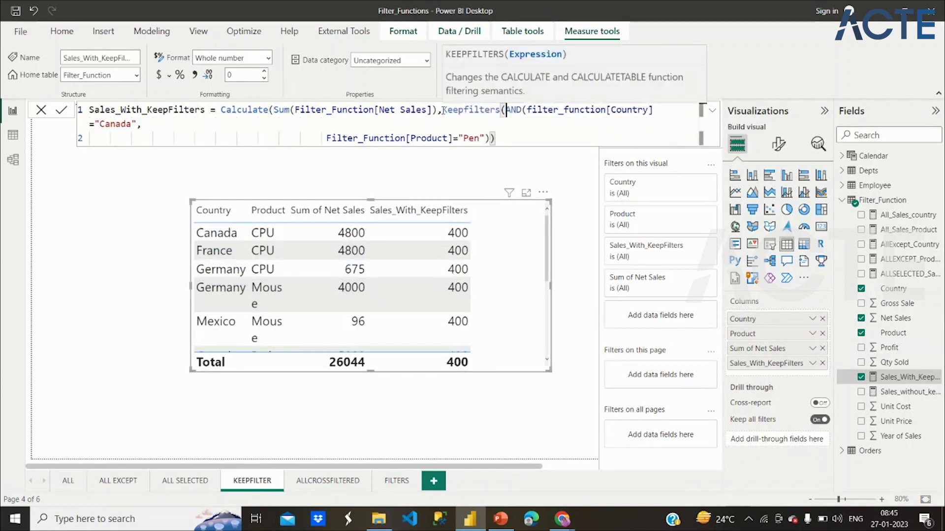
click(499, 132)
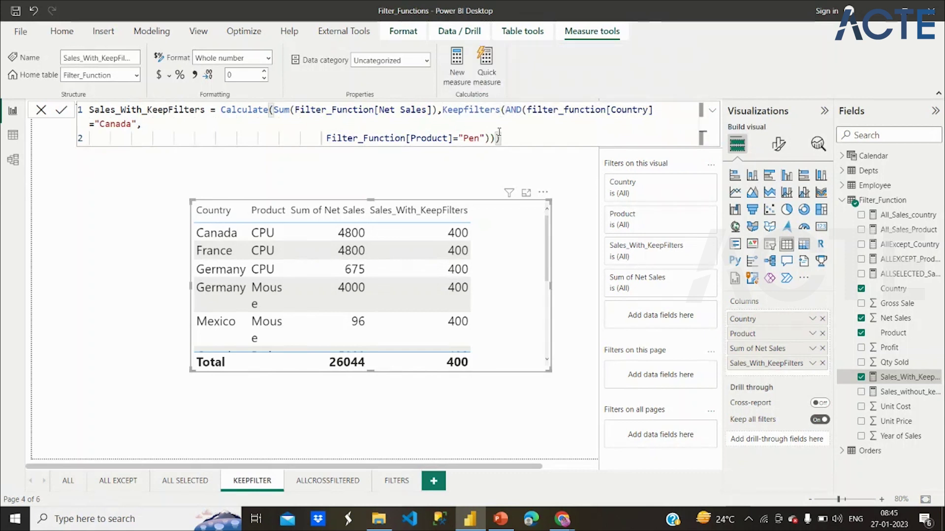
text())
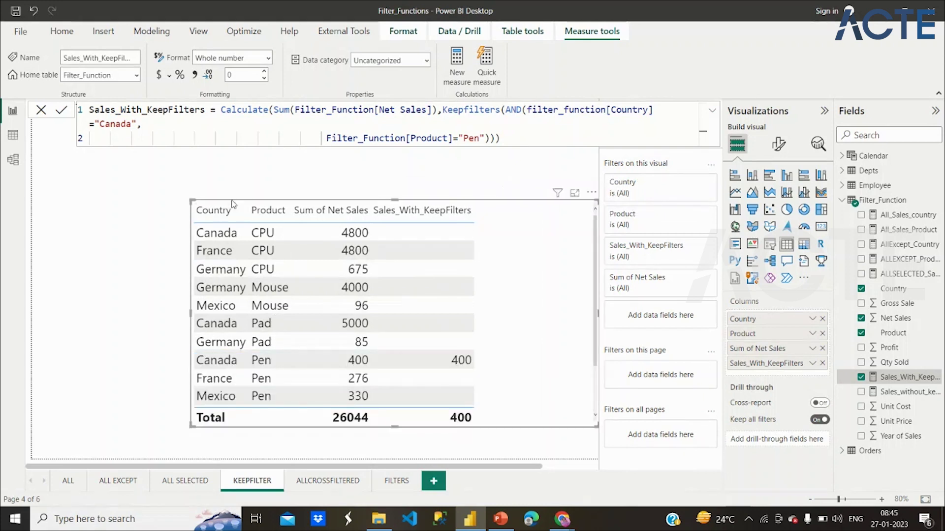
drag(184, 197, 123, 158)
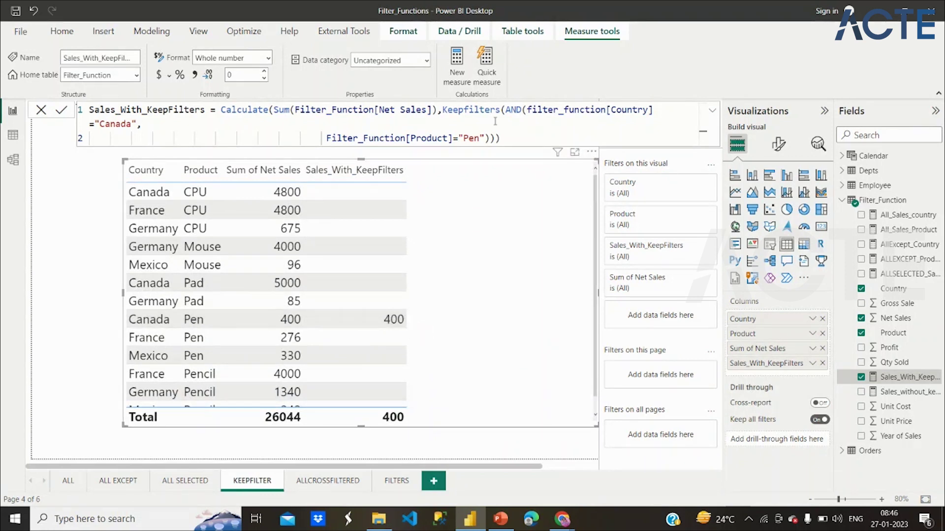
- Examine the AND, Keepfilters, "Canada" and "Pen" parts of the formula against the table's Sales_With_KeepFilters column
double_click(513, 109)
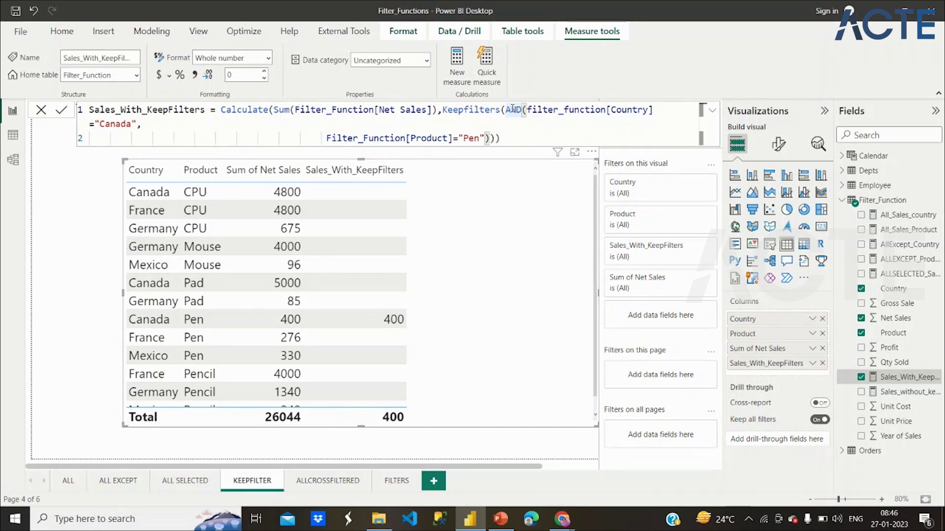
click(516, 110)
double_click(516, 110)
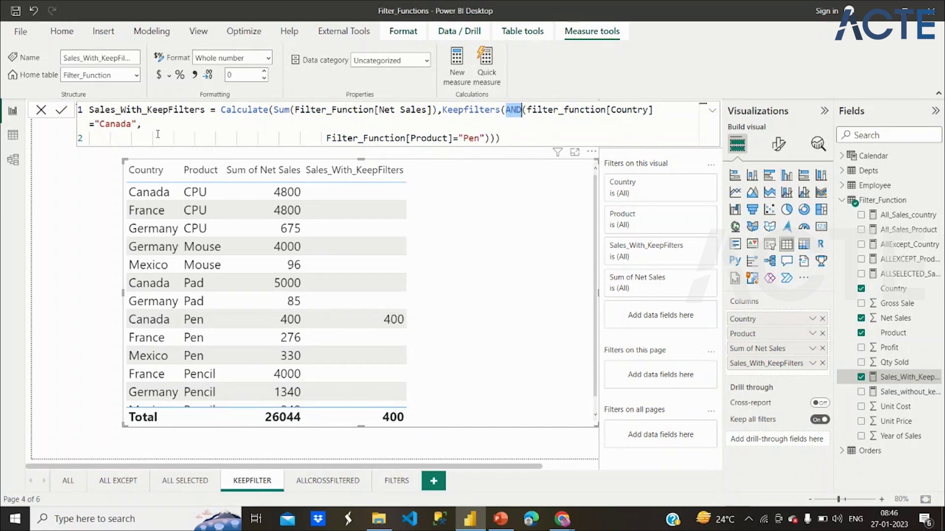
drag(132, 125, 93, 125)
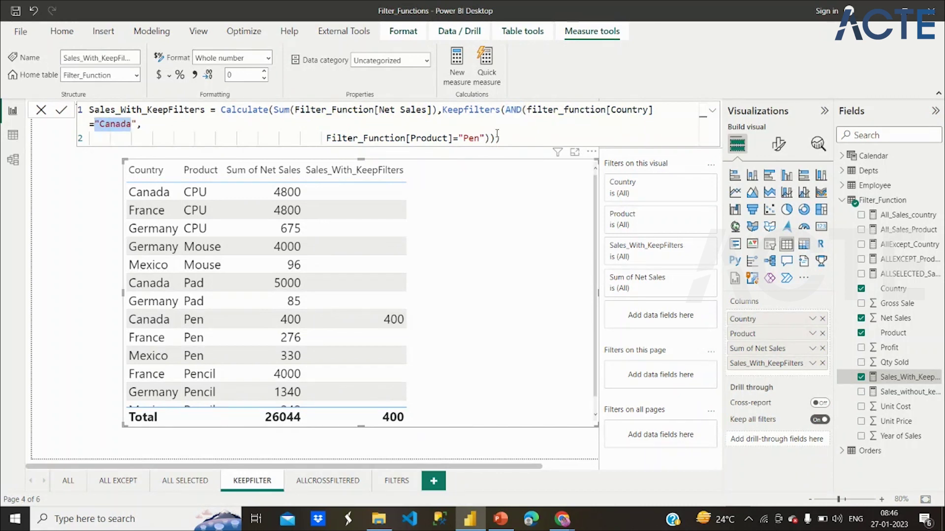
drag(484, 138, 458, 138)
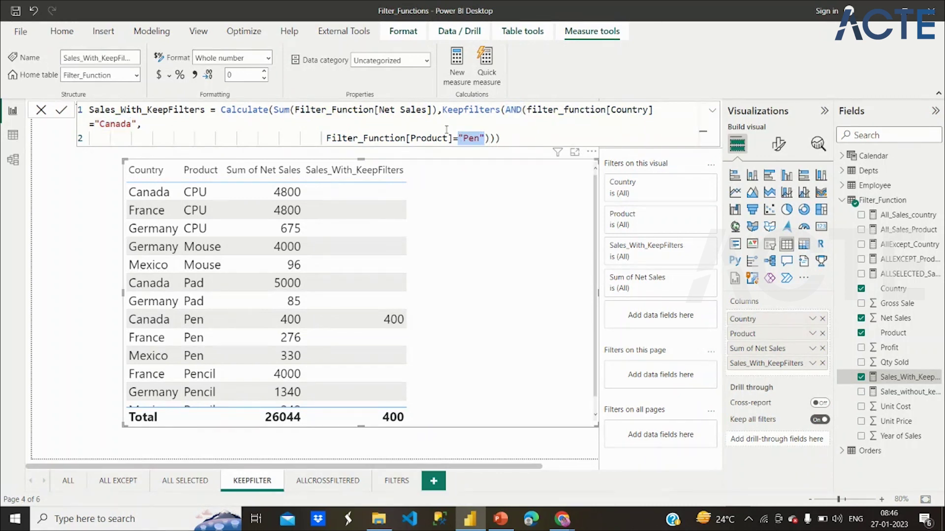
double_click(467, 110)
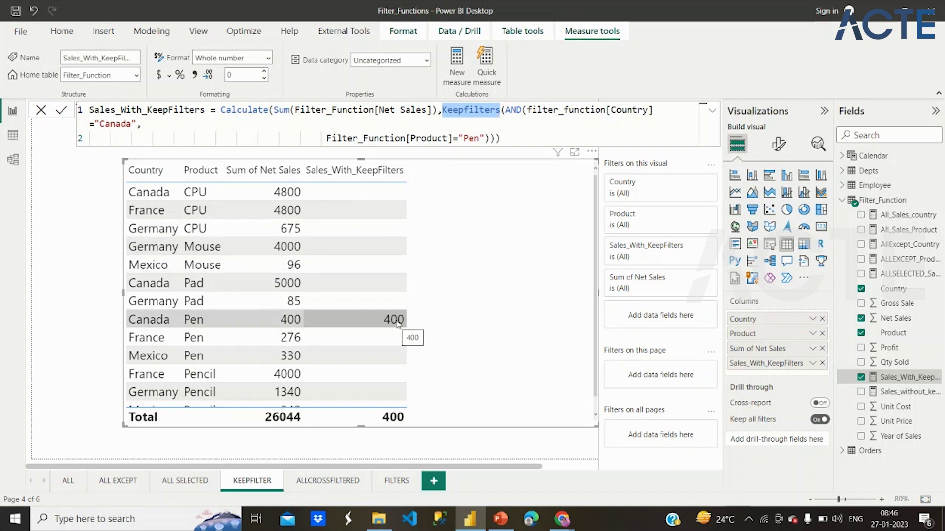
double_click(118, 126)
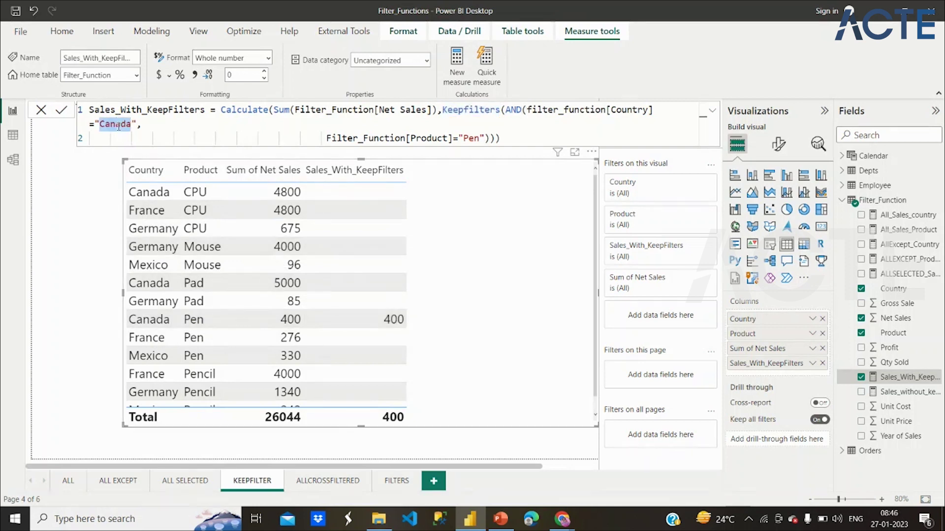
double_click(473, 138)
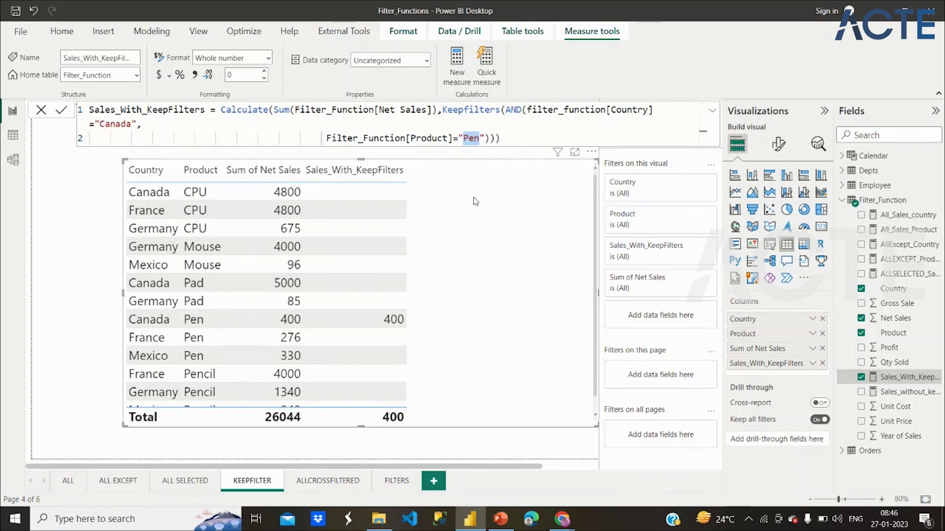
- Shrink the table visual in width and height and deselect it
click(452, 321)
drag(597, 425, 507, 409)
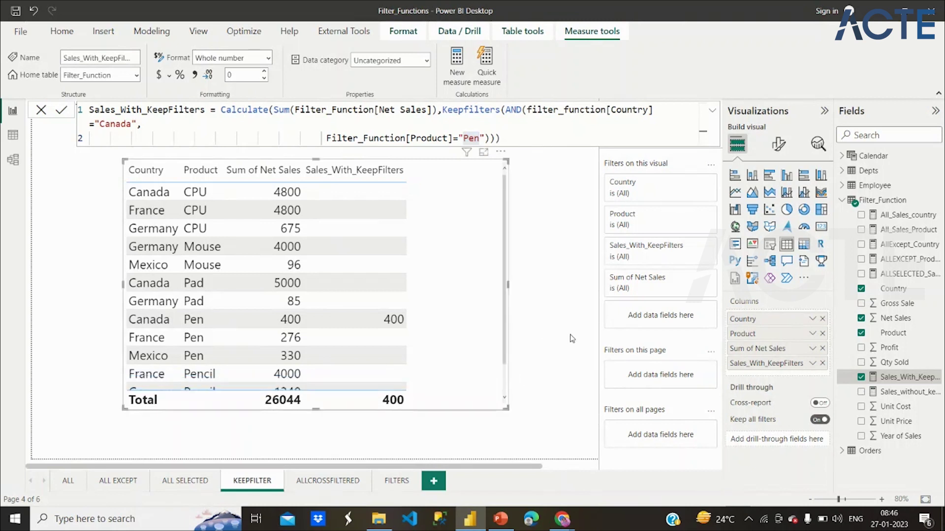
click(572, 338)
- Add Sales_without_keepfilters to the table and place it ahead of Sales_With_KeepFilters
drag(902, 391, 642, 365)
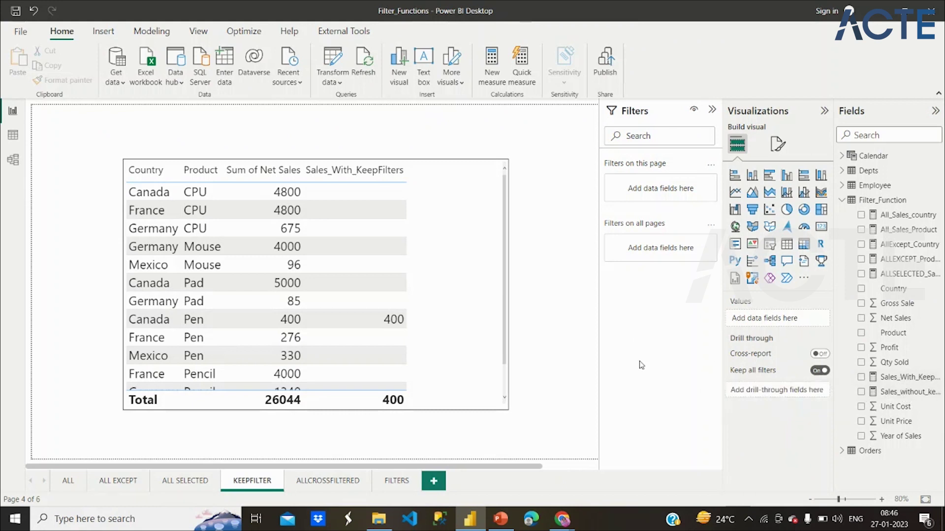
click(495, 350)
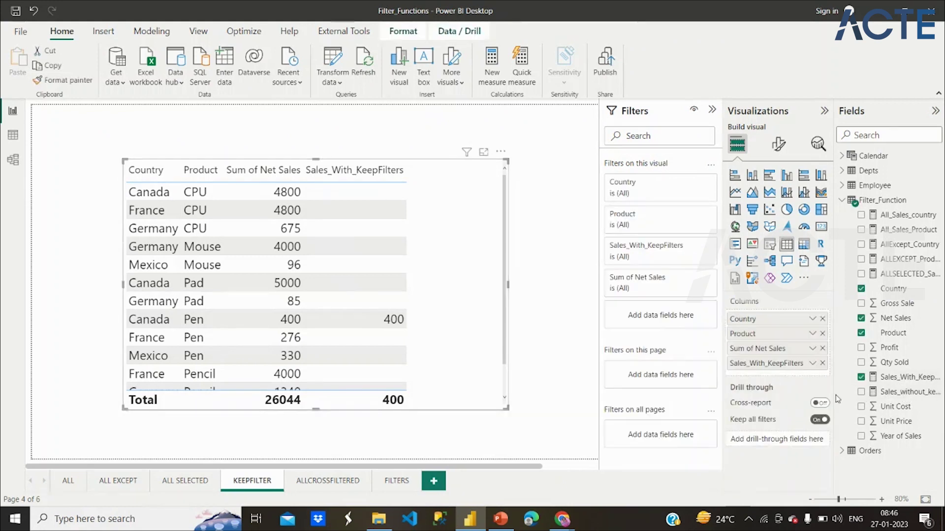
click(861, 393)
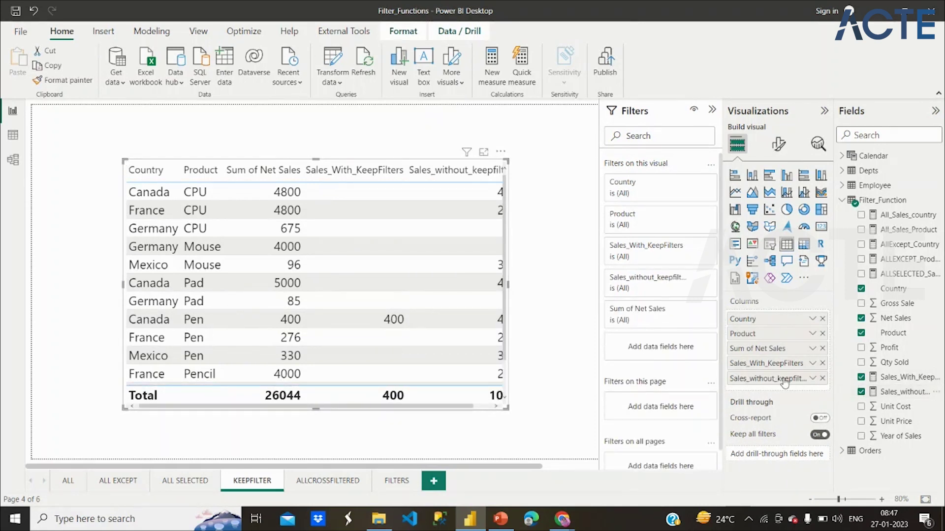
drag(783, 379, 776, 364)
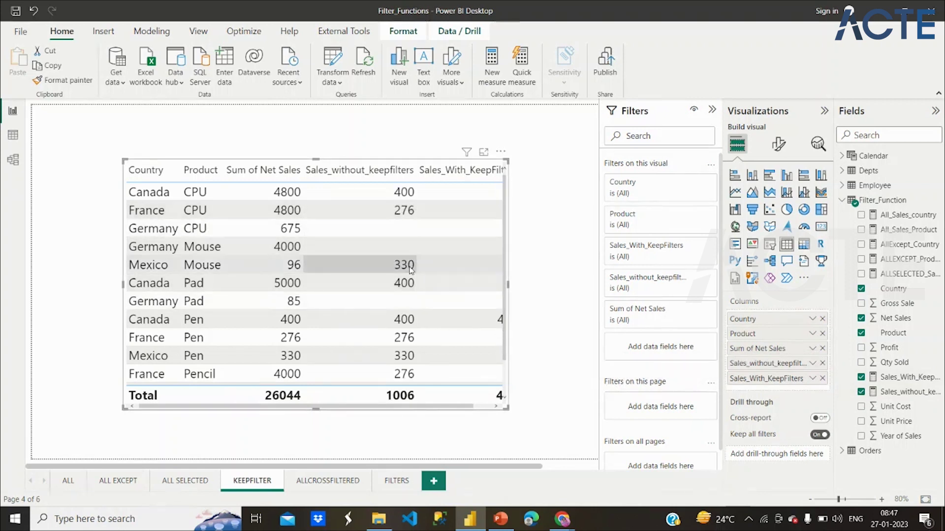
- Add Filter_Function[Country]="Canada" as a second filter after the Product condition in the Sales_without_keepfilters measure and commit it
click(905, 392)
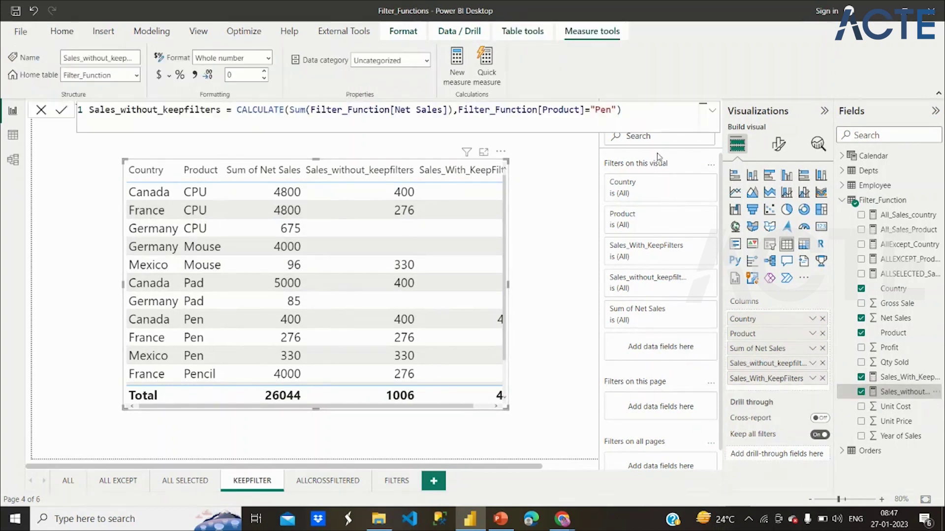
click(618, 109)
text(,f)
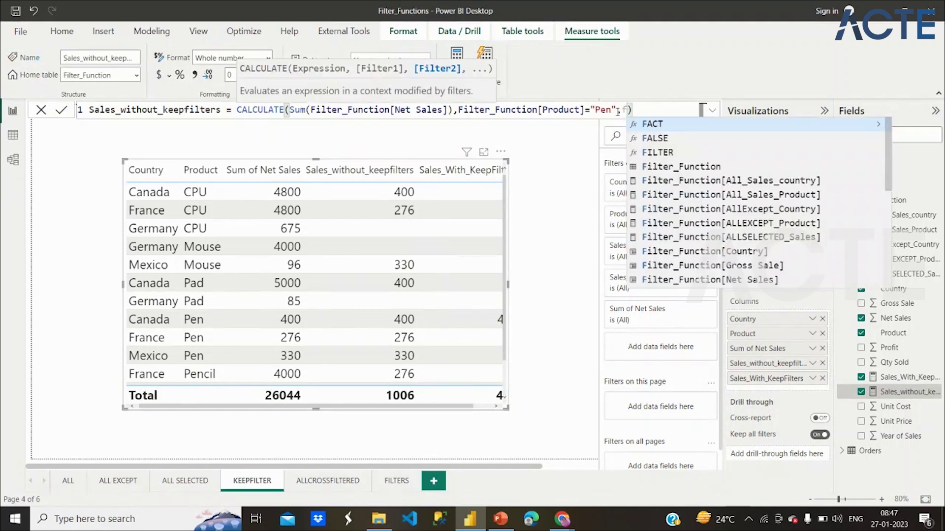
key(Down)
key(Down)
key(Down)
key(Down)
key(Down)
key(Down)
key(Down)
key(Down)
key(Down)
key(Down)
key(Down)
key(Down)
key(Down)
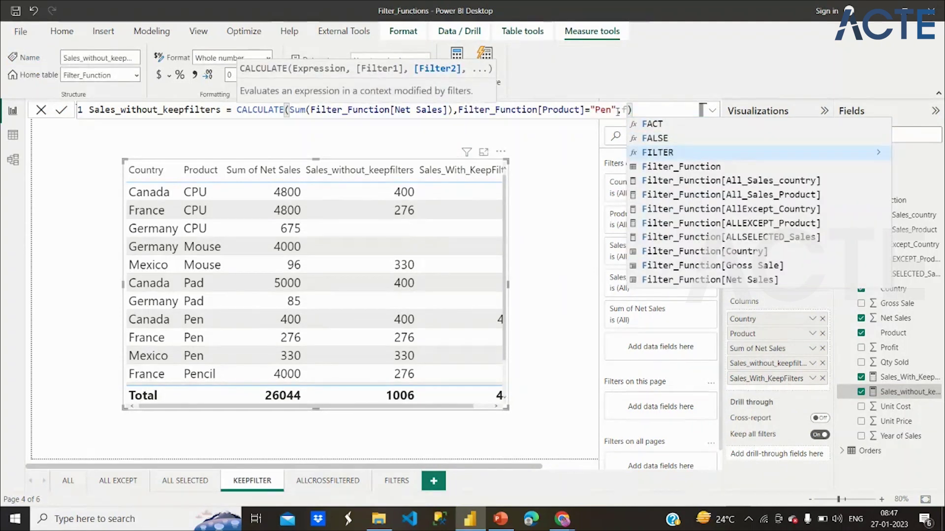
key(Up)
key(Up)
key(Up)
key(Up)
key(Tab)
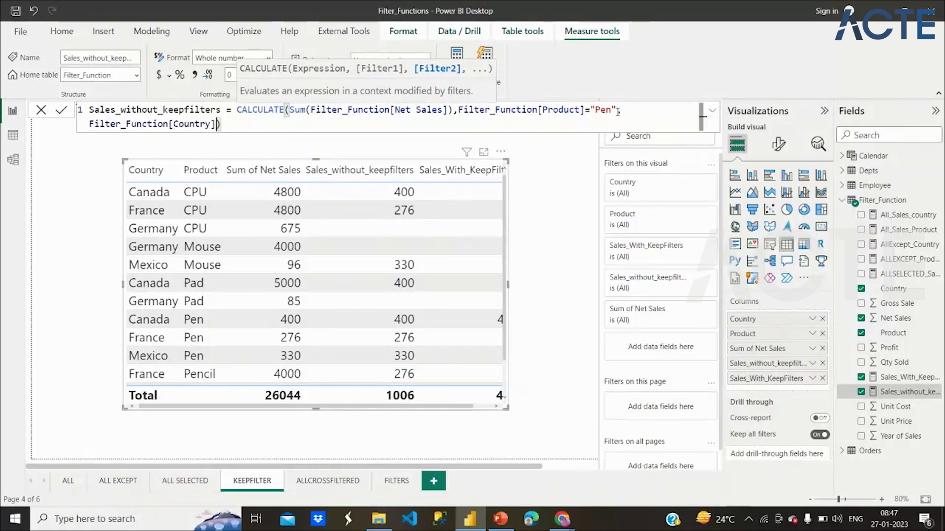
text(="Canada")
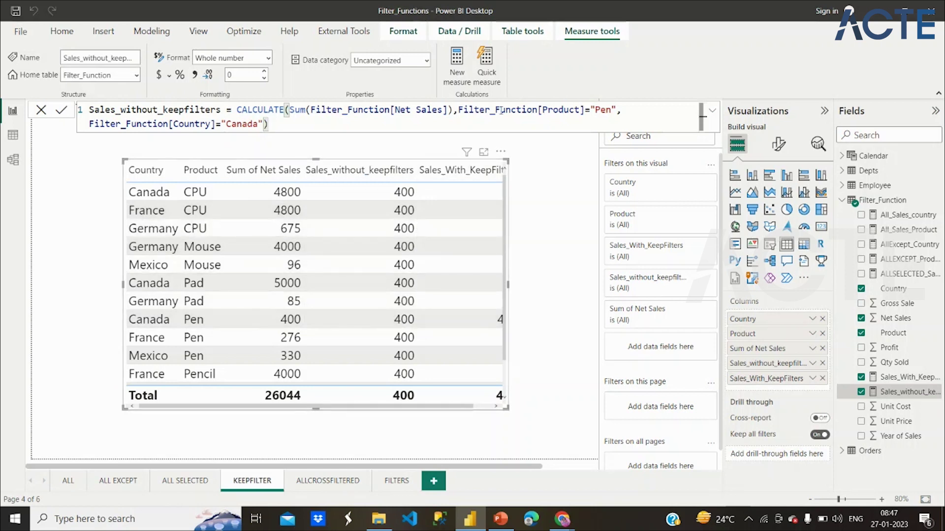
- Enlarge the table visual until the whole Sales_With_KeepFilters column fits, and open the ALLCROSSFILTERED report page
click(226, 126)
double_click(256, 124)
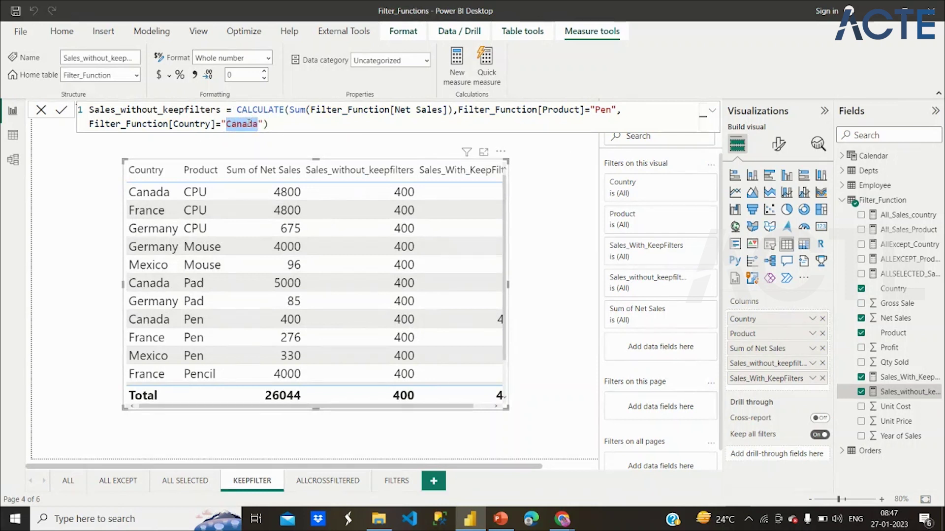
drag(505, 408, 568, 417)
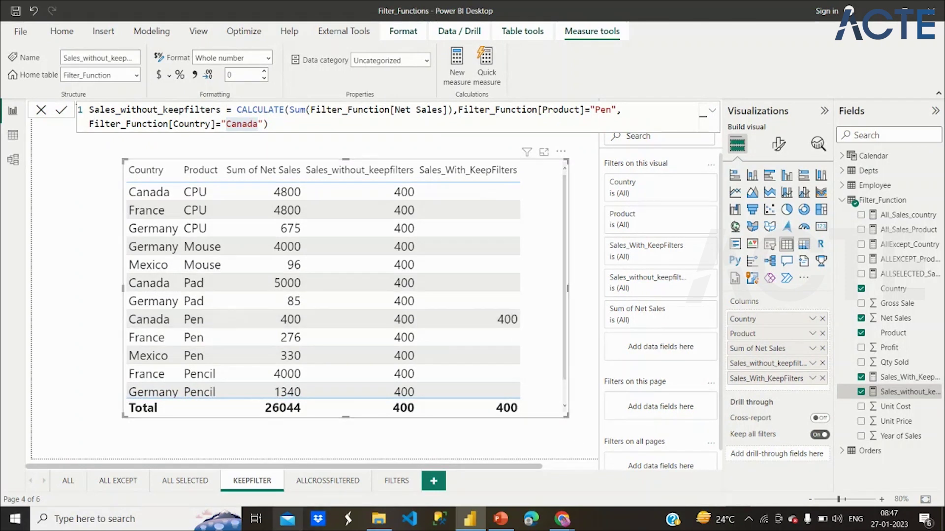
click(317, 484)
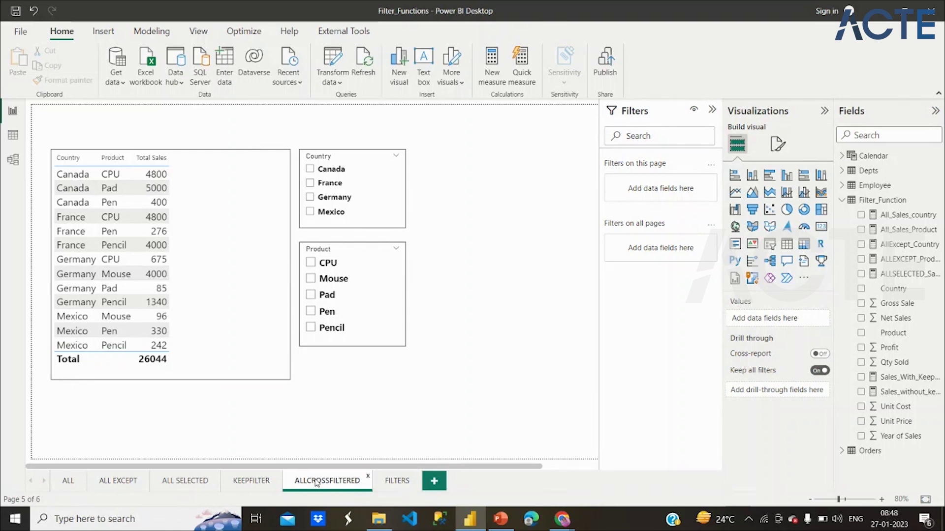
- Switch to the PowerPoint deck, read the ALLCROSSFILTERED definition and syntax on slide 92, and return to Power BI
click(510, 524)
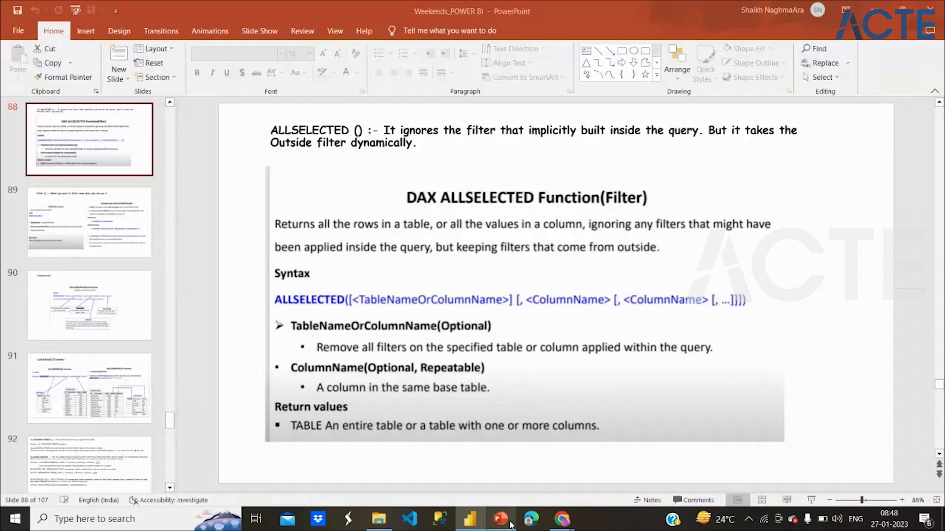
click(116, 232)
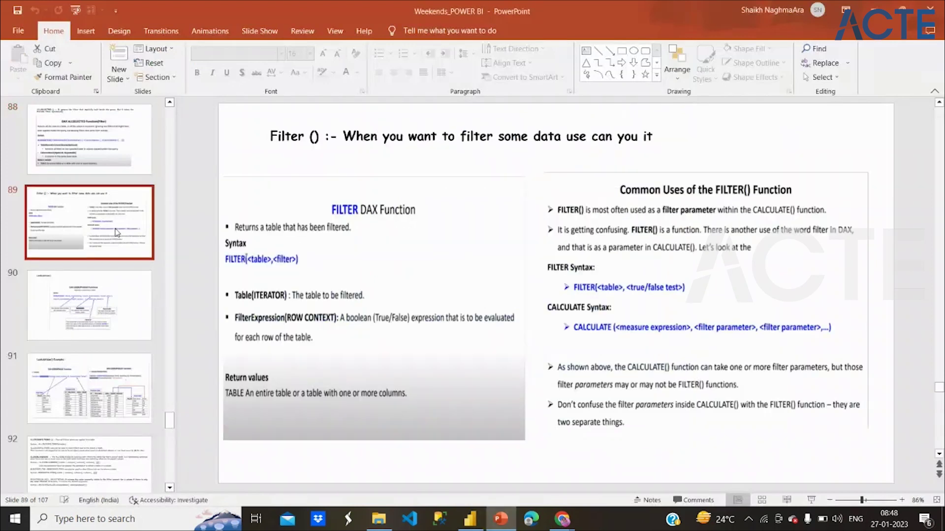
click(127, 465)
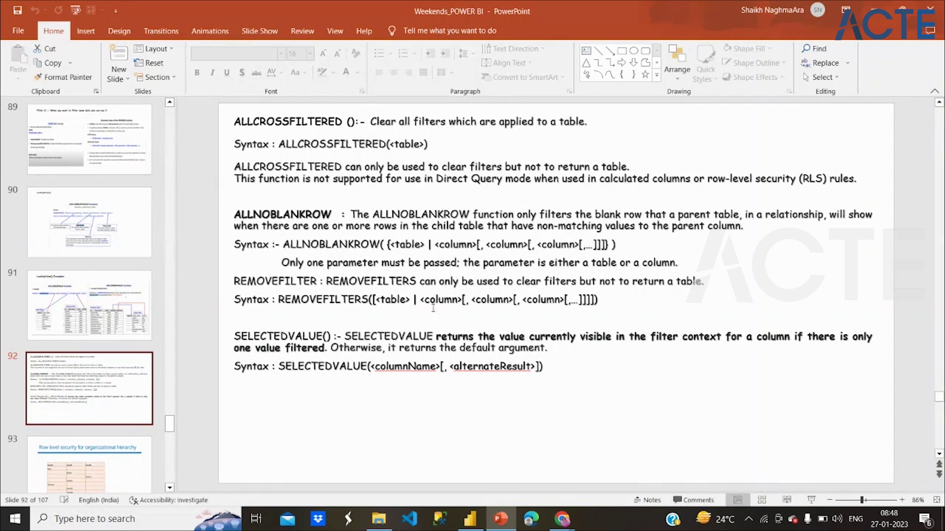
click(479, 522)
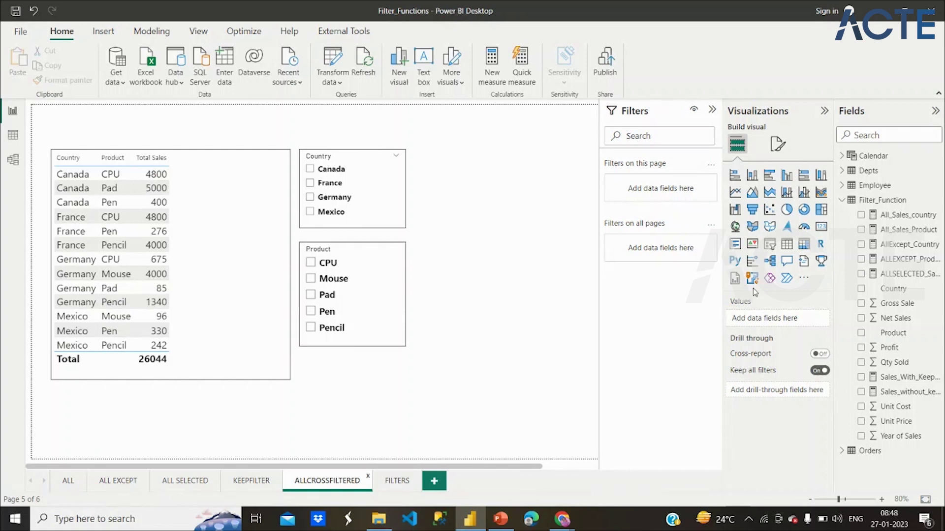
- Create a new measure in the Filter_Function table and name it ALLCROSSFILTERED
right_click(889, 202)
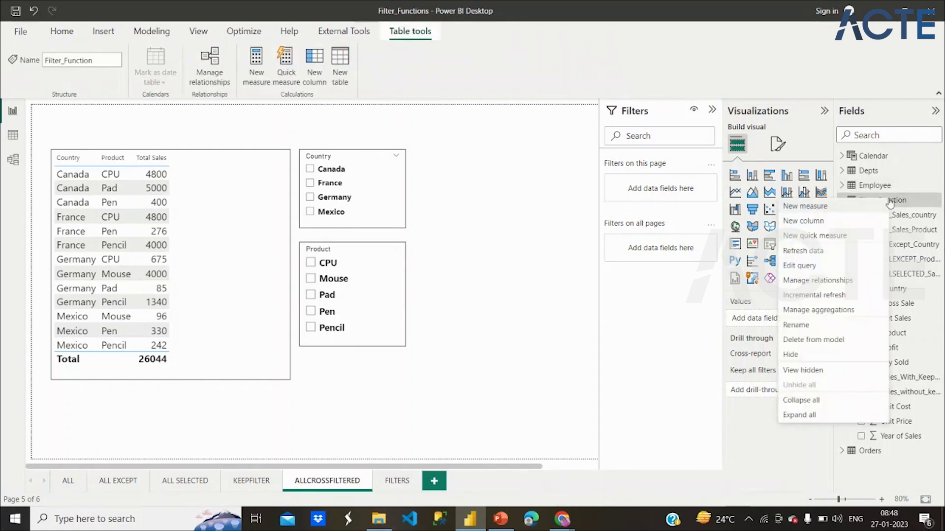
click(844, 213)
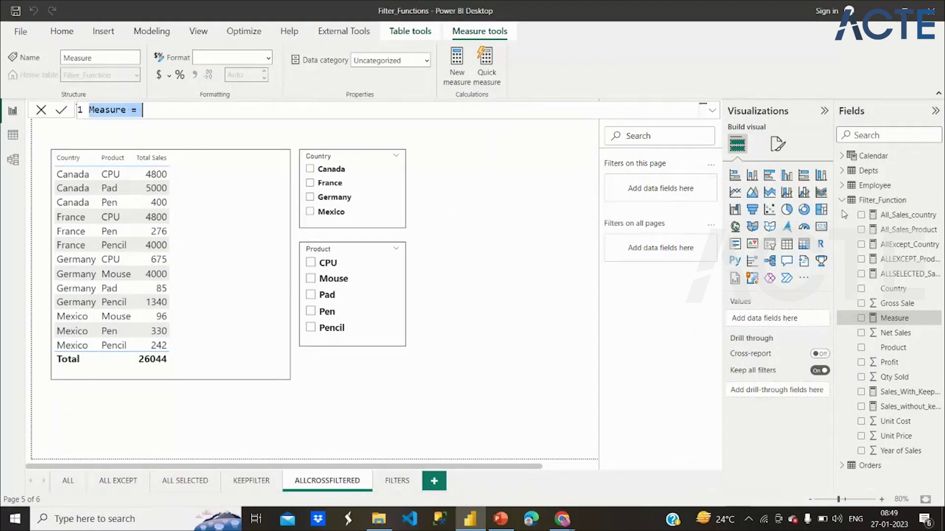
text(ALL)
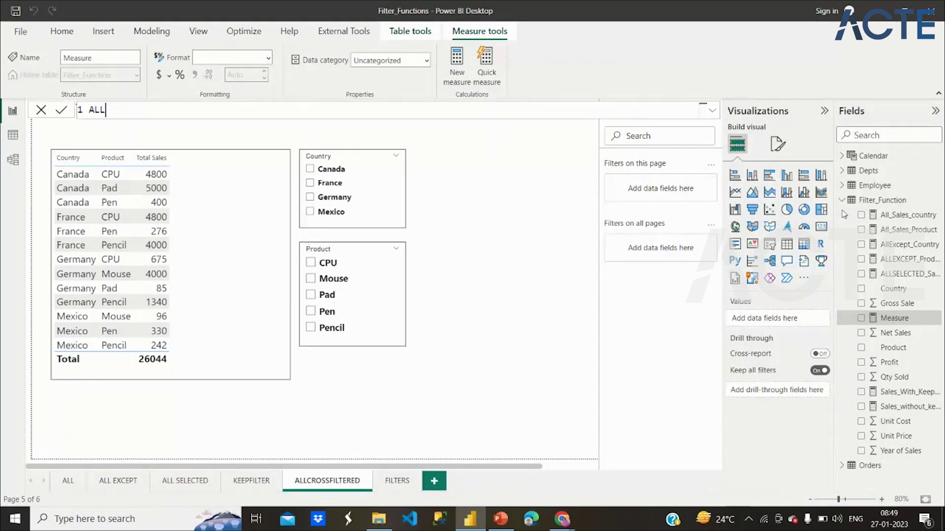
text(CROSSFILTERED =)
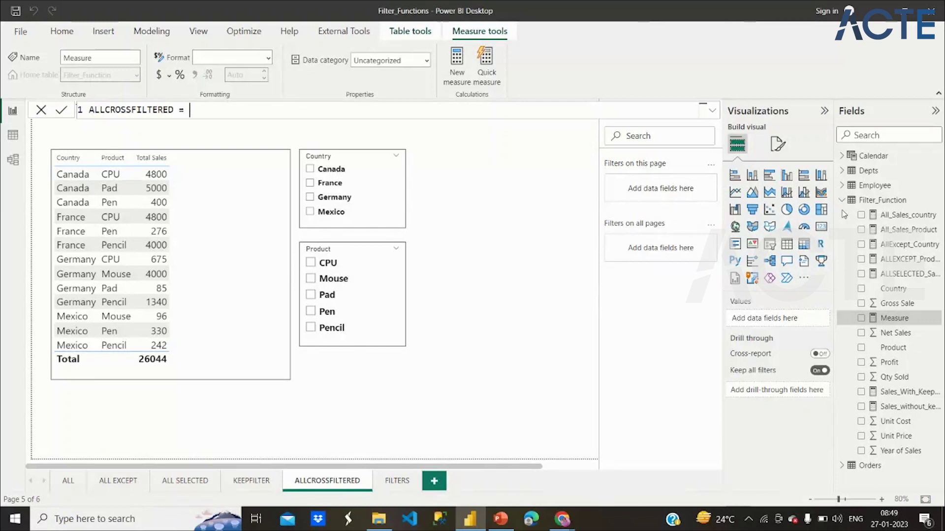
- Begin the measure's formula with CALCULATE(sum(Filter_Function[Net Sales]), ready for a filter argument
text(CALCULATE()
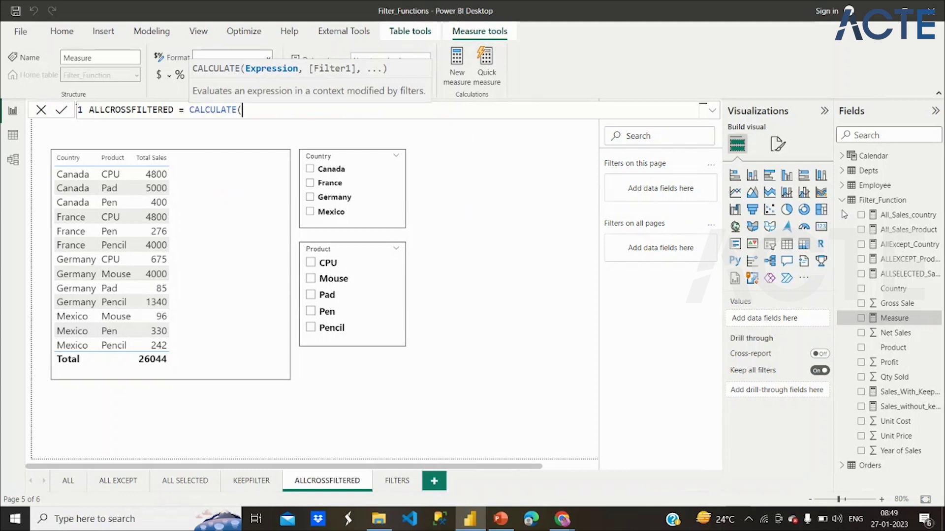
text(sum()
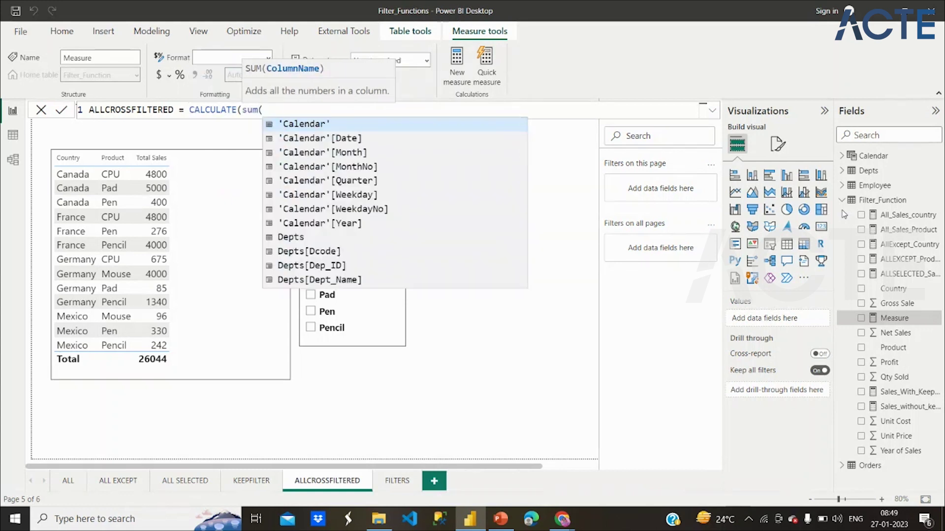
text(Net)
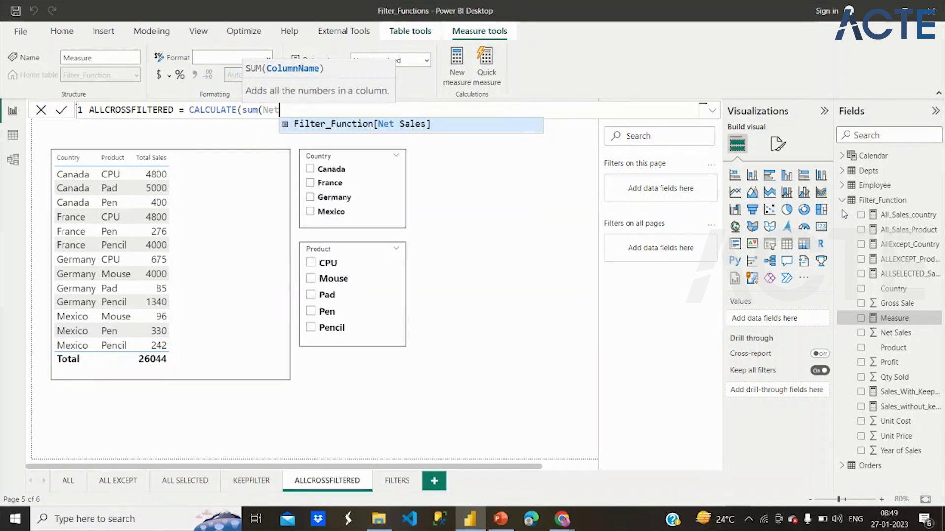
key(Tab)
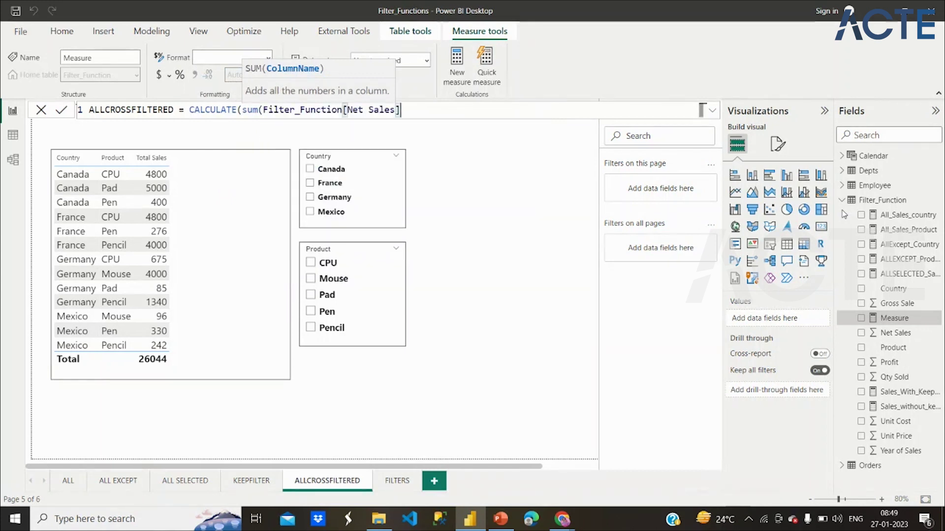
text())
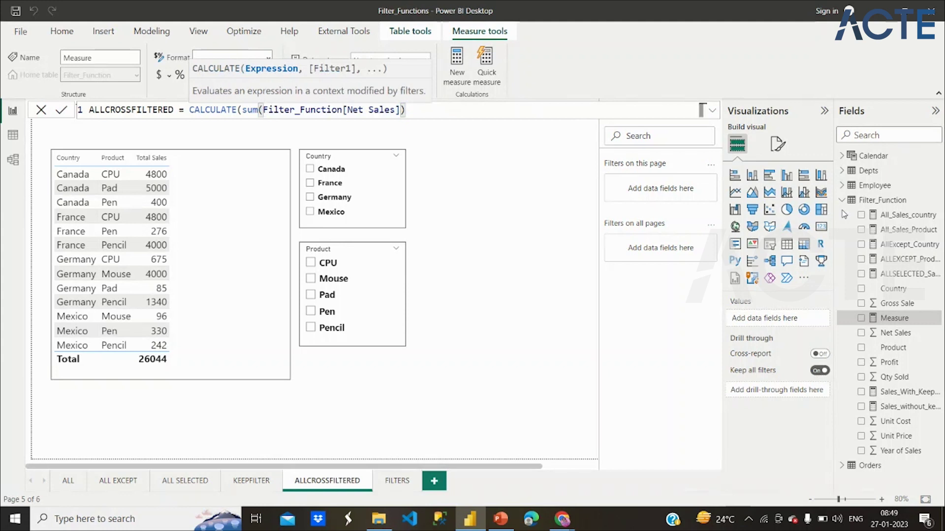
text(,)
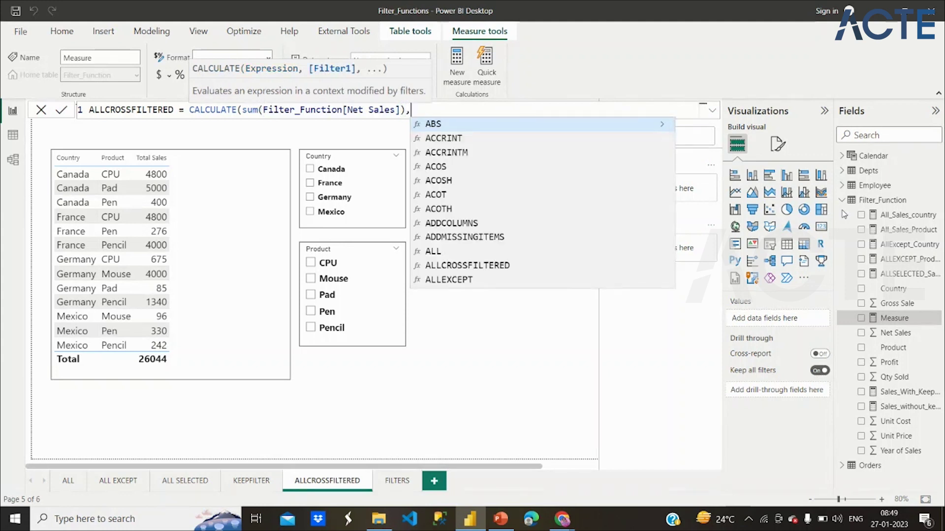
- Complete the ALLCROSSFILTERED measure with the filter argument ALLCROSSFILTERED(Filter_Function) and commit the formula
text(Allc)
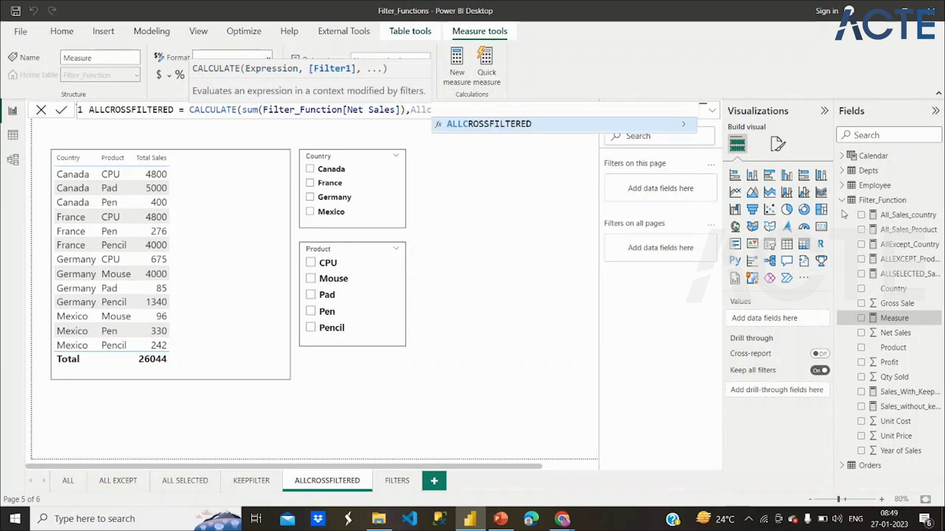
key(Tab)
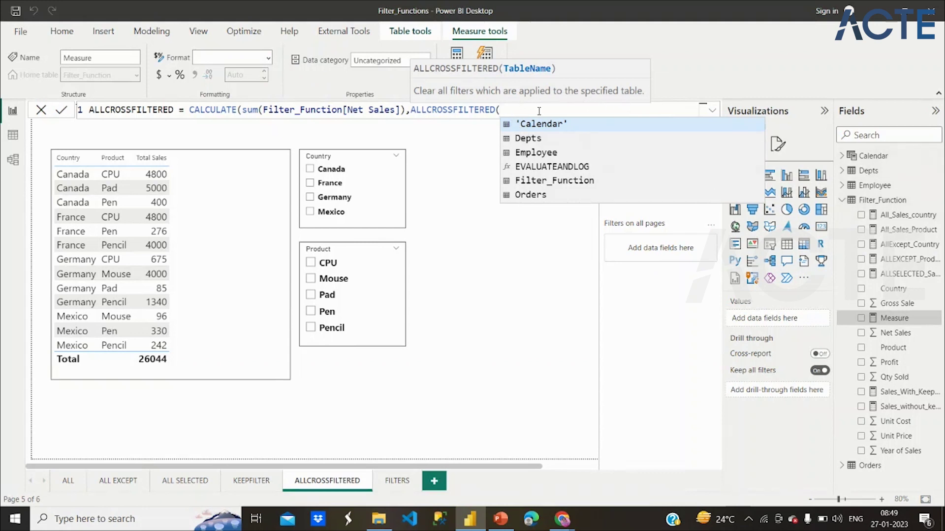
click(540, 182)
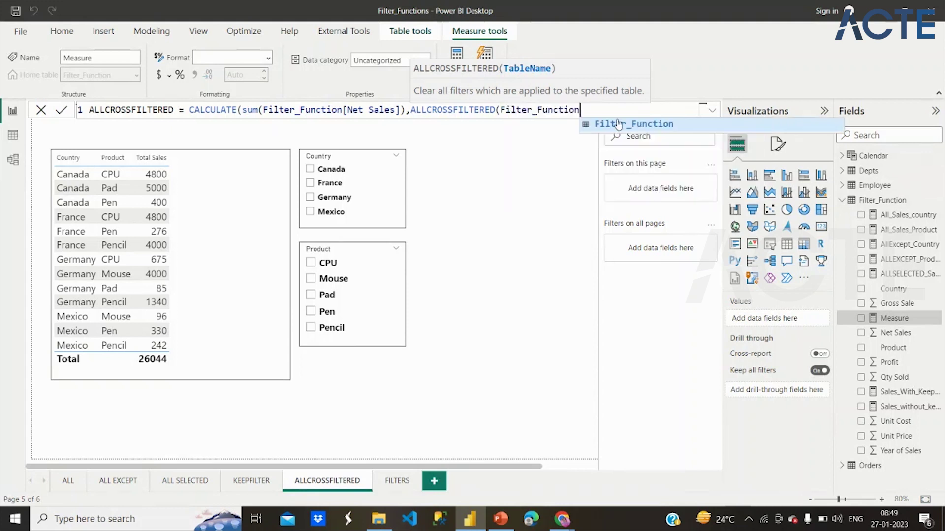
text())
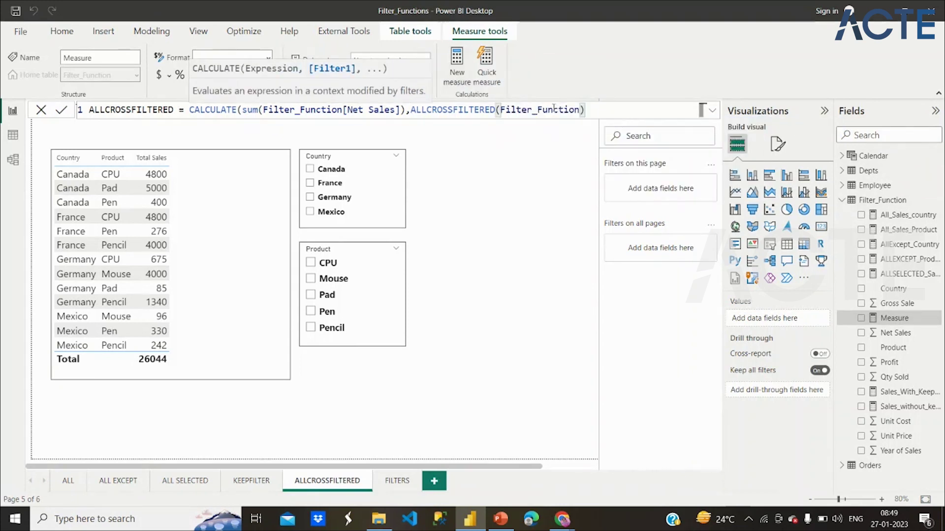
text())
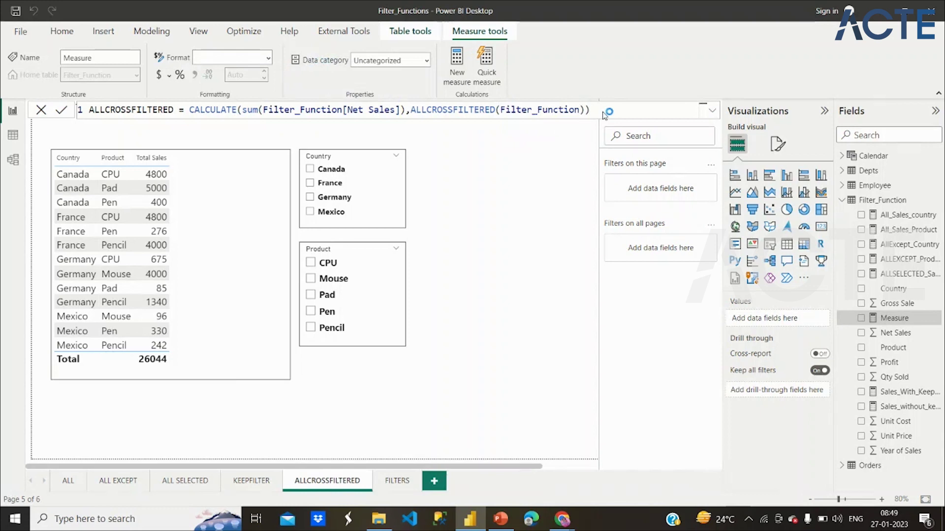
key(Return)
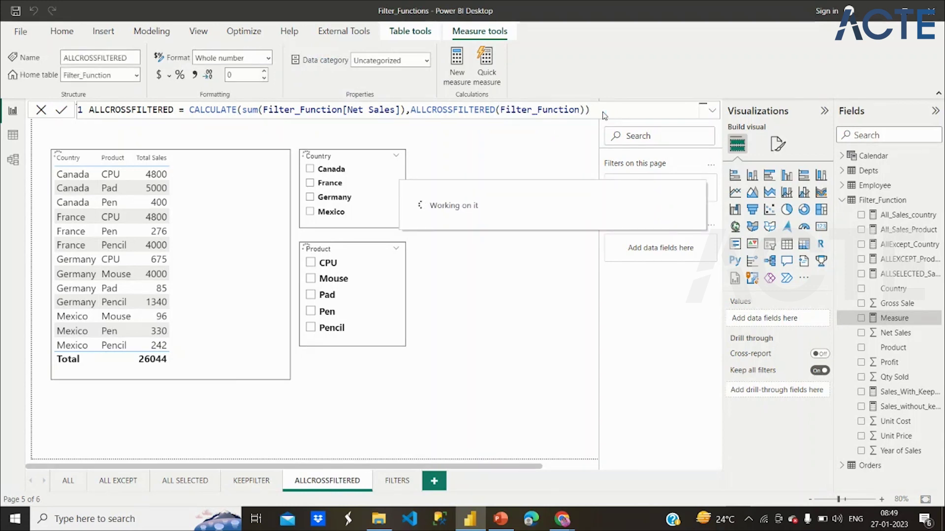
- Add the ALLCROSSFILTERED measure as a column to the Country, Product and Total Sales table
click(238, 210)
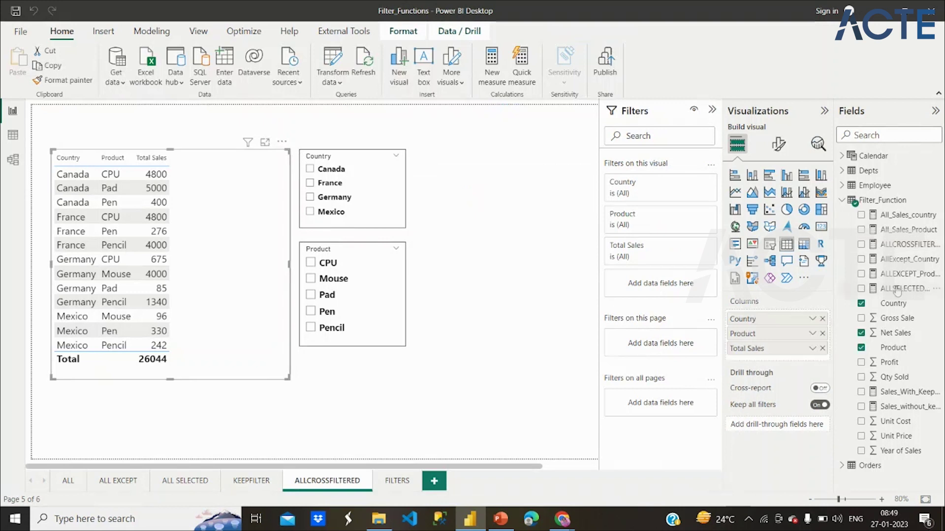
click(860, 246)
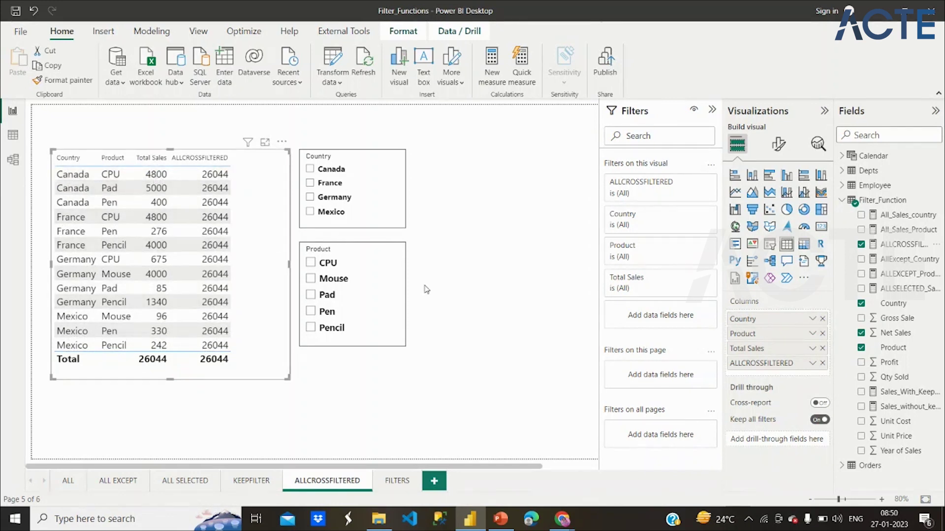
click(499, 269)
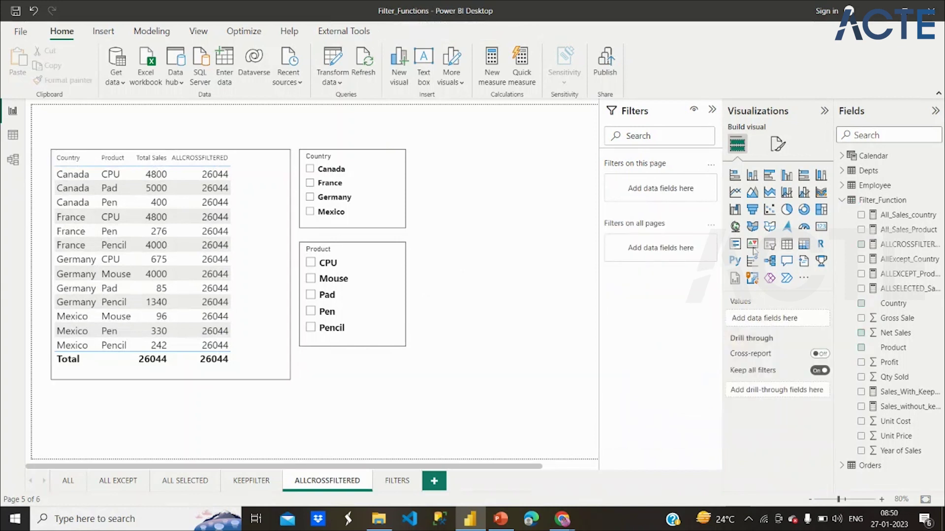
- Add a small card visual showing ALLCROSSFILTERED, placed to the upper right of the Country slicer
click(823, 231)
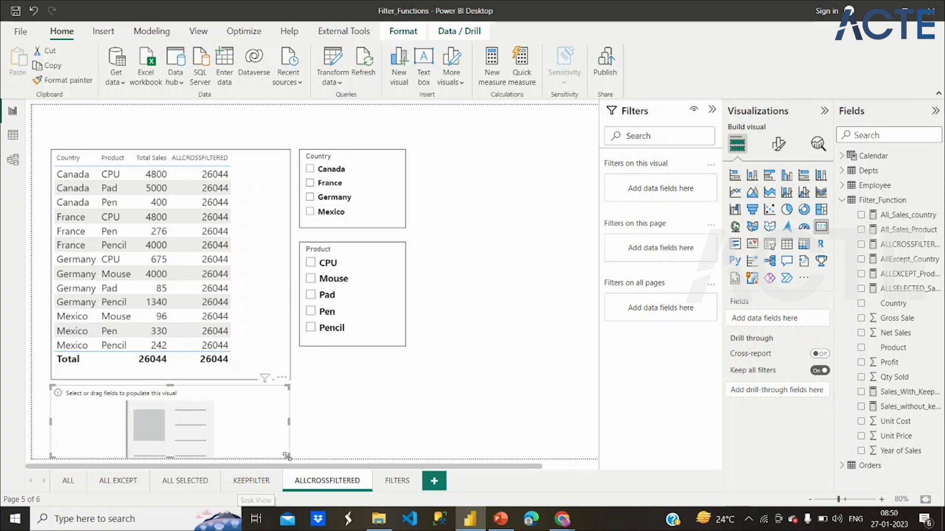
drag(289, 461, 507, 175)
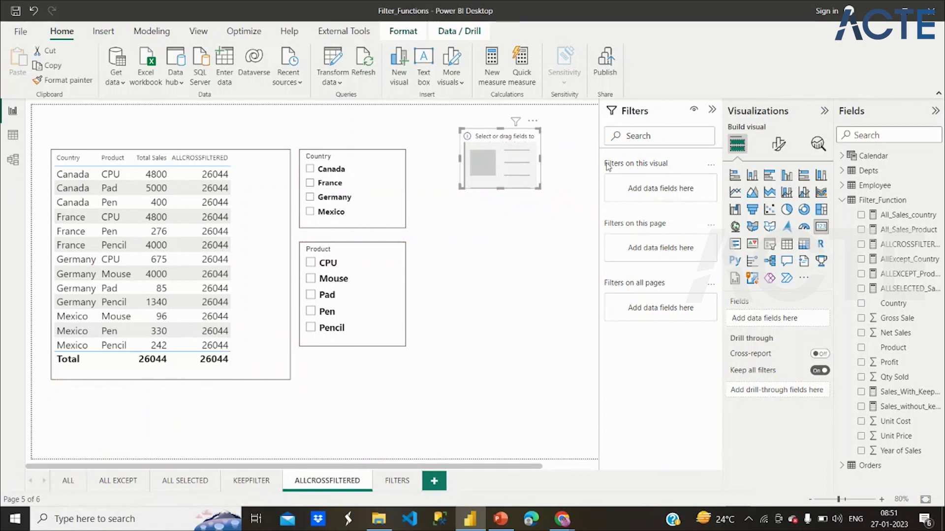
click(860, 244)
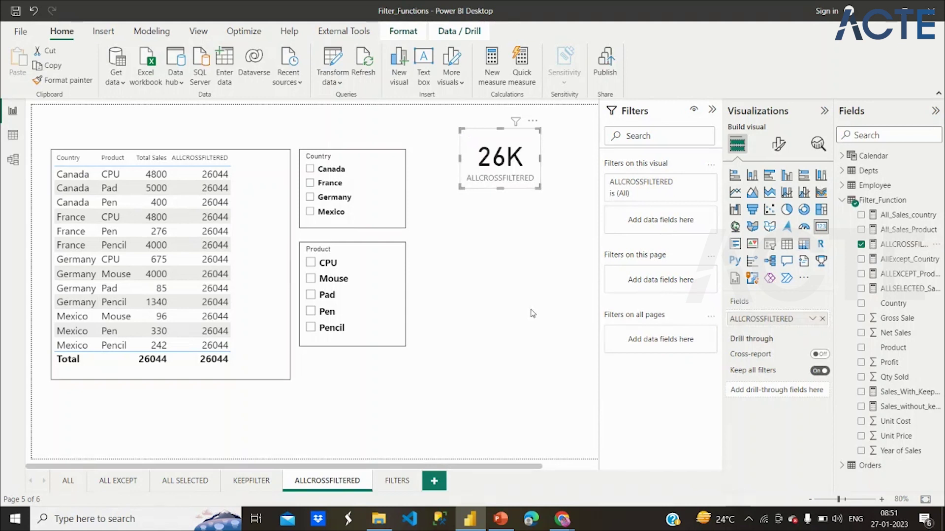
click(533, 313)
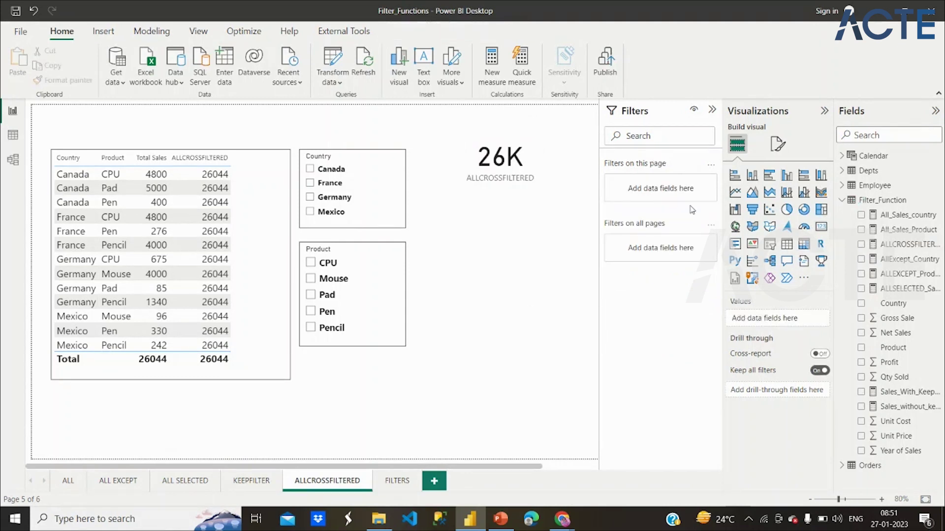
- Insert a clustered column chart below the card, beside the Product slicer, and enlarge it towards the page's lower right
click(786, 175)
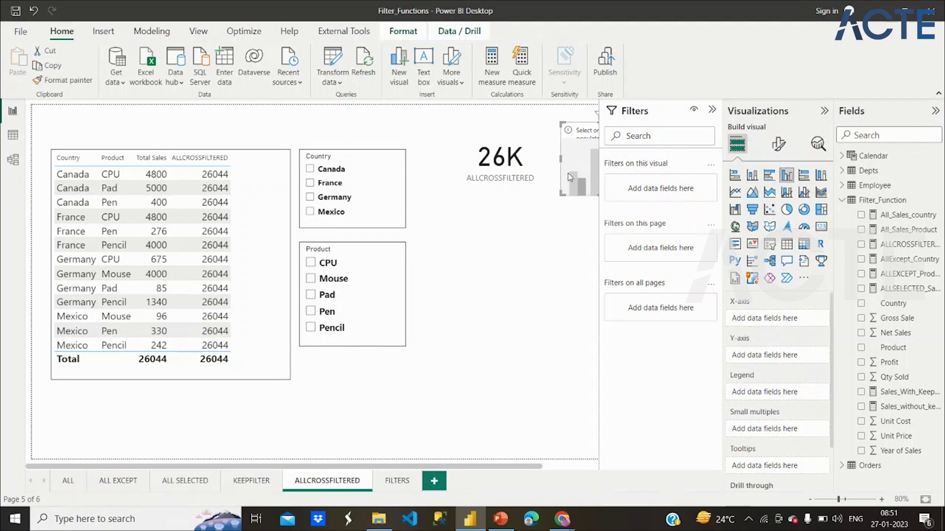
drag(580, 184, 439, 298)
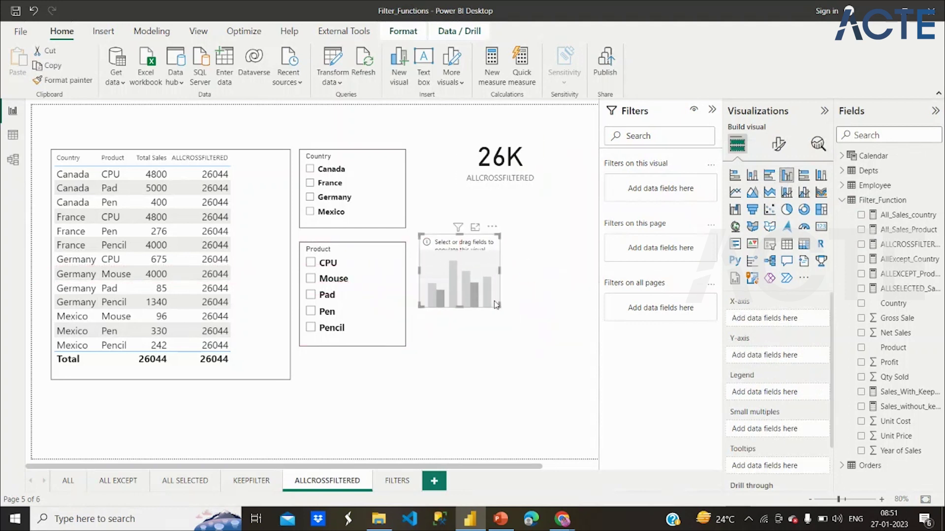
drag(499, 306, 590, 397)
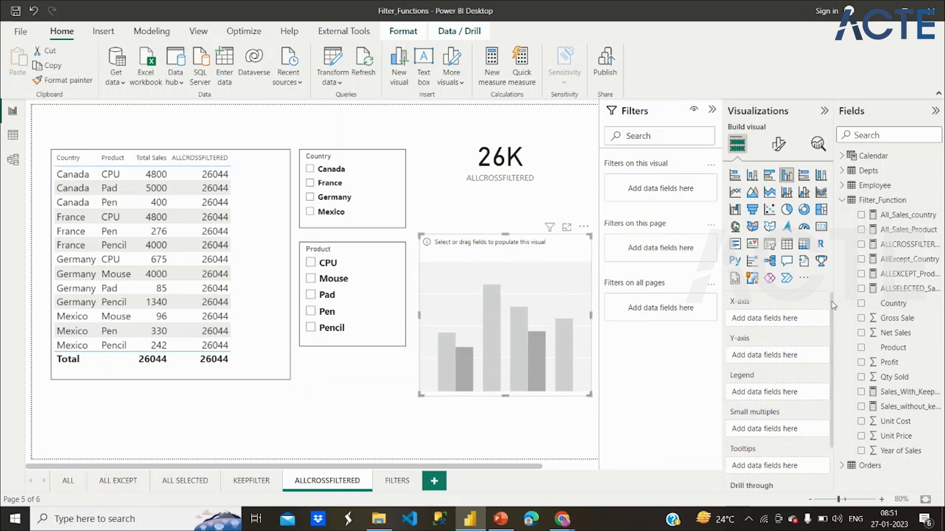
- Plot ALLCROSSFILTERED and Net Sales by Country in the column chart and slightly reduce the chart's height
click(861, 244)
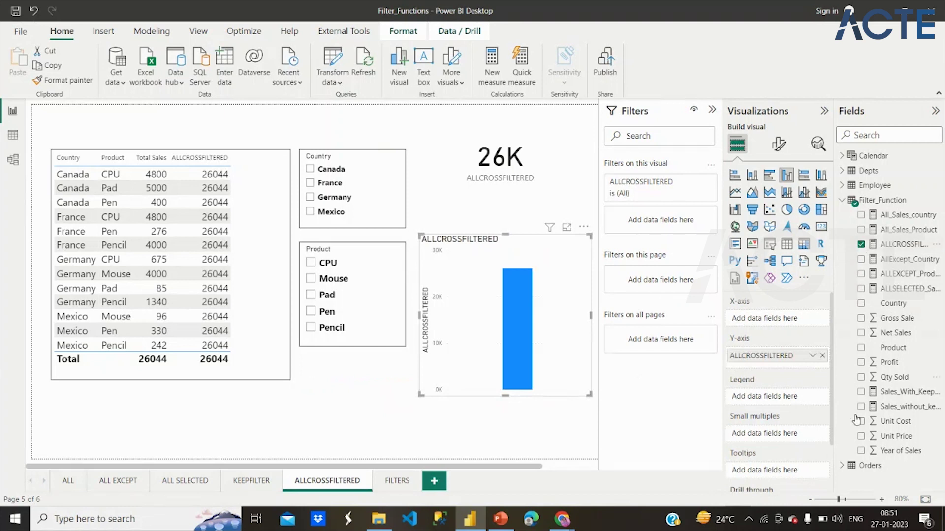
click(861, 334)
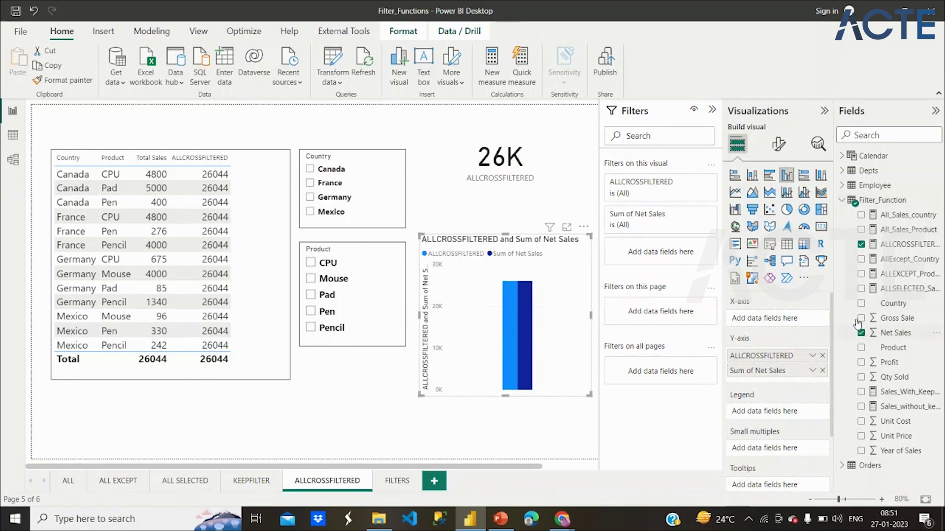
click(862, 304)
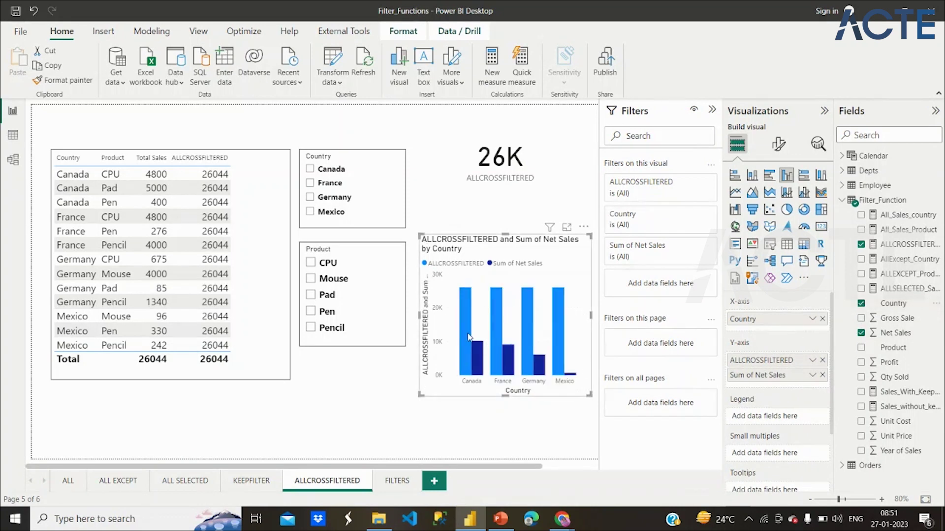
mouse_move(470, 338)
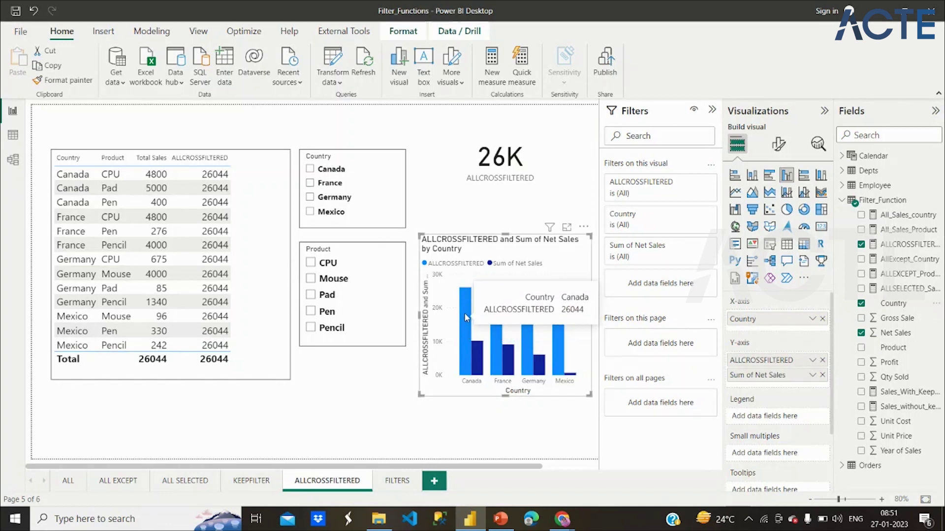
mouse_move(477, 354)
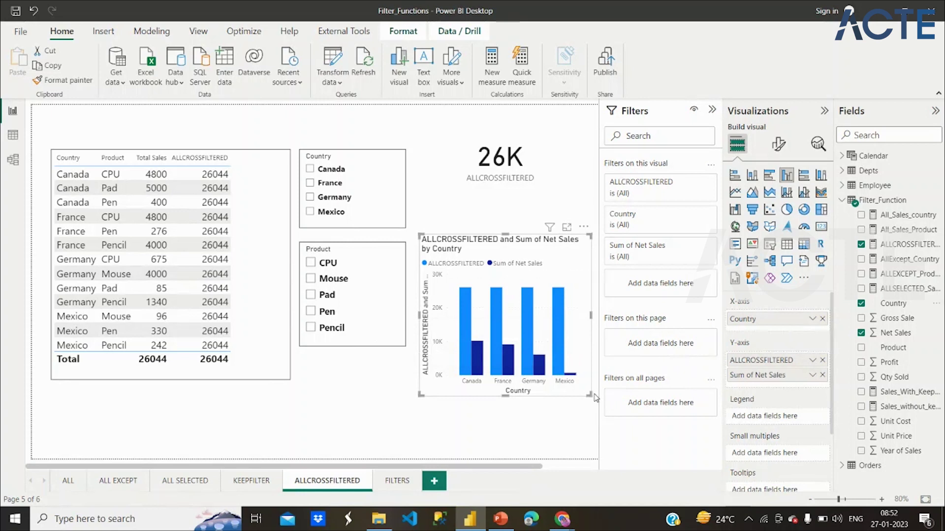
drag(589, 394, 592, 388)
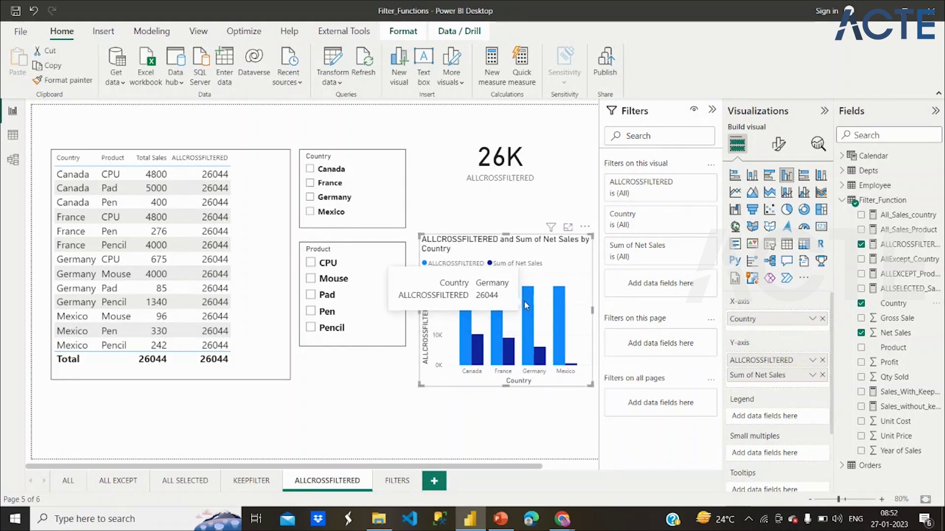
- Open the FILTERS page and move its table closer to the upper-left corner of the canvas
click(398, 482)
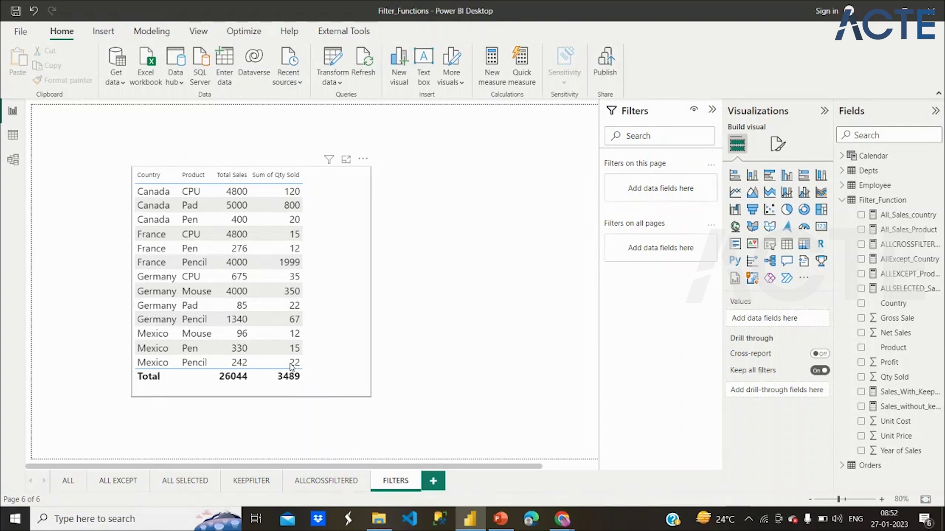
drag(292, 367, 241, 355)
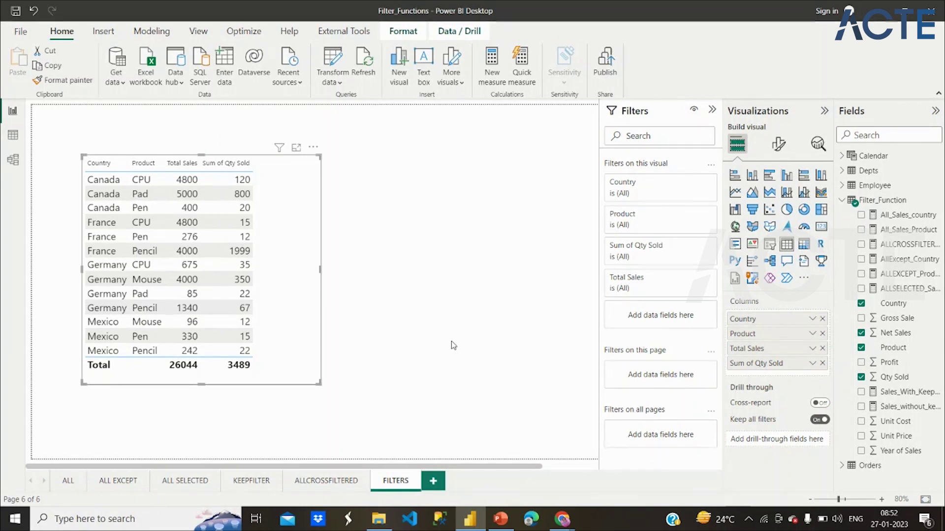
- Create a new measure in the Filter_Function table and name it Countrows_Mouse
right_click(889, 203)
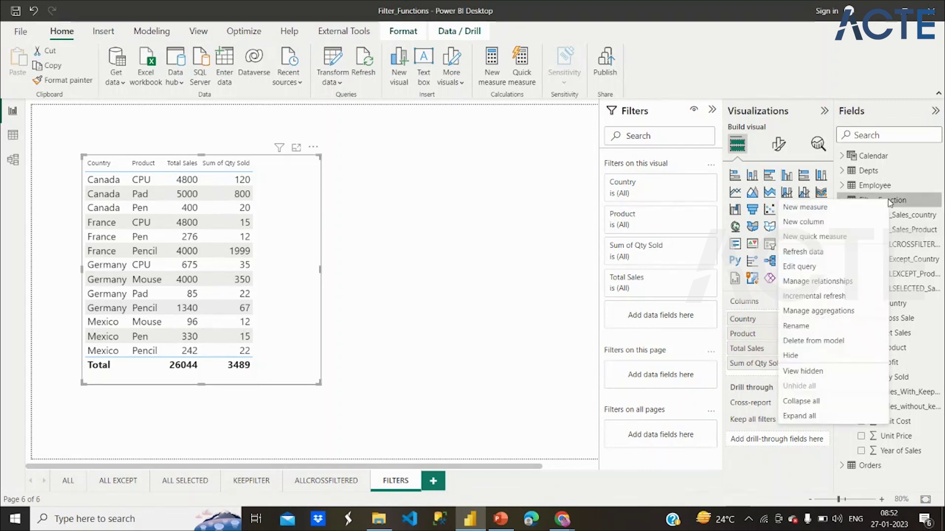
click(815, 208)
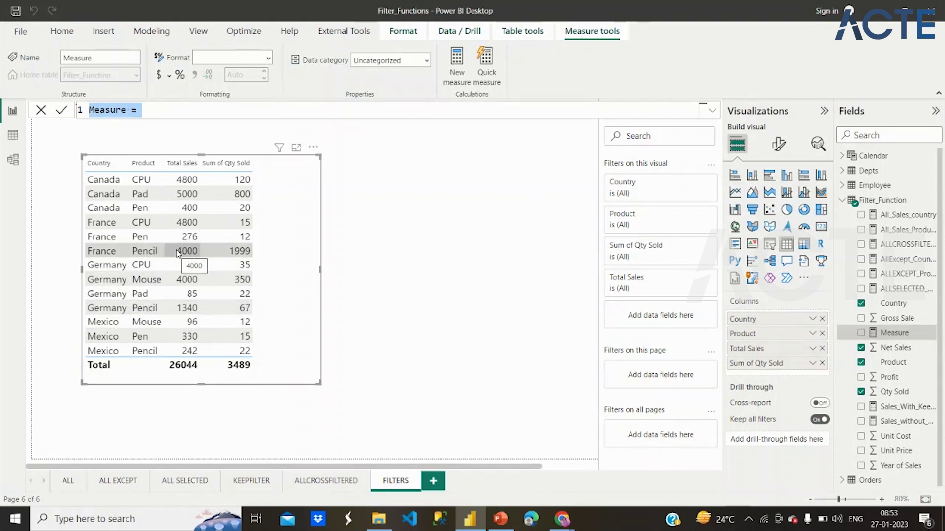
text(Co)
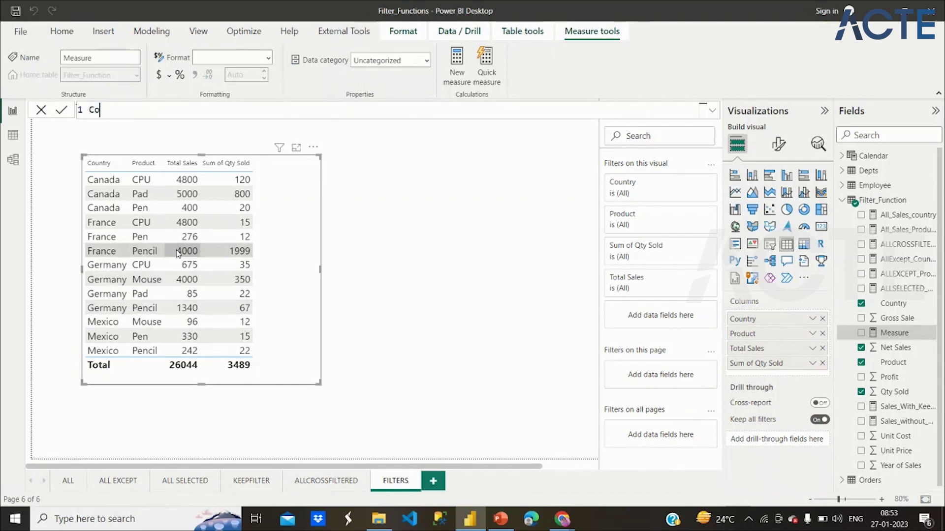
text(untroes_Mouse)
key(Left)
key(Left)
key(Left)
key(Left)
key(Left)
key(Left)
key(Left)
key(BackSpace)
text(w)
key(Right)
key(Right)
key(Right)
key(Right)
key(Right)
key(Right)
text(=)
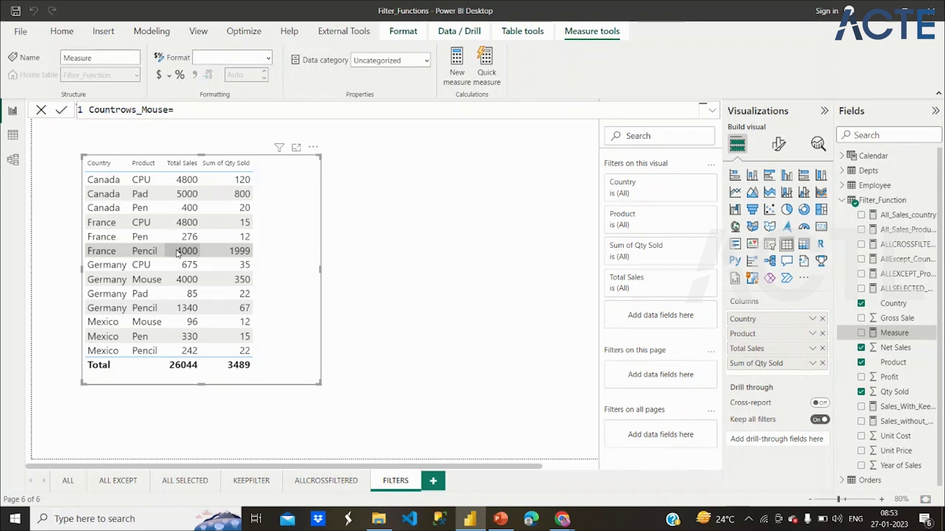
- Begin the Countrows_Mouse formula with COUNTROWS around a FILTER over the Filter_Function table
text(Co)
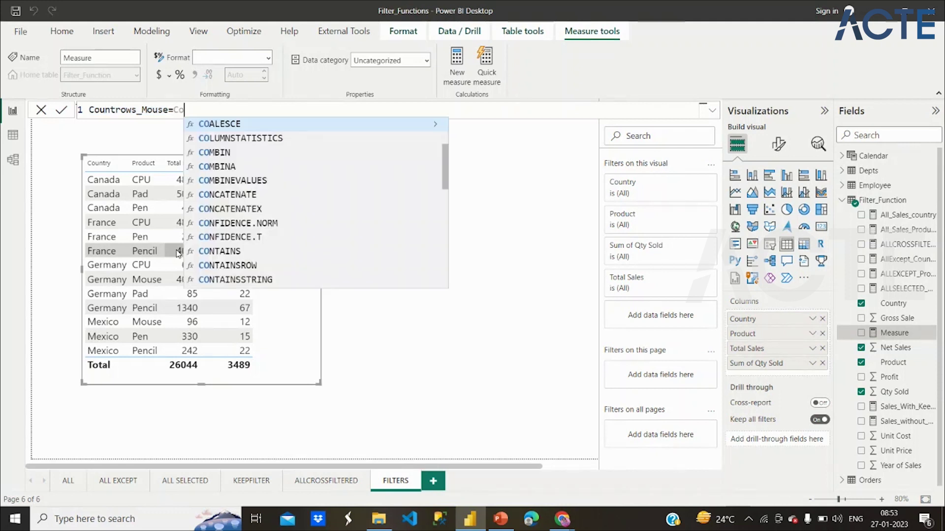
text(untr)
key(Tab)
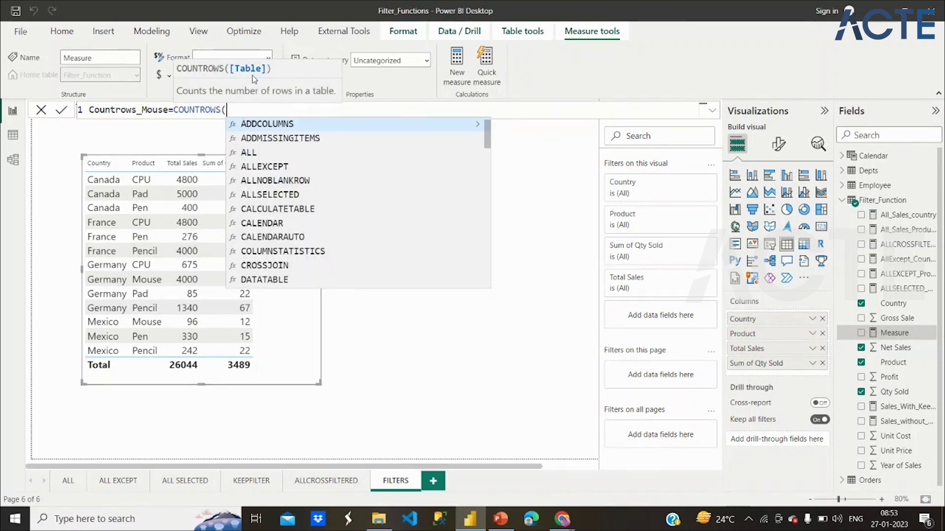
text(Fil)
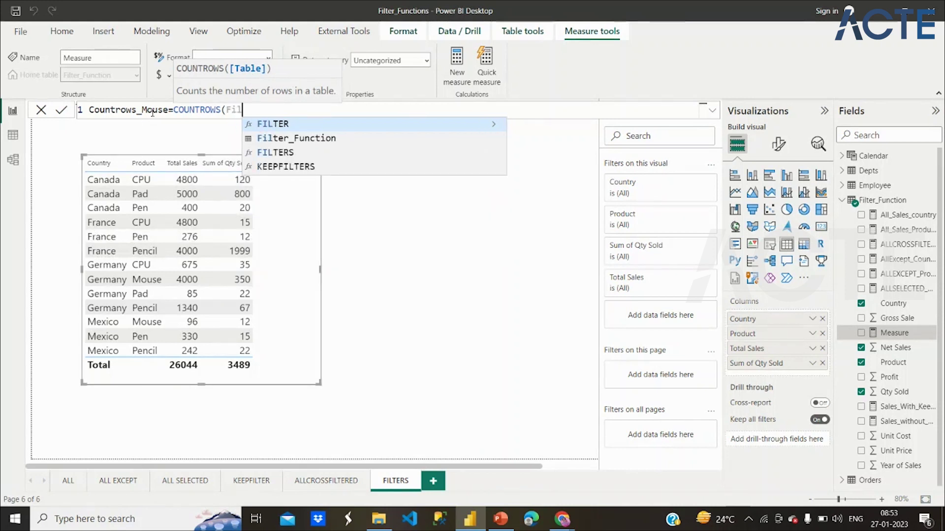
click(285, 129)
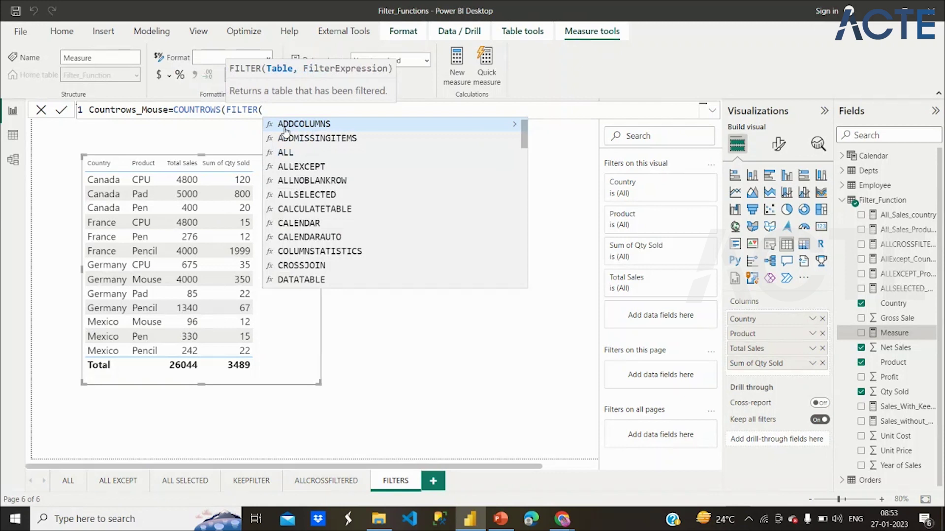
text(Filter_Function)
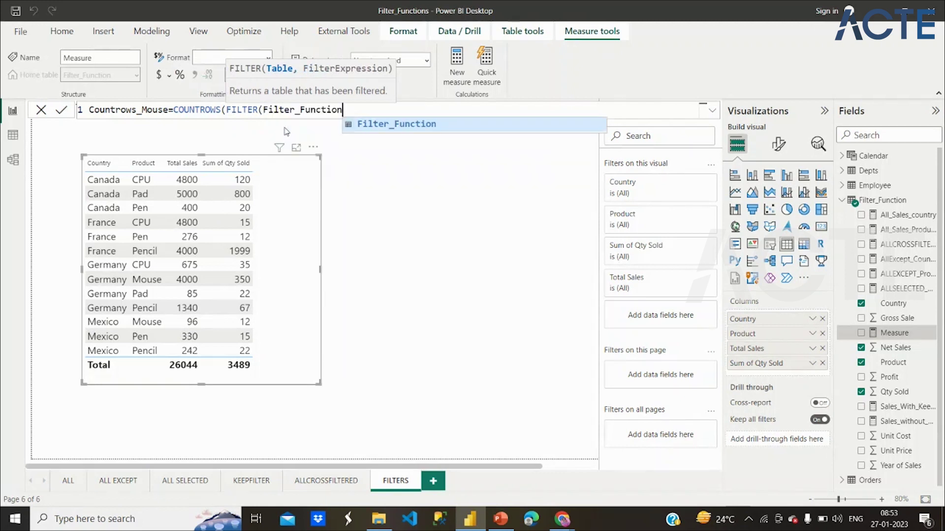
text(,)
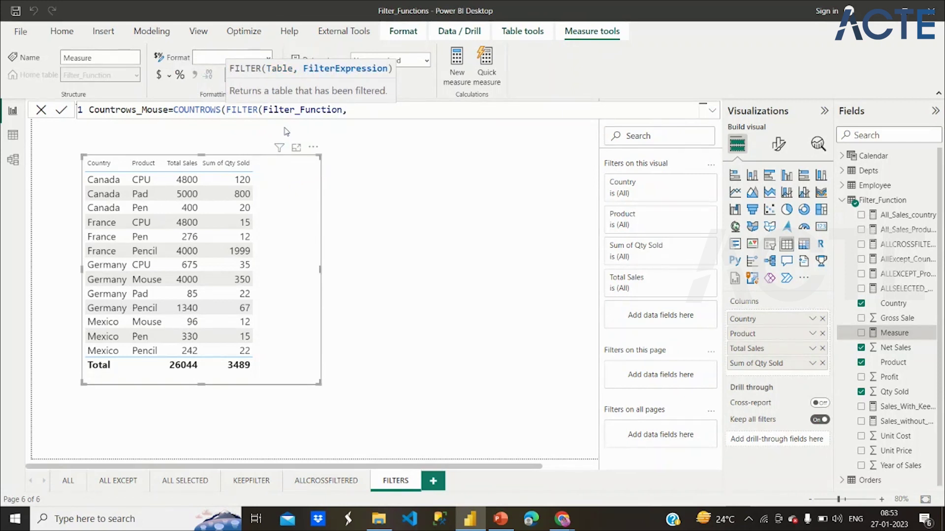
- Complete the FILTER condition as Filter_Function[Product]="Mouse", close both functions and commit the measure
text(pro)
key(Up)
key(Up)
key(Tab)
text(="Mouse")
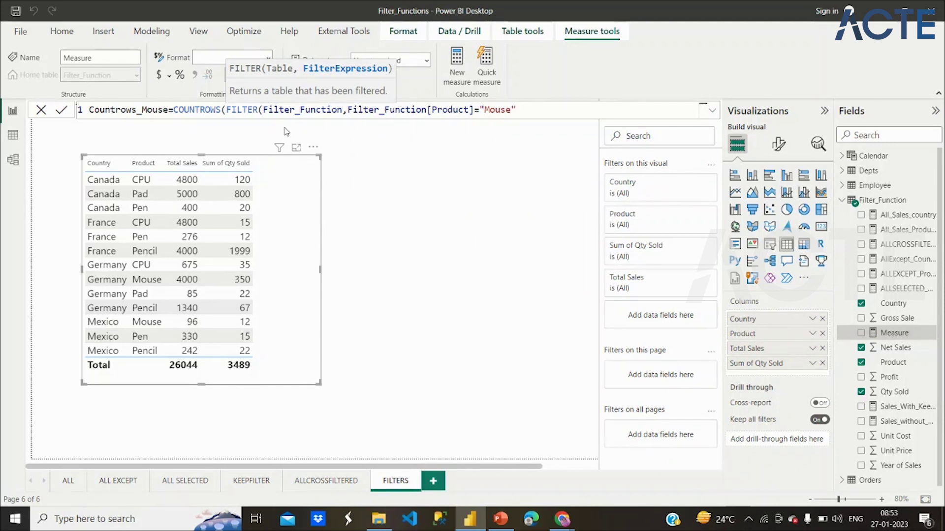
text()))
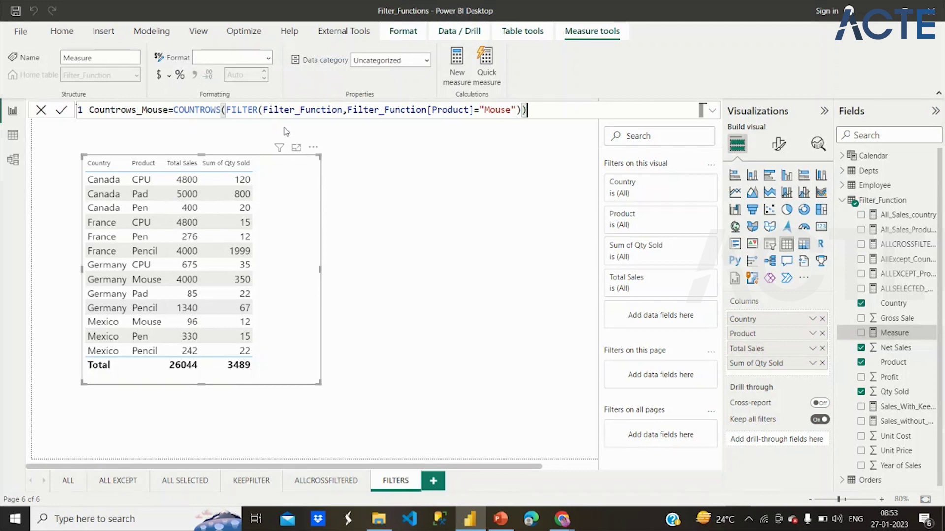
key(Return)
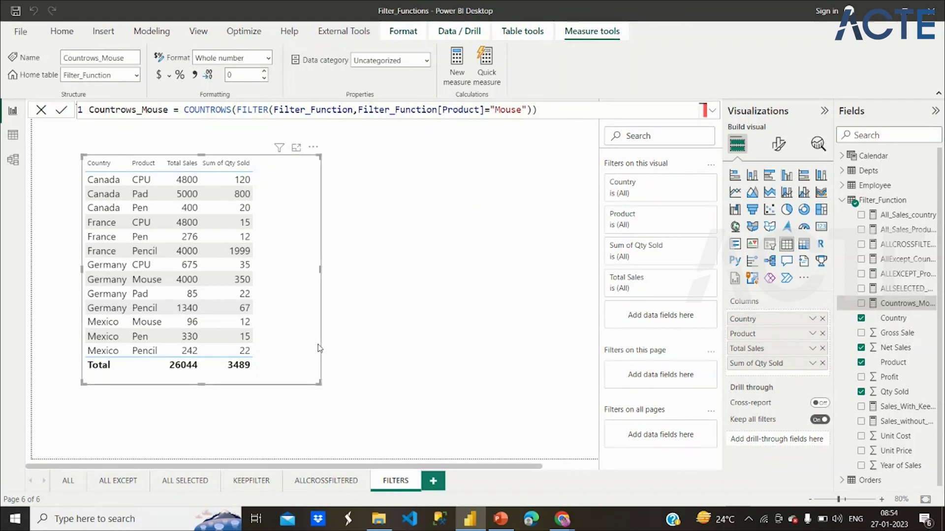
- Narrow the sales table visual so its frame fits closer around its columns
click(310, 394)
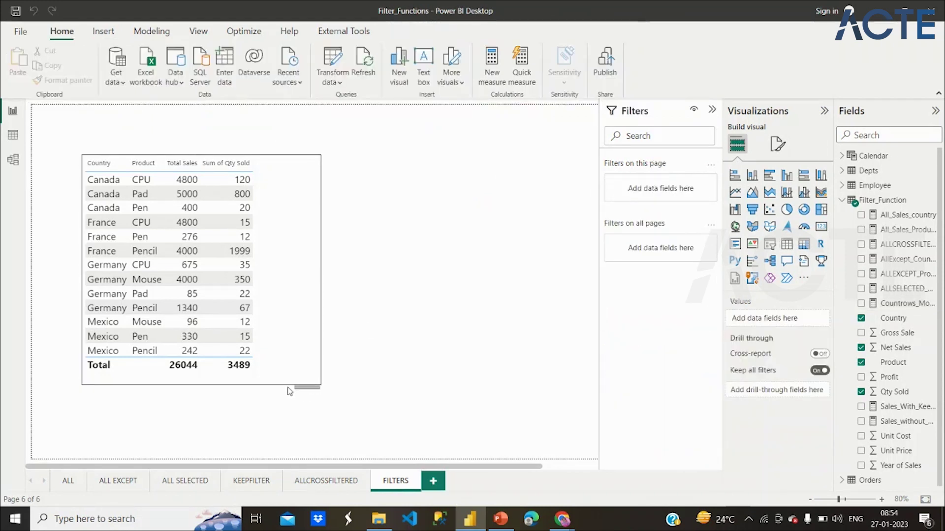
click(318, 382)
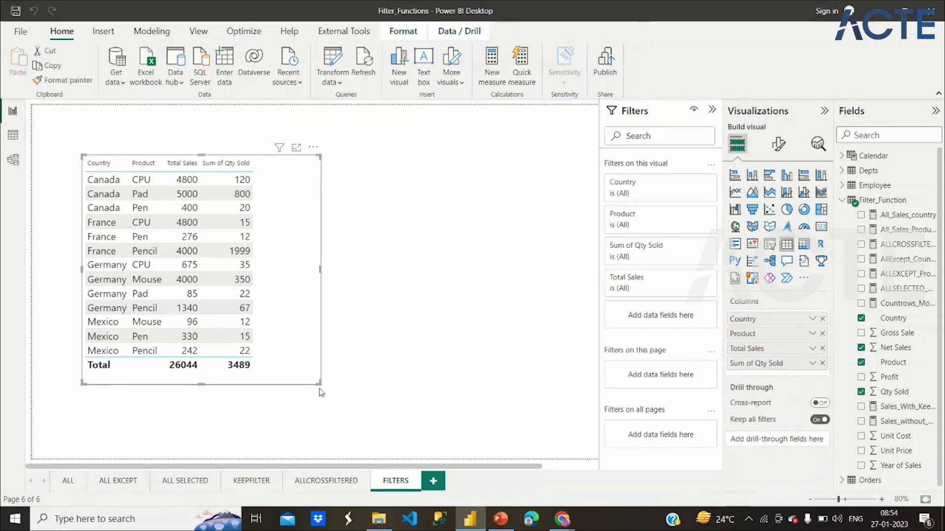
drag(320, 386, 278, 391)
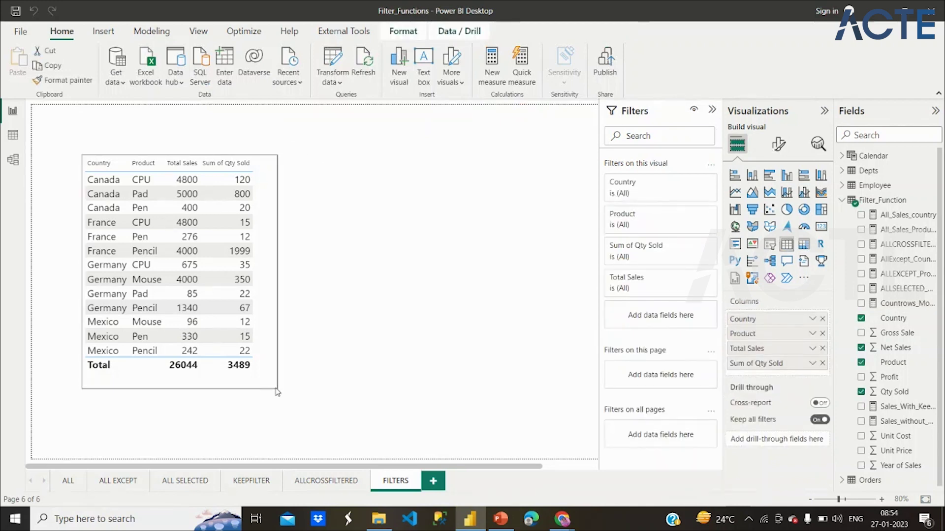
click(365, 347)
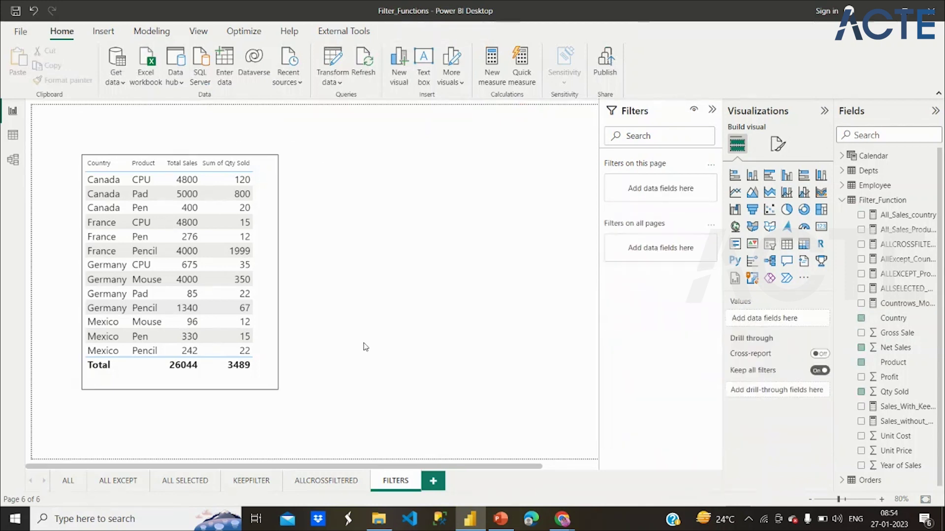
- Add a card showing Countrows_Mouse beside the table, shrink it slightly and position it near the table's upper part
click(820, 227)
drag(477, 387, 408, 227)
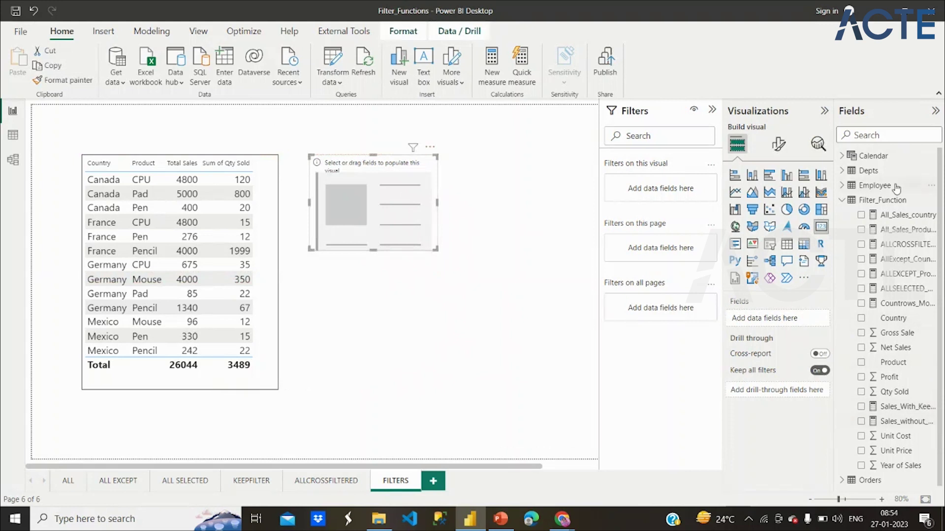
click(861, 303)
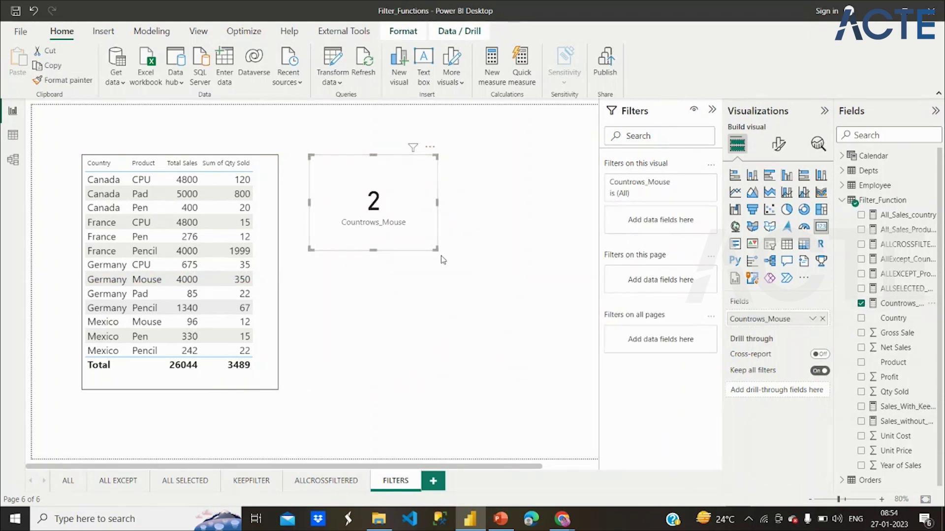
drag(436, 250, 421, 233)
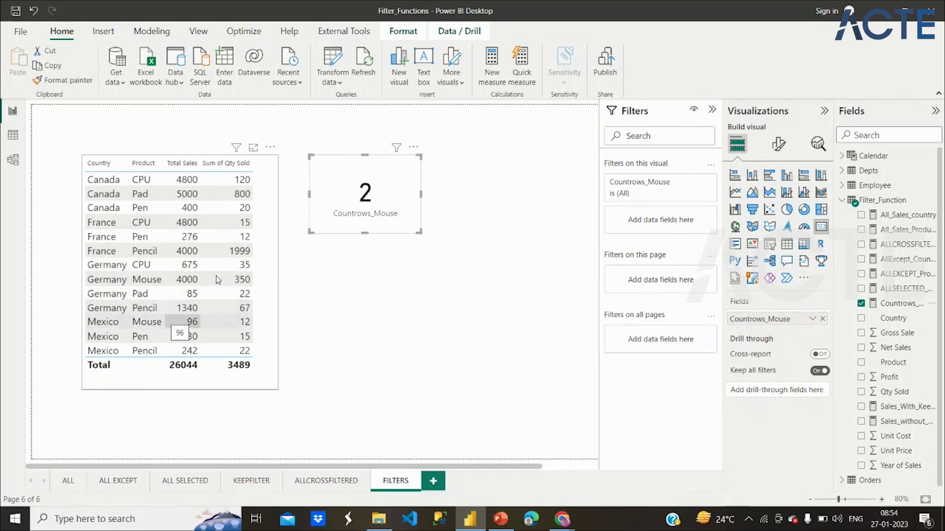
drag(402, 197, 401, 206)
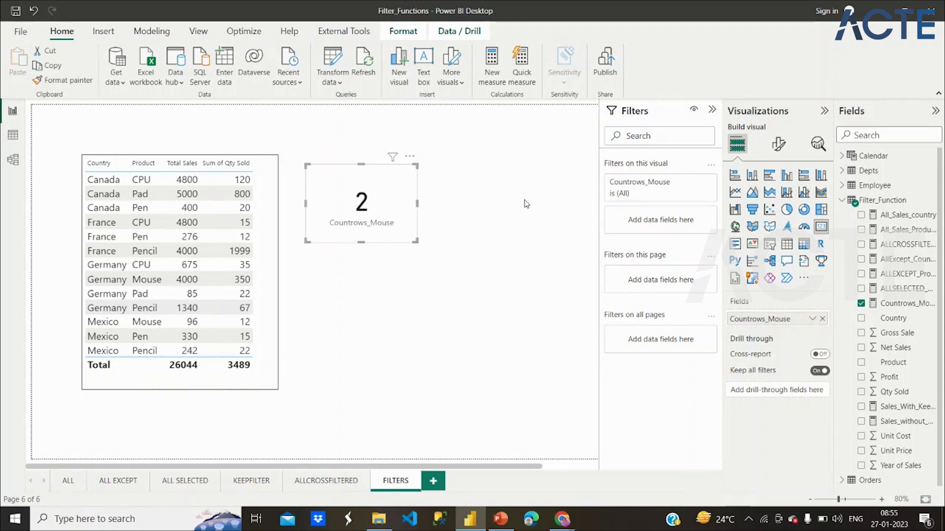
click(526, 203)
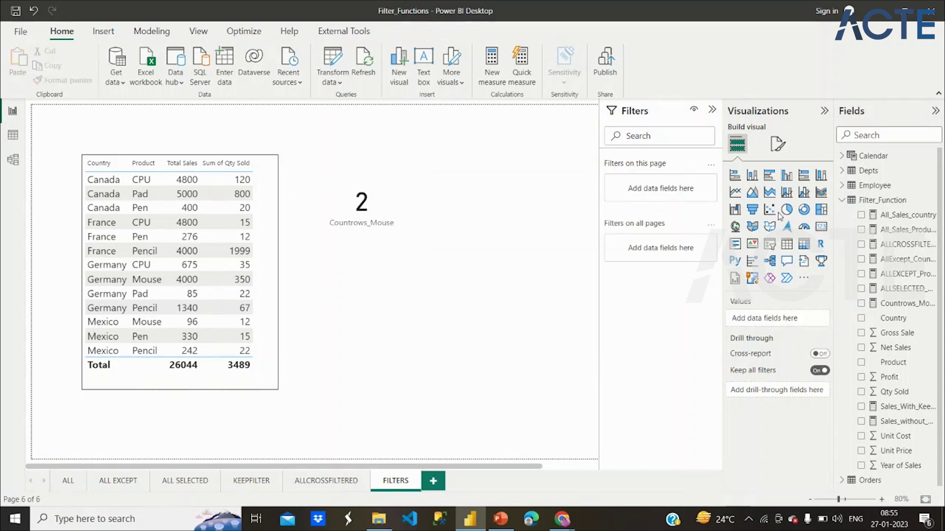
- Create a new measure in the Filter_Function table, beginning its definition with Sales= CALCULATE(sum
right_click(875, 201)
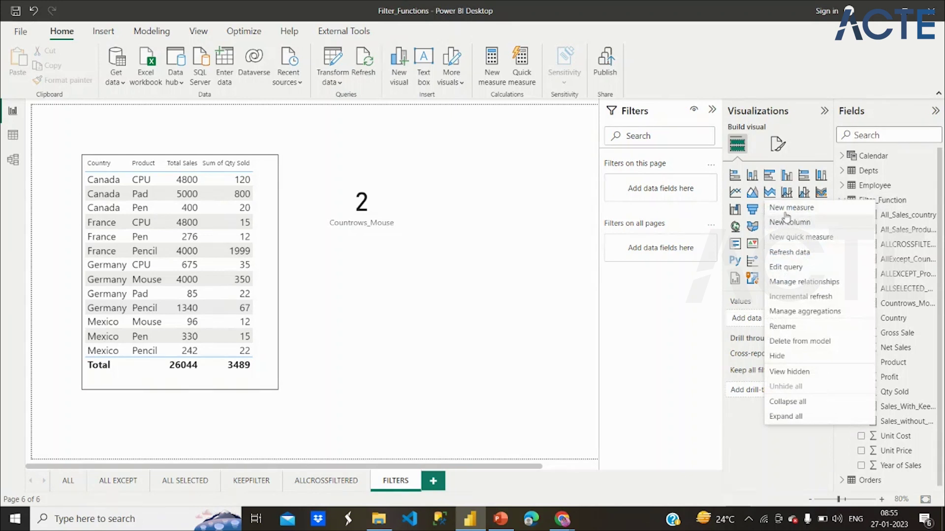
click(785, 212)
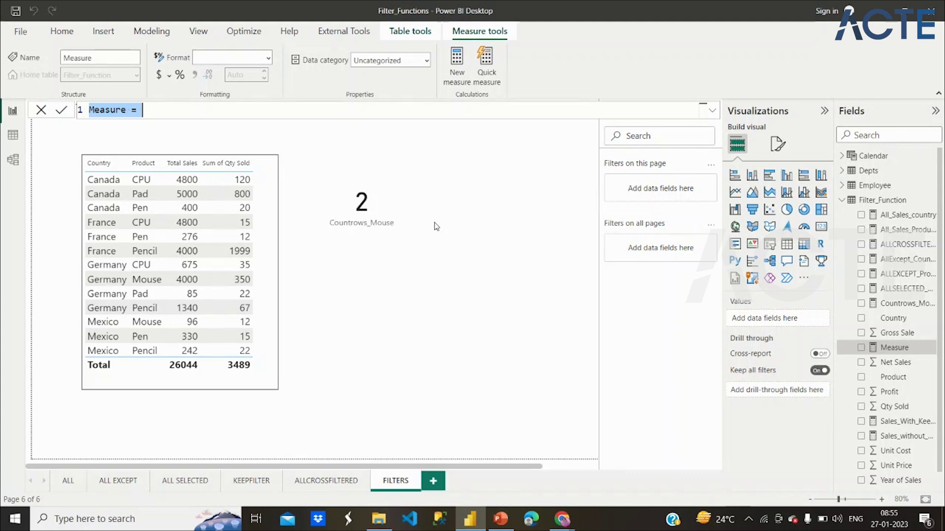
text(Sales)
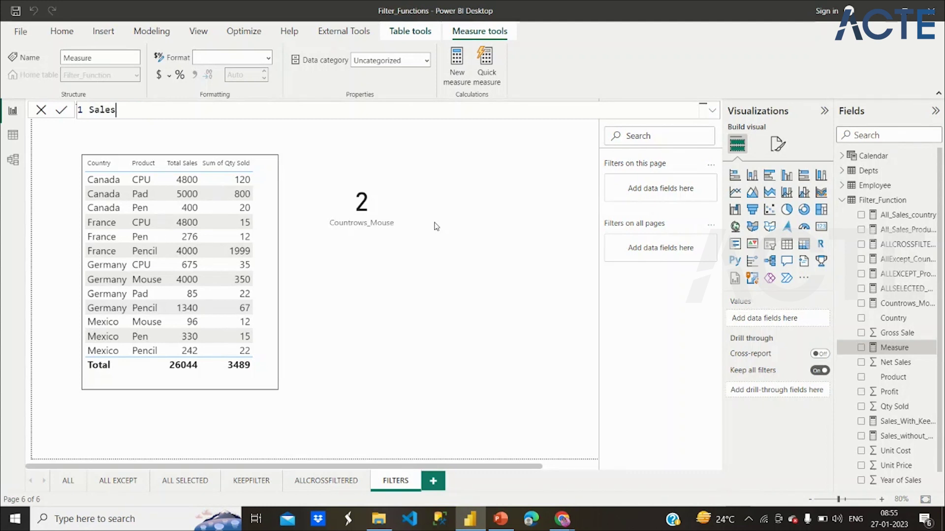
text(= CALCULATE()
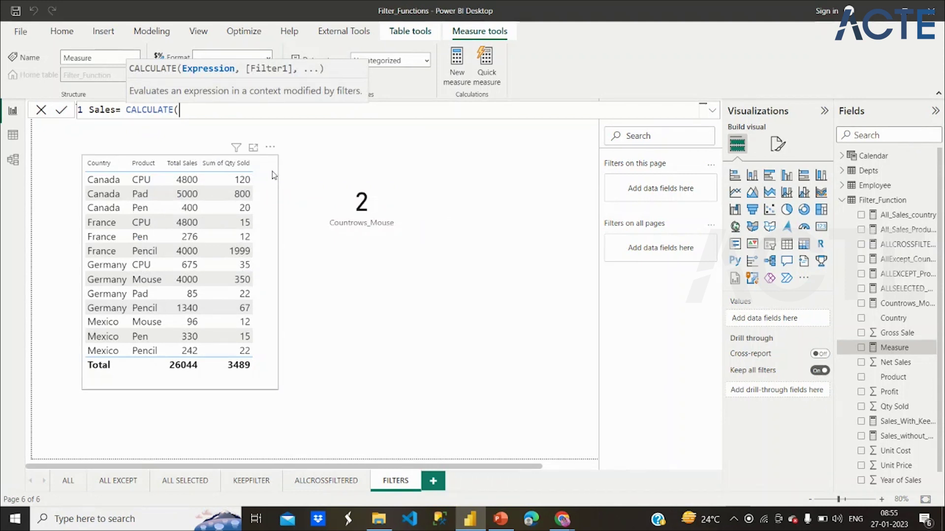
text(sum)
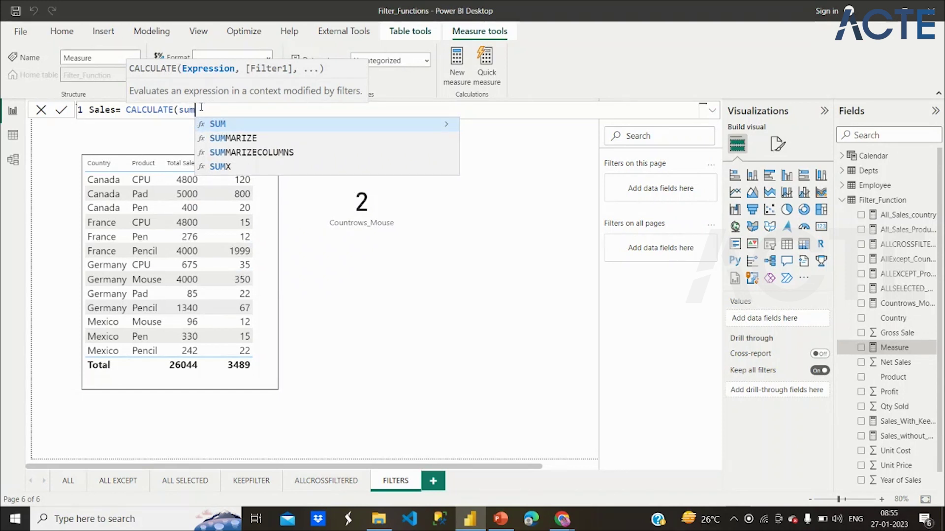
- Change the new measure's name in the formula to Total_Net_Sales
click(90, 109)
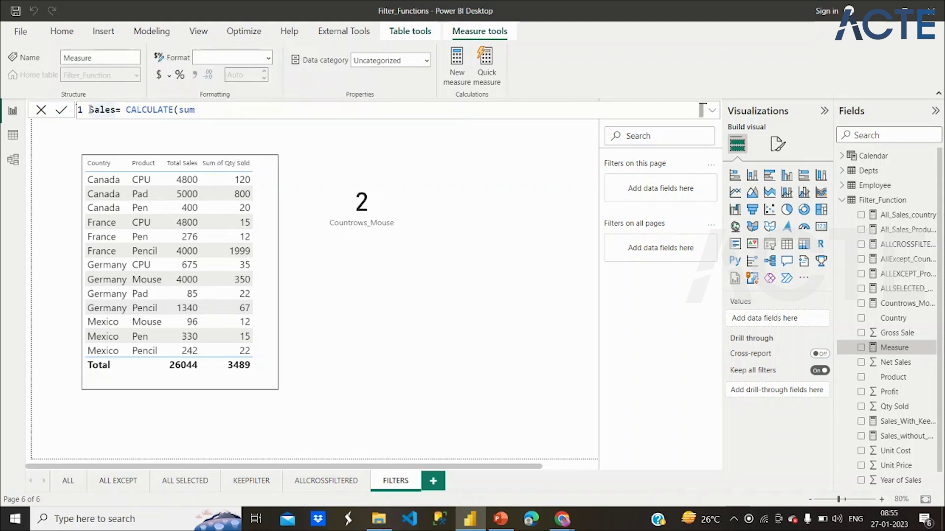
text(Total_)
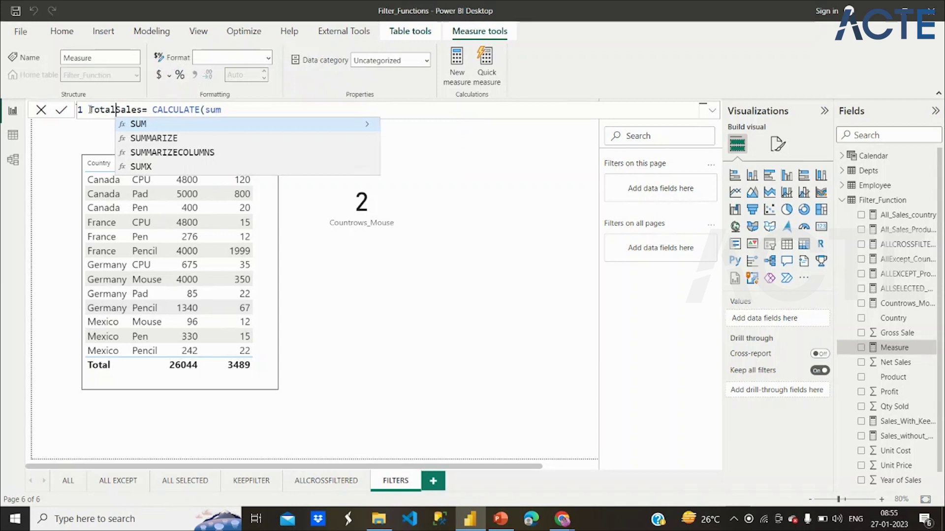
text(Net)
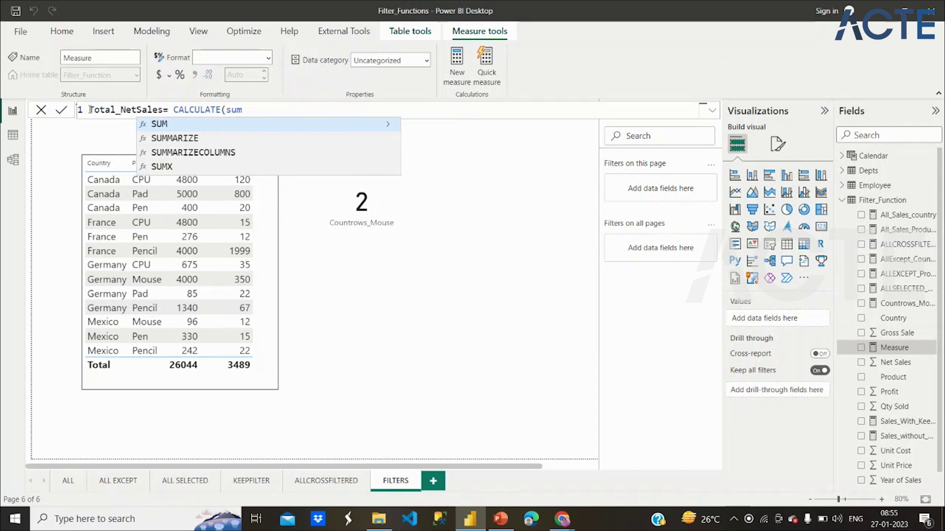
text(_)
- Remove the CALCULATE wrapper from the Total_Net_Sales formula, leaving only the sum function
click(232, 109)
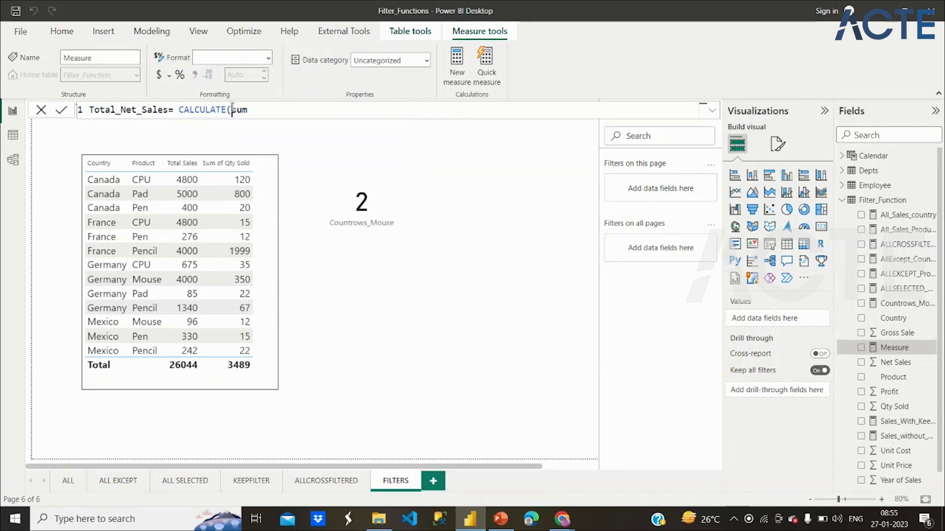
key(BackSpace)
key(BackSpace)
key(BackSpace)
key(BackSpace)
key(BackSpace)
key(BackSpace)
key(BackSpace)
key(BackSpace)
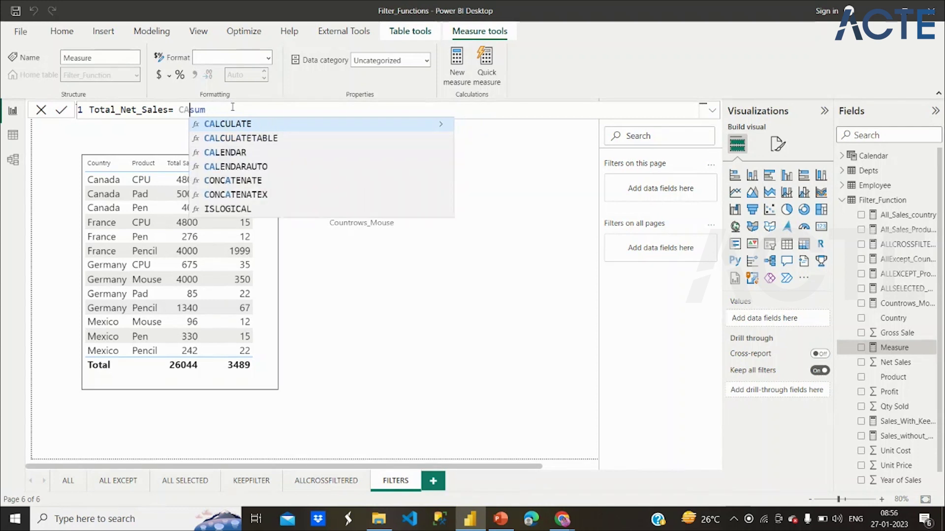
key(BackSpace)
key(BackSpace)
- Complete the Total_Net_Sales formula as sum(Filter_Function[Net Sales]) and commit the measure
key(Right)
key(Right)
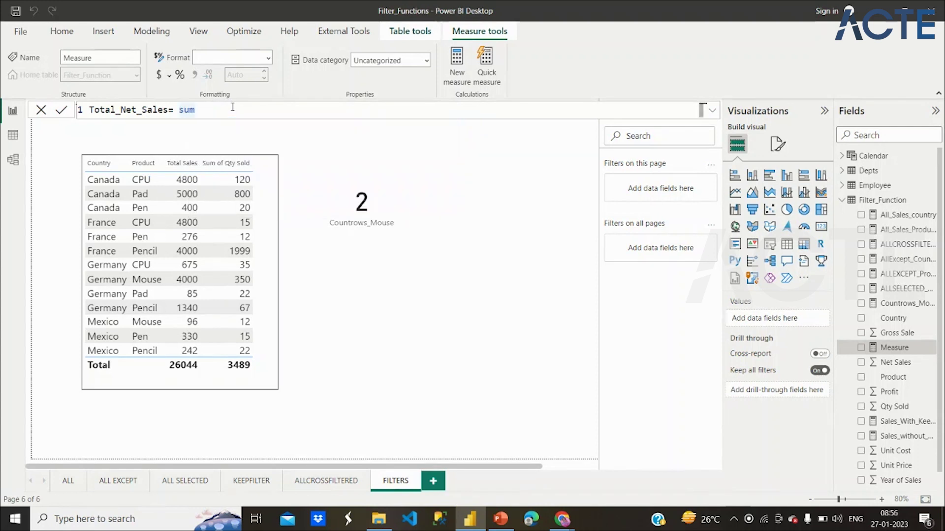
text((ne)
key(Tab)
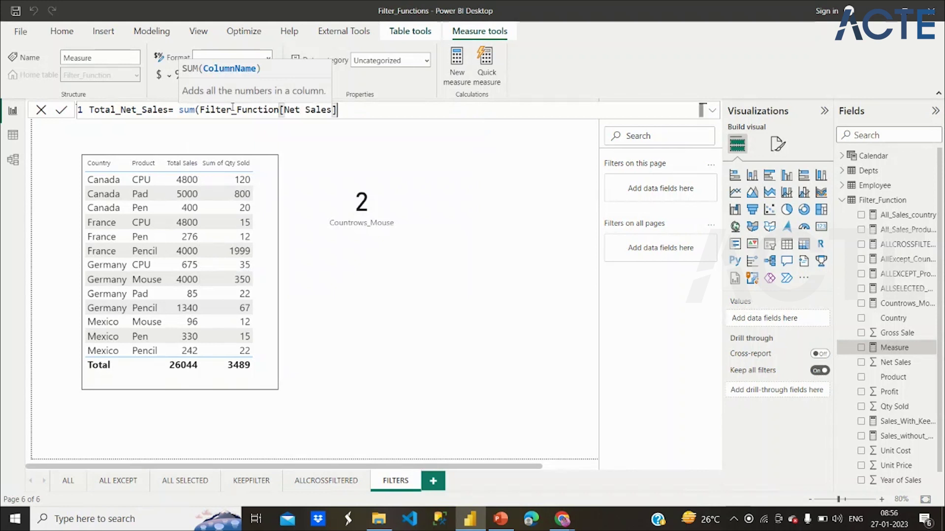
text())
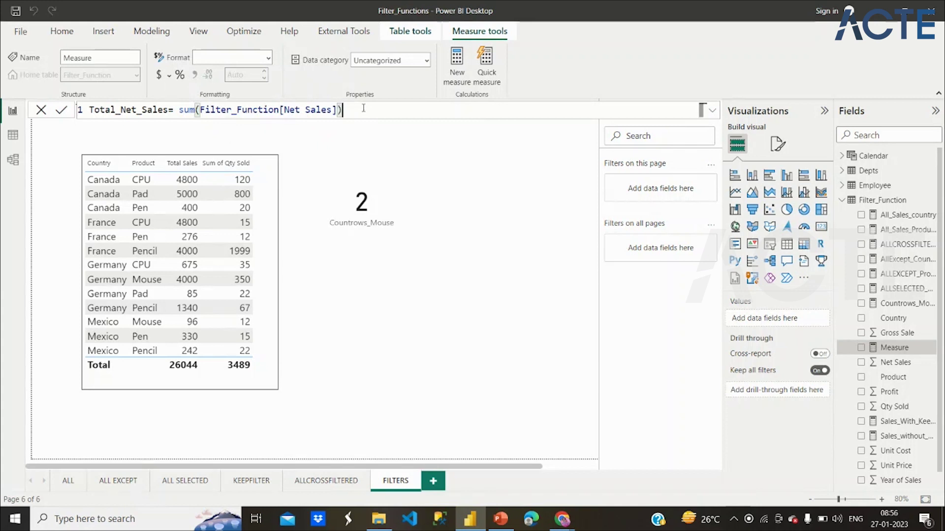
key(Return)
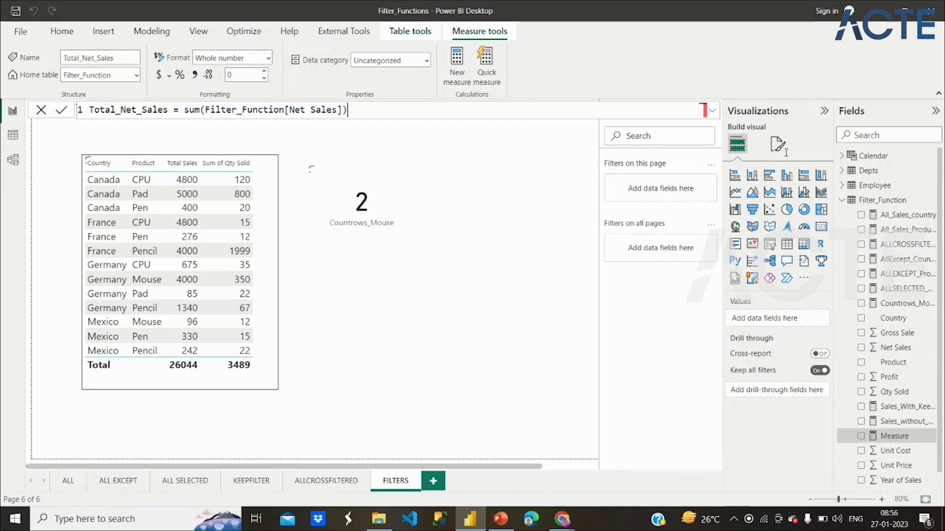
- Create a new measure in the Filter_Function table, beginning its definition with Sales=CALCULATE([Total_Net_Sales]
right_click(868, 206)
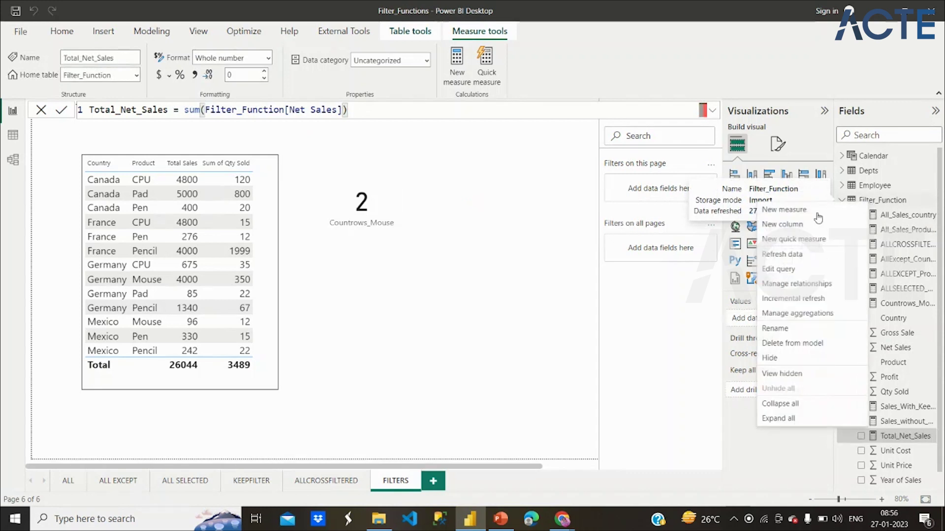
click(812, 217)
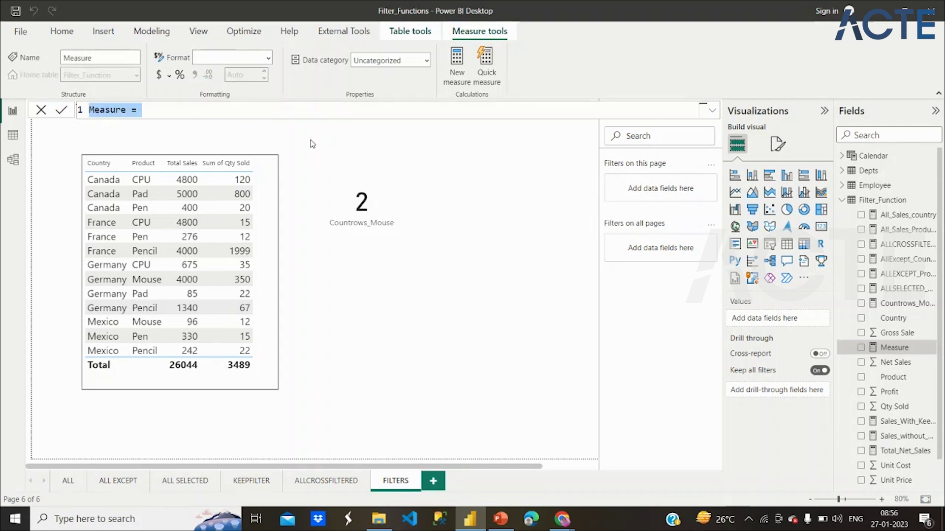
text(Sales)
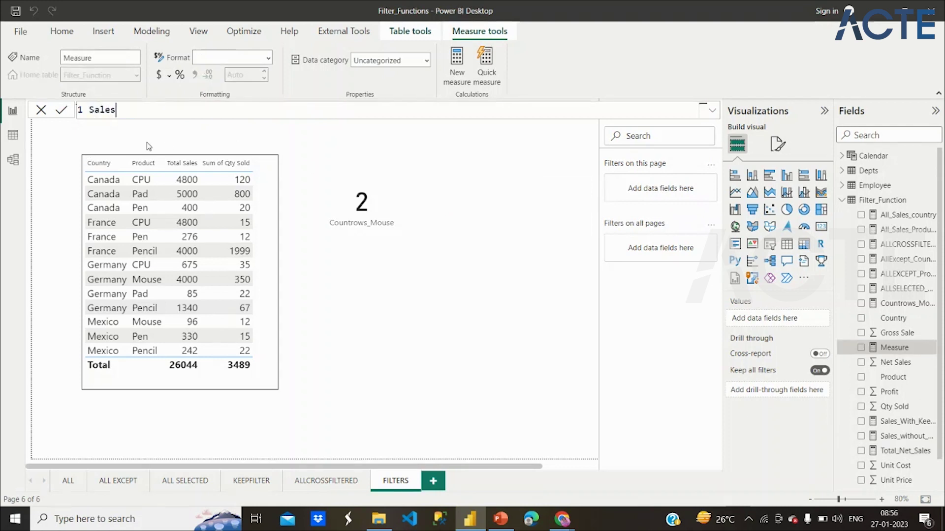
text(=CALCULATE()
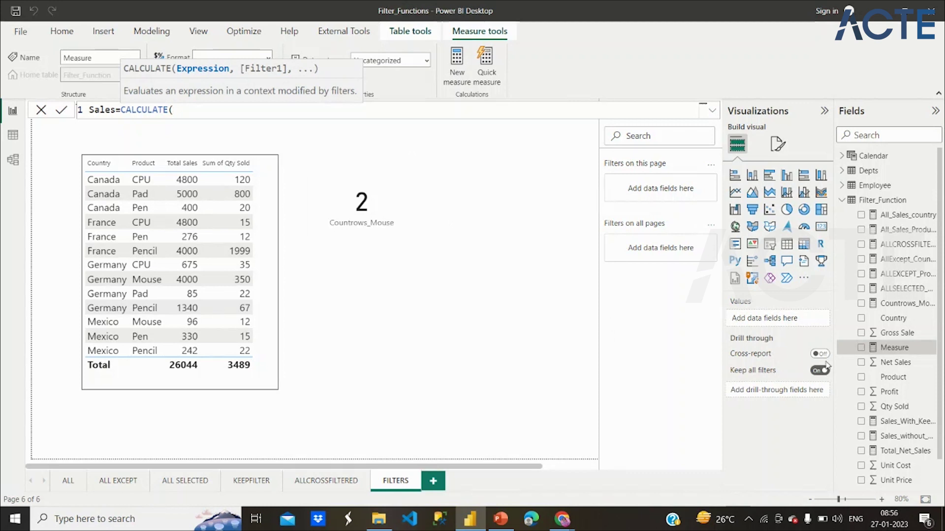
scroll(892, 438, down, 2)
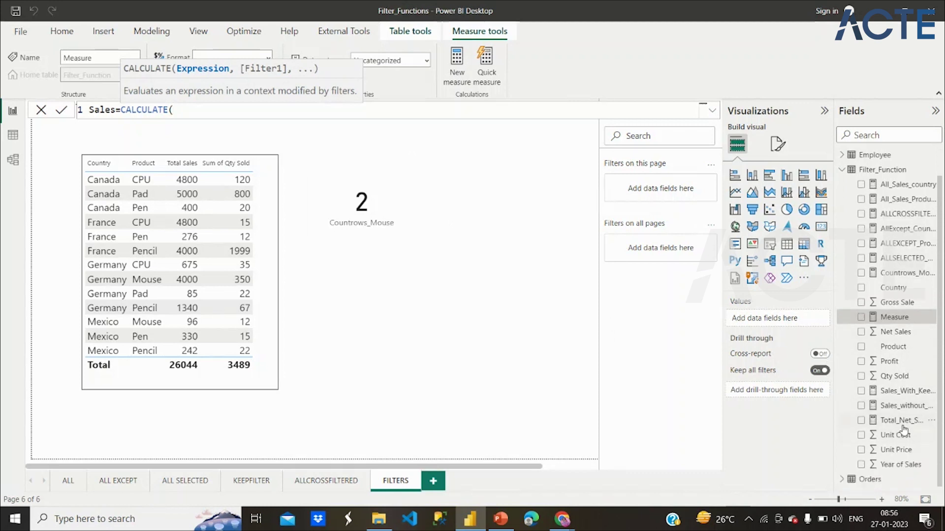
text([)
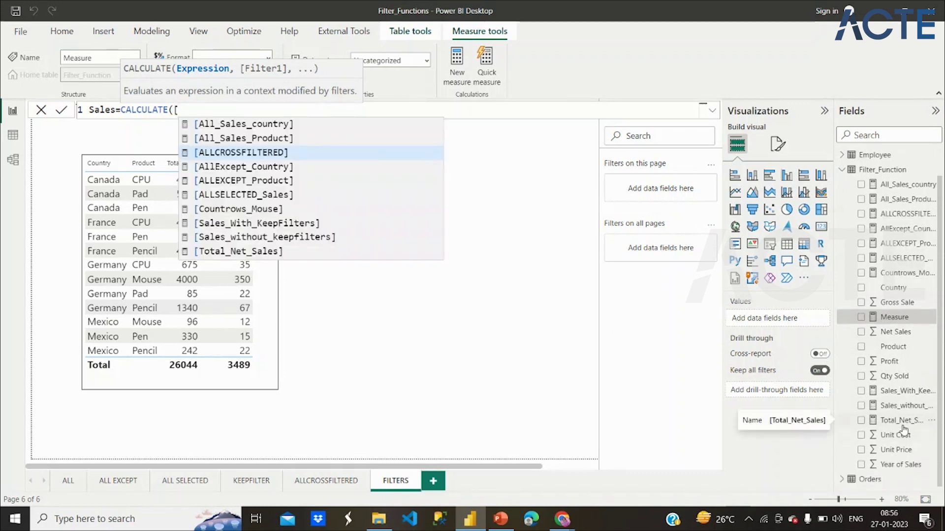
text(Tot)
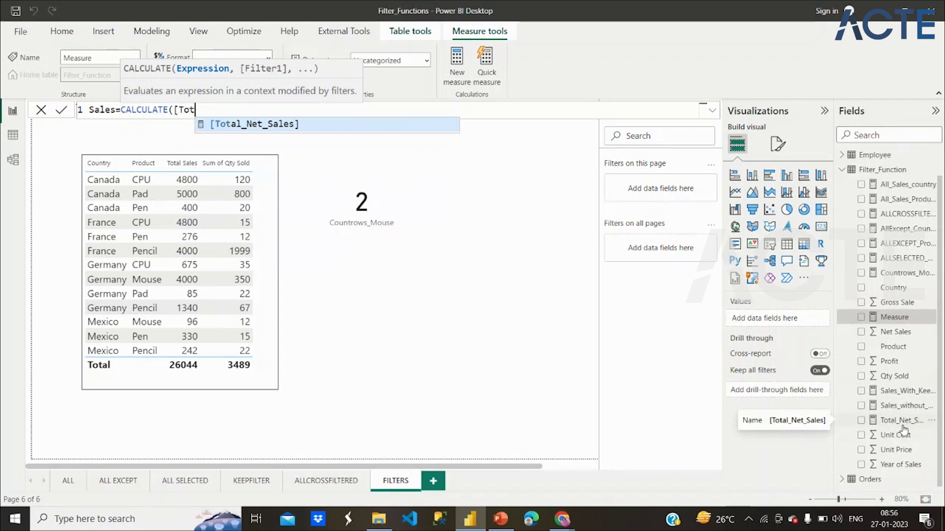
key(Tab)
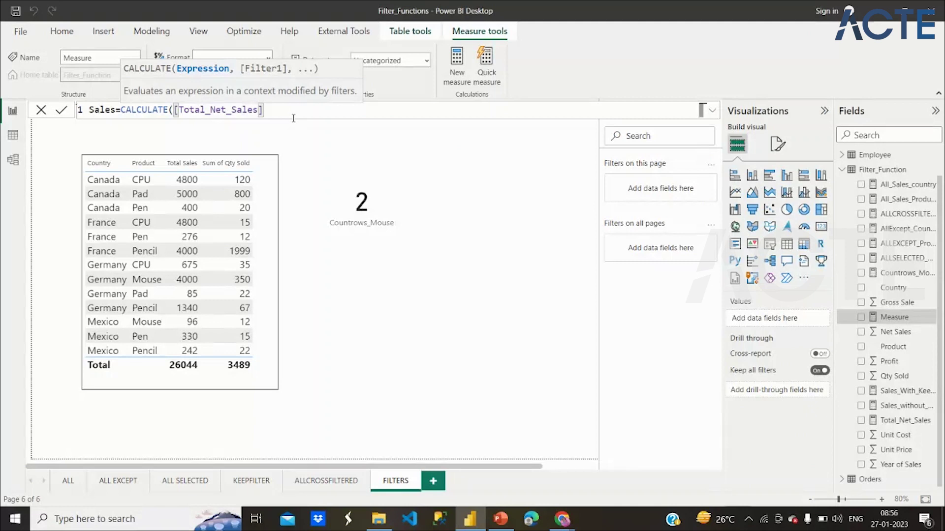
- Add a Filter function as the CALCULATE filter argument, with the Filter_Function table as its first argument
text(,)
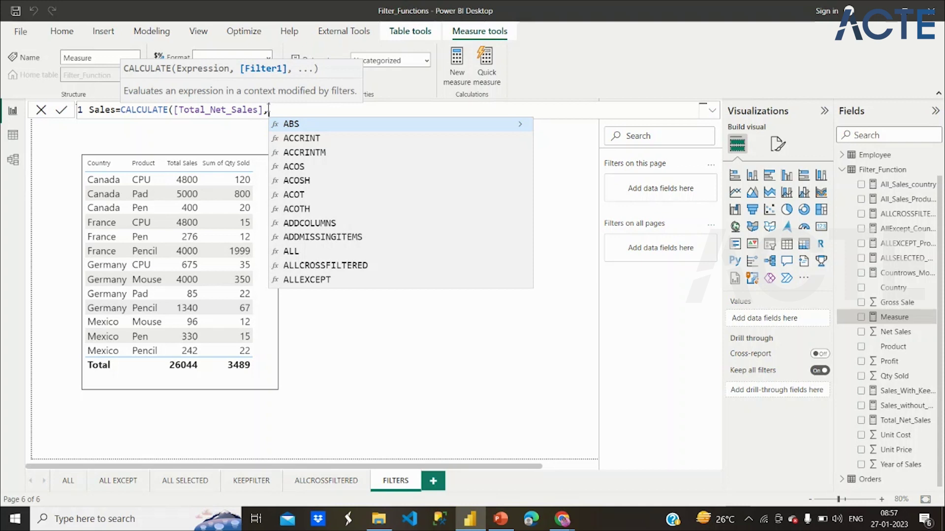
text(Filter)
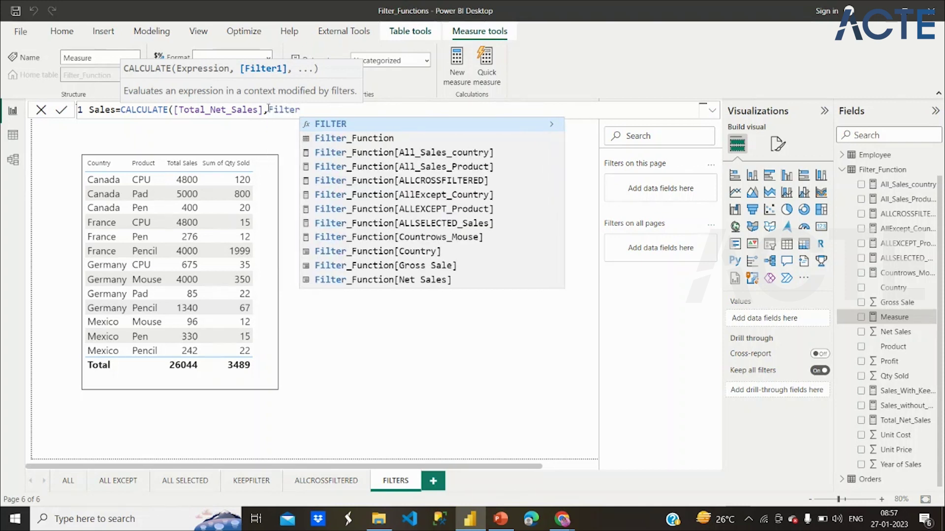
text(()
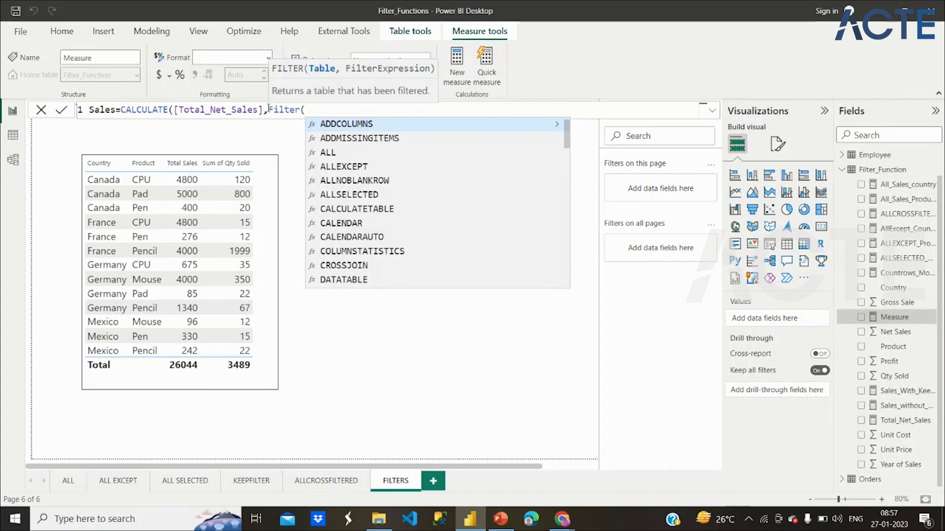
text(Dil)
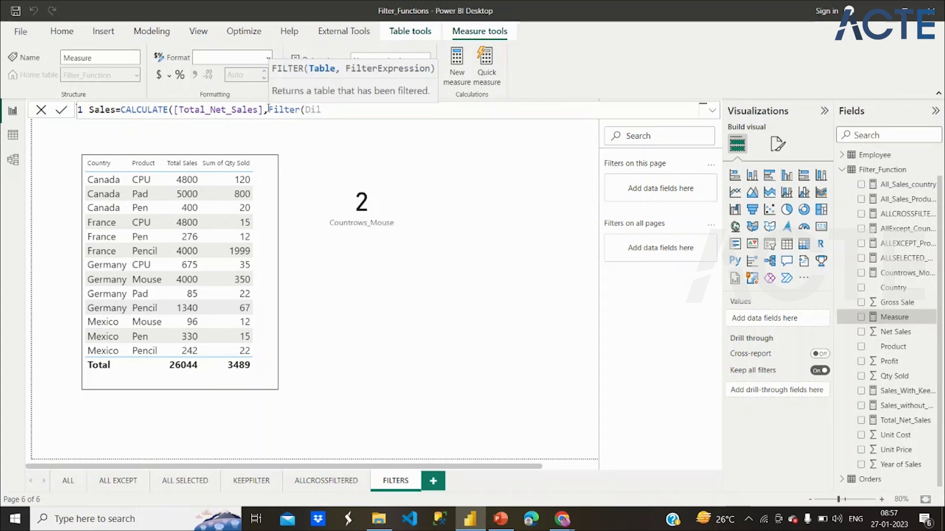
key(BackSpace)
key(BackSpace)
key(BackSpace)
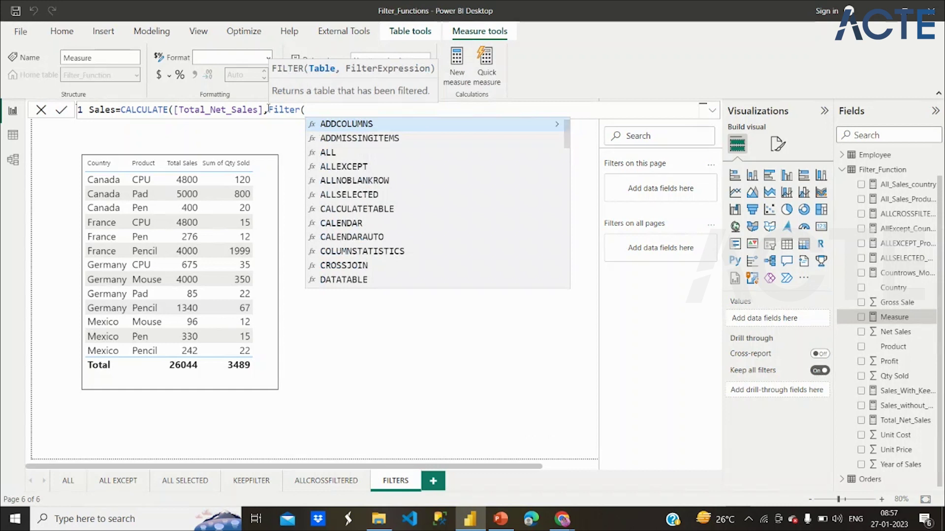
text(fi)
key(Down)
key(Tab)
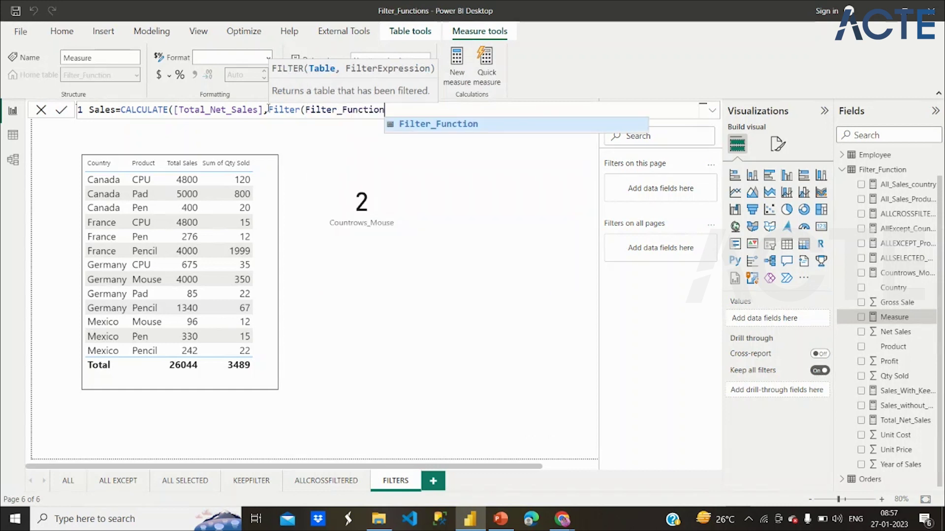
text(,)
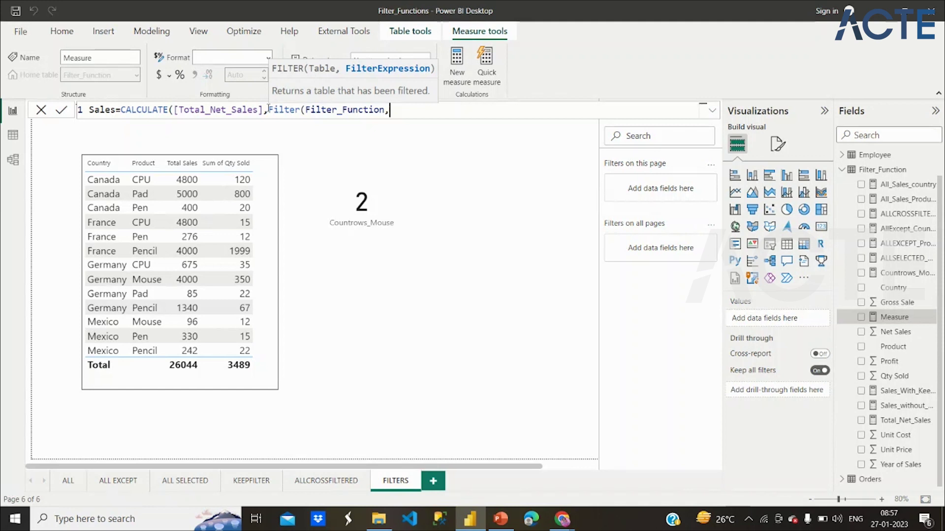
- Complete the Sales formula with the filter condition Filter_Function[Country]="Mexico", close both functions and commit the measure
text(F)
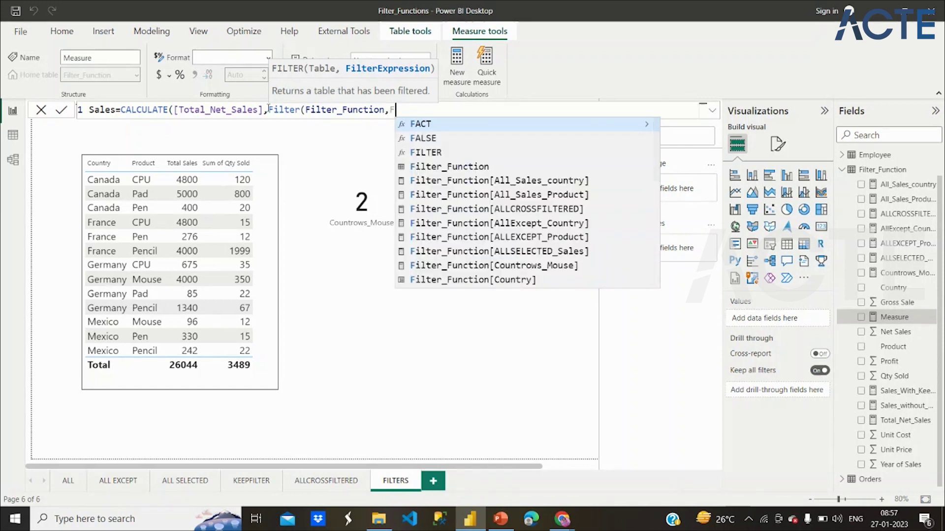
key(Down)
key(Down)
key(Down)
key(Down)
key(Down)
key(Down)
key(Down)
key(Down)
key(Down)
key(Down)
key(Down)
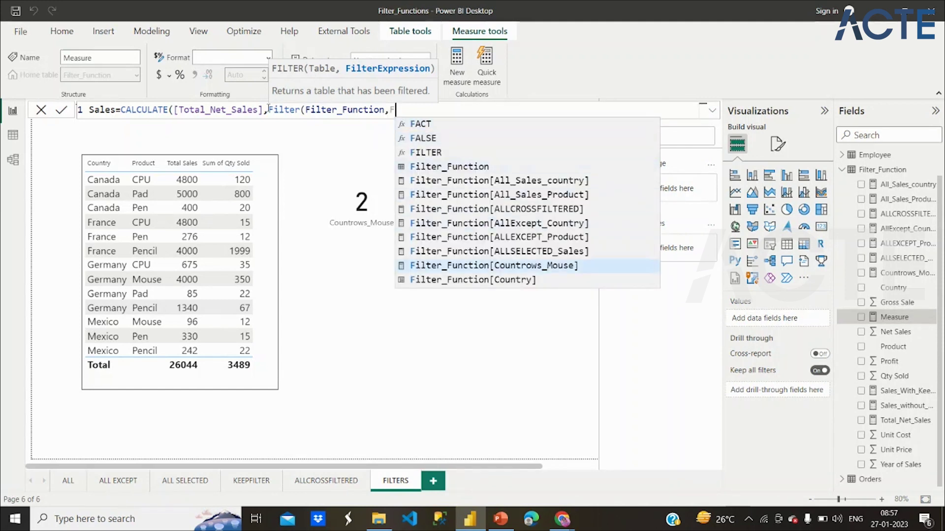
key(Tab)
text(=)
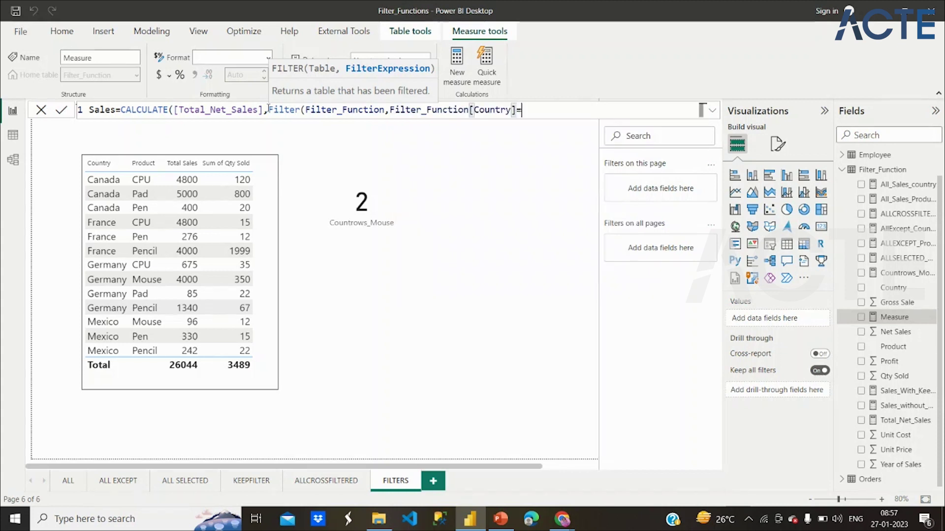
text("Mexico")
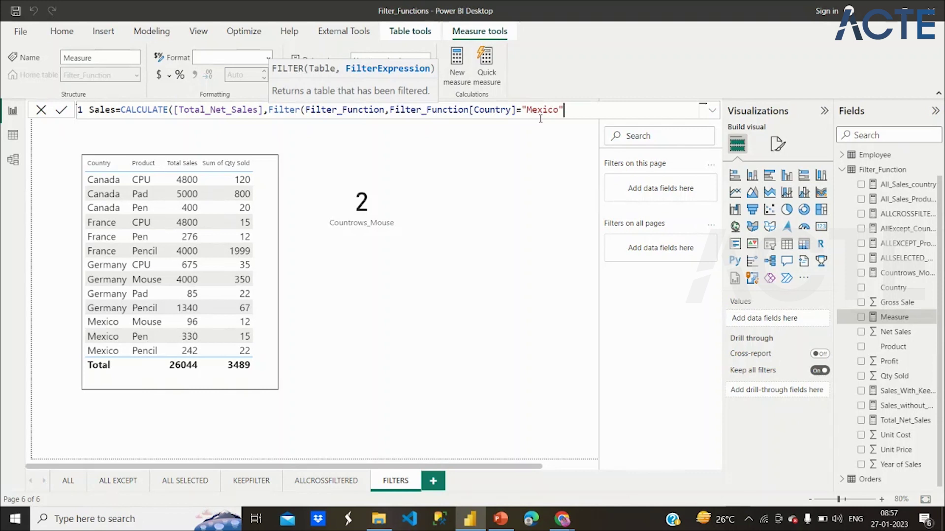
text()))
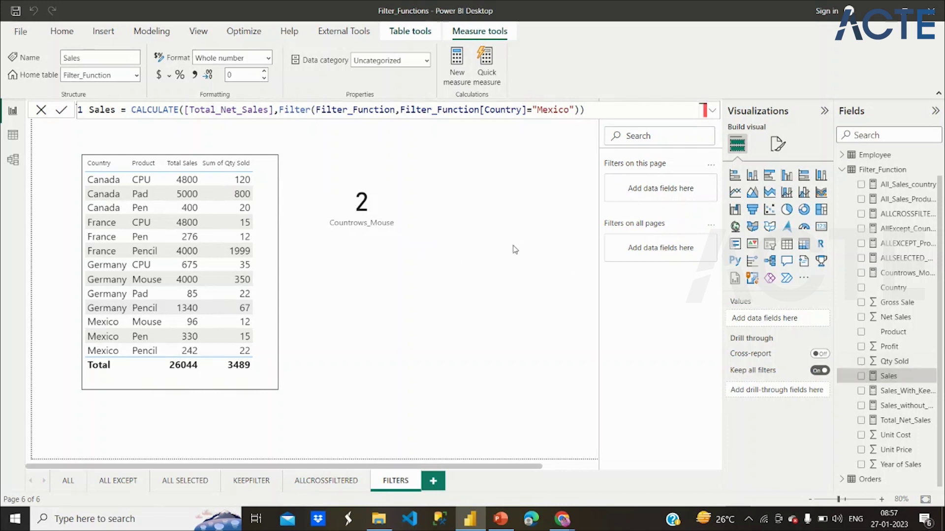
- Show the Sales measure in a new card visual, reduce its height and place it beside the Countrows_Mouse card
click(599, 333)
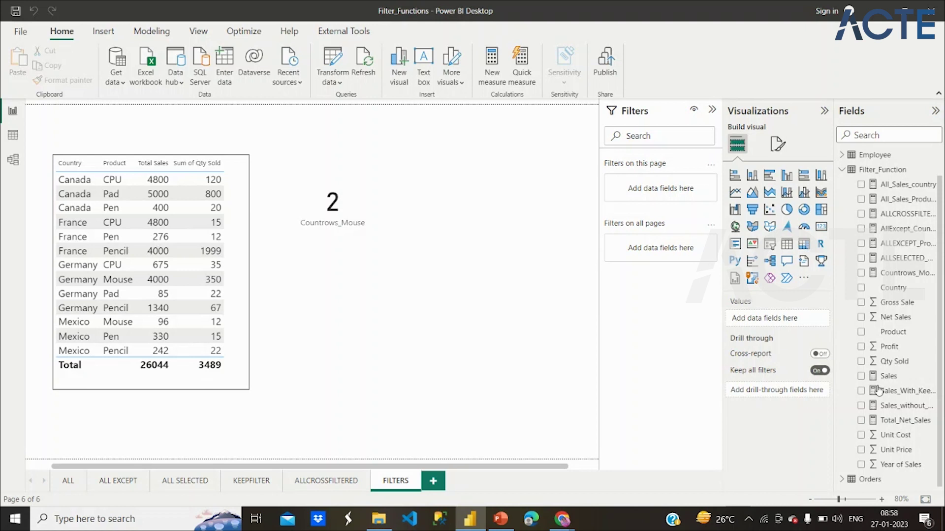
click(861, 377)
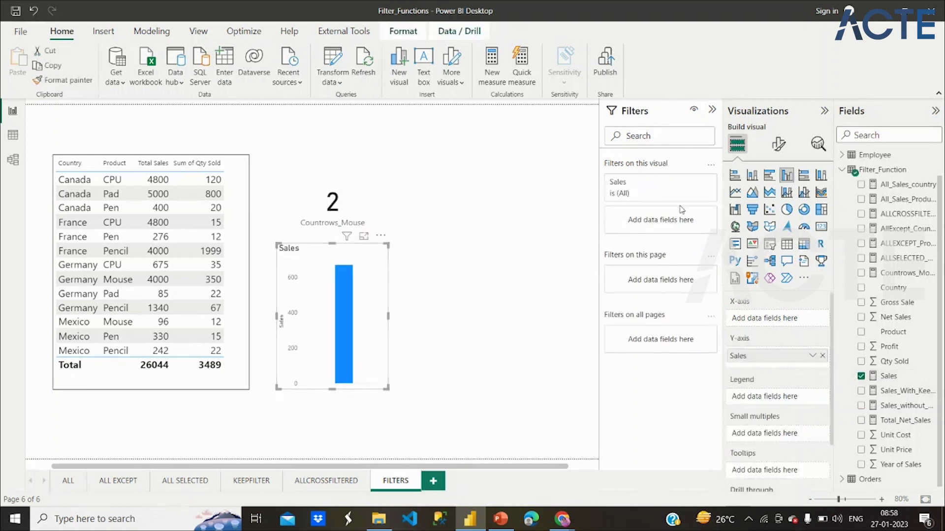
click(822, 227)
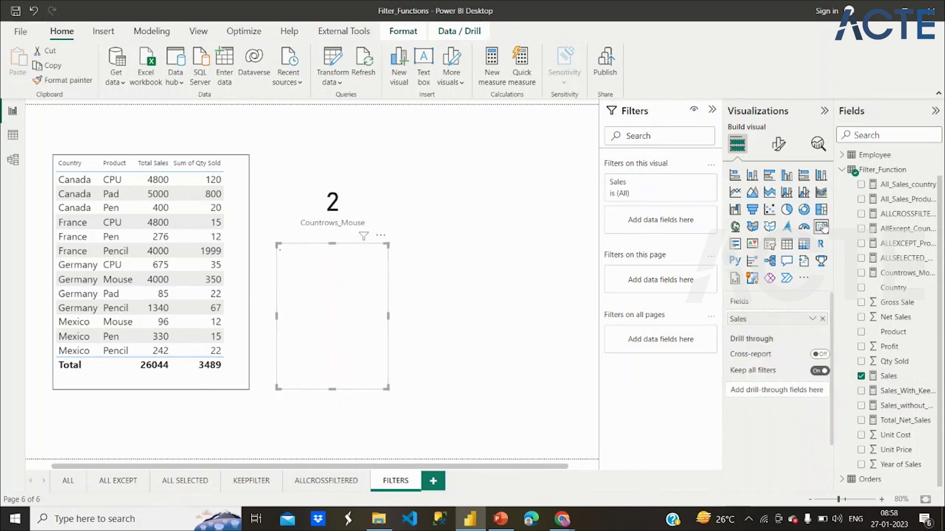
drag(388, 388, 388, 331)
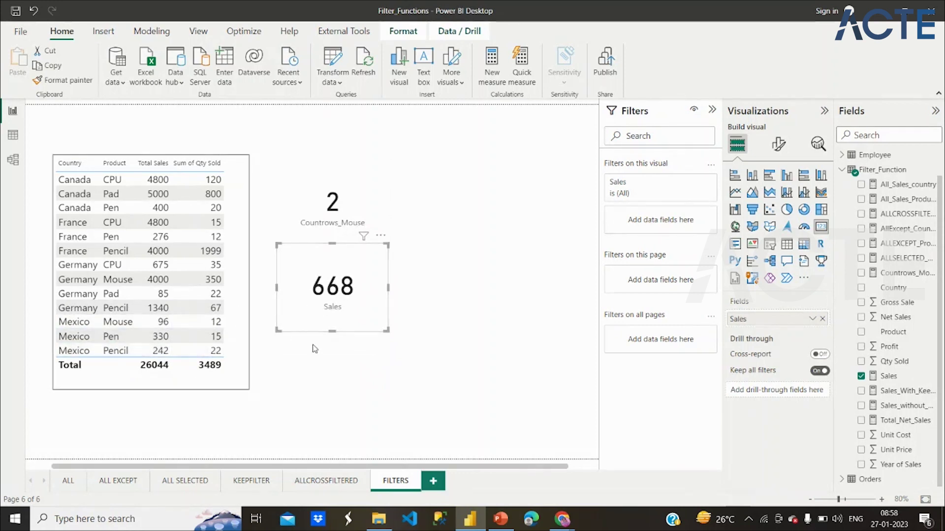
drag(323, 302, 480, 215)
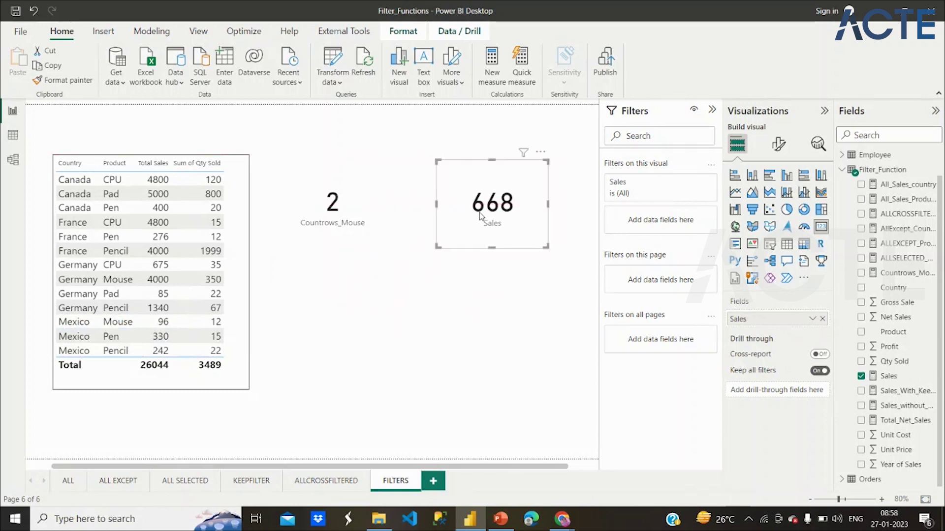
- Review the Sales measure's formula, examining the Filter_Function table argument and the Country condition
click(886, 376)
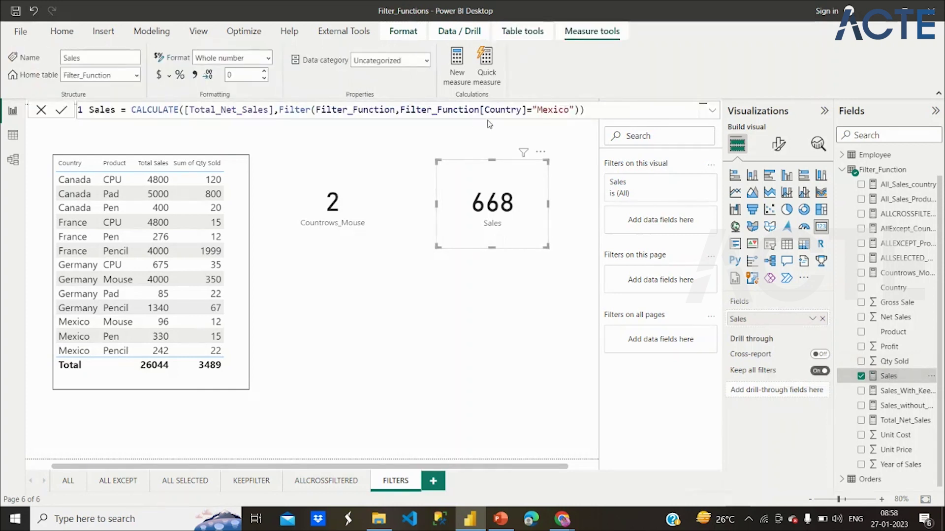
drag(405, 112, 575, 109)
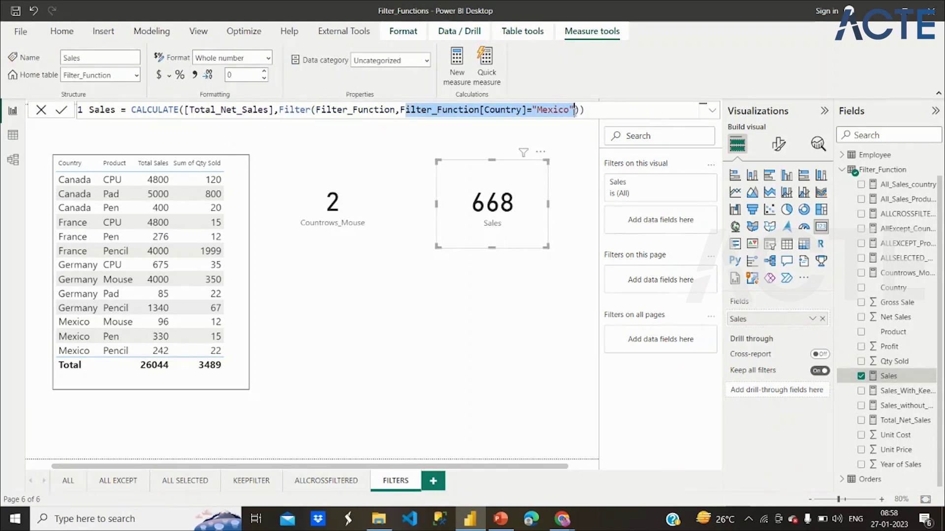
text())
click(252, 481)
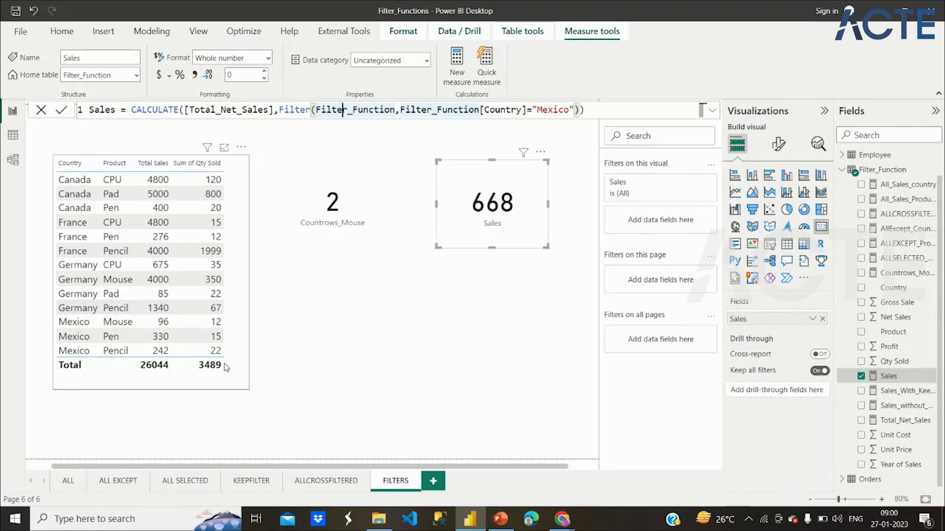
- Create a new calculated table in the data view and name it Filter_Country in its formula
click(13, 138)
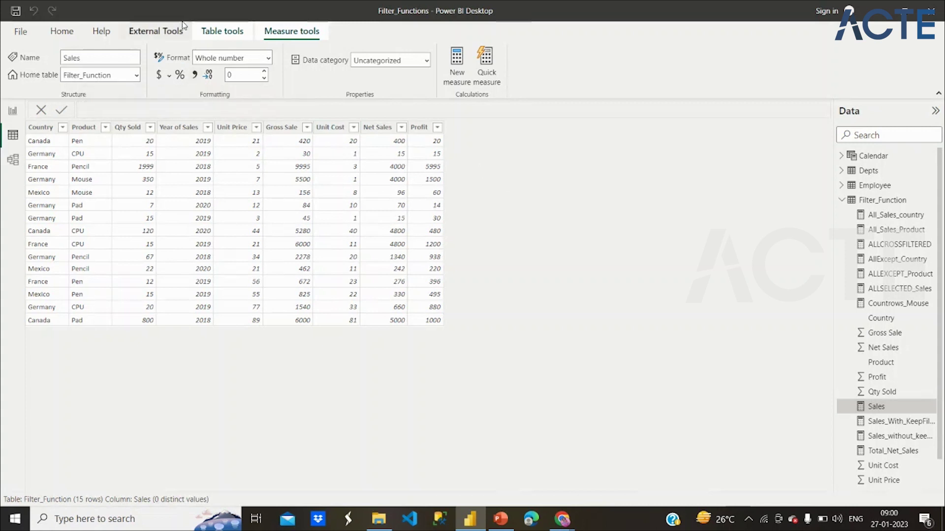
click(228, 38)
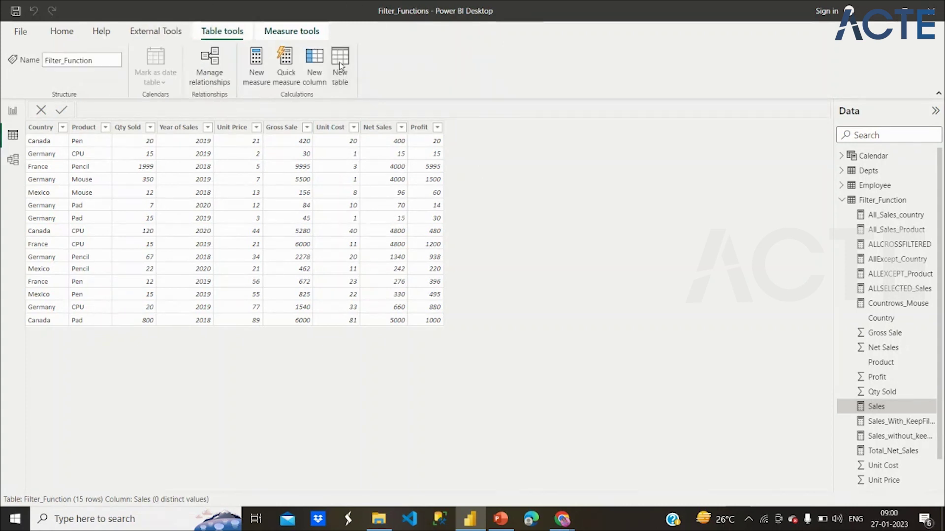
click(340, 62)
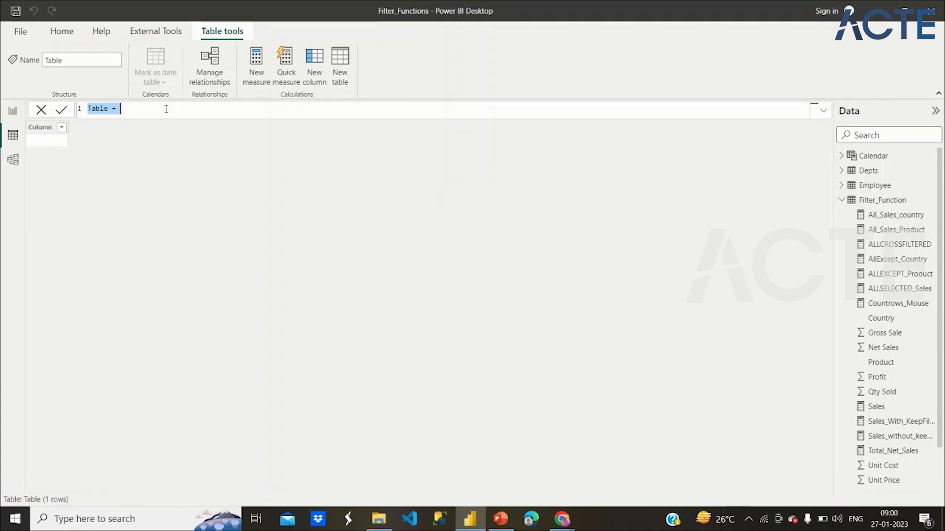
text(Filter_Count)
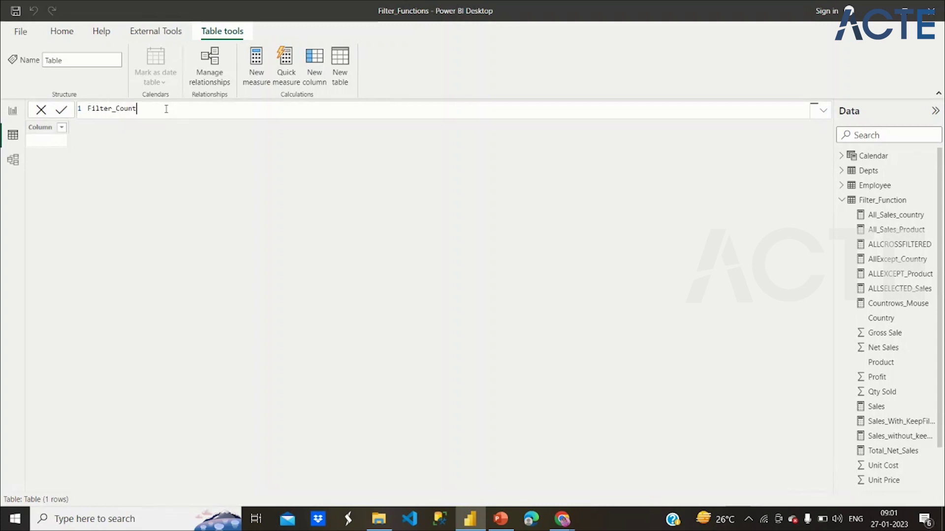
text(ry= C)
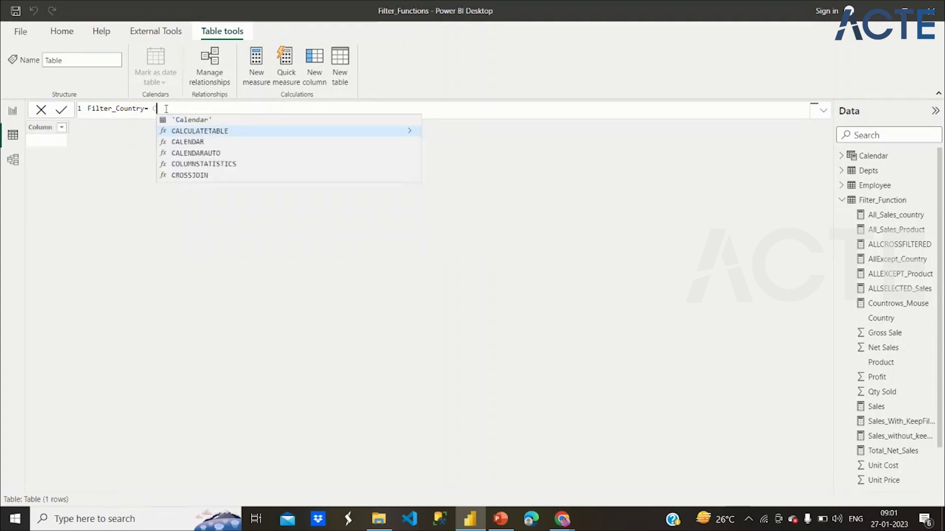
- Begin the Filter_Country table formula with the FILTER function, using the Filter_Function table as its first argument
key(BackSpace)
key(BackSpace)
text(FILTER()
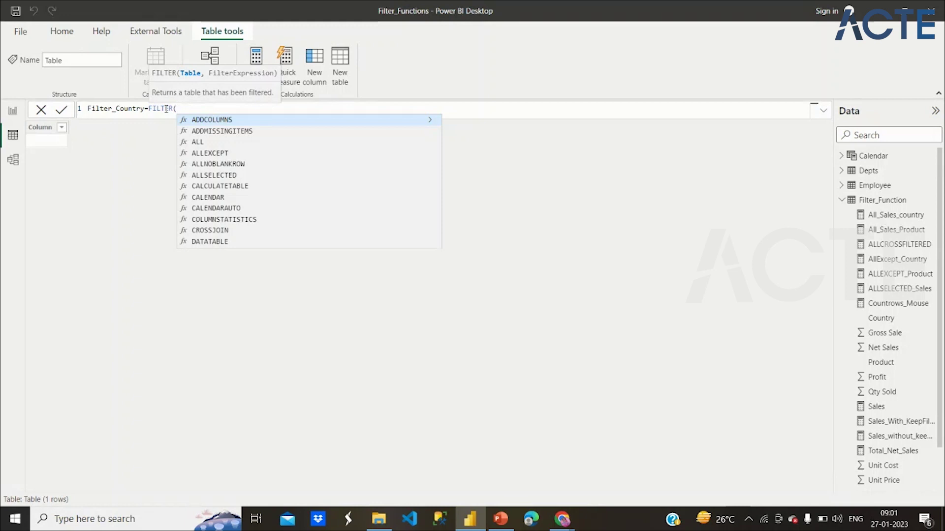
text(fi)
key(Down)
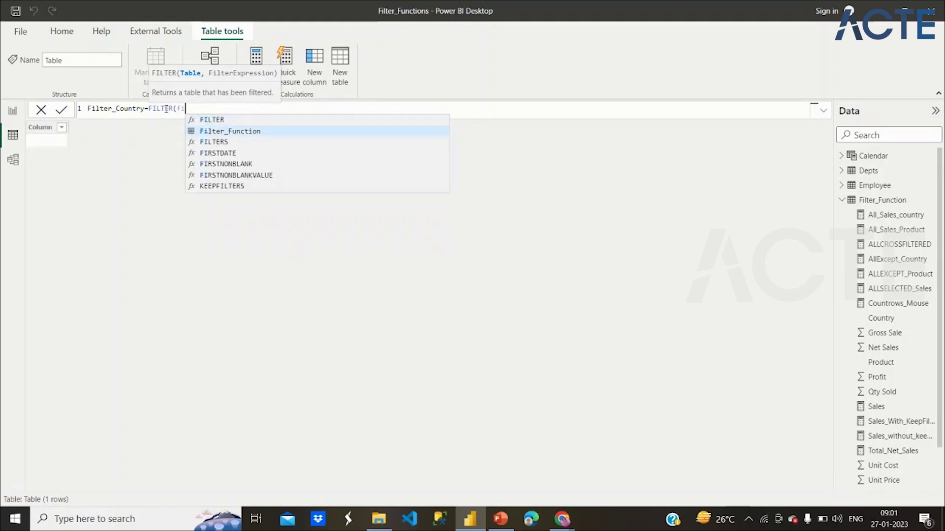
key(Tab)
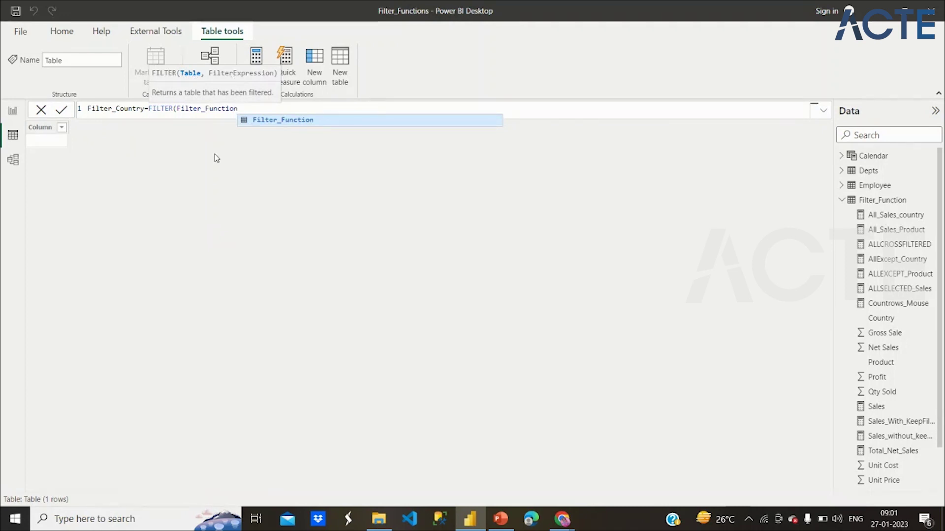
text(,)
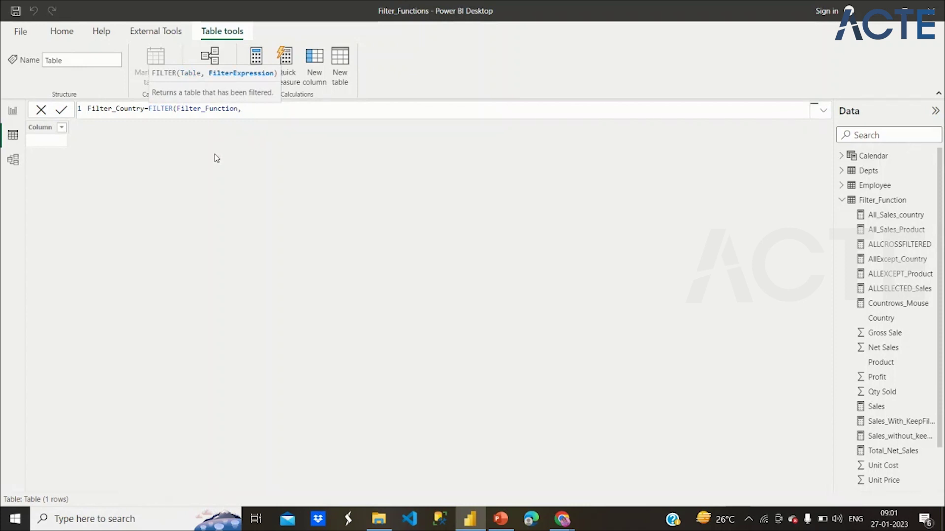
- Complete the Filter_Country formula with the condition Filter_Function[Country]="France", close the function and commit the table
text(Coun)
key(Down)
key(Down)
key(Down)
key(Down)
key(Down)
key(Down)
key(Down)
key(Down)
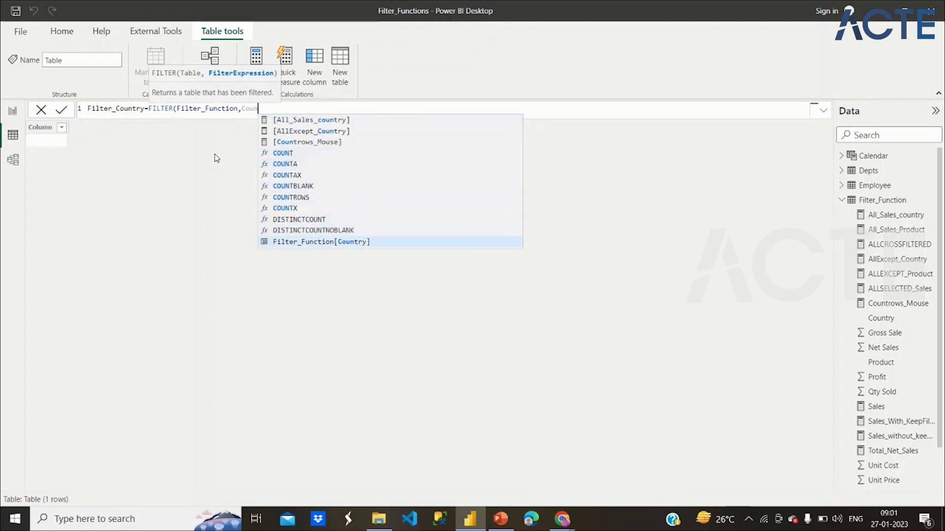
key(Tab)
text(=")
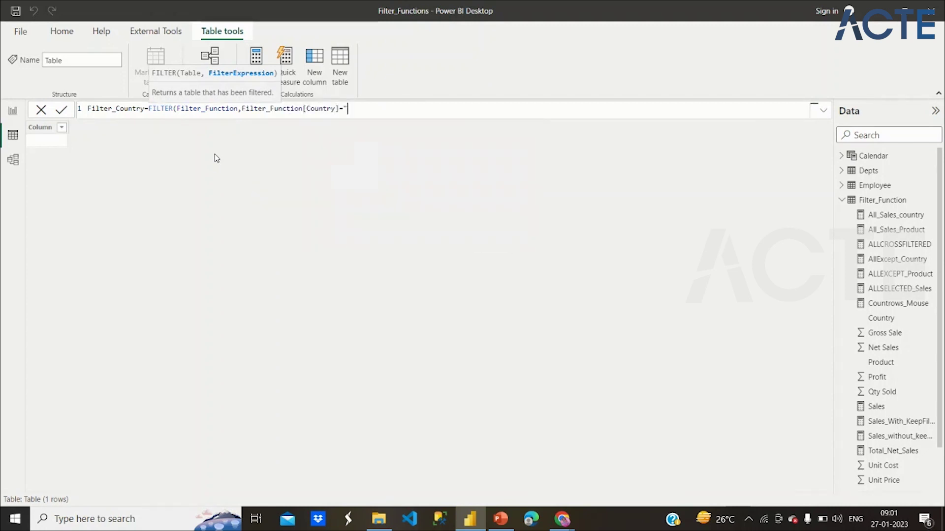
text(France")
text())
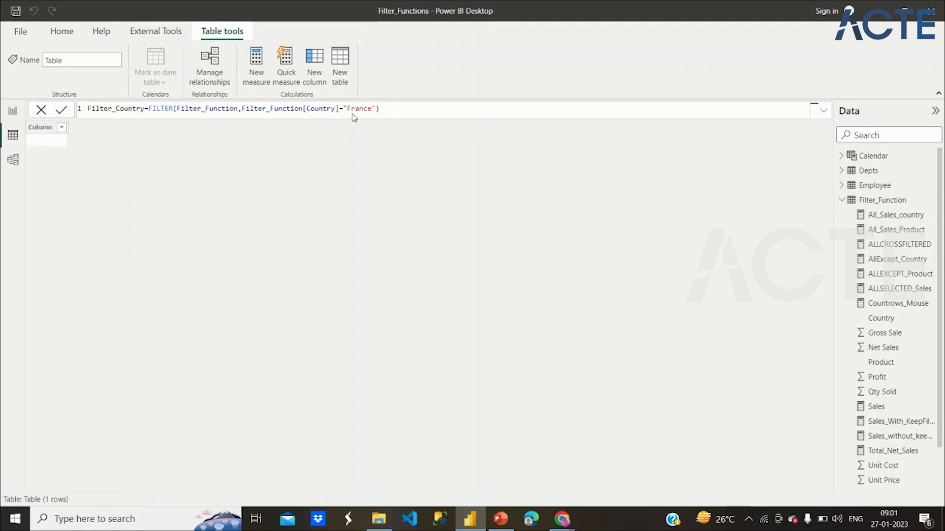
key(Return)
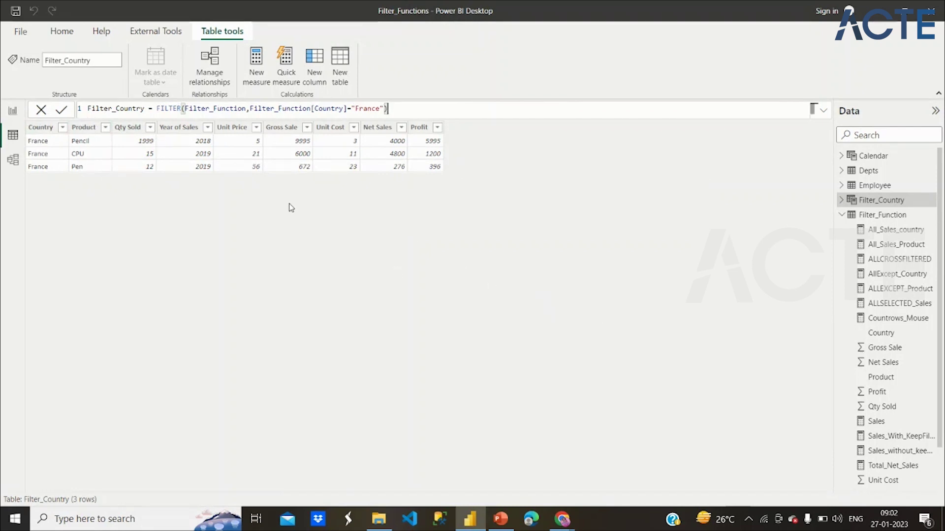
- Change the Filter_Country formula's condition to Filter_Function[Product]="CPU" and commit it
double_click(370, 107)
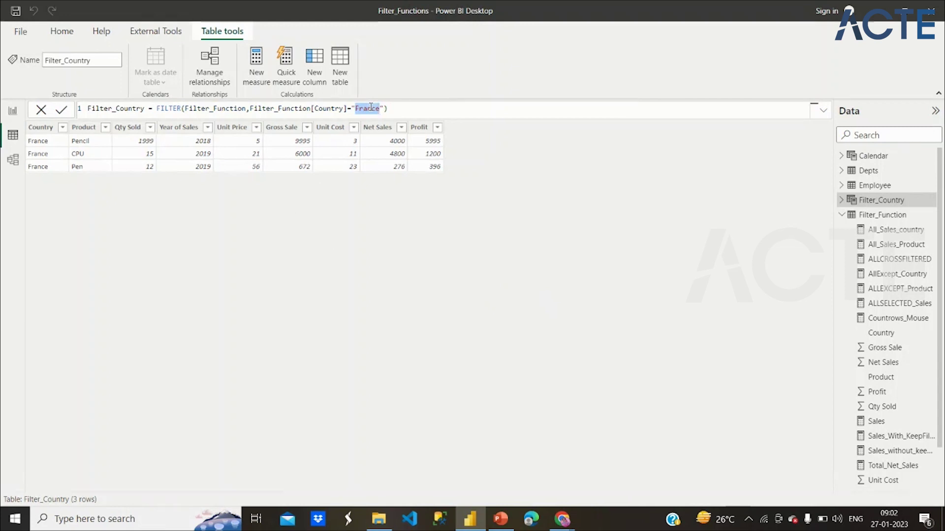
double_click(329, 109)
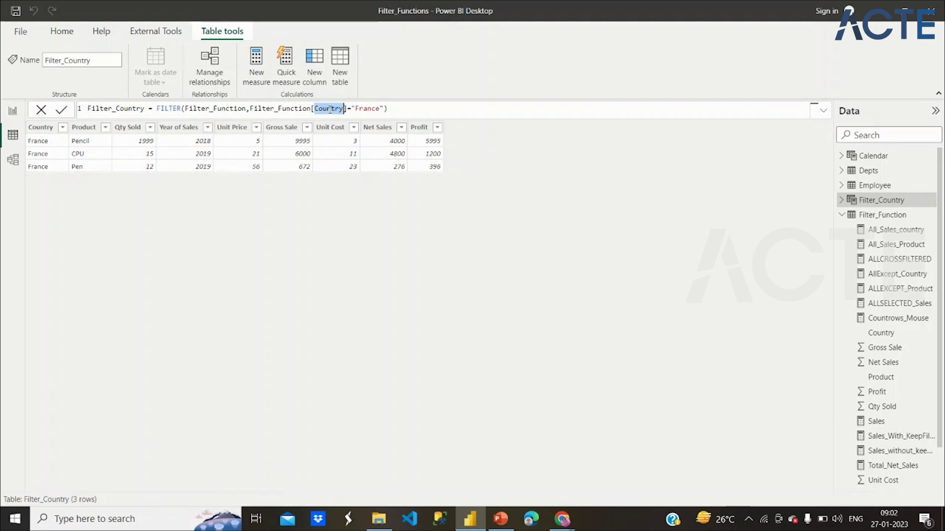
text(Product)
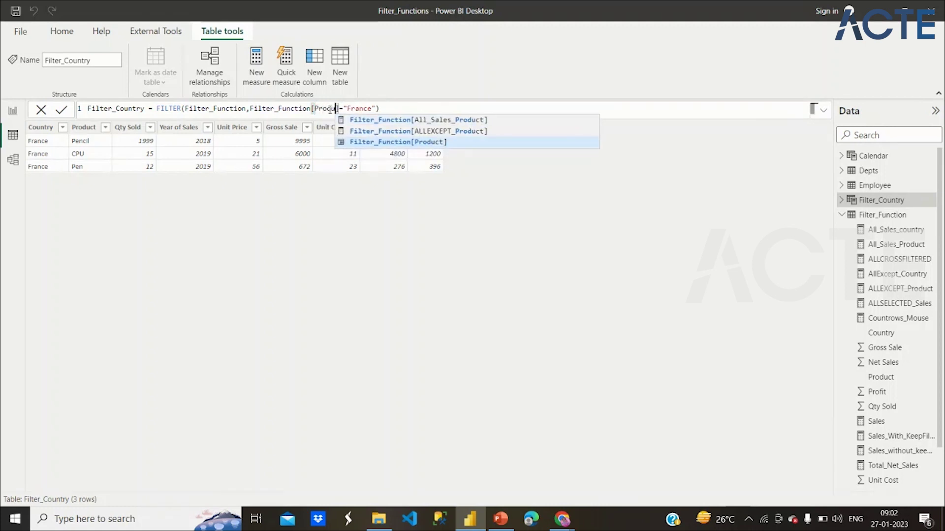
click(422, 143)
double_click(371, 109)
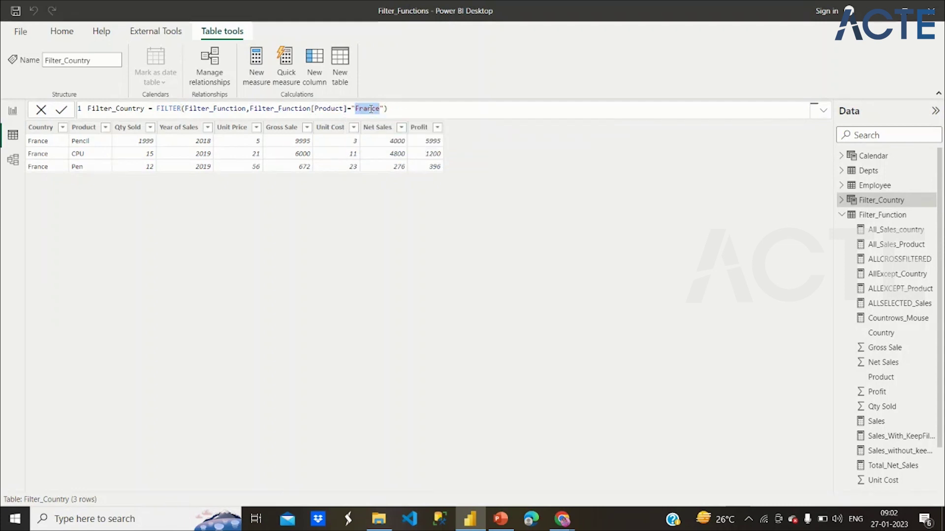
text(CPU)
key(Return)
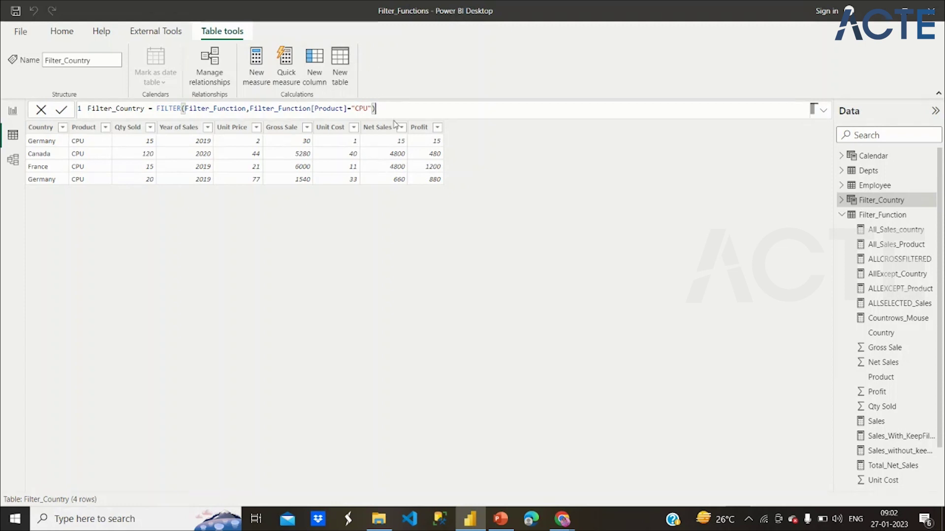
double_click(170, 108)
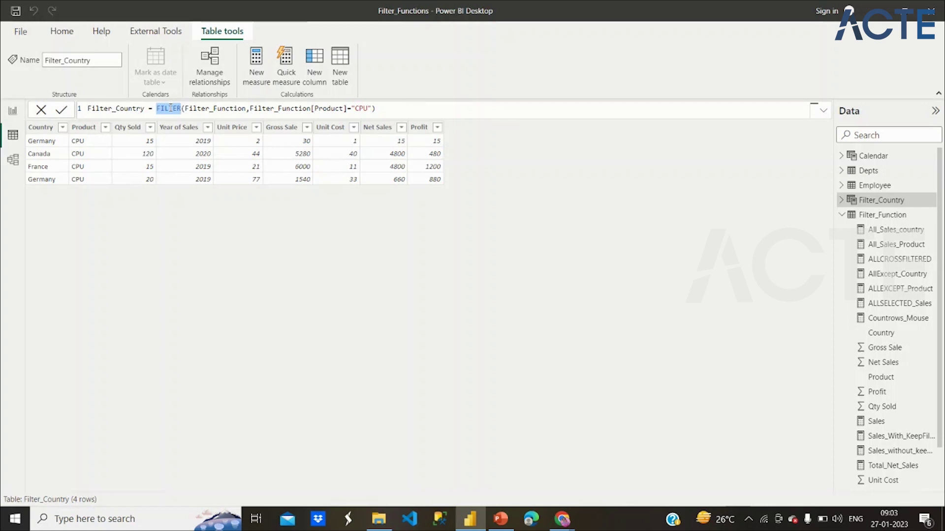
click(208, 206)
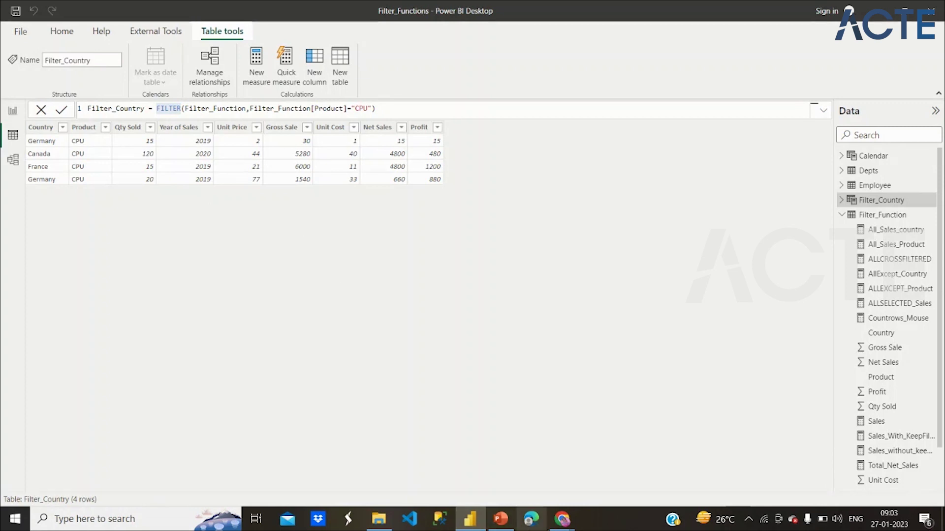
mouse_move(562, 519)
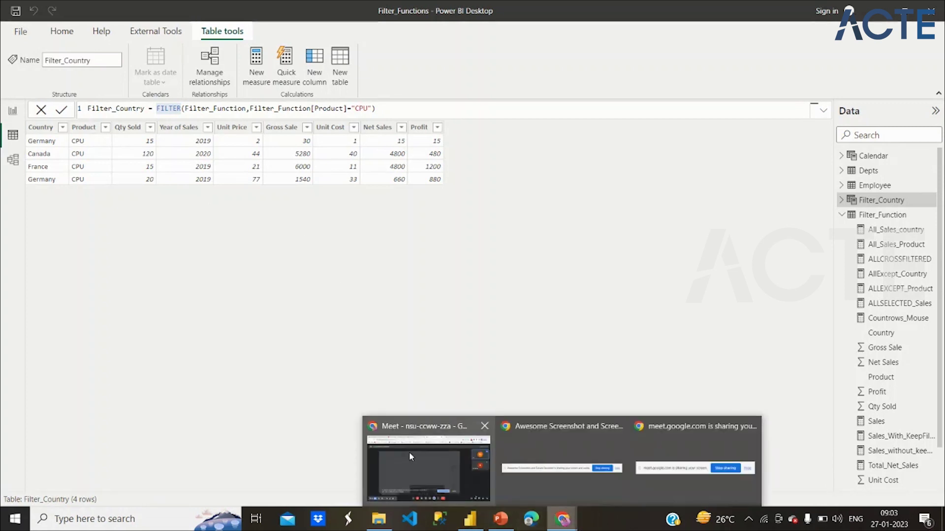
click(410, 456)
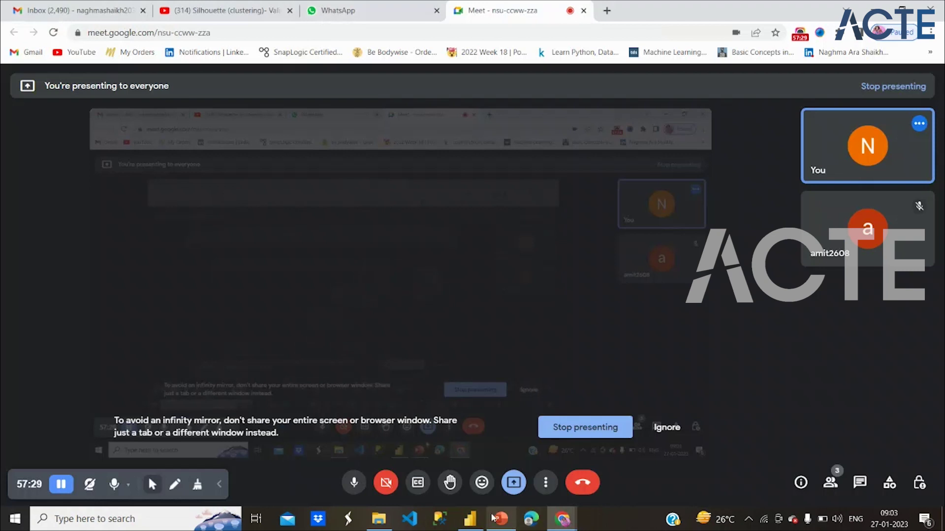
click(474, 524)
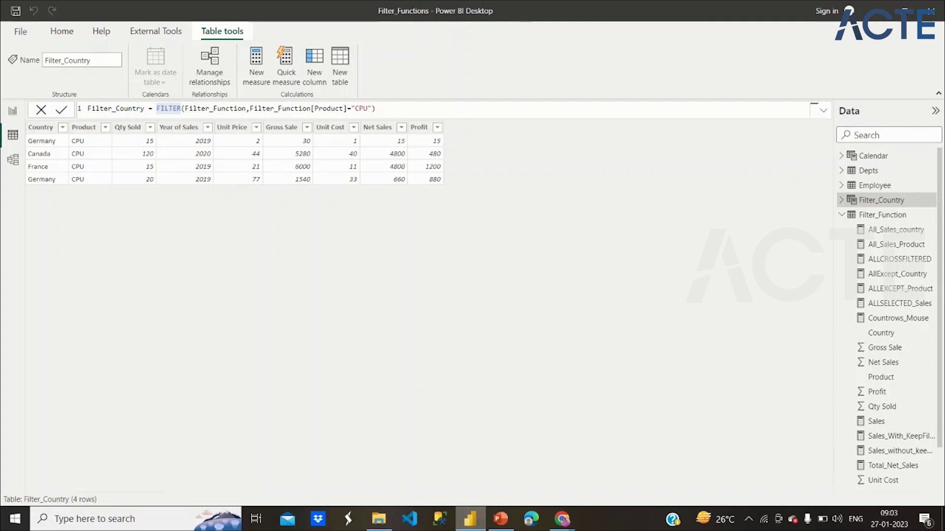
- Switch to the PowerPoint notes, review the SELECTEDVALUE description and syntax on slide 92, and return to Power BI
click(500, 524)
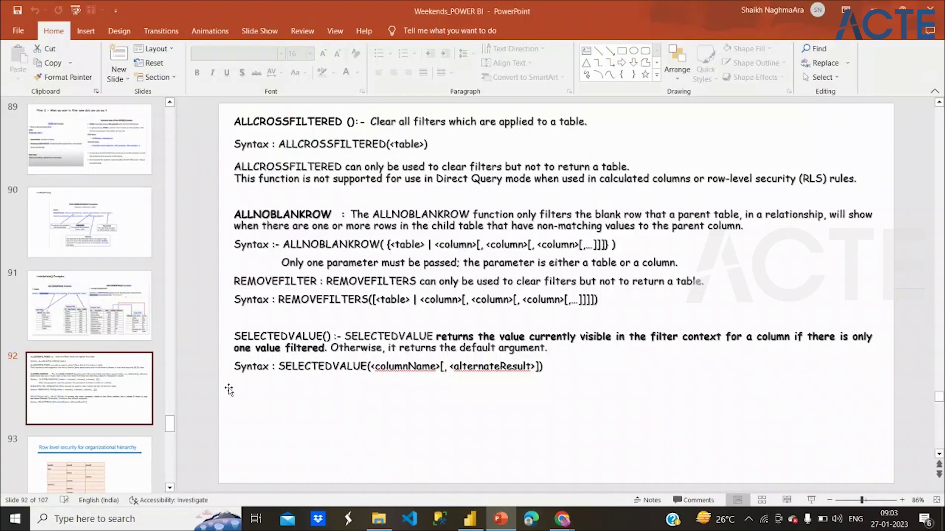
mouse_move(250, 338)
mouse_down()
mouse_move(365, 350)
mouse_move(383, 376)
mouse_up()
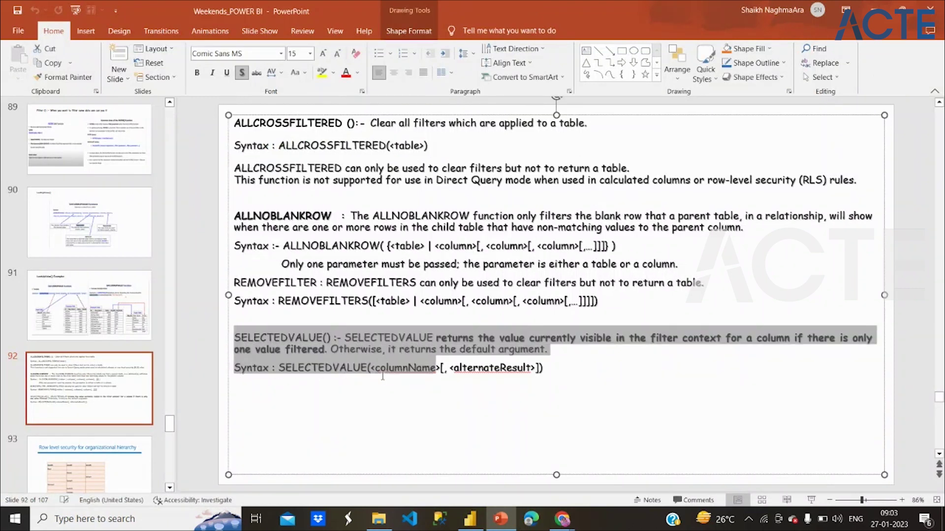
key(End)
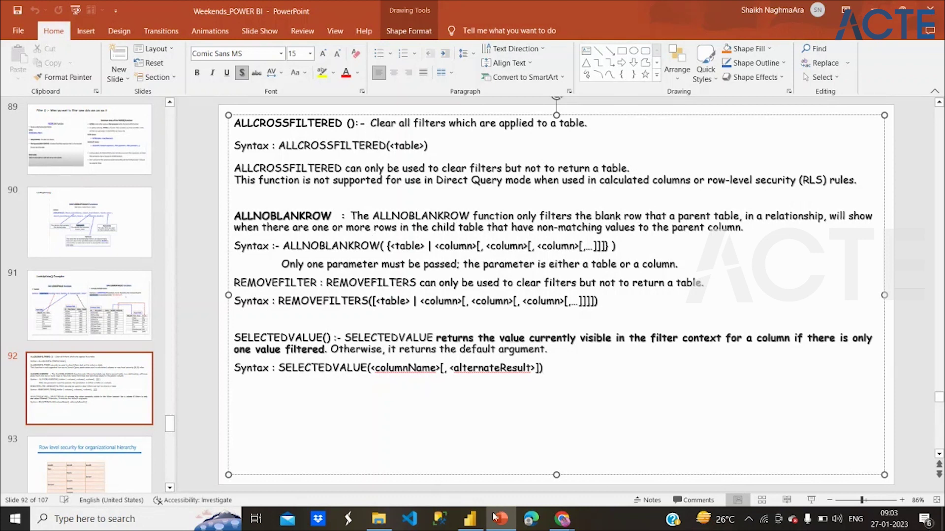
click(487, 442)
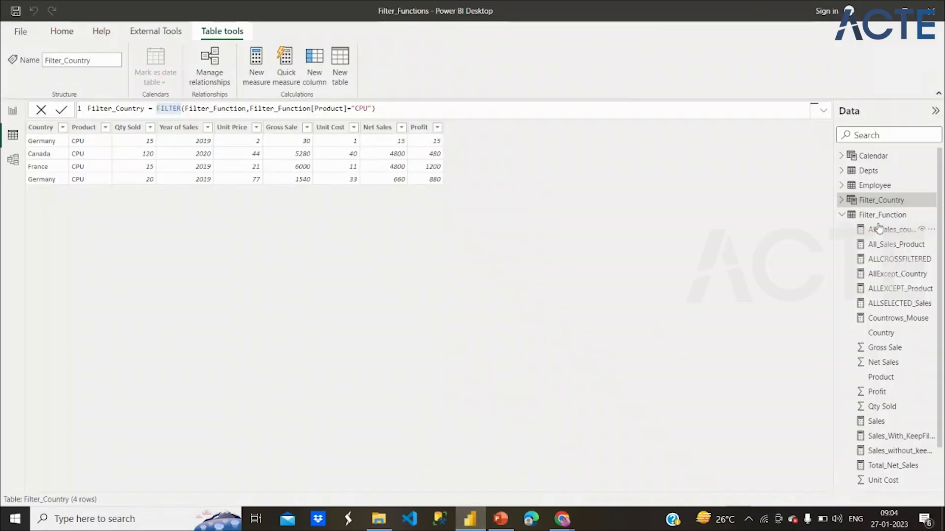
- Examine the Employee and Depts tables in the data view, comparing their department ID and code columns
click(872, 187)
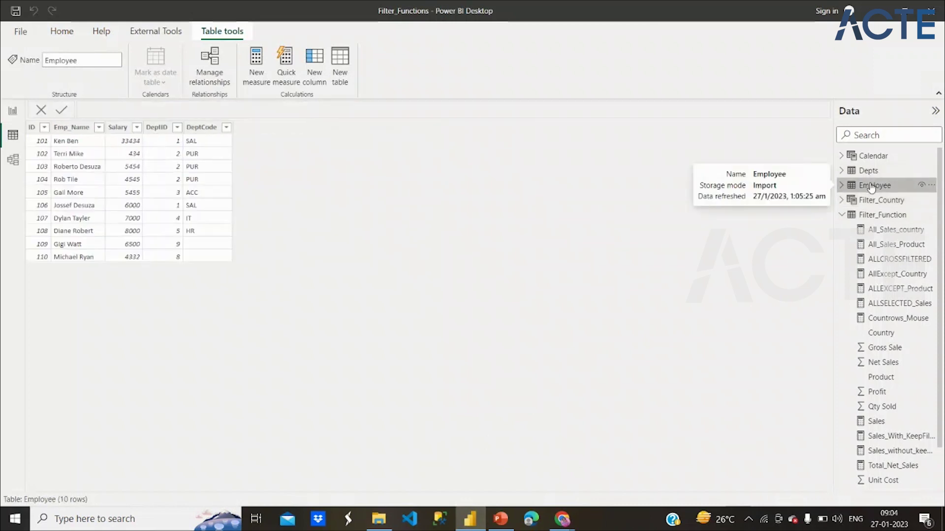
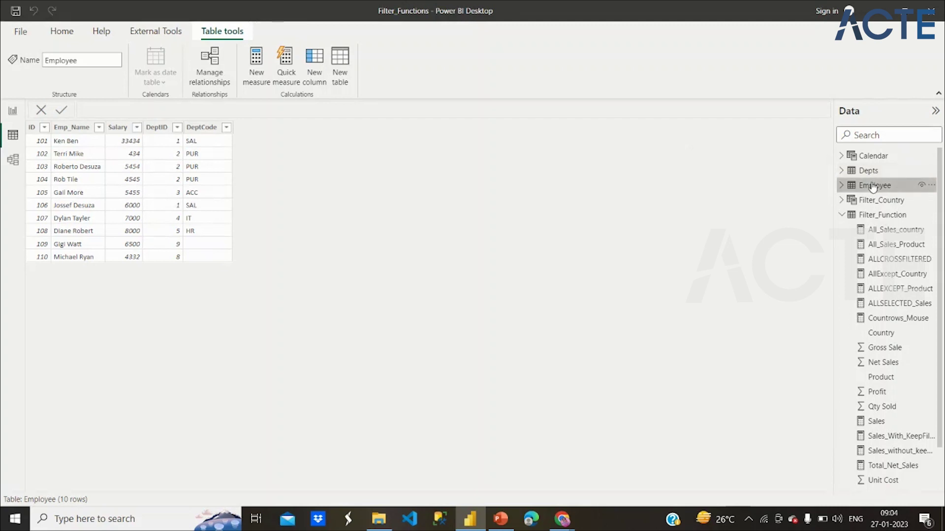
mouse_move(873, 187)
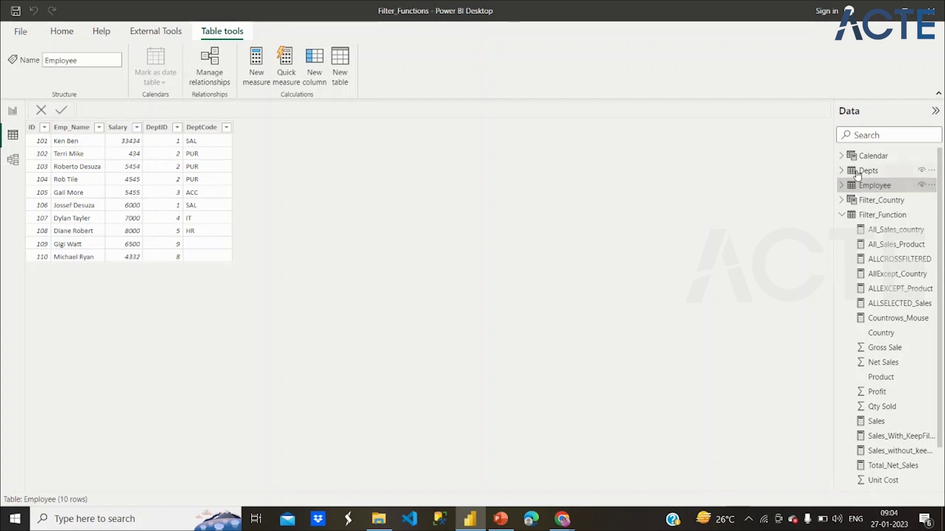
click(857, 173)
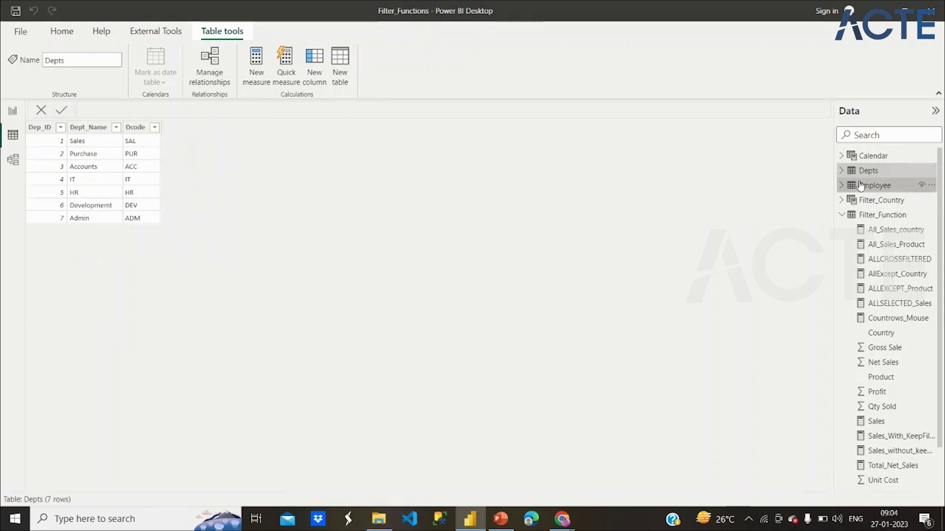
click(862, 186)
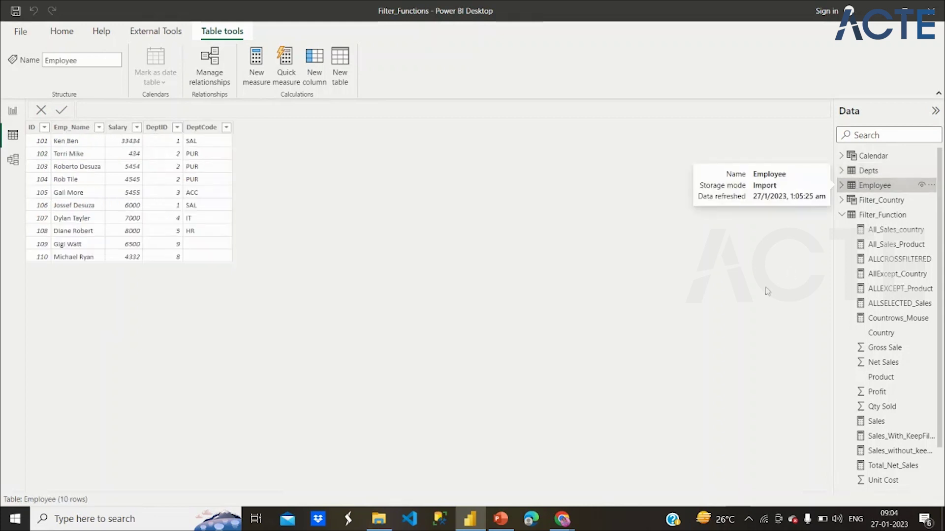
click(504, 518)
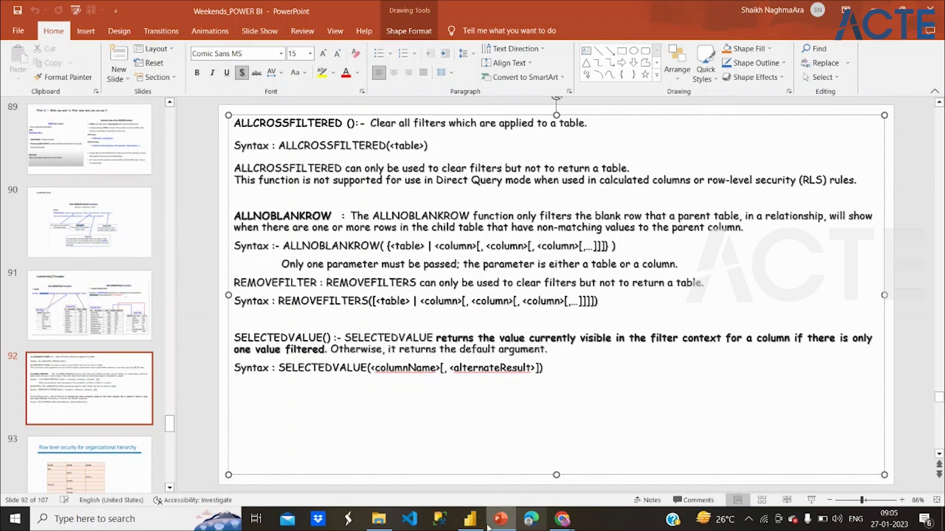
click(470, 520)
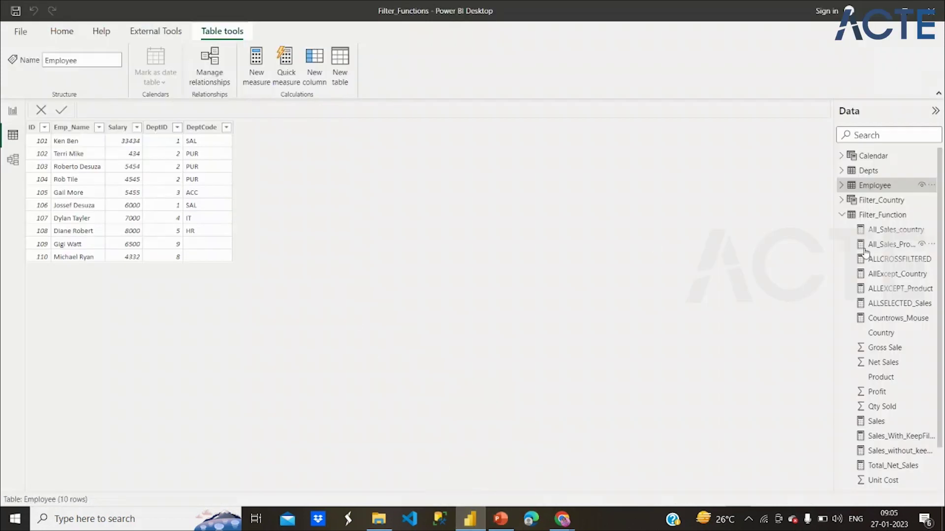
right_click(866, 189)
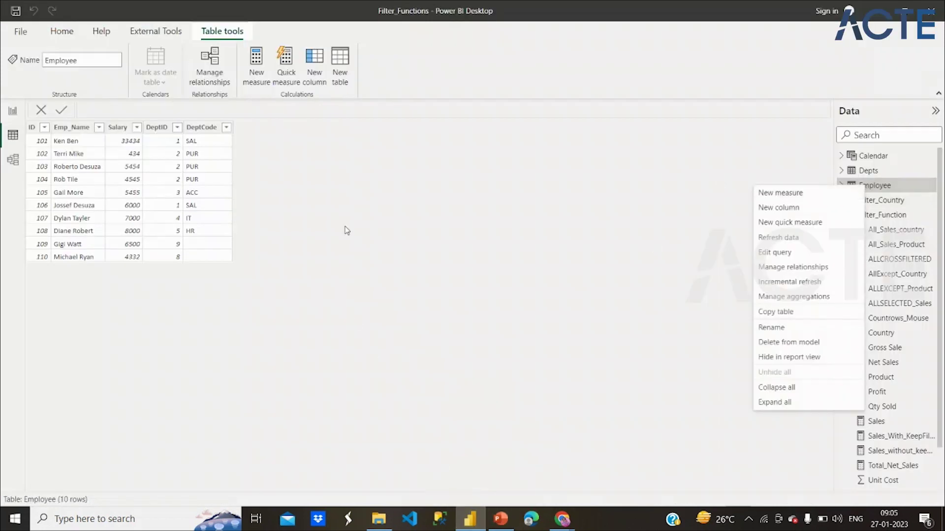
key(Escape)
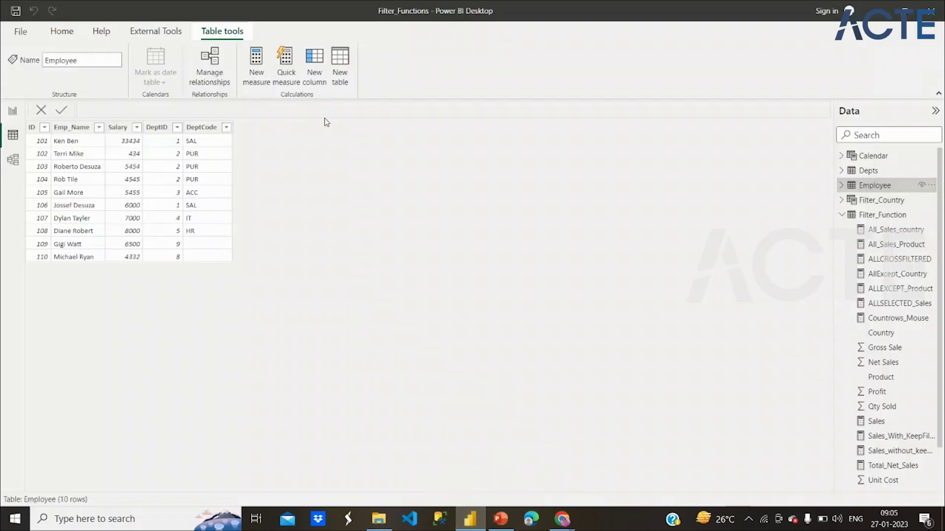
click(318, 66)
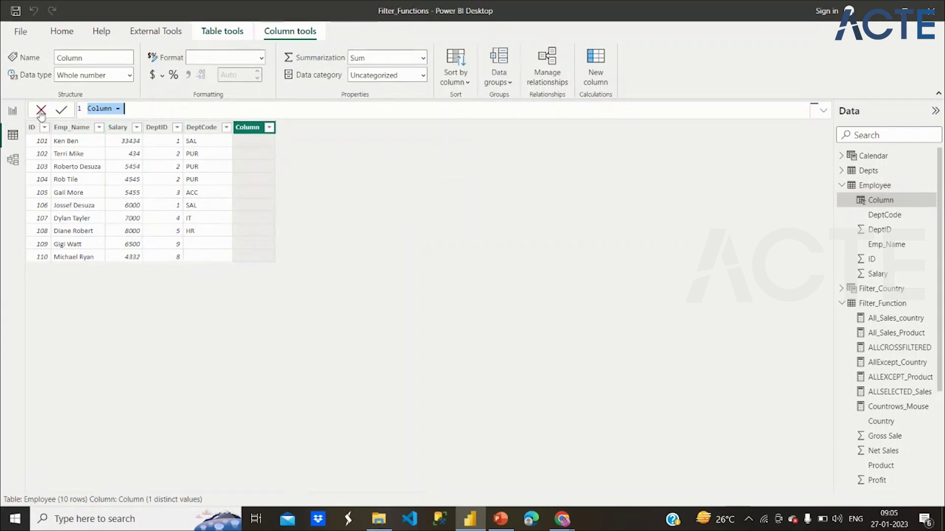
click(41, 111)
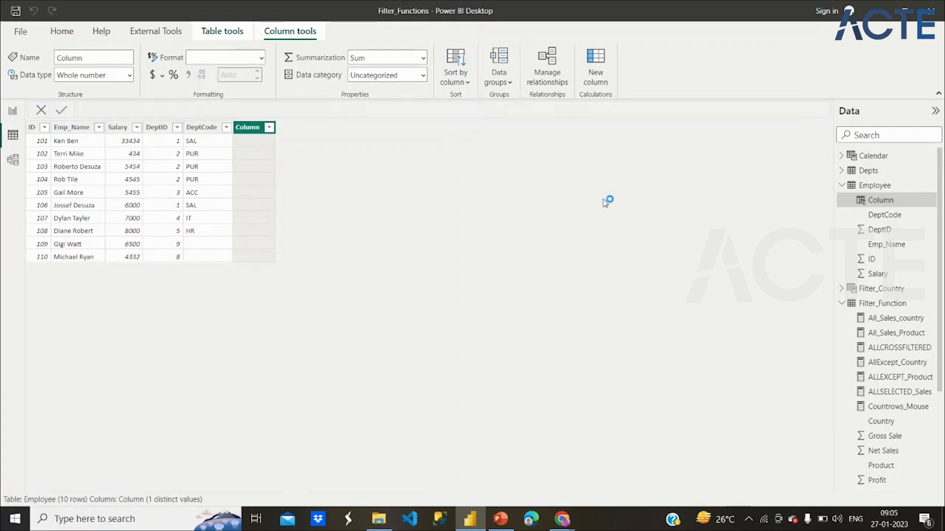
- Add a calculated column to the Depts table and begin its formula as Allnoblankrows=ALLNOBLANKROW(
click(864, 171)
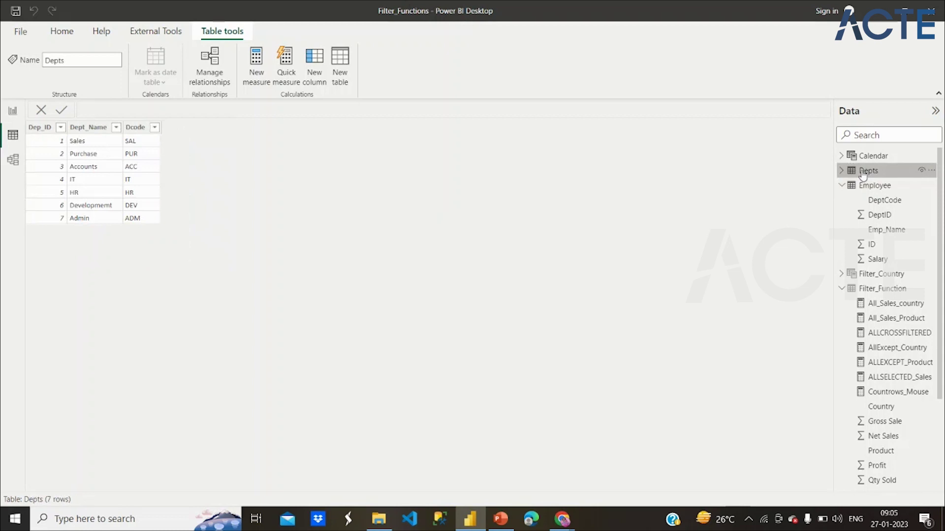
click(314, 58)
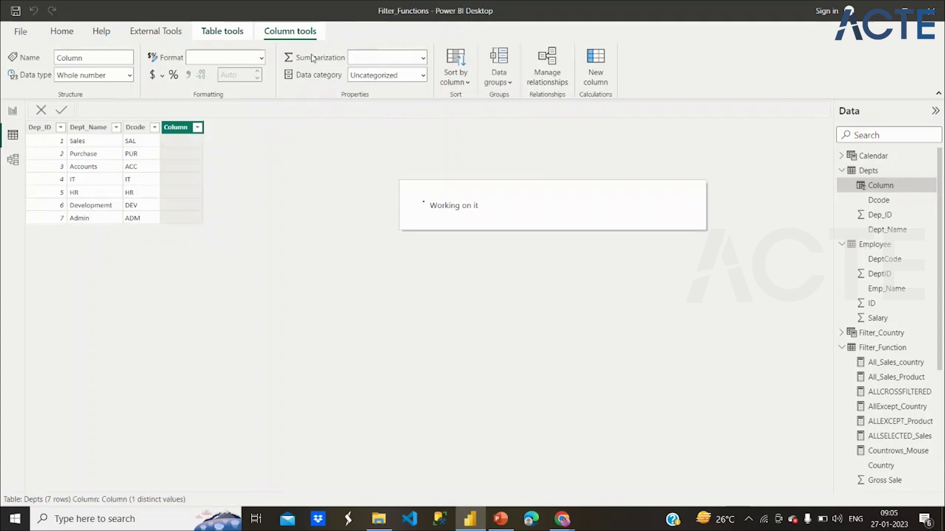
text(A)
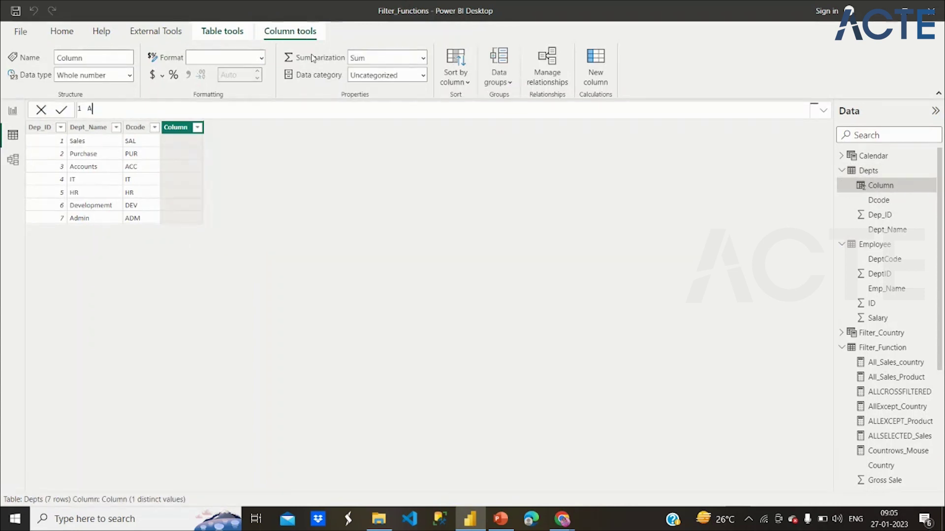
text(llnobln)
text(nkrows)
text(=All)
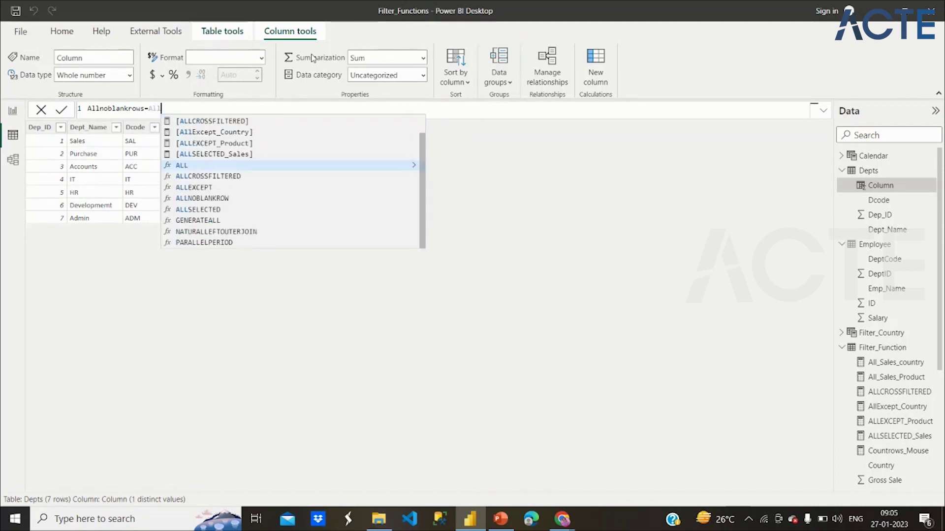
click(223, 200)
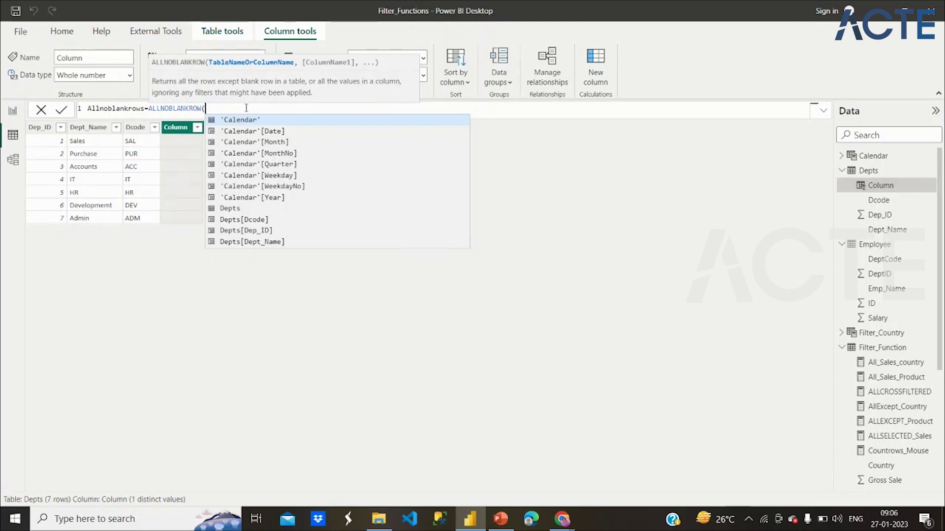
scroll(255, 202, down, 3)
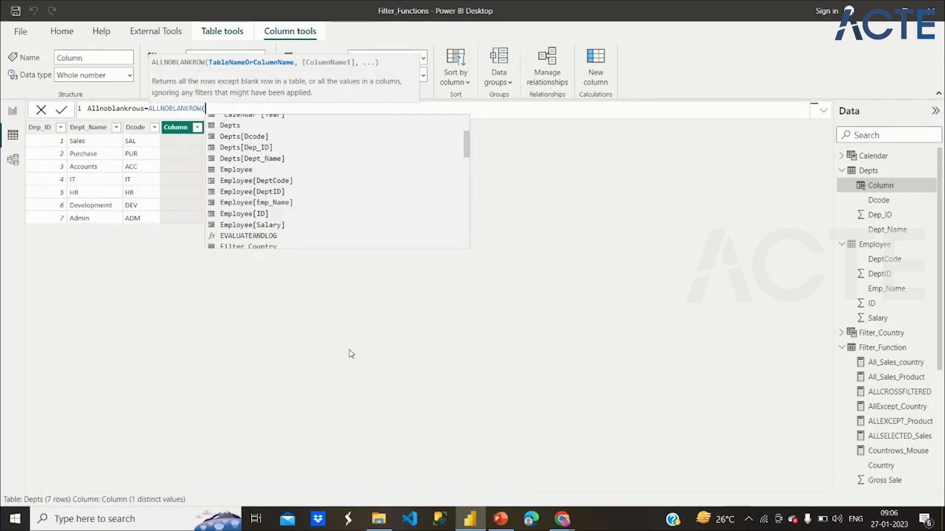
- Check the Employee and Depts tables, then try Employee[DeptCode] as the ALLNOBLANKROW argument in the Depts column Allnoblankrows and commit it
click(876, 246)
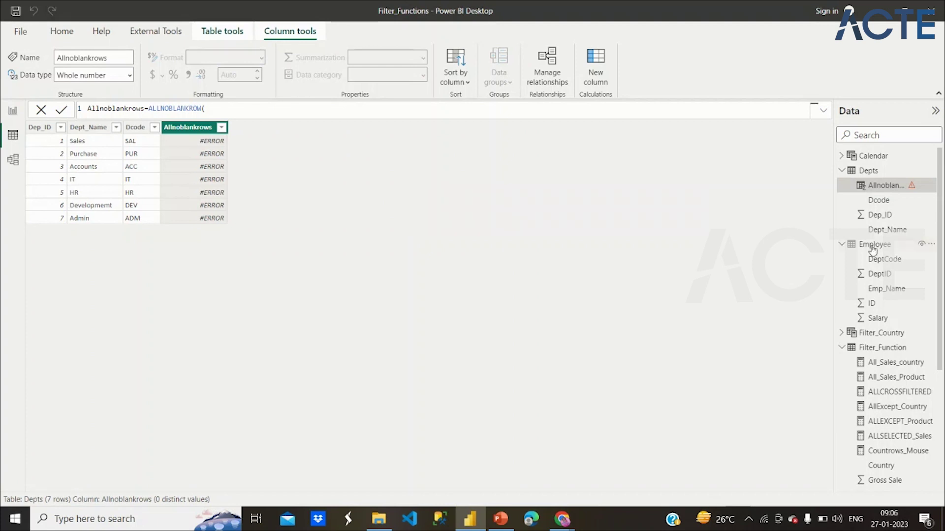
click(873, 246)
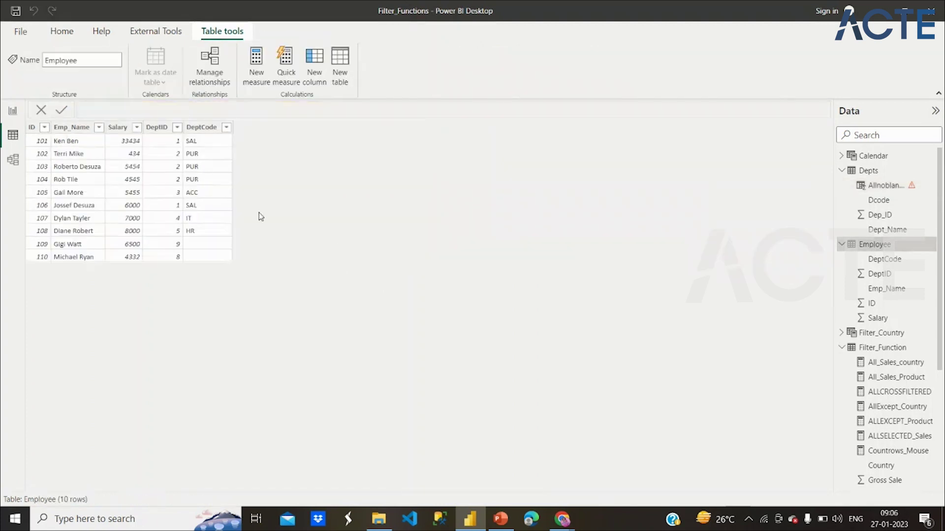
click(865, 170)
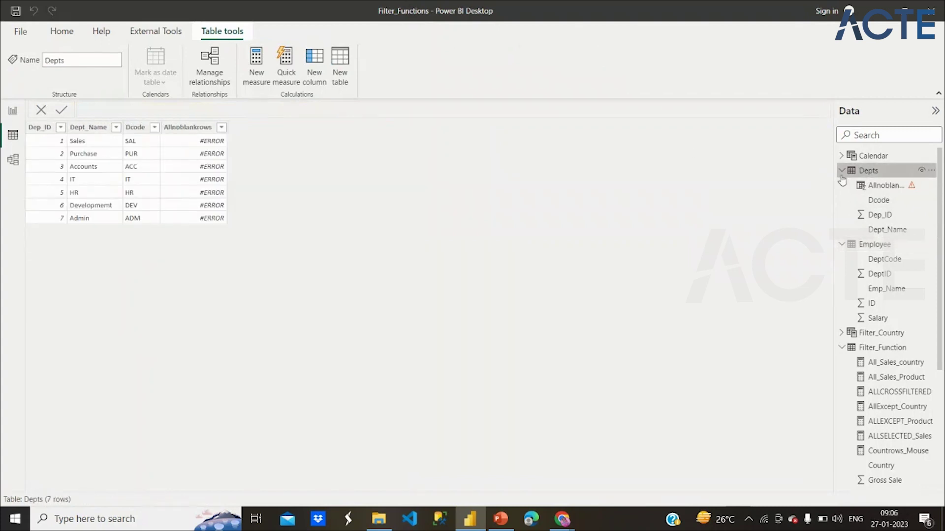
click(881, 189)
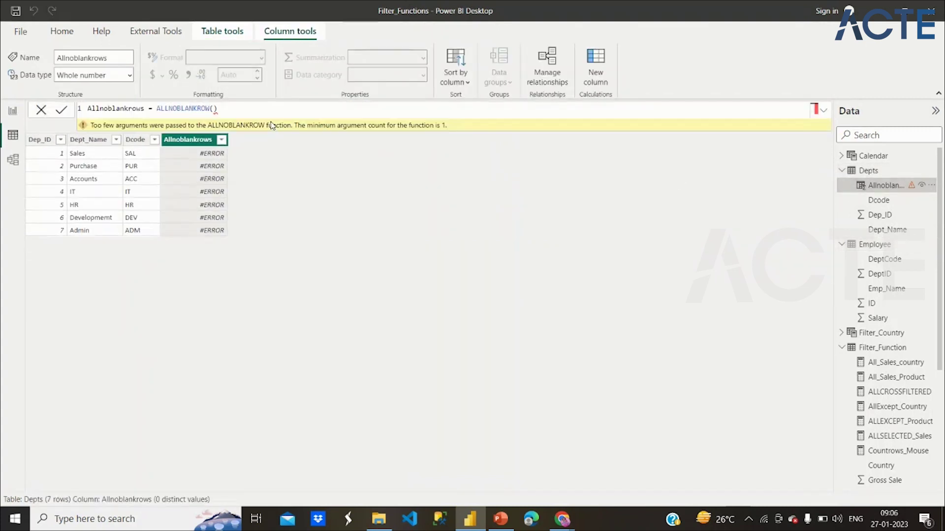
click(212, 108)
text(Dep)
key(Down)
key(Down)
key(Down)
key(Down)
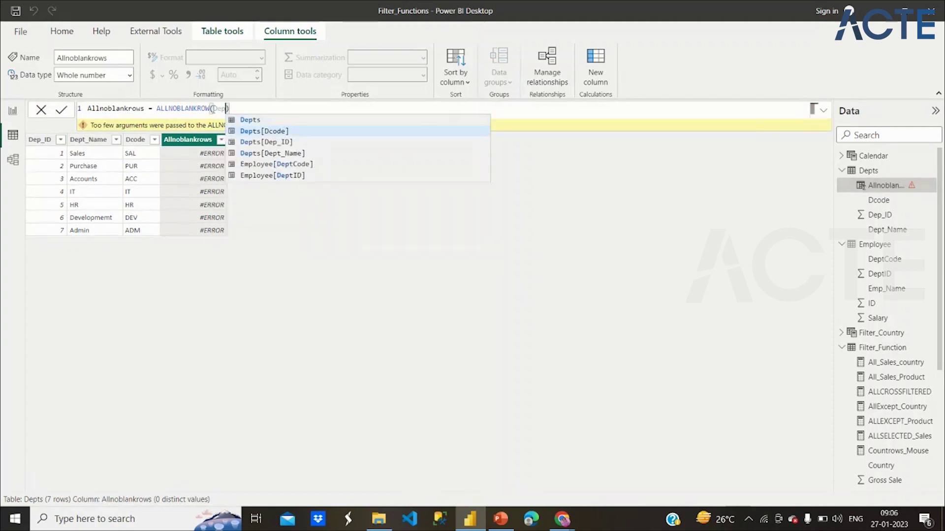
key(Tab)
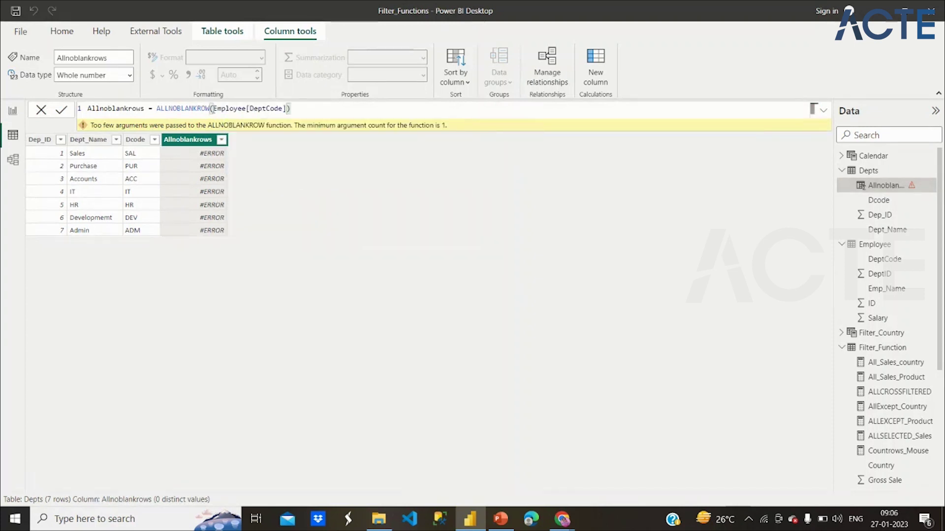
key(Return)
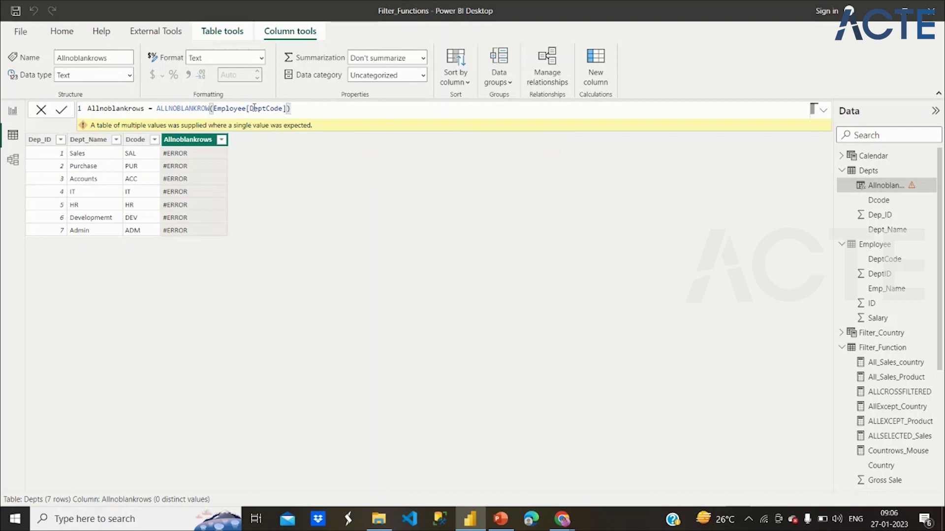
- Replace the ALLNOBLANKROW argument in the Depts column's formula with the whole Employee table, close the function and commit it
click(246, 108)
key(BackSpace)
key(BackSpace)
key(BackSpace)
key(BackSpace)
key(BackSpace)
key(BackSpace)
key(BackSpace)
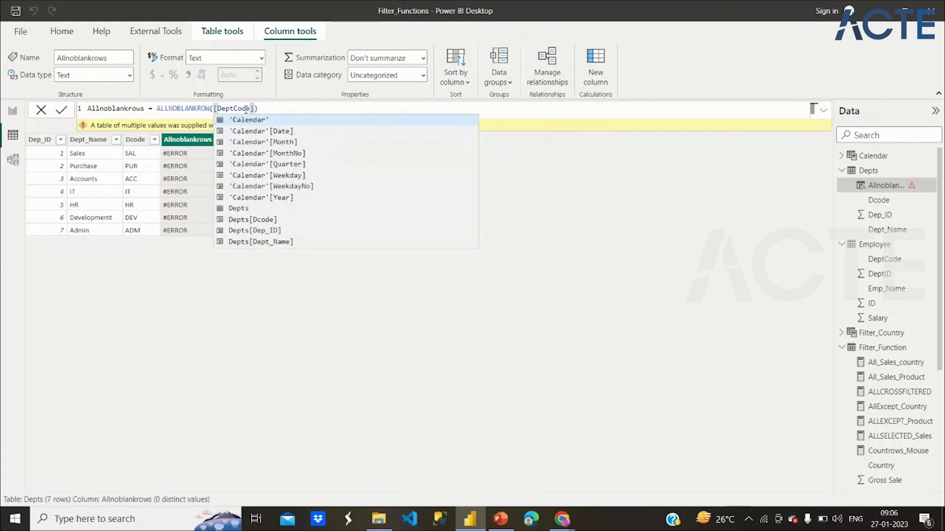
double_click(246, 109)
key(BackSpace)
key(Right)
key(Right)
key(BackSpace)
key(BackSpace)
key(BackSpace)
key(BackSpace)
text(()
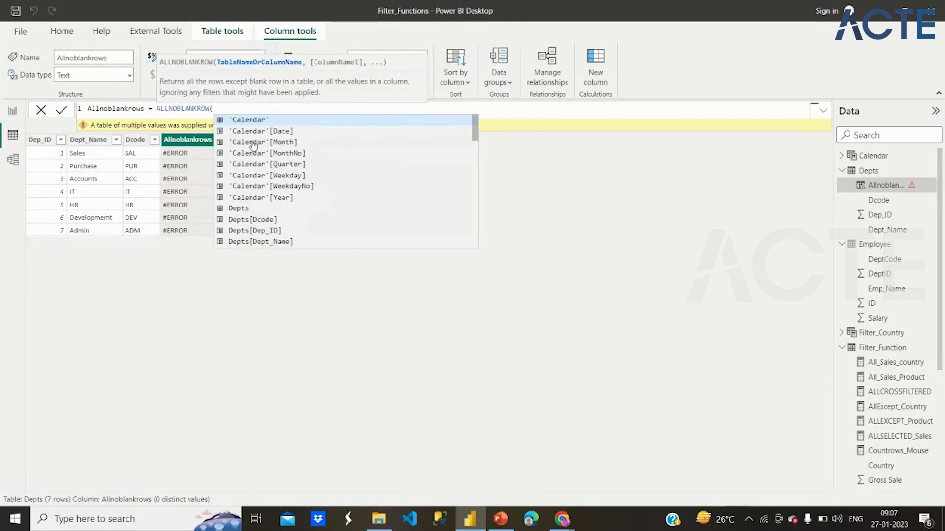
scroll(252, 195, down, 2)
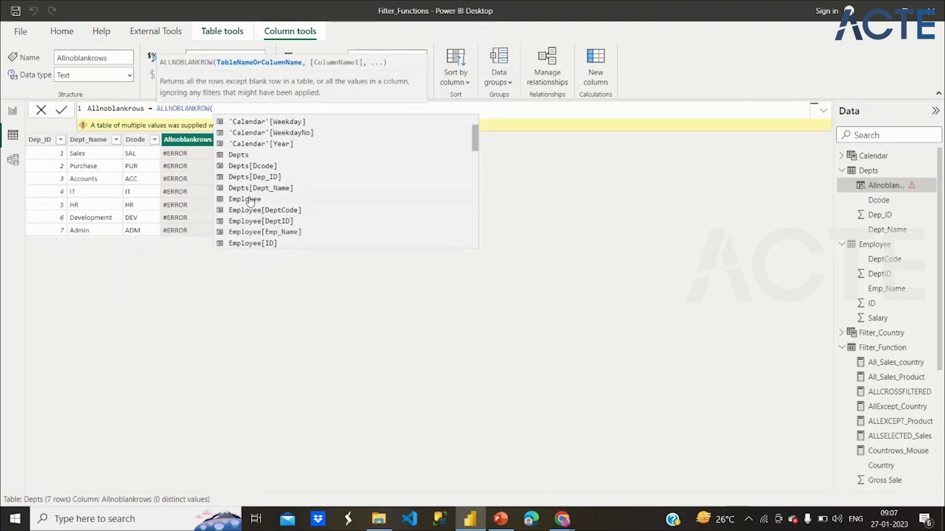
click(250, 199)
text())
key(Return)
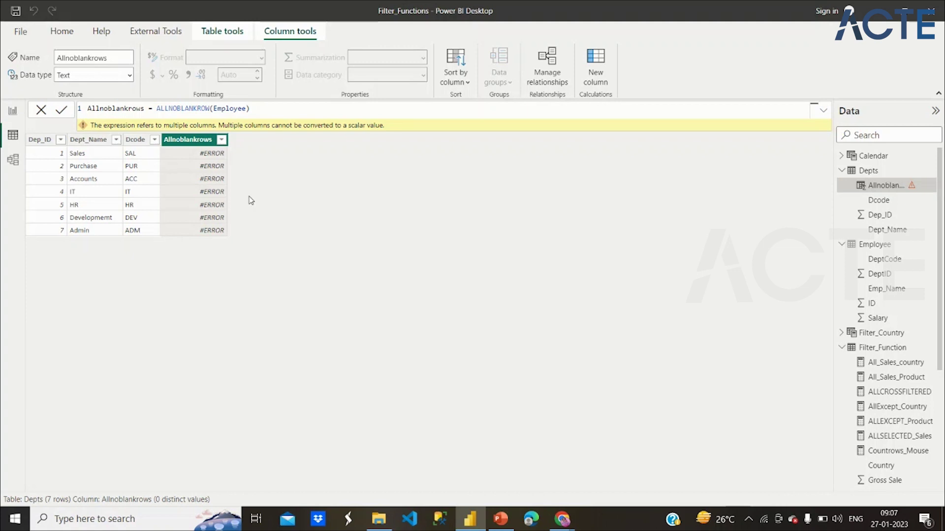
- Switch to the PowerPoint notes, review the ALLNOBLANKROW description and syntax on slide 92, and return to Power BI
double_click(246, 108)
click(496, 521)
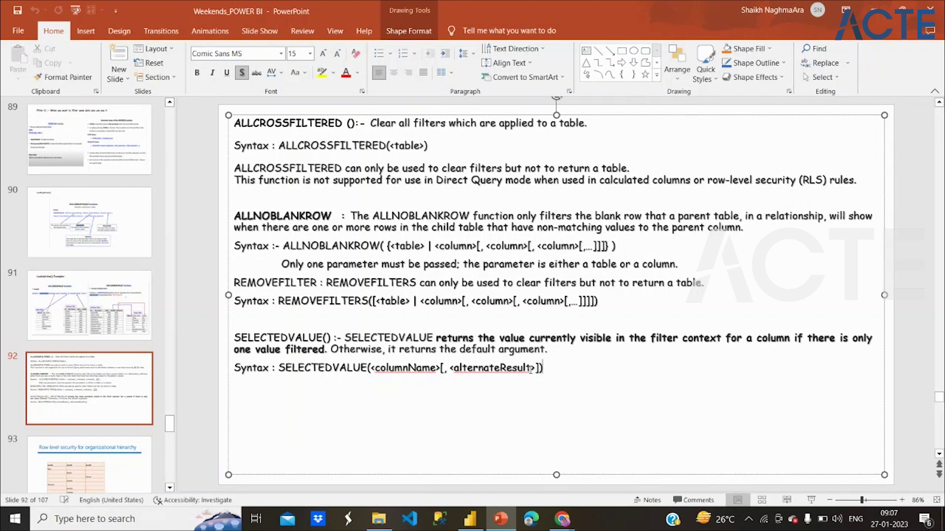
click(470, 520)
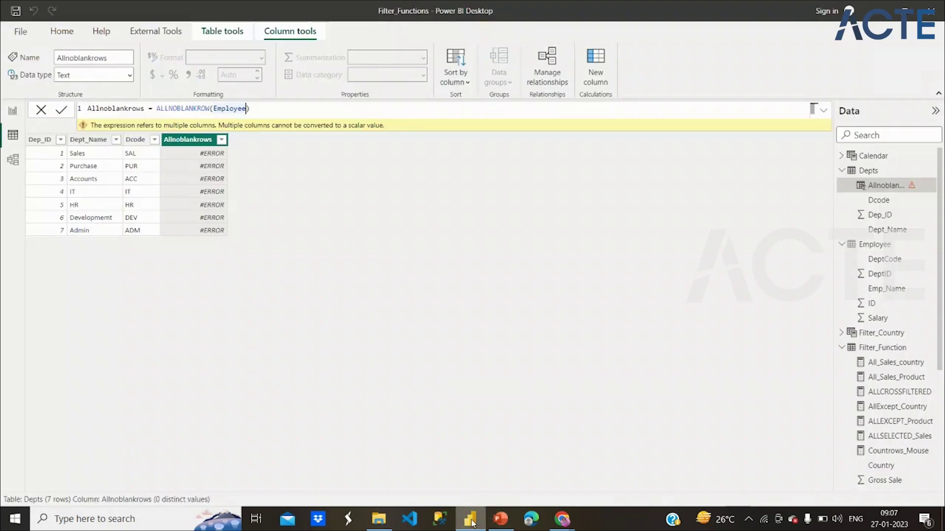
- Copy the Allnoblankrows formula into a new calculated column in the Employee table, set its argument to Depts and commit it
drag(256, 109, 82, 110)
key(ctrl+c)
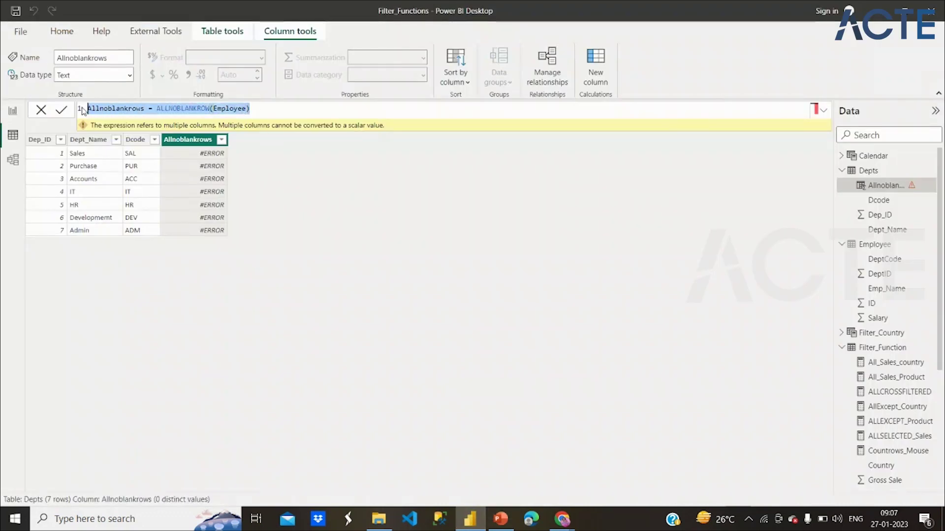
click(876, 245)
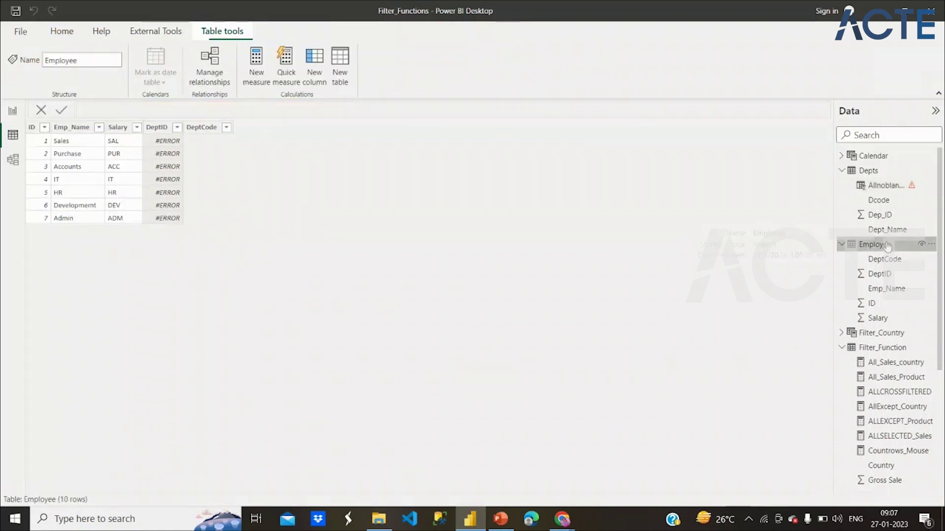
click(316, 59)
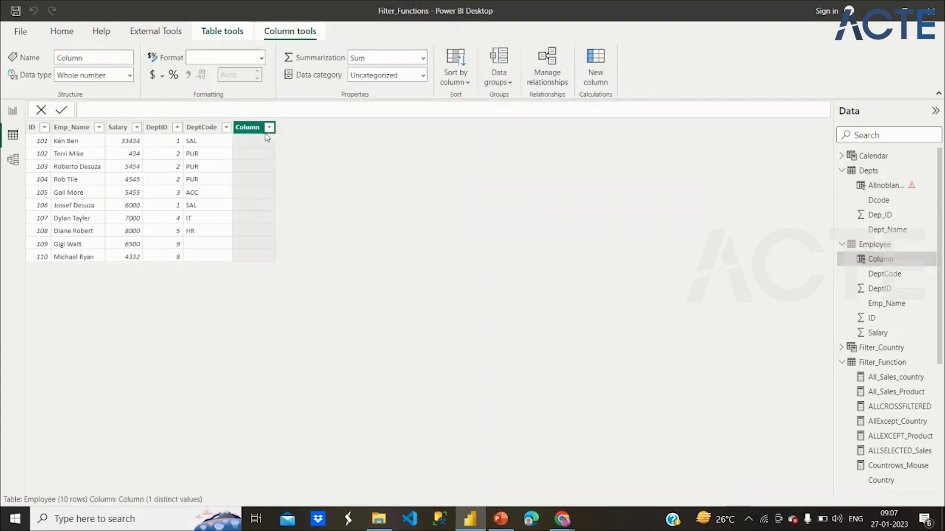
key(ctrl+a)
key(ctrl+v)
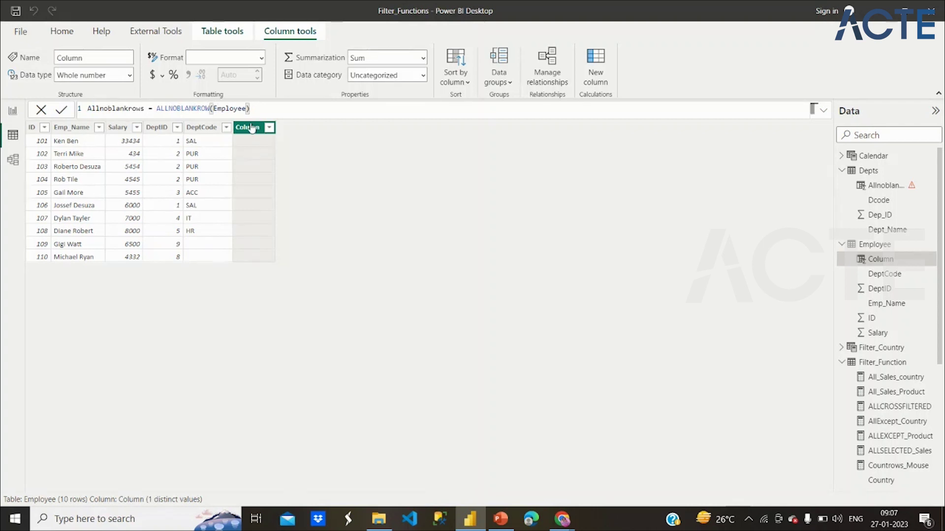
double_click(231, 109)
text(Dept)
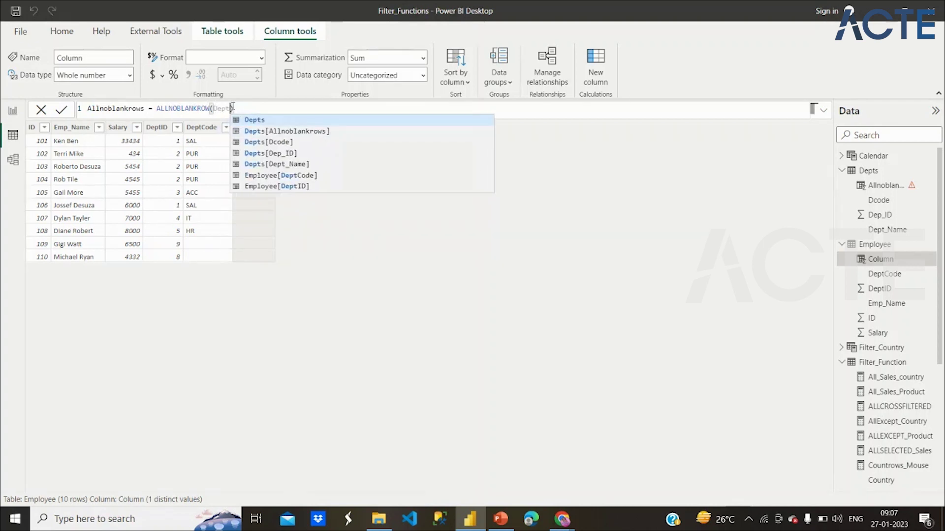
text(s)
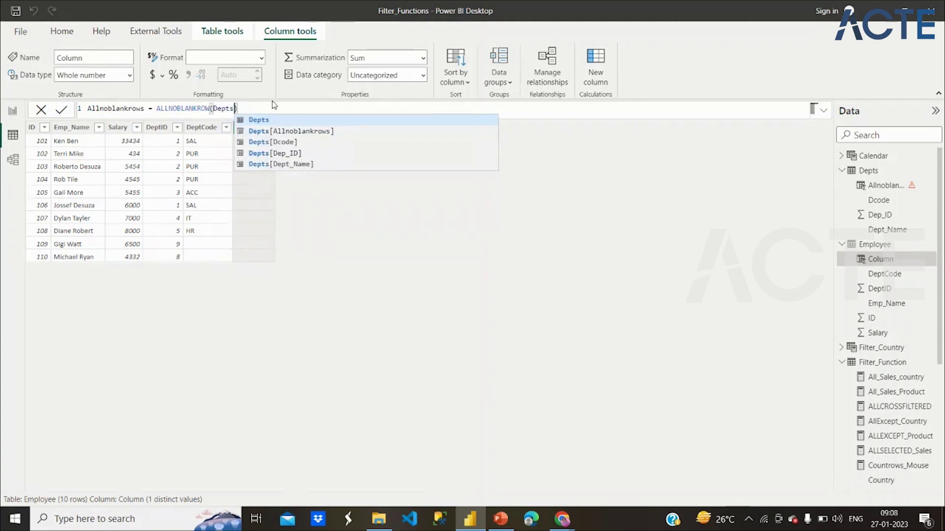
key(Return)
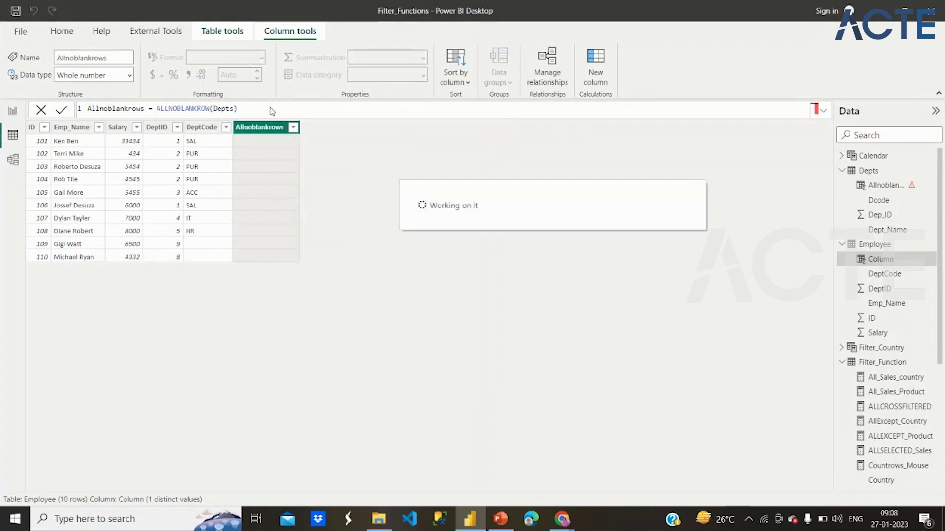
- Change the ALLNOBLANKROW argument in the Employee table's Allnoblankrows column to Depts[Dcode] and commit the formula
click(233, 109)
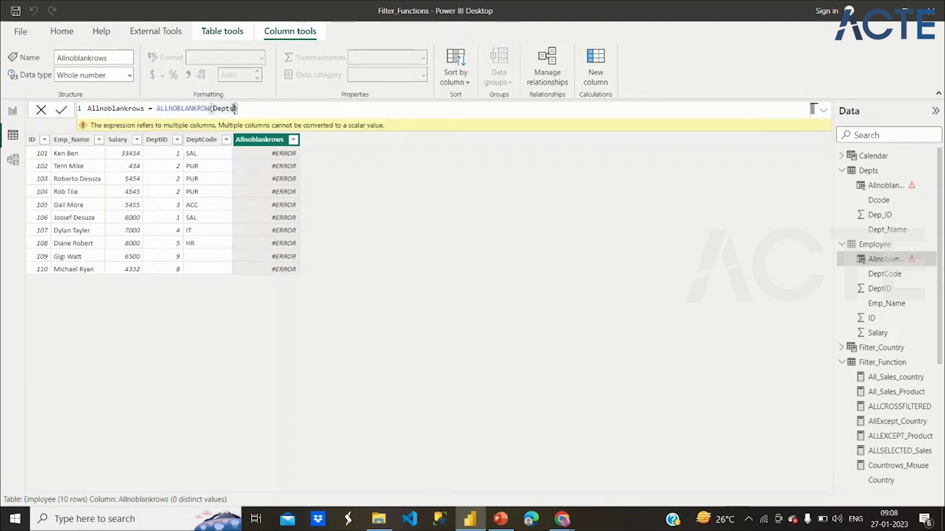
key(BackSpace)
key(BackSpace)
key(BackSpace)
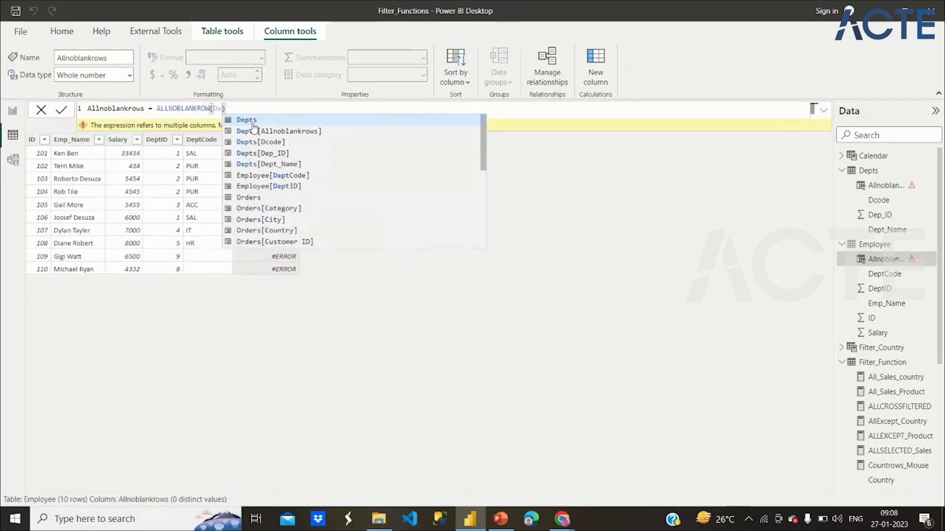
text(pts)
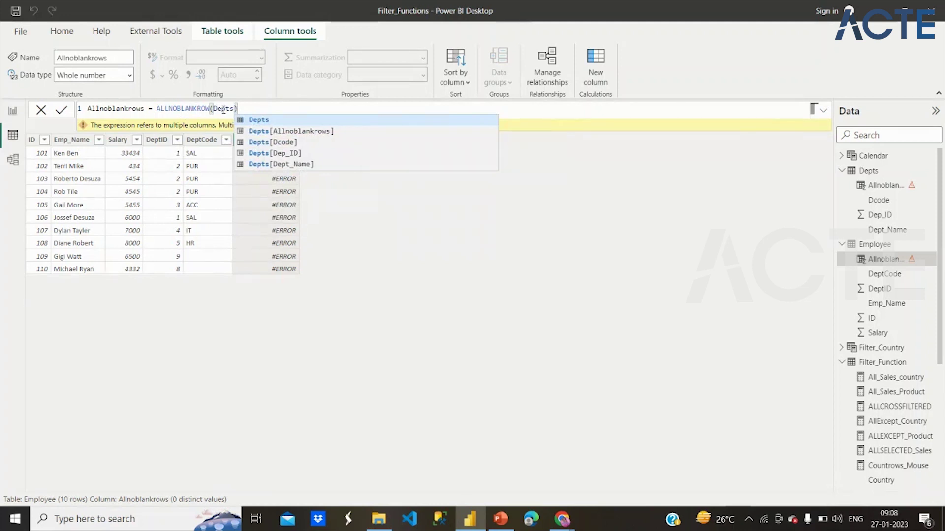
click(238, 109)
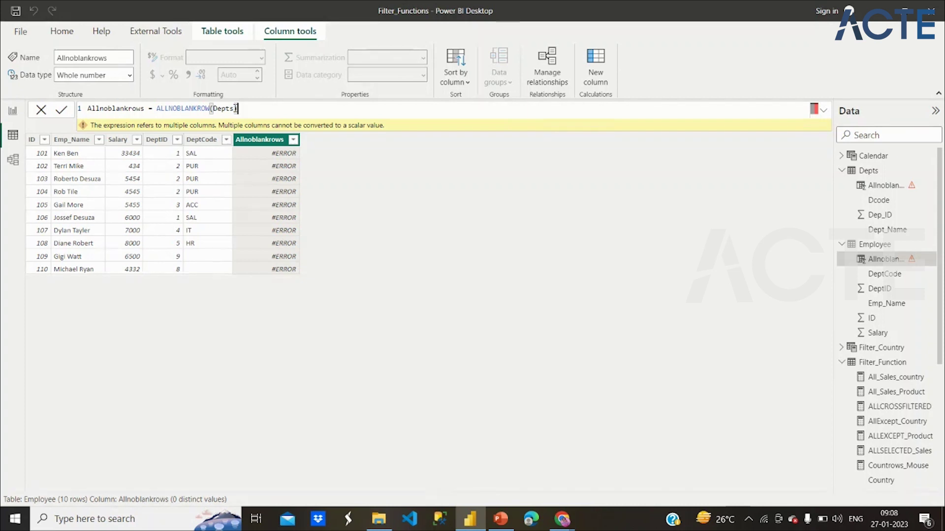
key(BackSpace)
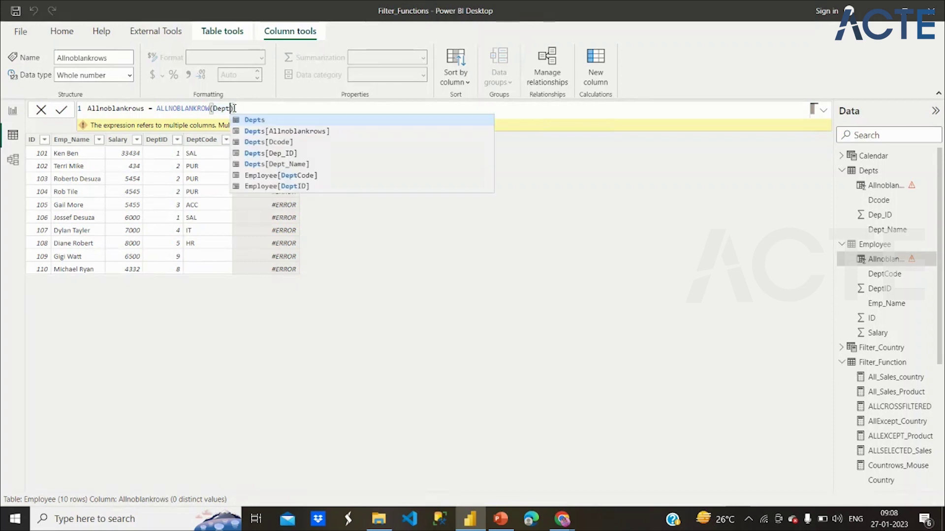
click(278, 142)
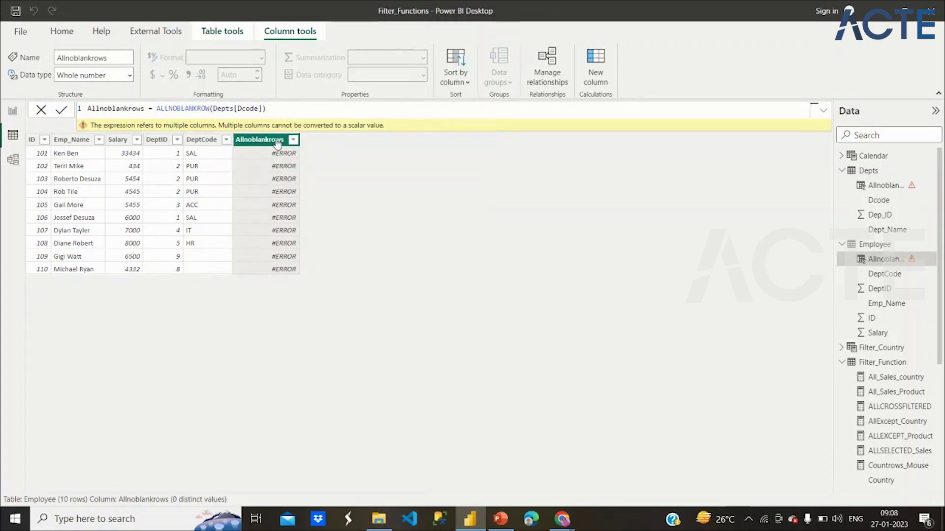
key(Return)
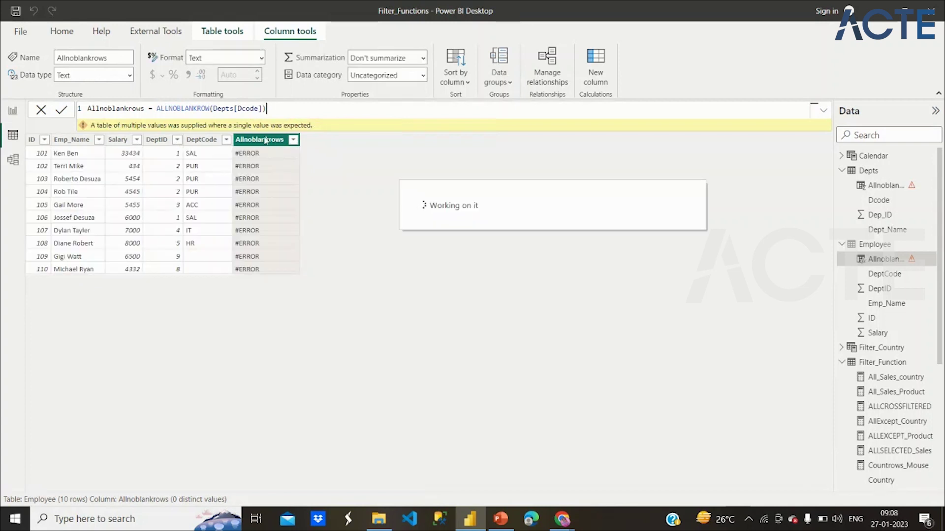
key(BackSpace)
key(BackSpace)
key(BackSpace)
key(BackSpace)
key(BackSpace)
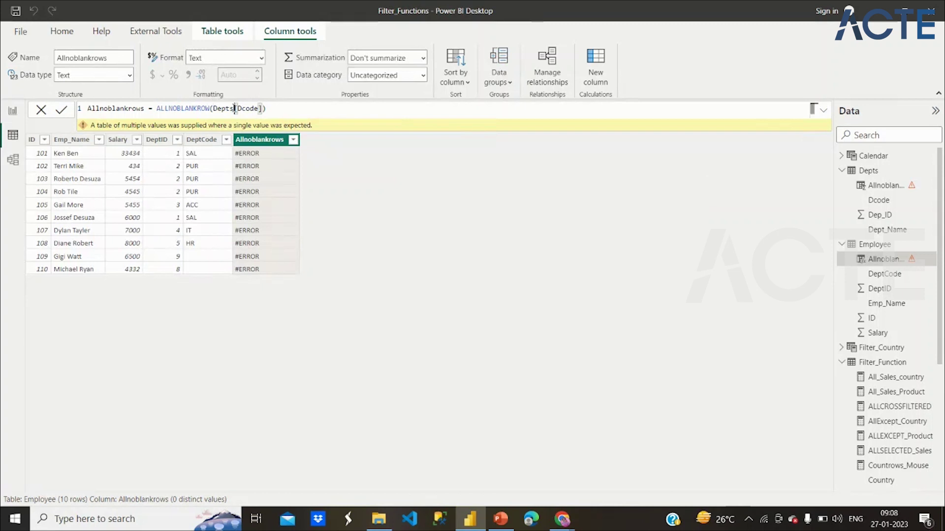
key(Tab)
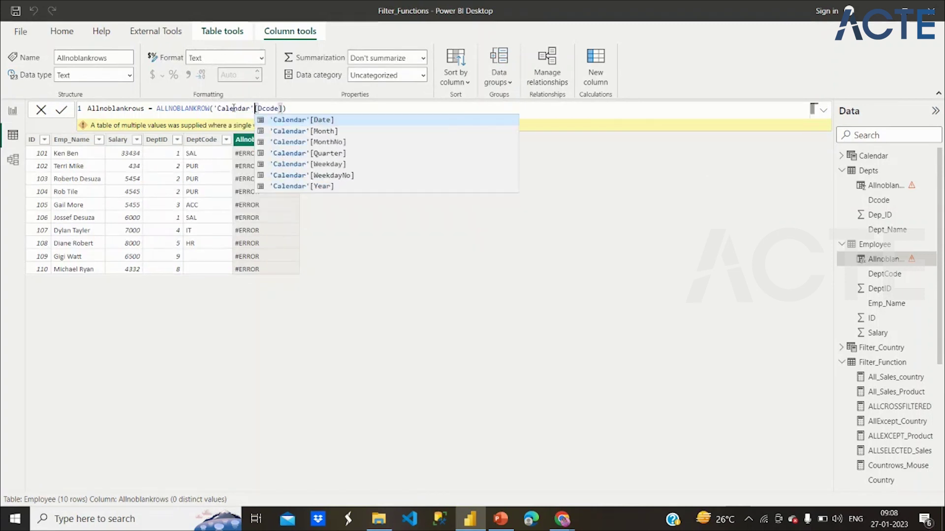
key(BackSpace)
key(BackSpace)
key(BackSpace)
key(BackSpace)
key(BackSpace)
key(BackSpace)
key(BackSpace)
key(BackSpace)
key(BackSpace)
key(BackSpace)
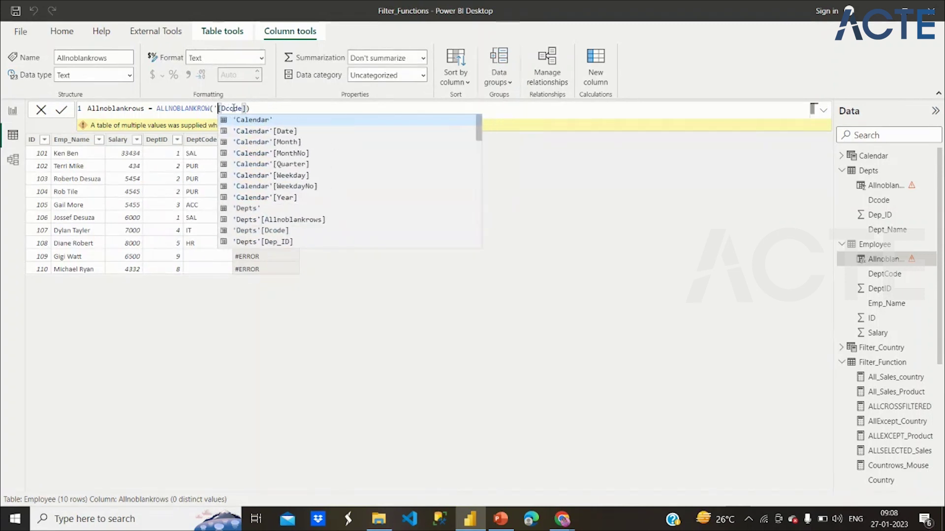
click(248, 109)
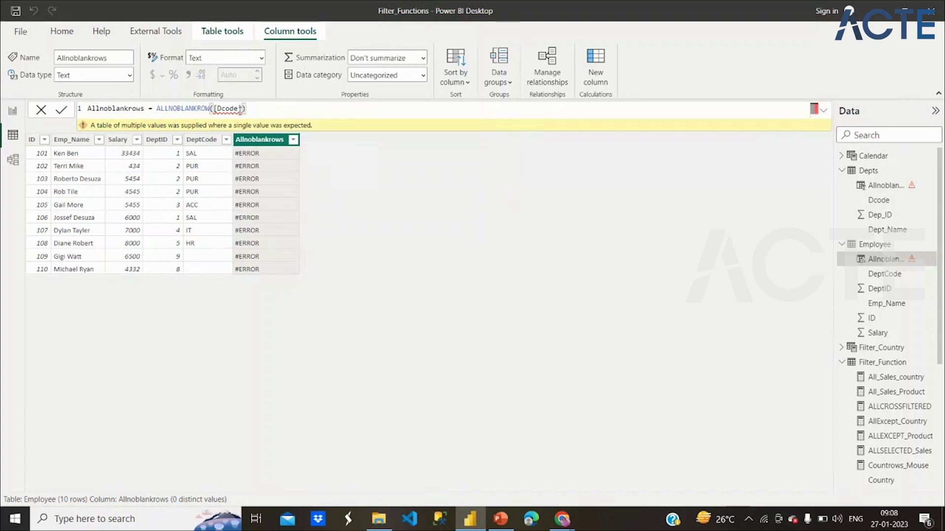
- Clear the ALLNOBLANKROW argument in the Employee table's Allnoblankrows formula, re-enter Depts[Dcode] and close the function
click(239, 109)
click(241, 108)
key(BackSpace)
key(BackSpace)
key(BackSpace)
key(BackSpace)
key(BackSpace)
key(BackSpace)
key(BackSpace)
key(BackSpace)
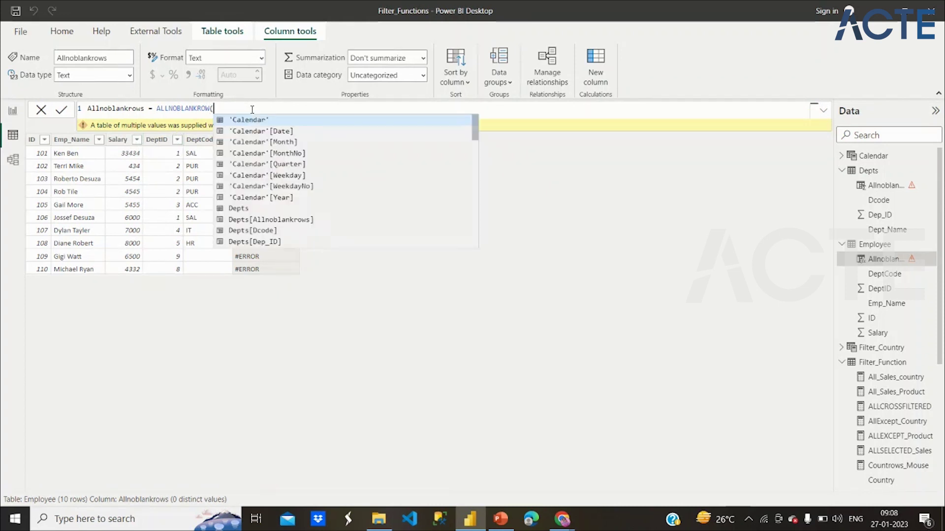
double_click(260, 232)
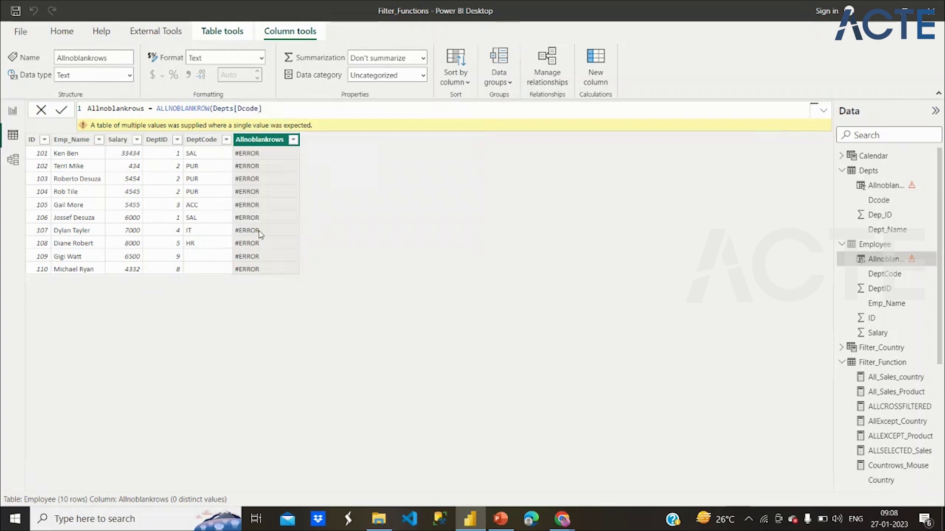
click(277, 111)
text())
drag(212, 110, 259, 109)
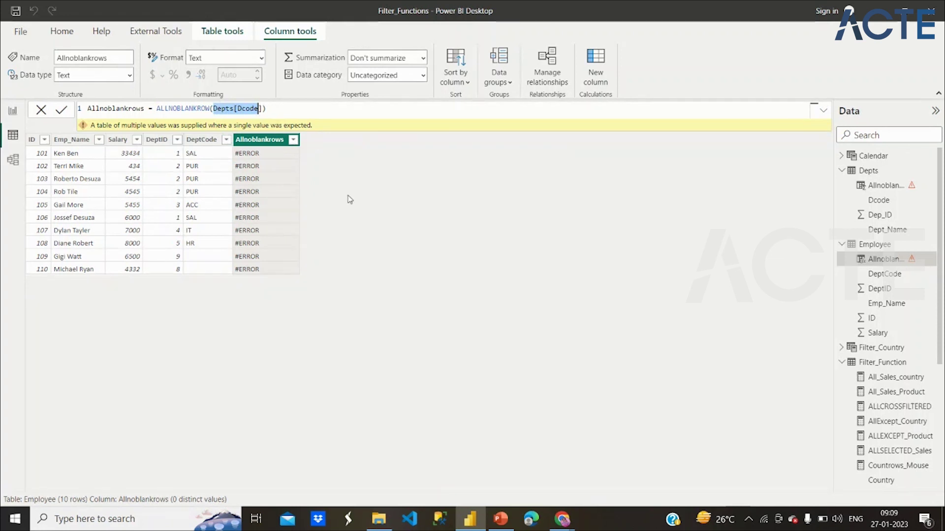
click(498, 526)
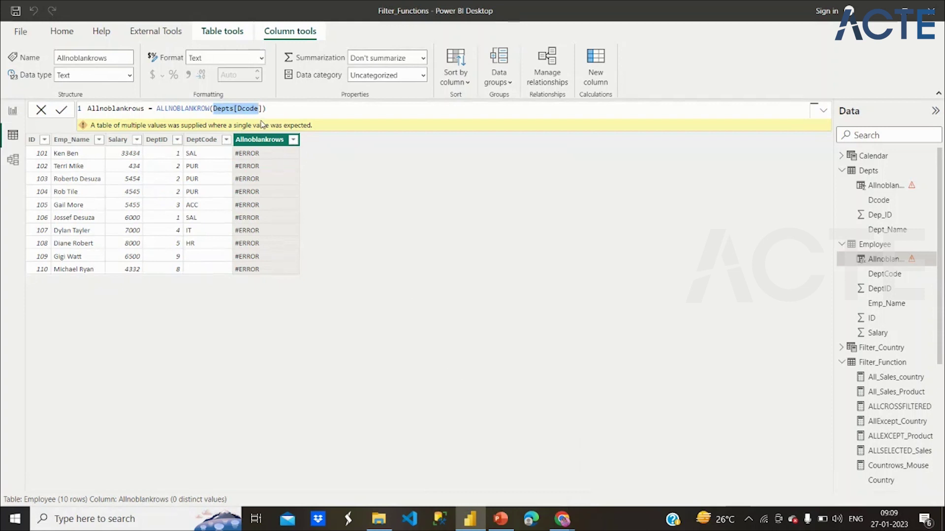
drag(276, 108, 65, 116)
key(BackSpace)
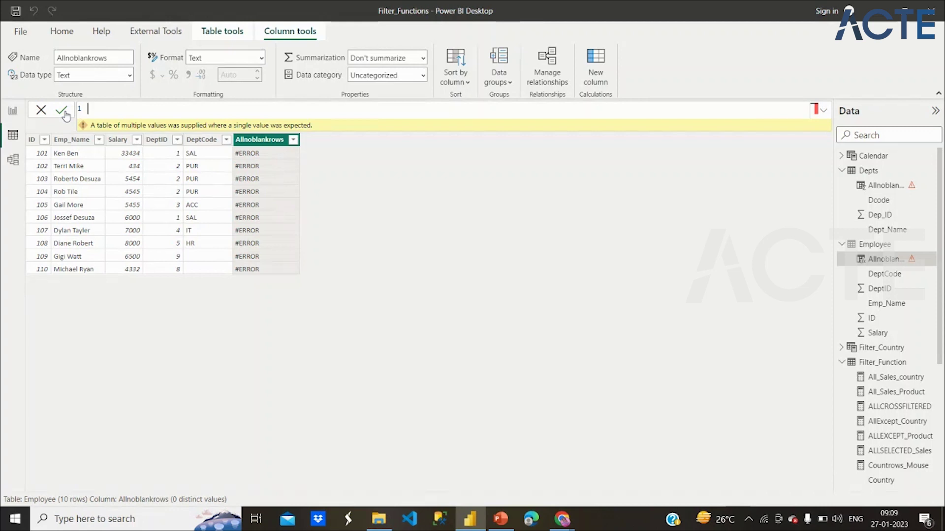
text(lookupvalue- Lookup)
key(ctrl+a)
key(BackSpace)
click(42, 110)
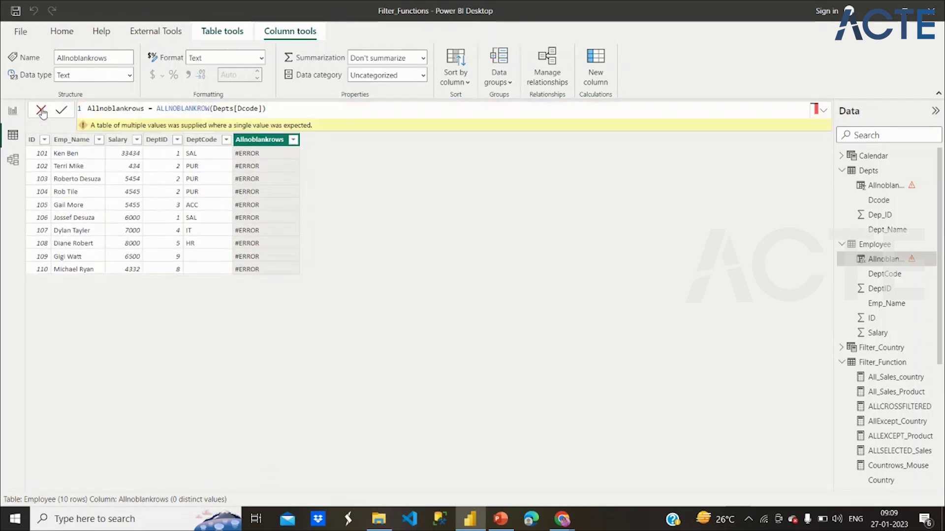
- Delete the Allnoblankrows calculated columns from the Employee and Depts tables
click(43, 113)
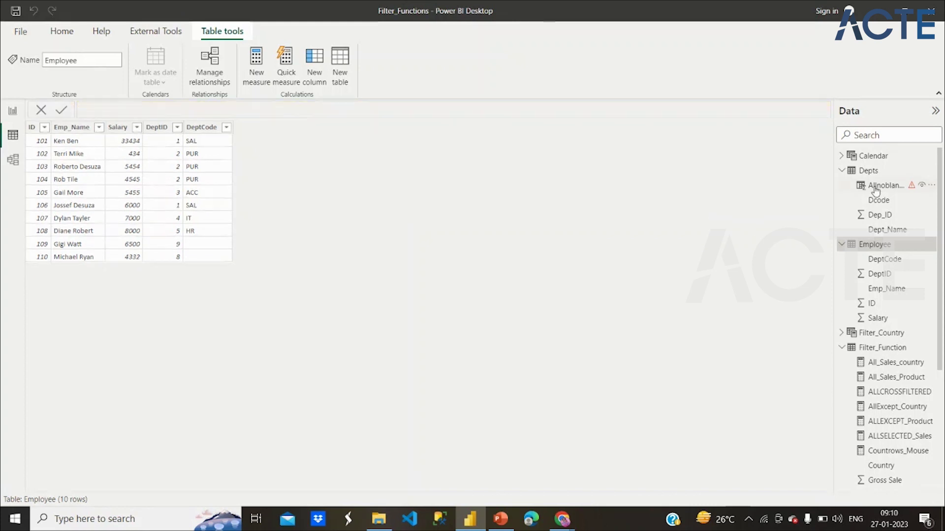
click(875, 187)
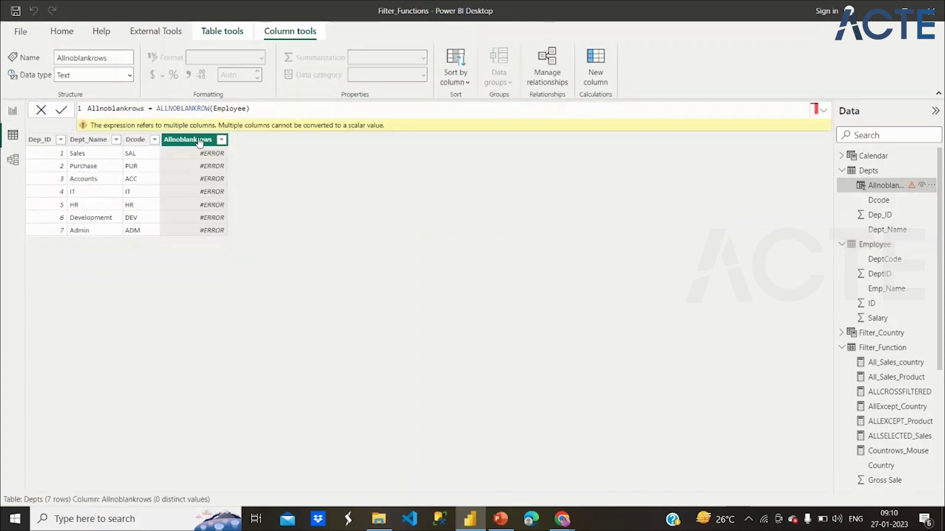
right_click(199, 140)
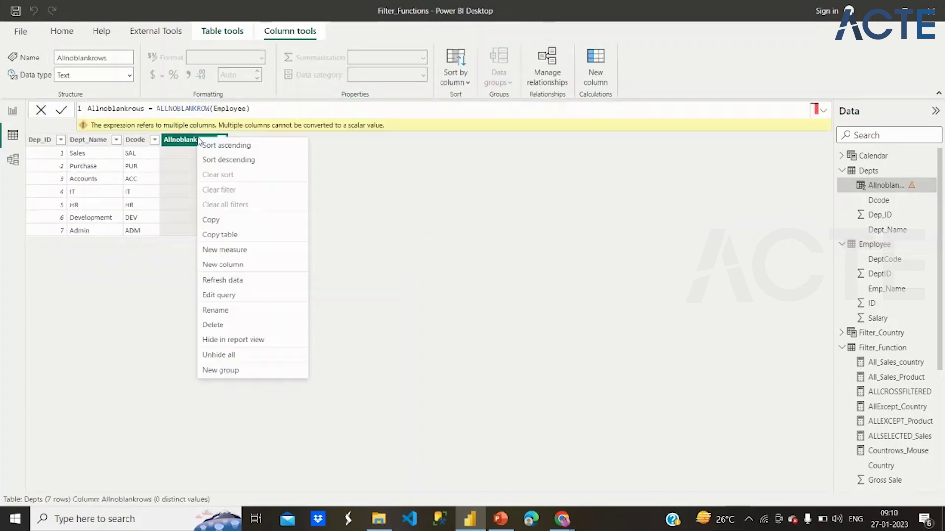
click(241, 326)
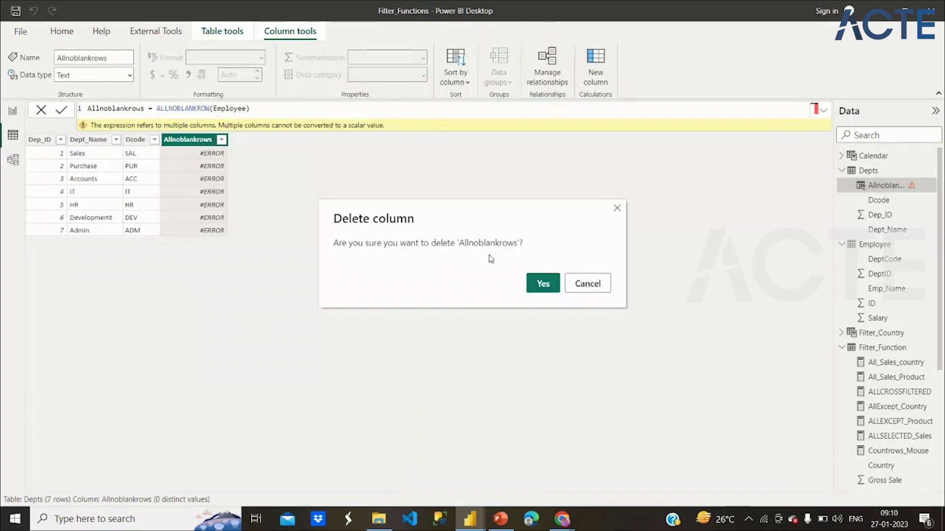
click(542, 284)
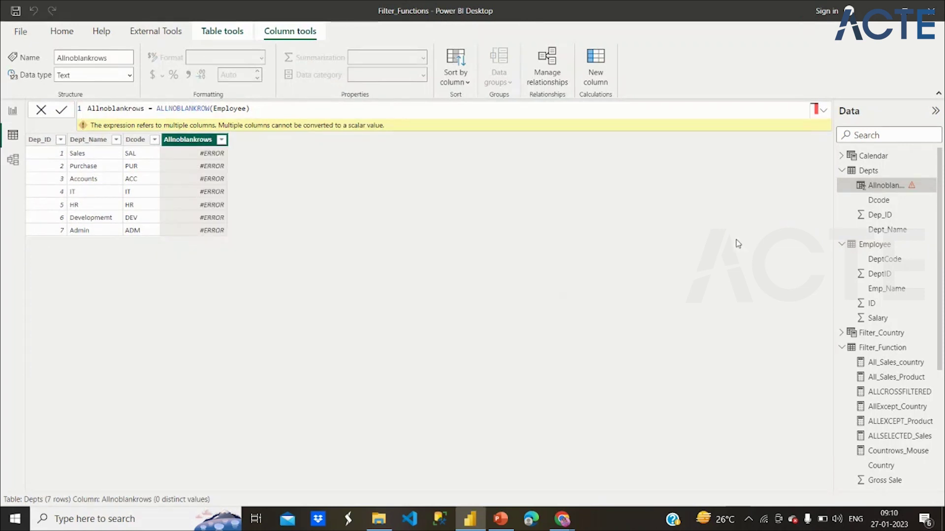
key(Delete)
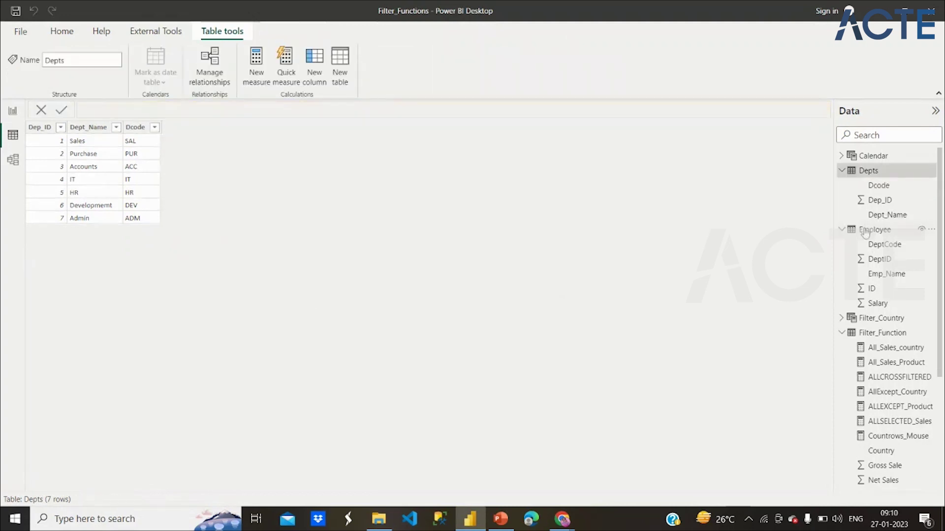
- Create a calculated column named Lookupvalues in the Employee table, start its formula with LOOKUPVALUE and enlarge the formula text
click(865, 235)
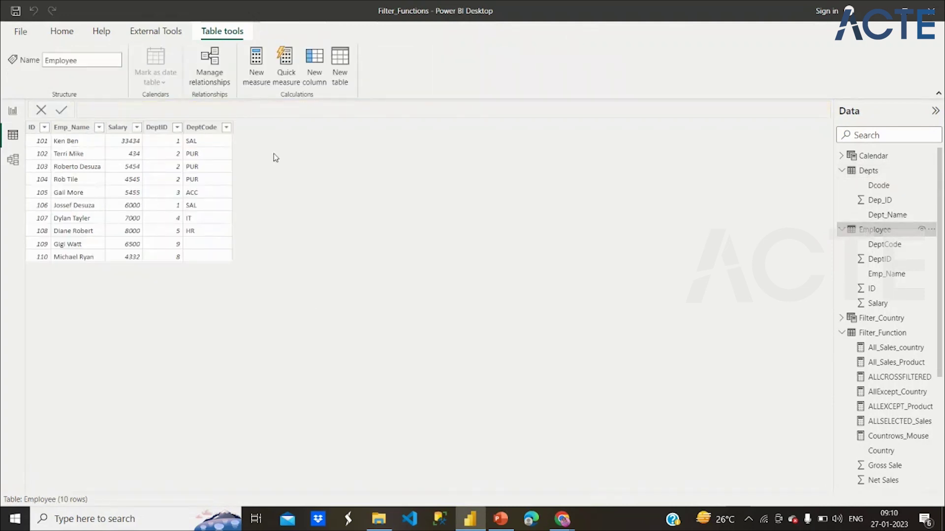
click(316, 60)
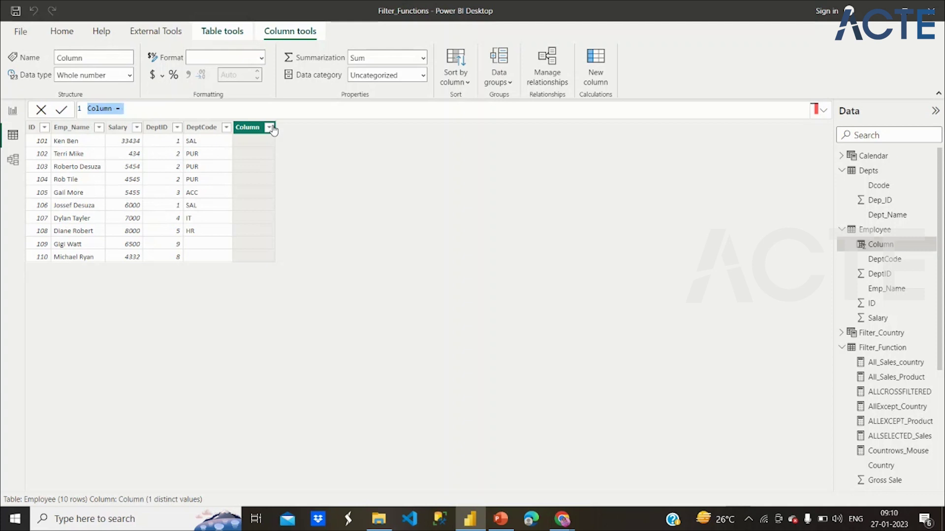
text(Lookupvalues=Looku)
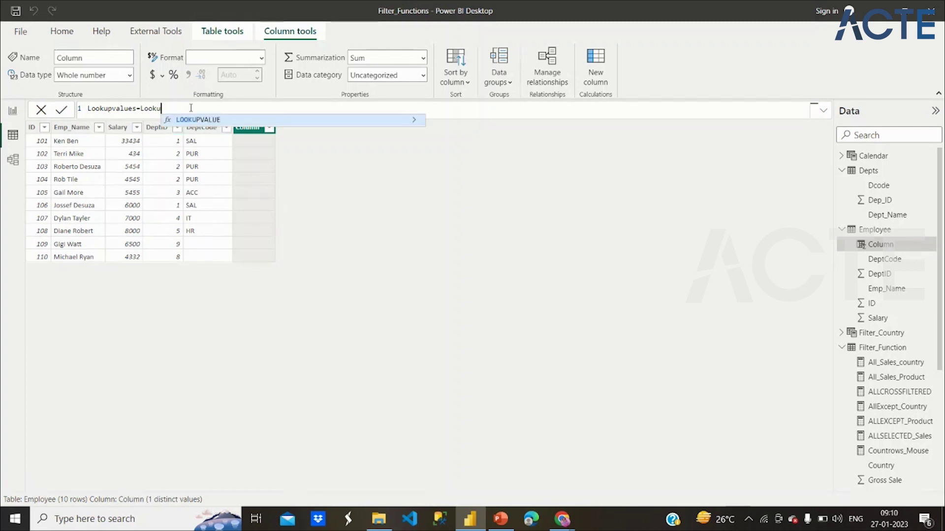
click(194, 121)
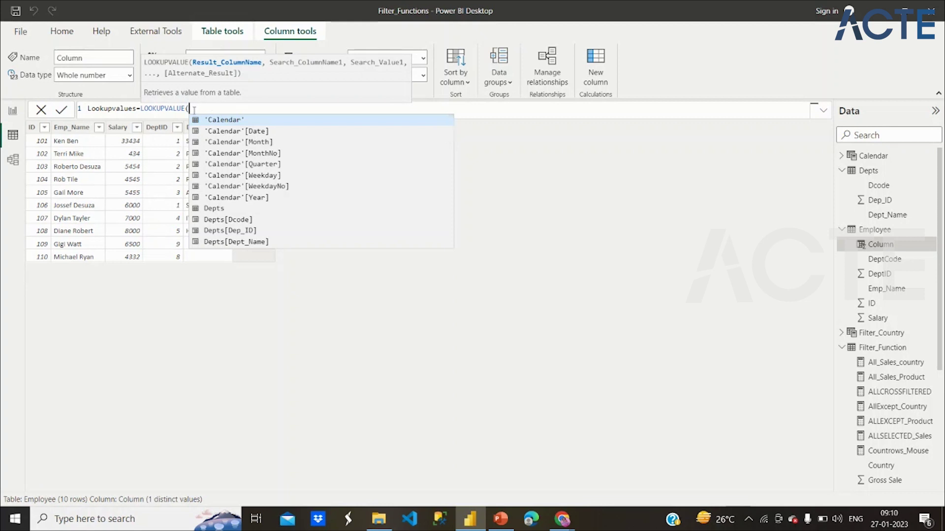
scroll(194, 111, up, 4)
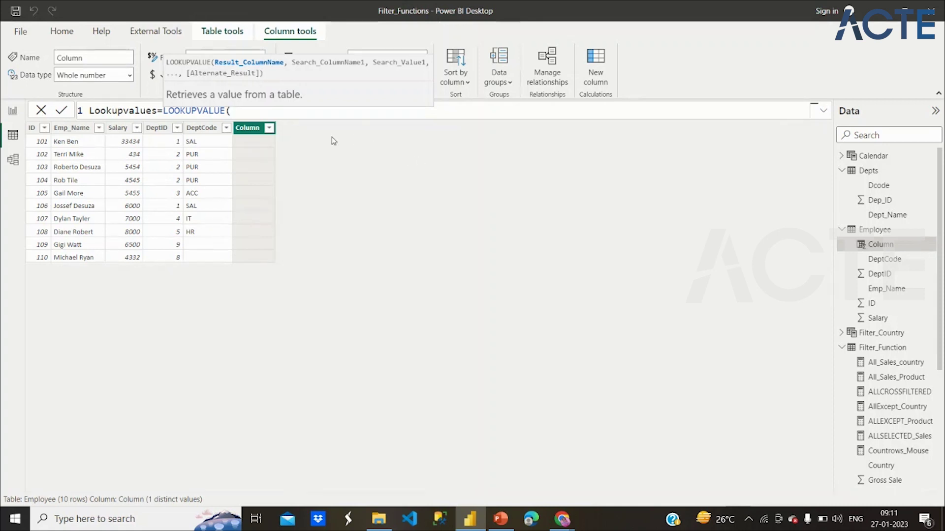
- Set Depts[Dept_Name] as the LOOKUPVALUE result column and Depts[Dep_ID] as the first search column
text(Em)
key(BackSpace)
key(BackSpace)
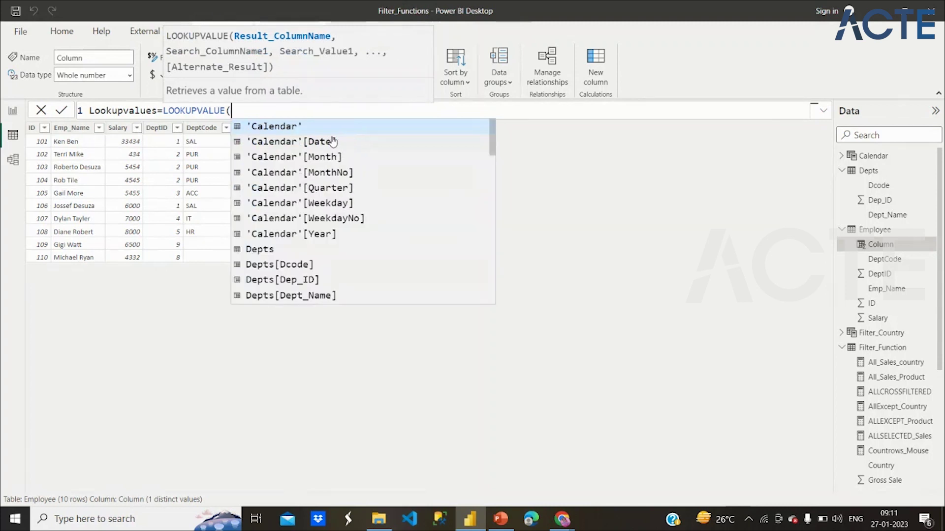
text(Dep)
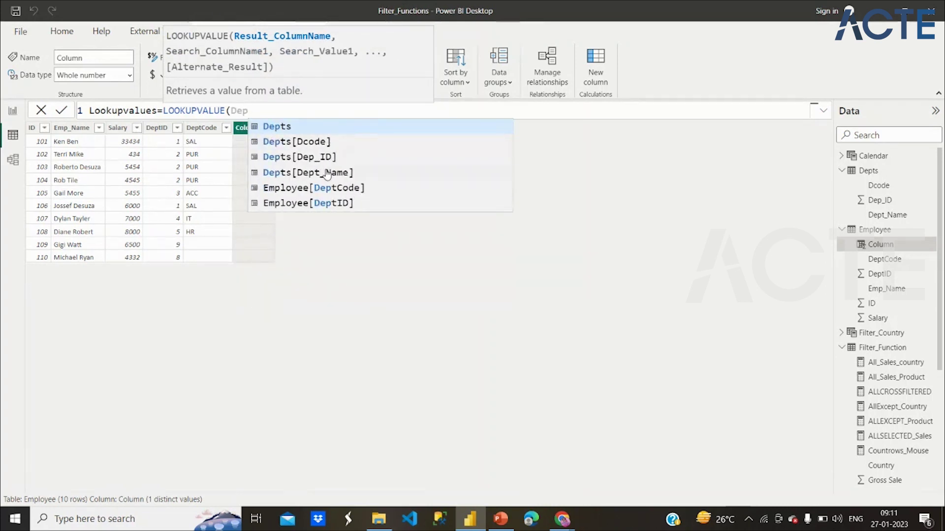
click(327, 173)
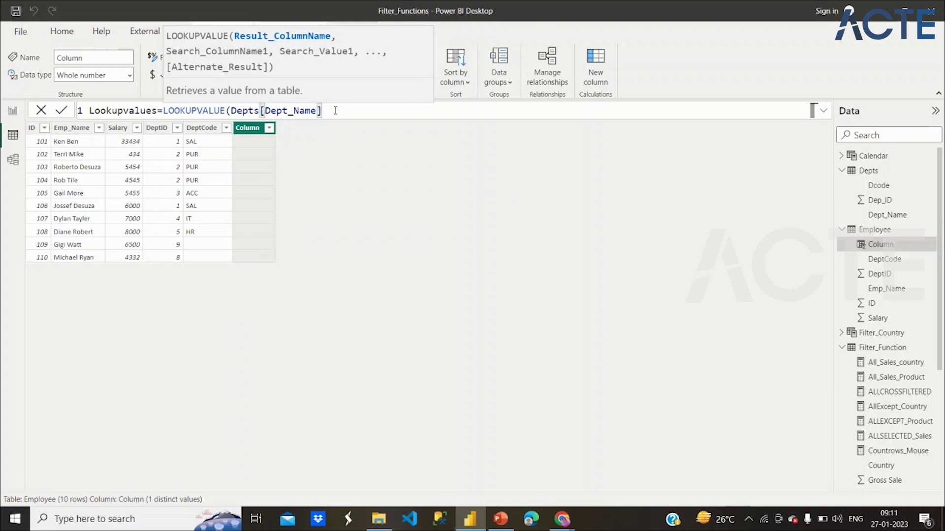
text(,)
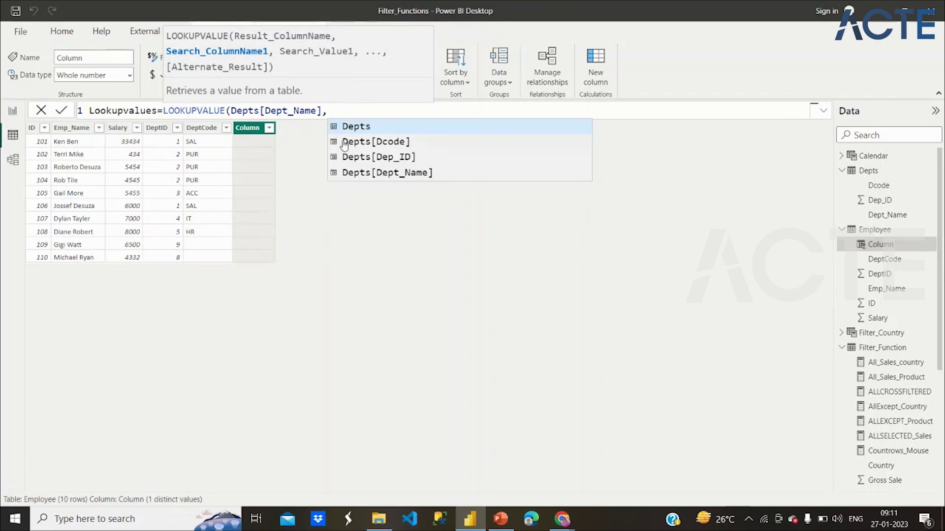
double_click(385, 160)
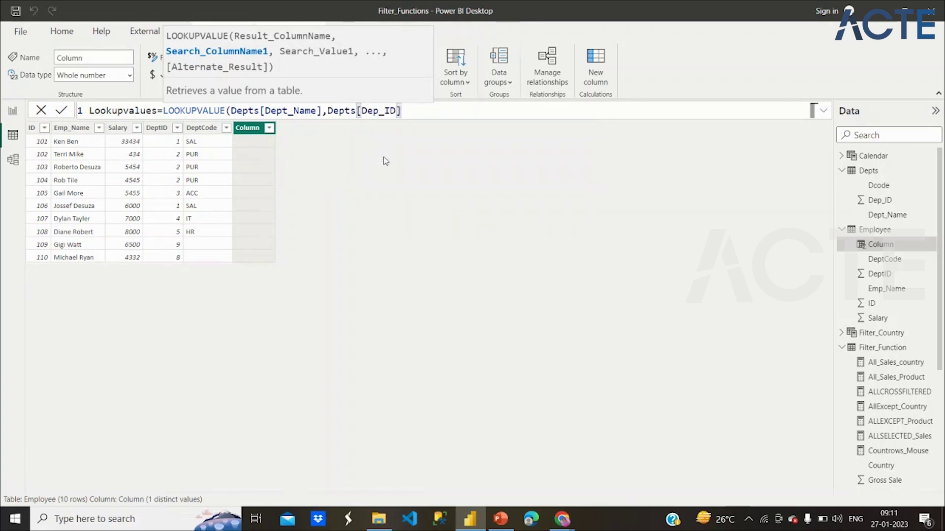
text(,)
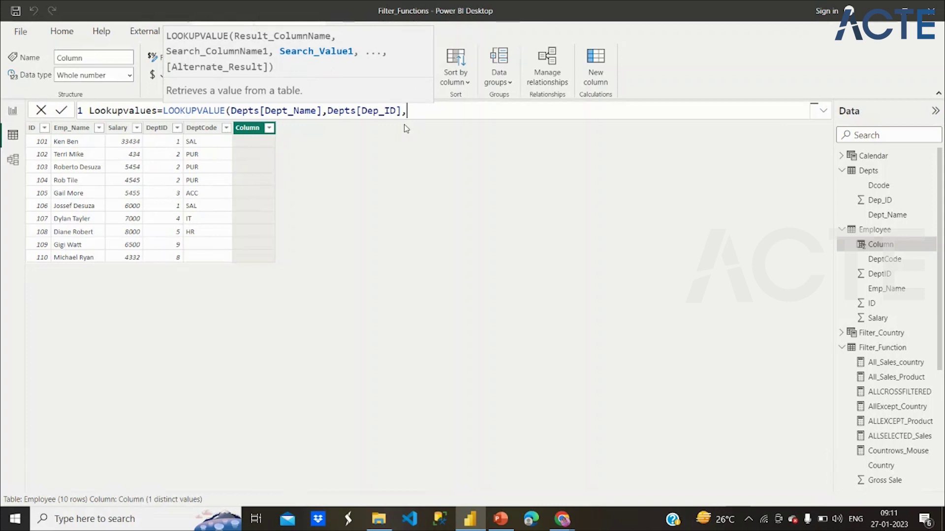
- Add Employee[DeptID], Depts[Dep_ID] and "Not Found" as the remaining LOOKUPVALUE arguments, close the function and commit the formula
text(Empl)
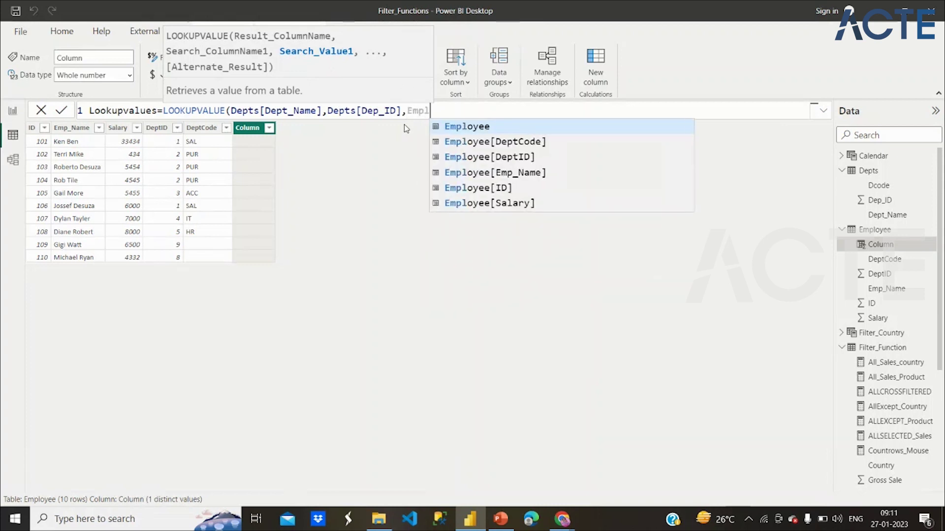
click(494, 158)
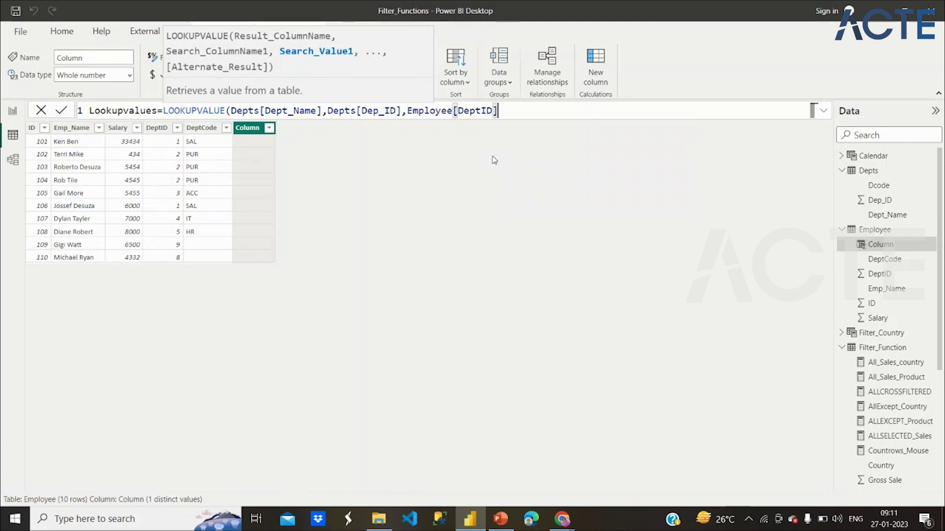
text(,)
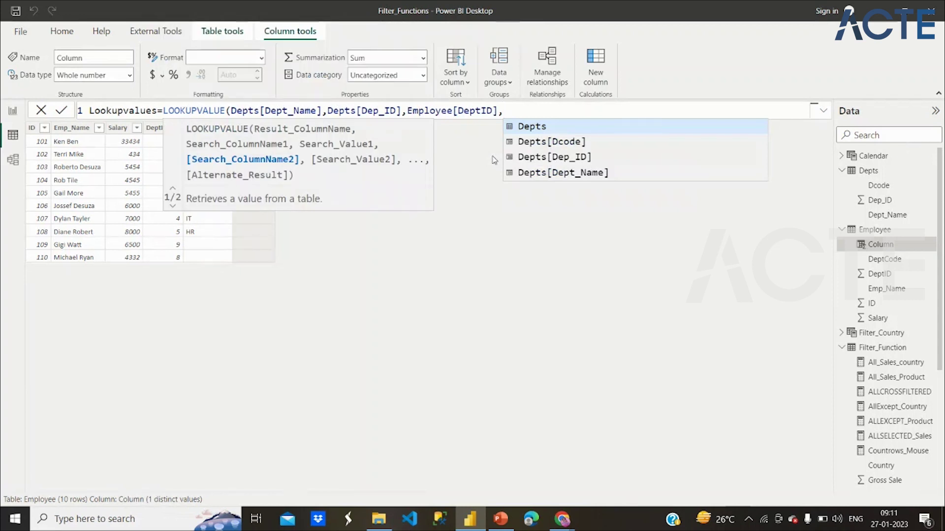
click(578, 158)
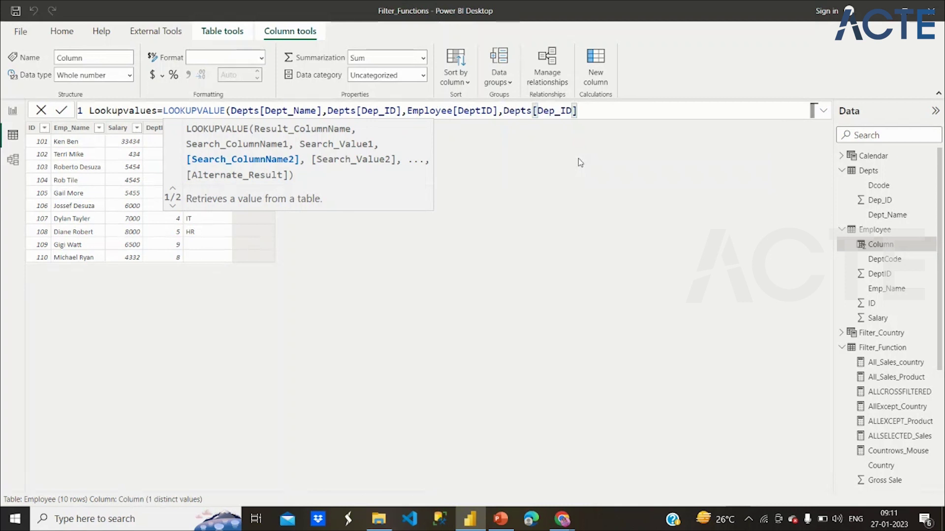
text(,)
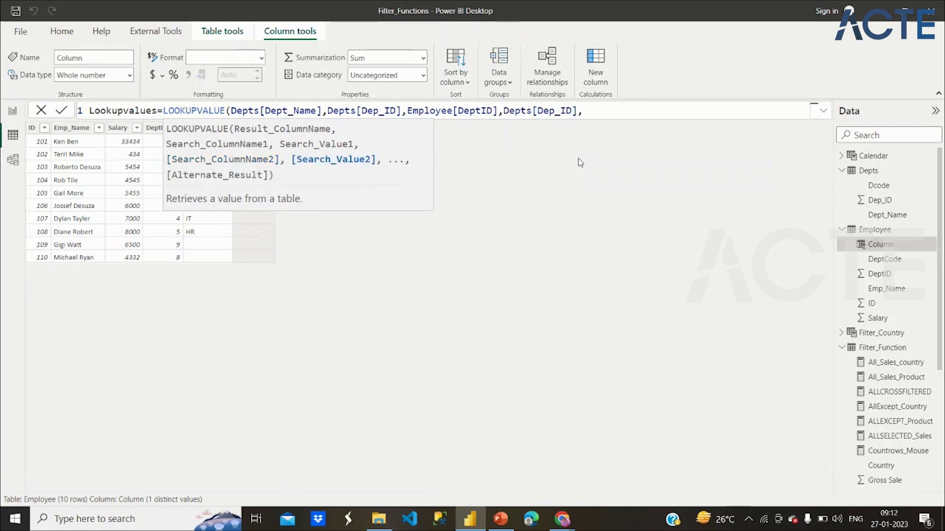
text("Not Found"))
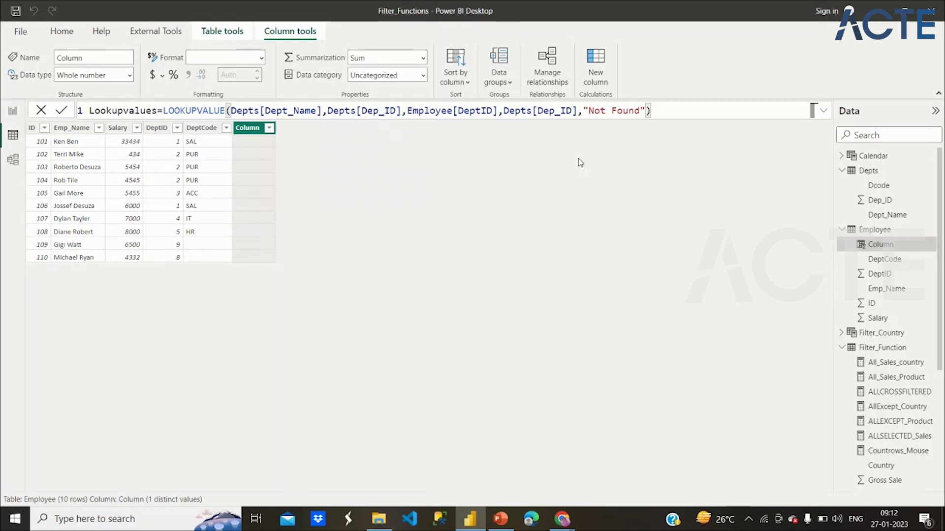
key(Return)
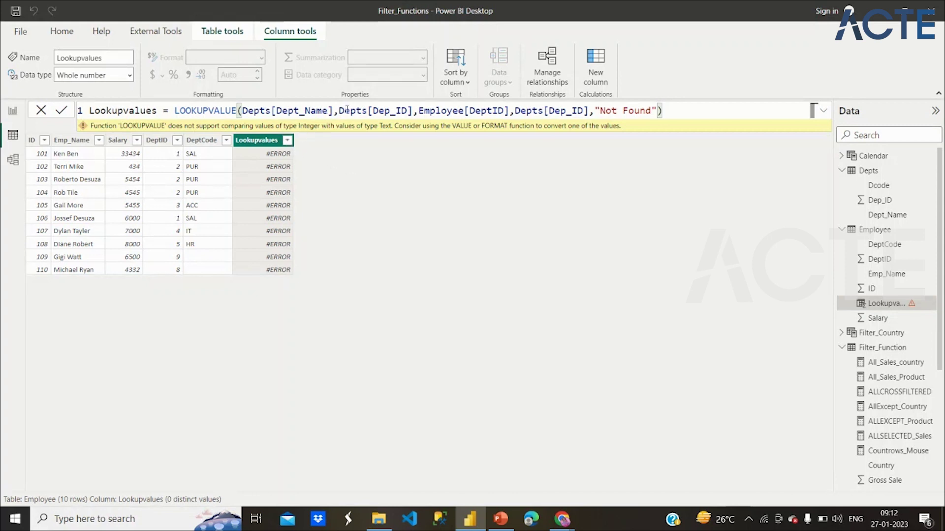
drag(340, 111, 476, 109)
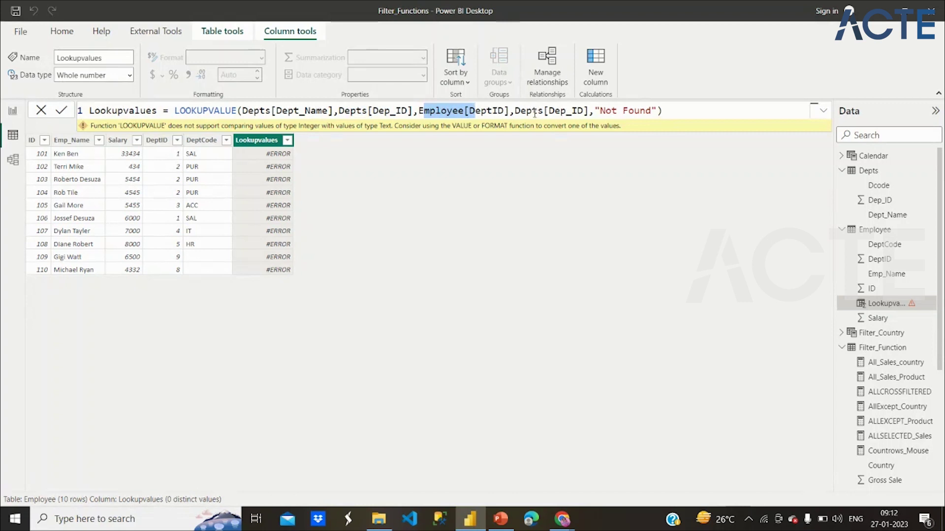
- Set the data type of the Lookupvalues column to Text
drag(533, 112, 590, 111)
click(668, 111)
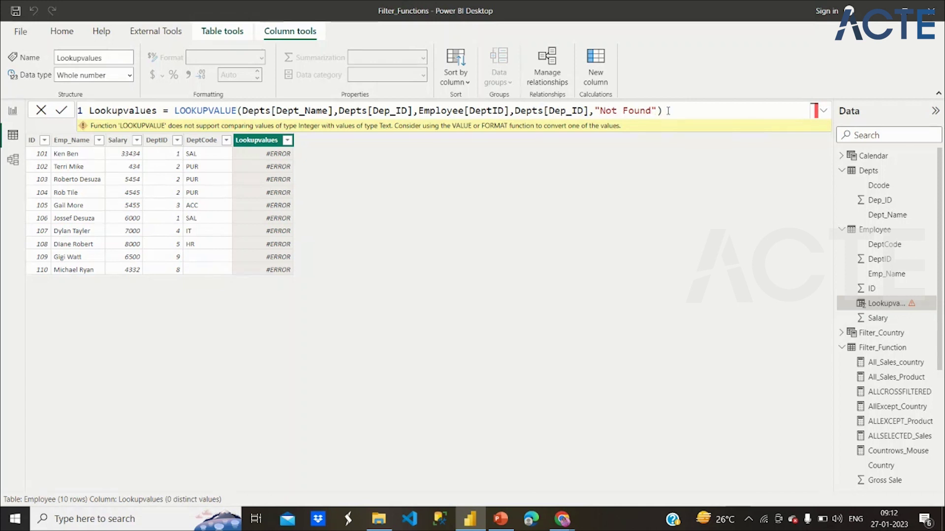
click(127, 75)
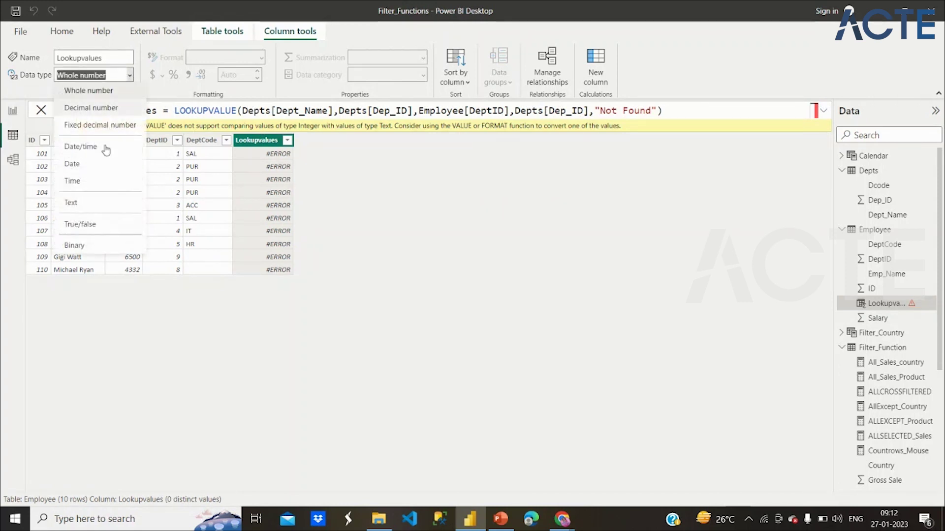
click(100, 208)
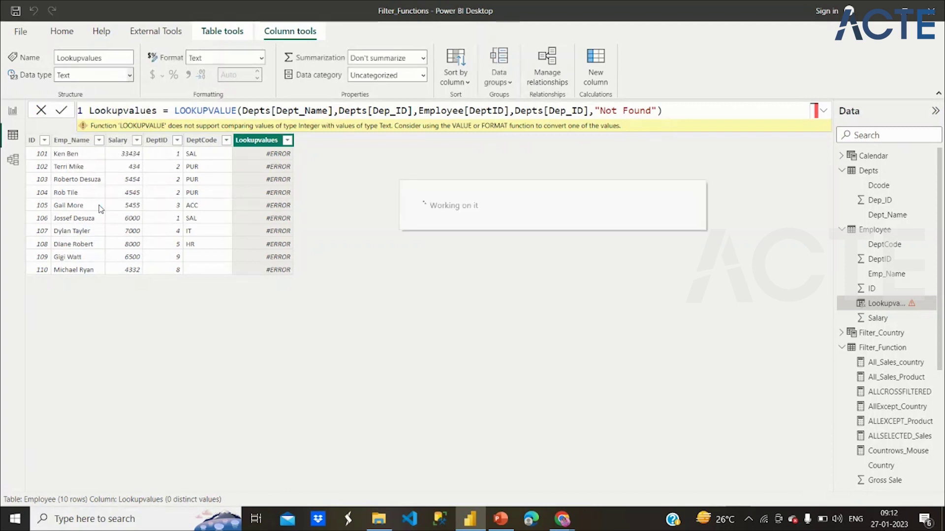
- Remove the second Depts[Dep_ID] argument, before "Not Found", from the Lookupvalues formula and commit it
click(673, 111)
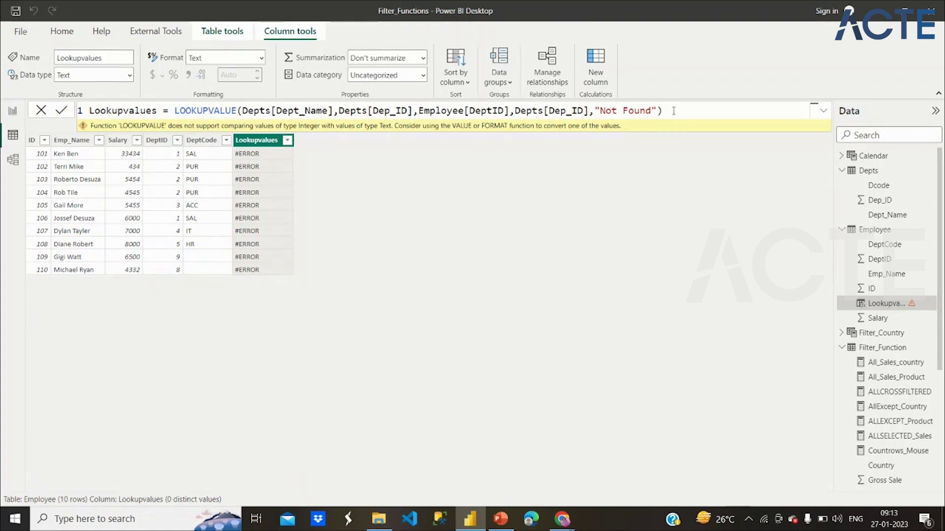
drag(334, 110, 465, 124)
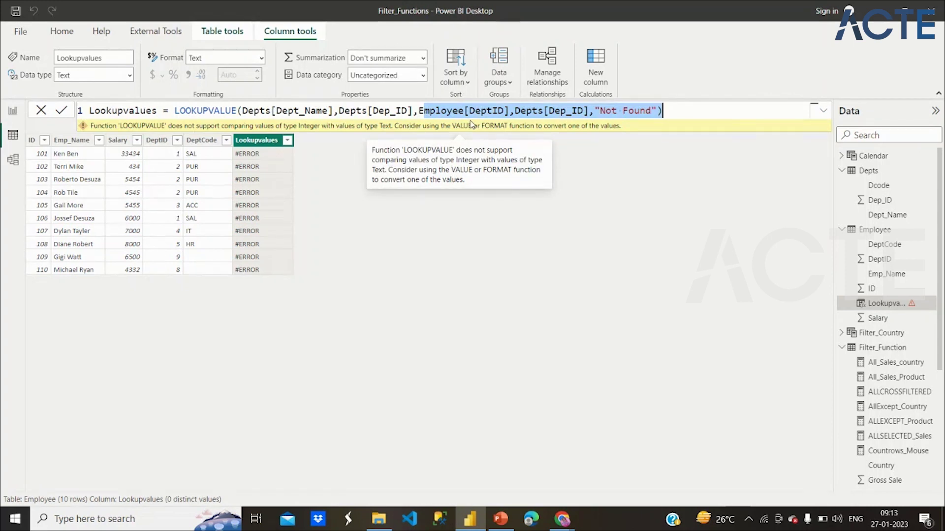
click(584, 112)
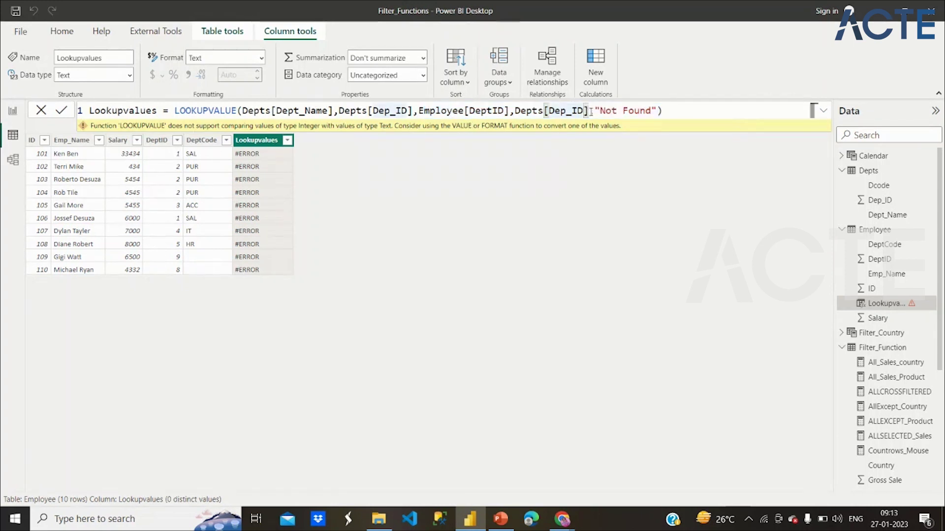
drag(589, 111, 513, 107)
key(BackSpace)
key(Return)
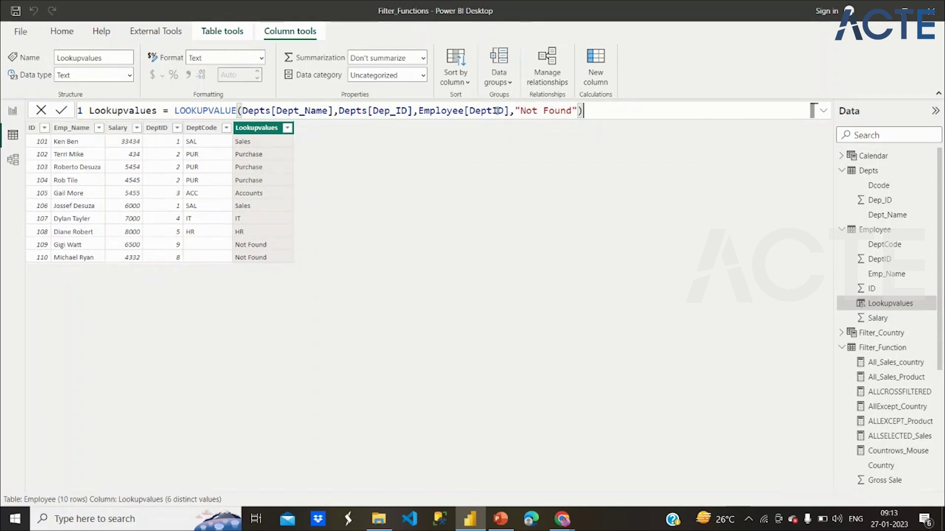
- Compare the Lookupvalues results in the Employee table with the department IDs and names in the Depts table
drag(512, 111, 435, 110)
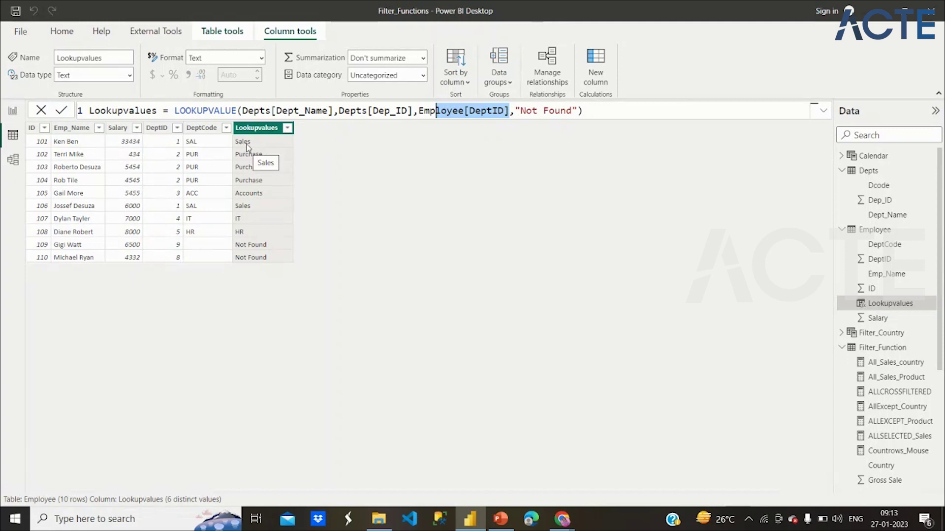
click(384, 110)
drag(384, 110, 447, 110)
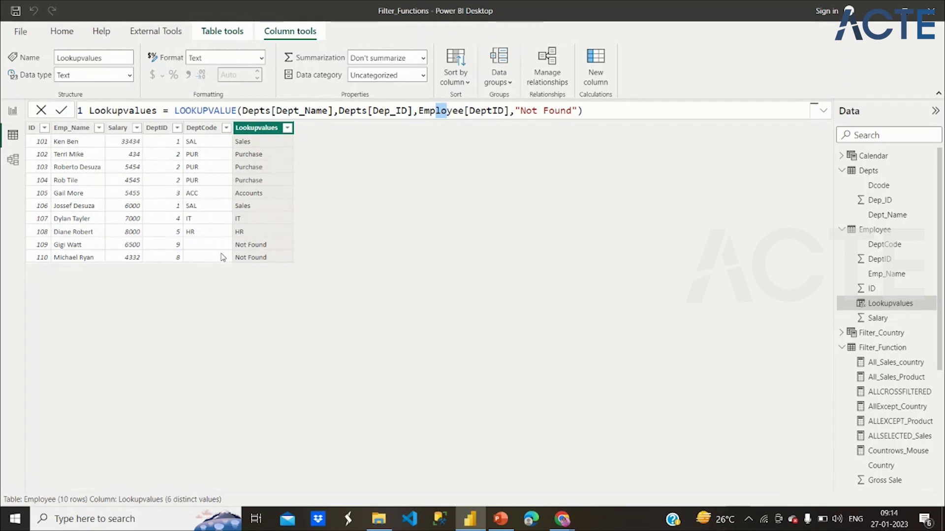
click(870, 177)
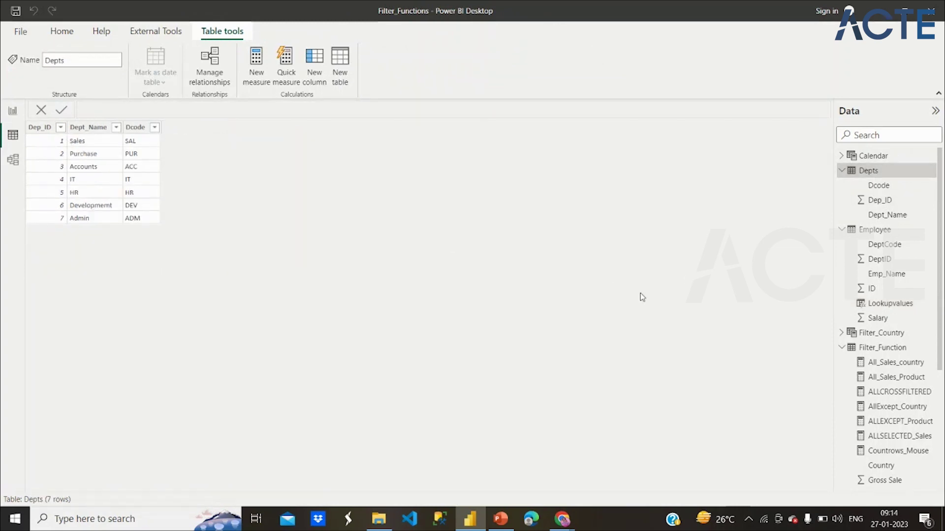
click(891, 236)
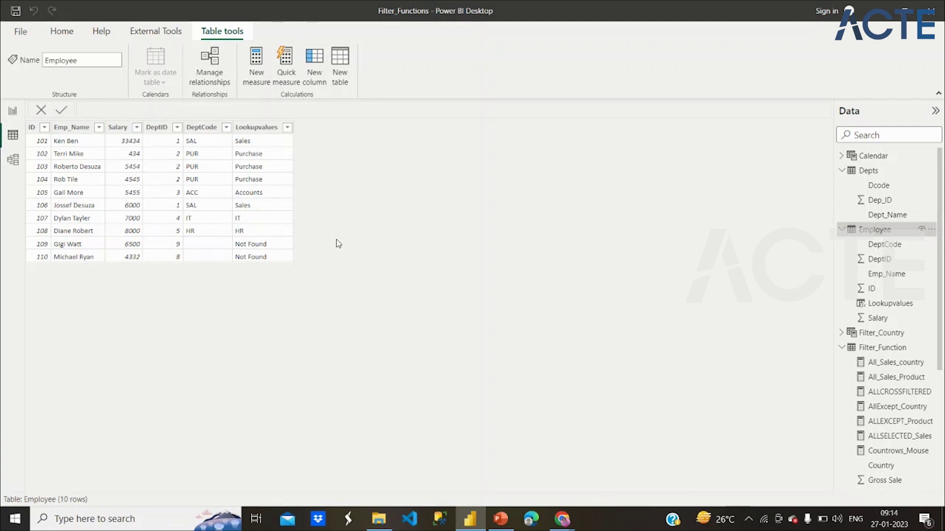
click(880, 174)
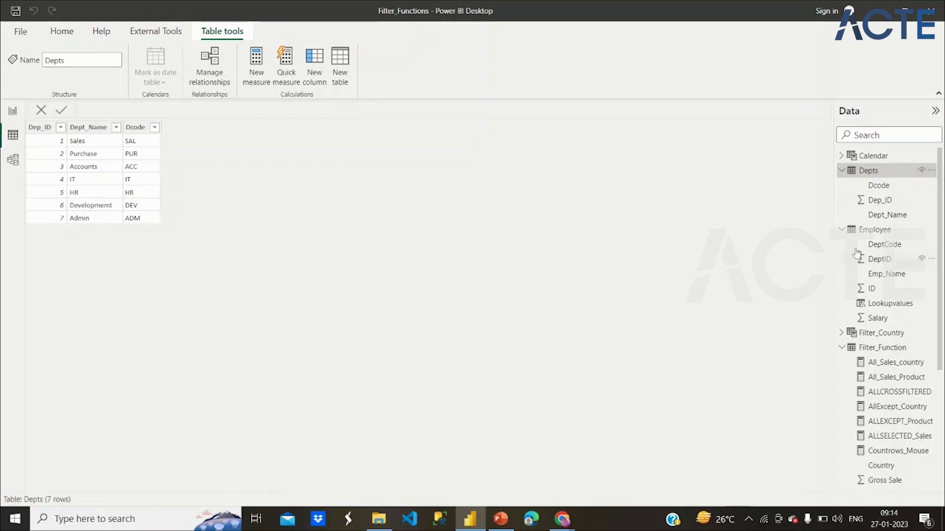
click(870, 235)
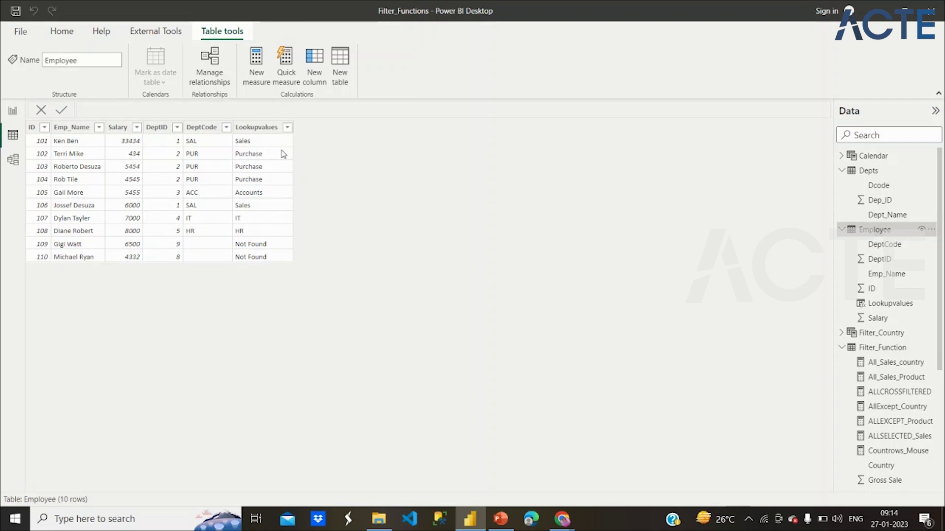
- Move the Employee table closer to Depts in the model and relate Depts[Dep_ID] to Employee[DeptID]
click(13, 160)
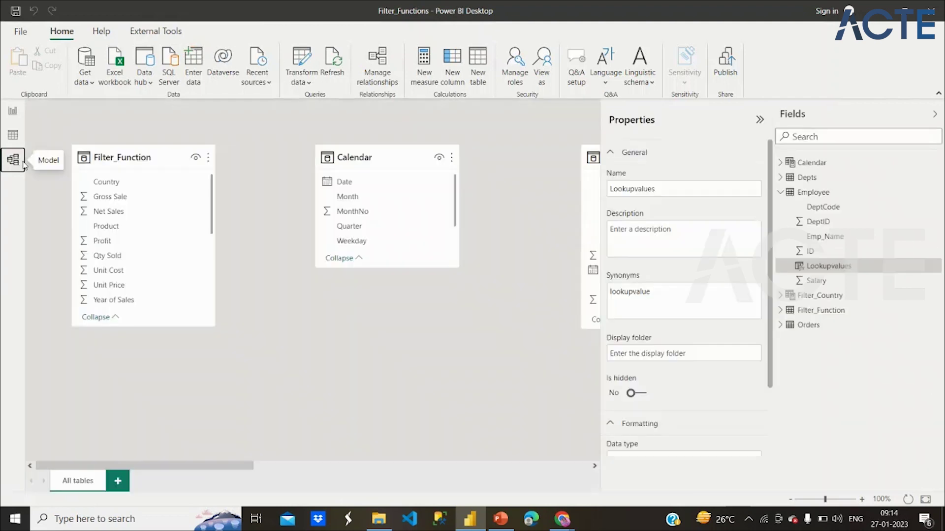
scroll(425, 352, right, 10)
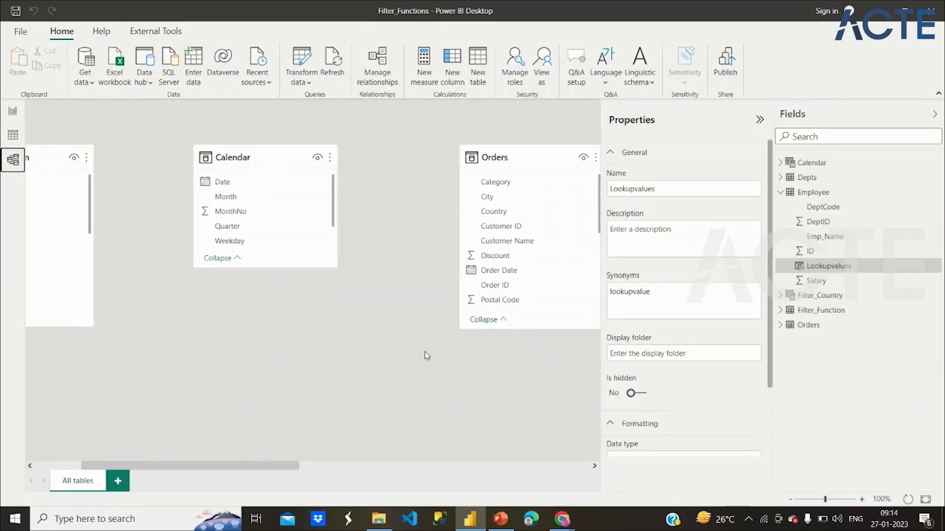
scroll(424, 352, right, 3)
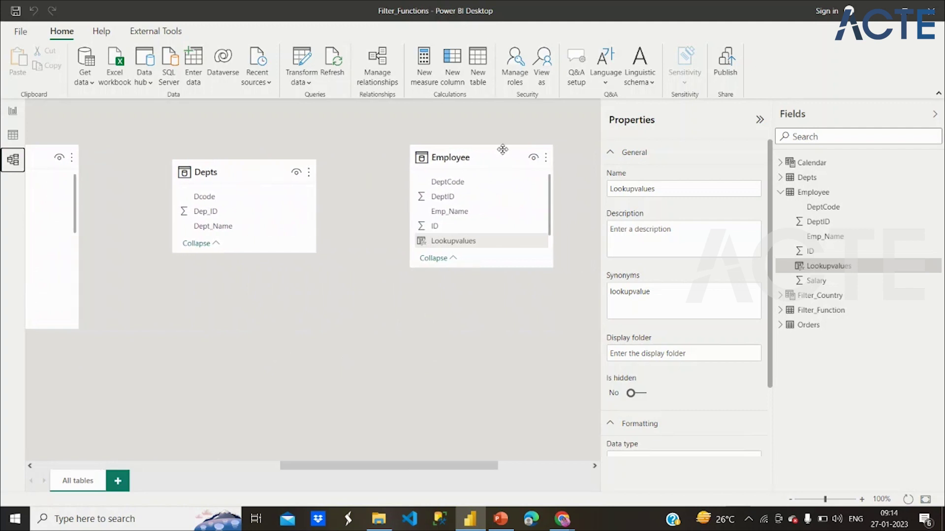
drag(482, 152, 440, 149)
click(330, 261)
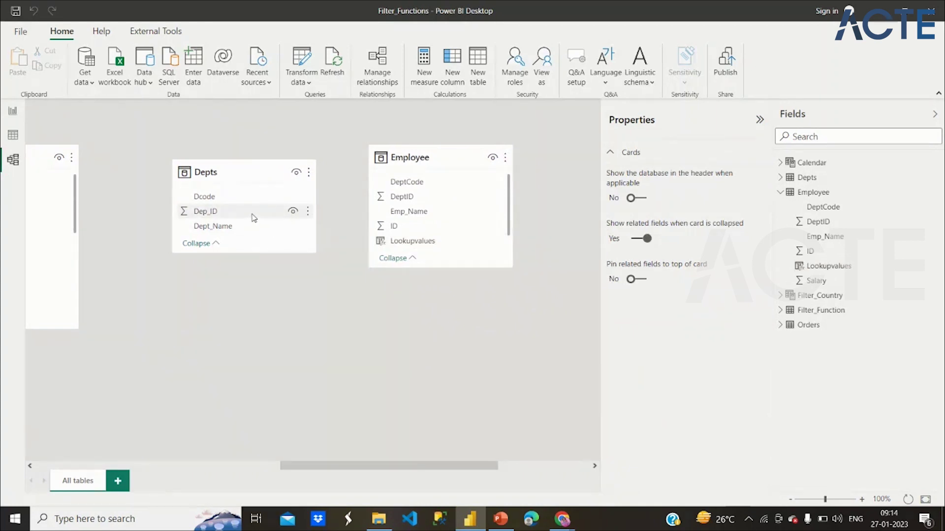
drag(254, 218, 422, 202)
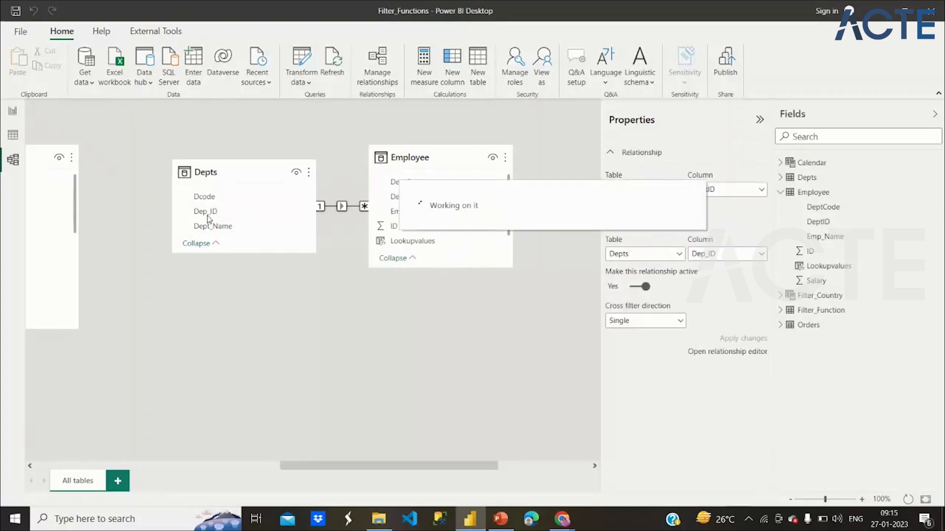
- Create a calculated column named AllNOBLANK ROW in the Depts table and start its formula with ALLNOBLANKROW
click(13, 138)
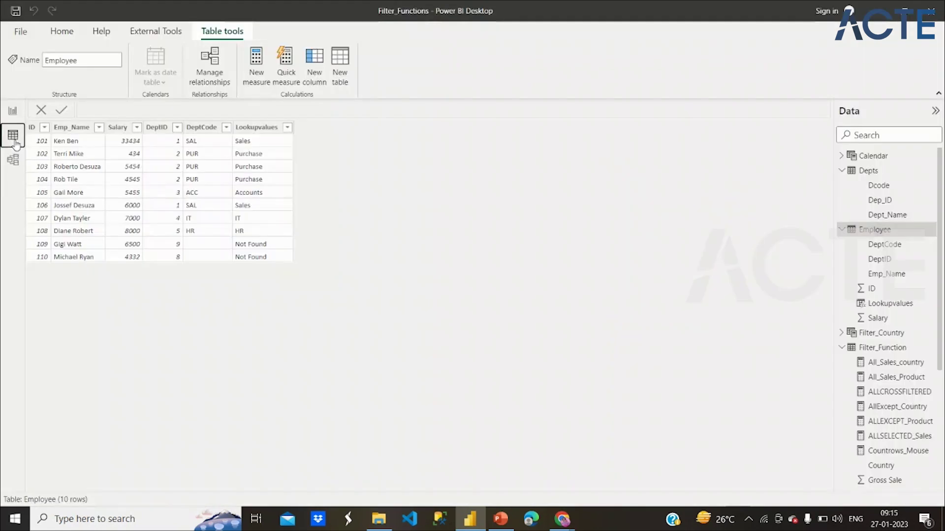
click(868, 170)
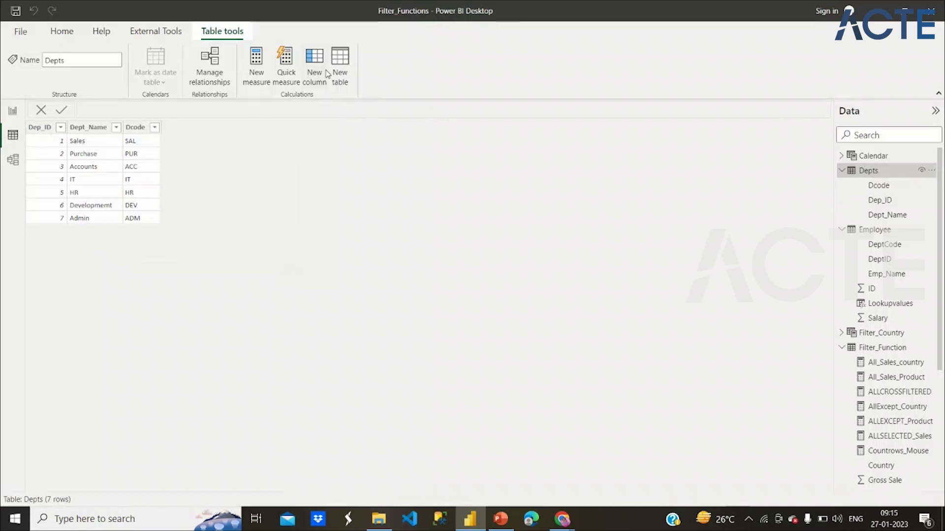
click(315, 59)
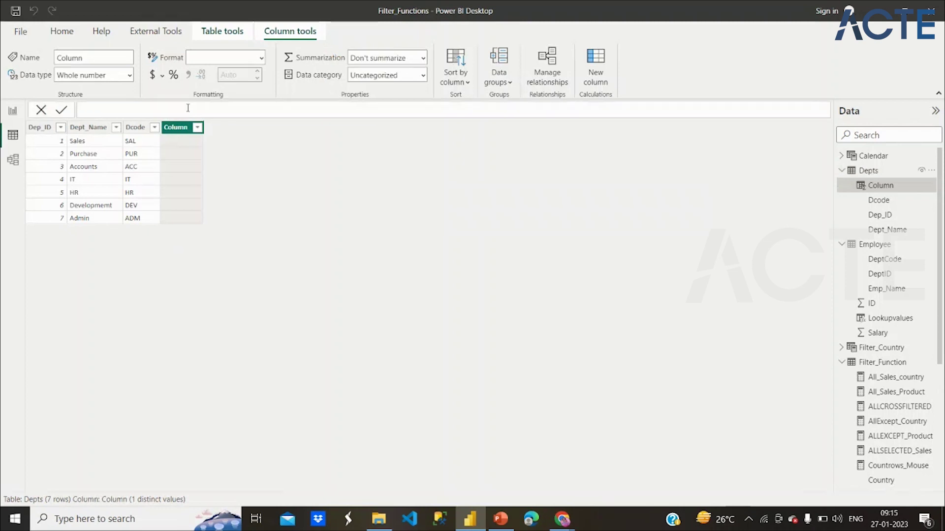
text(AllNOBA)
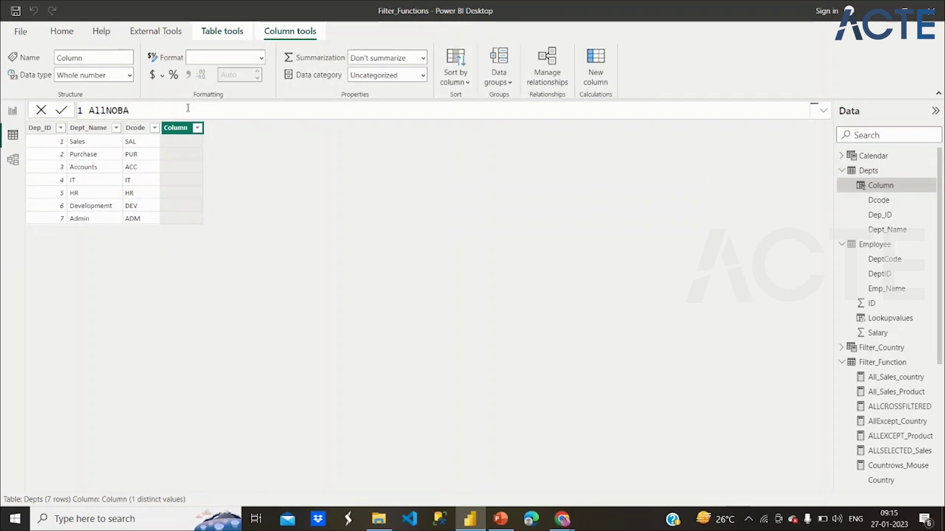
key(BackSpace)
text(LANK ROW= All)
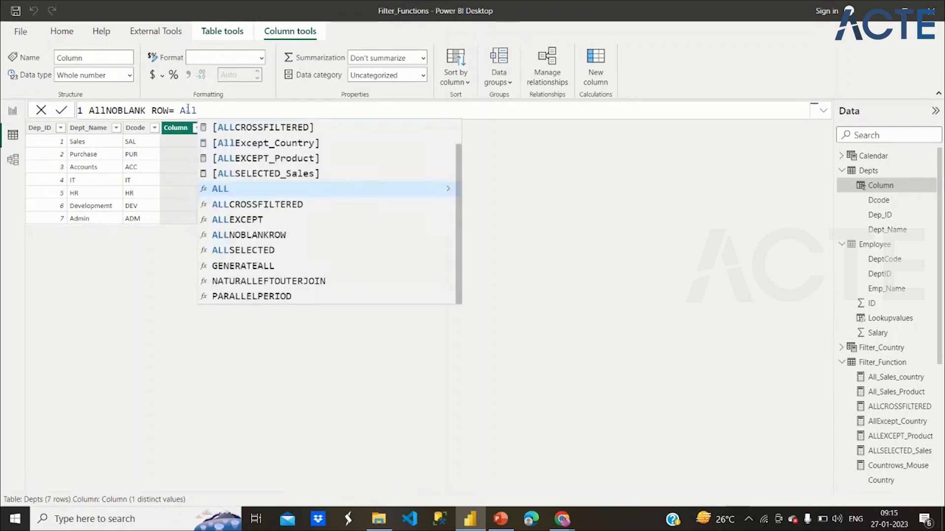
key(Down)
key(Down)
key(Down)
key(Tab)
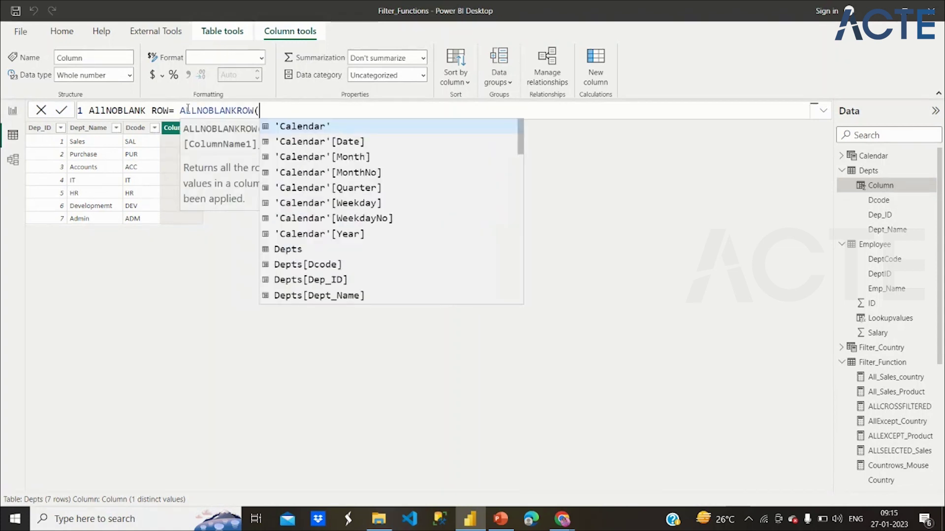
- Set the Employee table as the ALLNOBLANKROW argument, close the function and commit the formula
key(Down)
key(Down)
key(Down)
key(Down)
key(Down)
key(Down)
key(Down)
key(Down)
key(Down)
key(Down)
key(Down)
key(Down)
key(Down)
key(Up)
key(Tab)
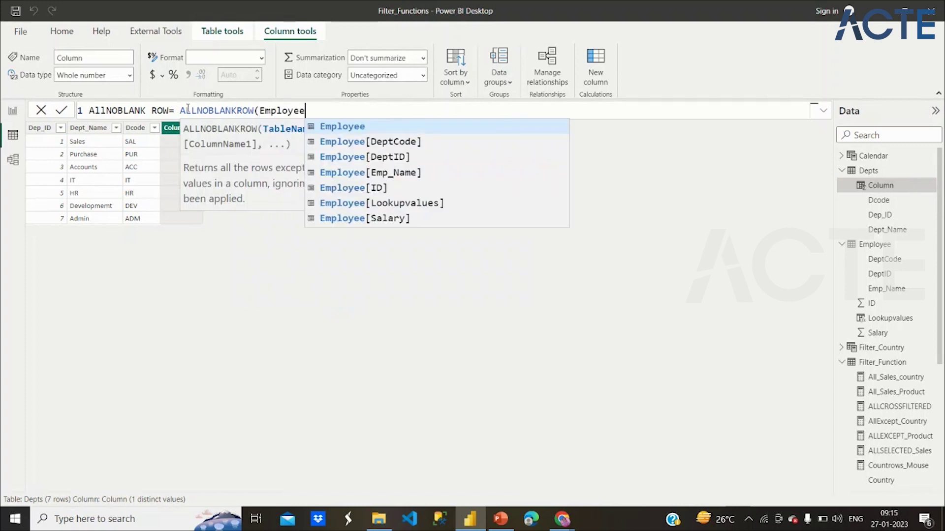
text())
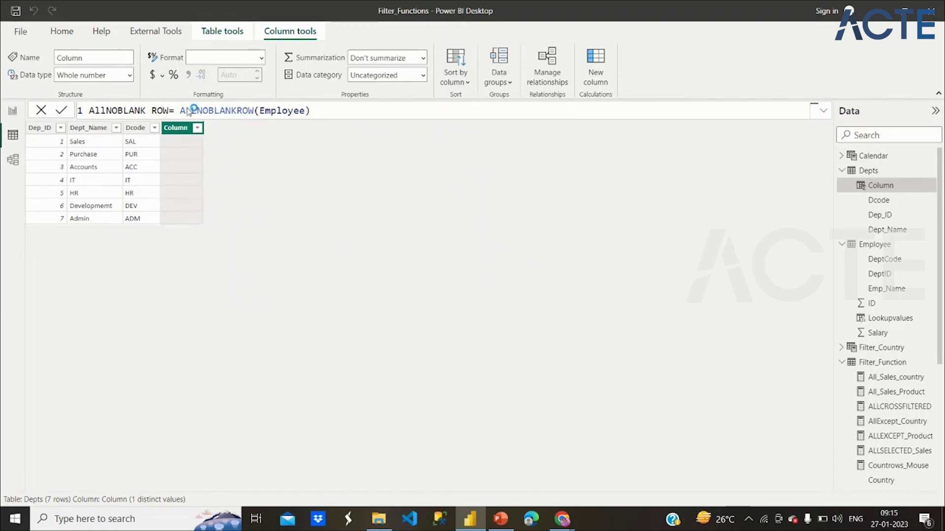
key(Return)
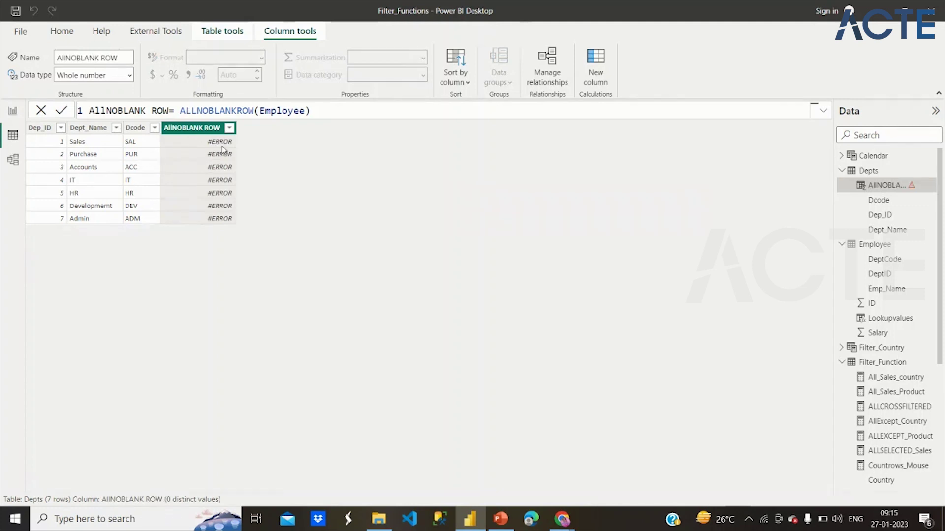
- Delete the AllNOBLANK ROW calculated column from the Depts table
click(227, 182)
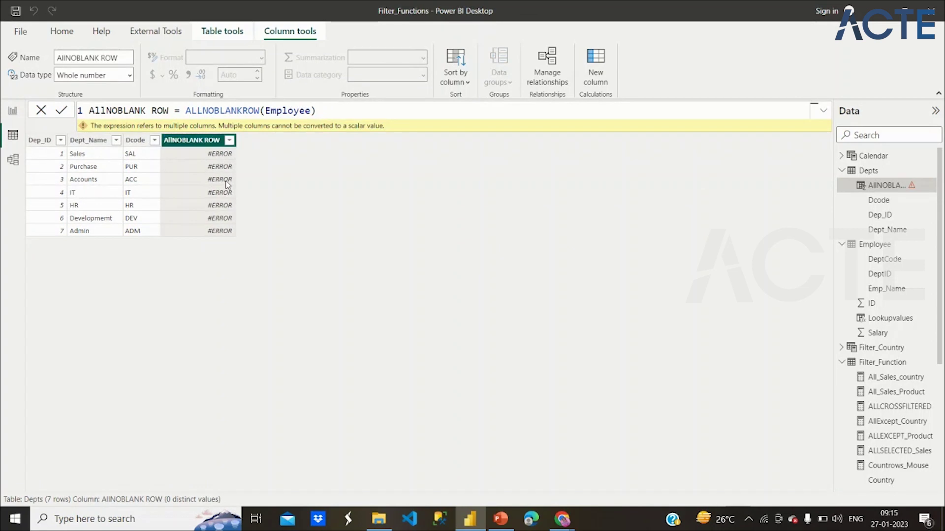
drag(345, 111, 79, 117)
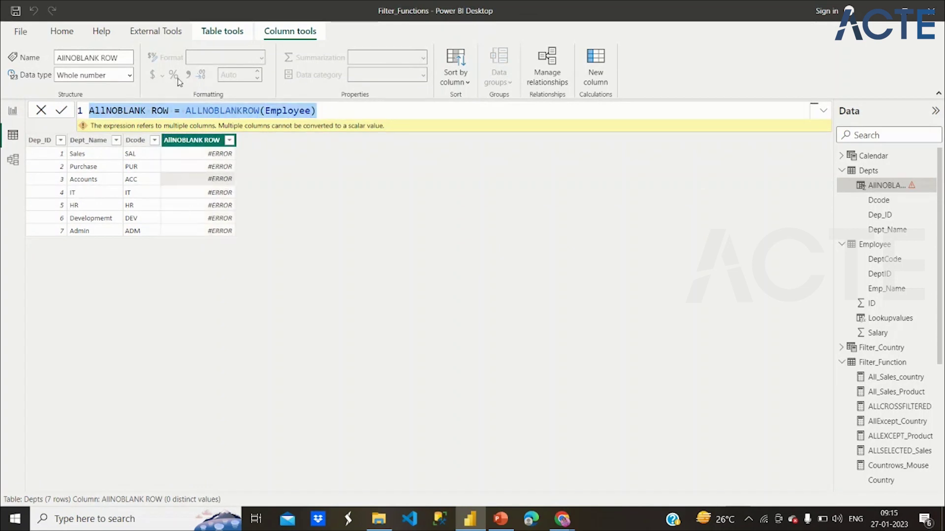
click(200, 141)
right_click(199, 143)
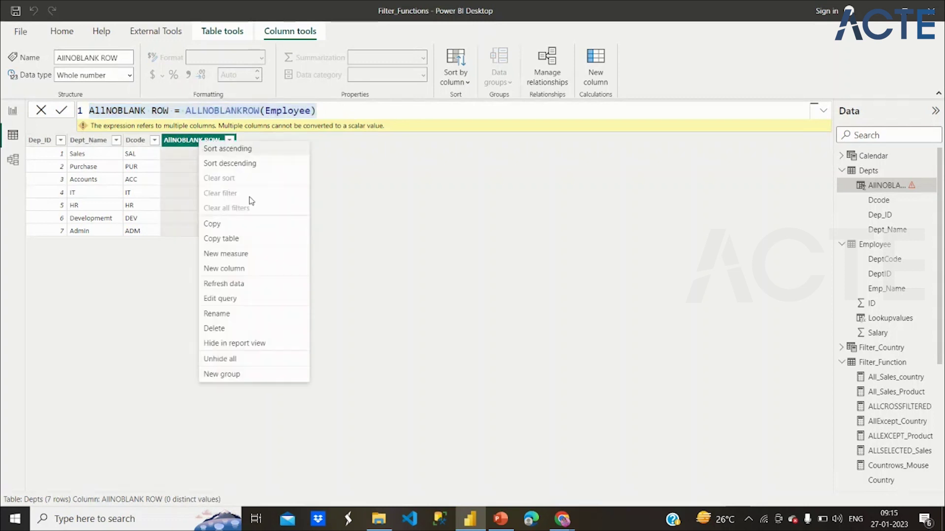
click(246, 331)
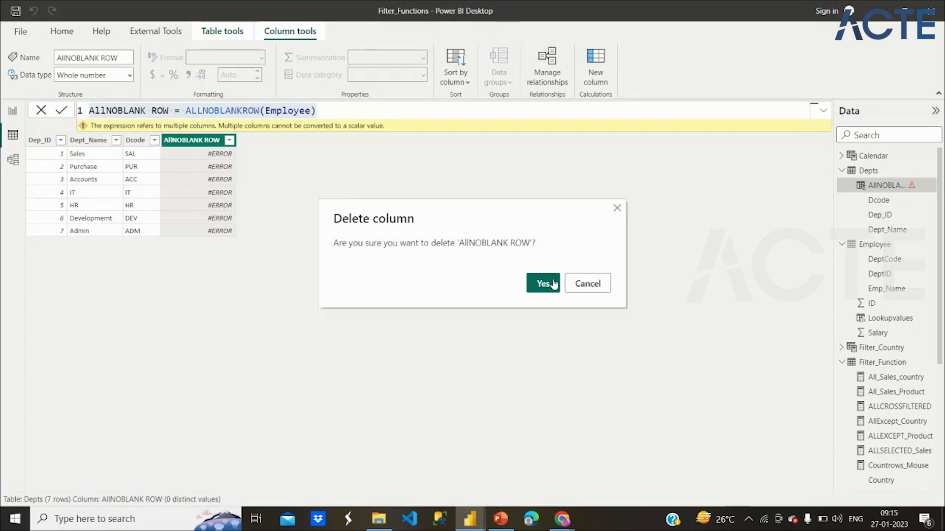
click(554, 284)
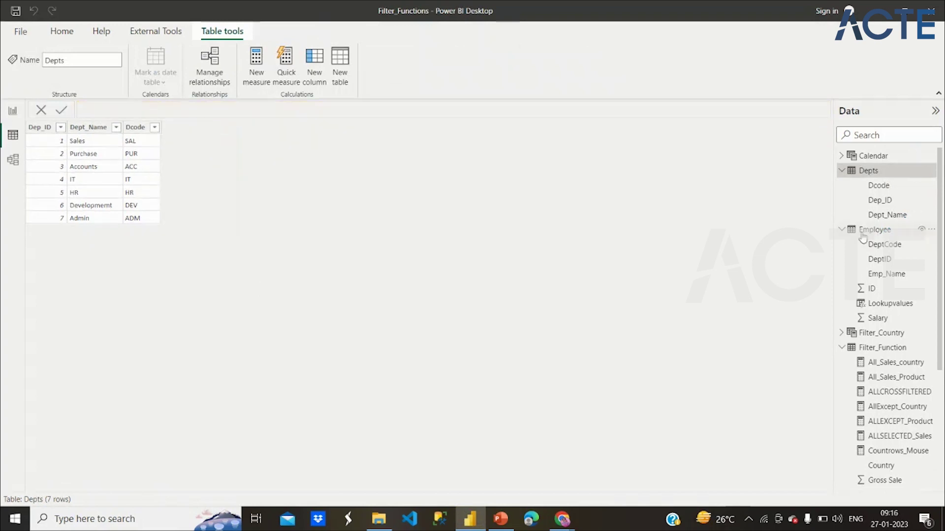
- Create a calculated column in the Employee table with the formula AllNOBLANK ROW = ALLNOBLANKROW(Employee)
right_click(862, 235)
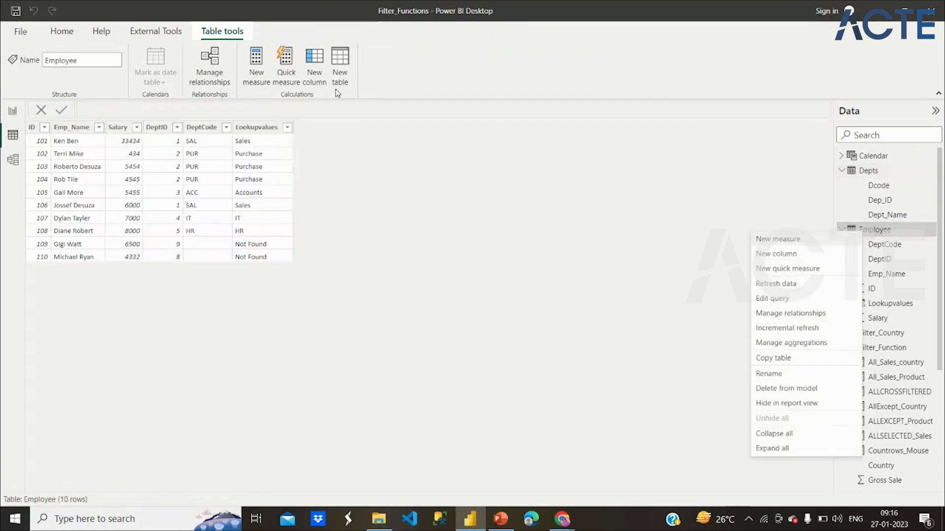
click(317, 61)
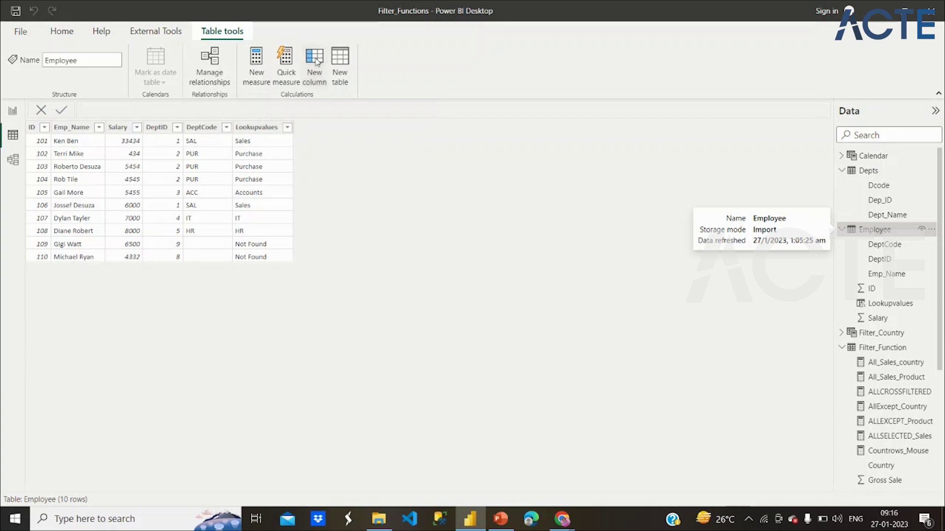
click(316, 61)
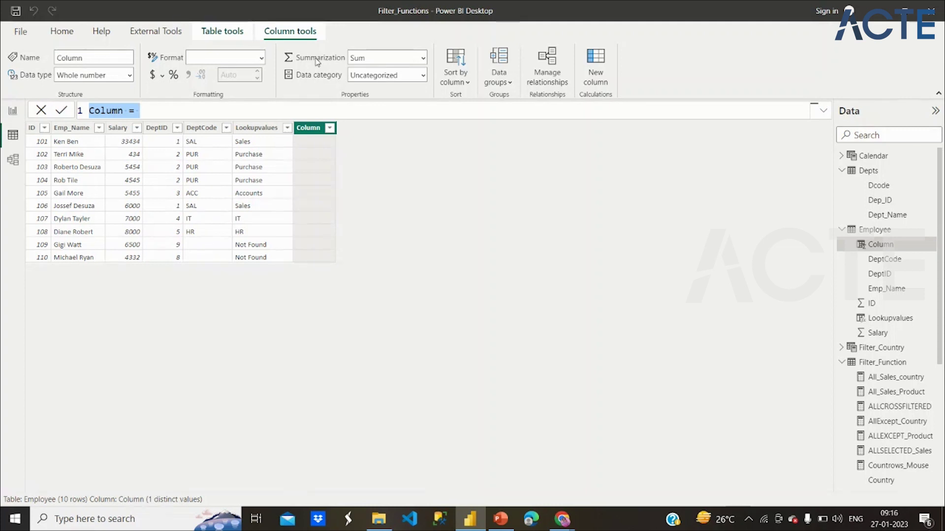
text(AllNOBLANK ROW = ALLNOBLANKROW(Employee))
- Replace the ALLNOBLANKROW argument in the Employee table's new column with Depts[Dep_ID] and commit the formula
double_click(284, 112)
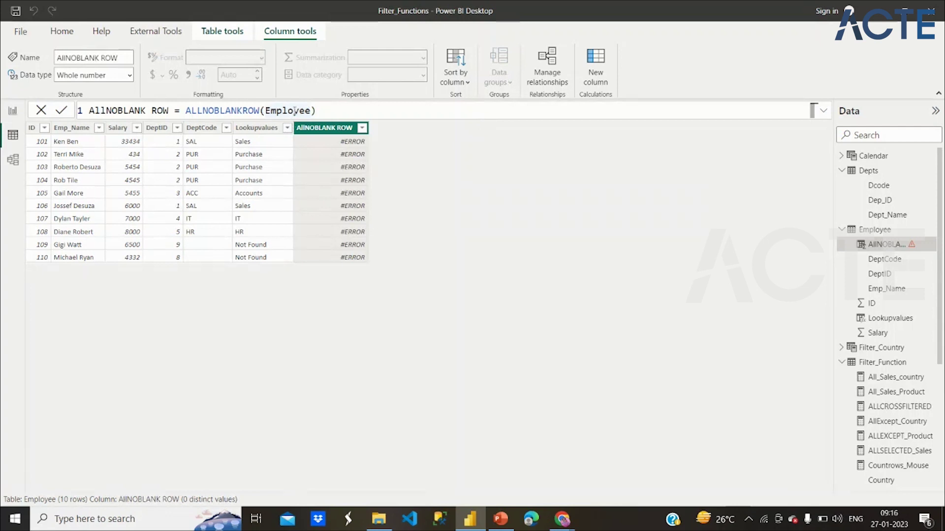
double_click(295, 112)
text(Dep)
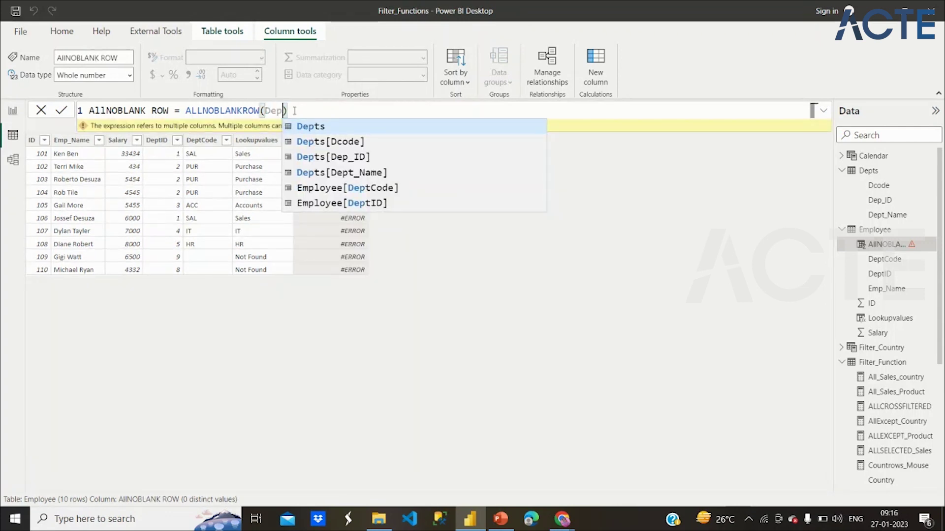
click(340, 166)
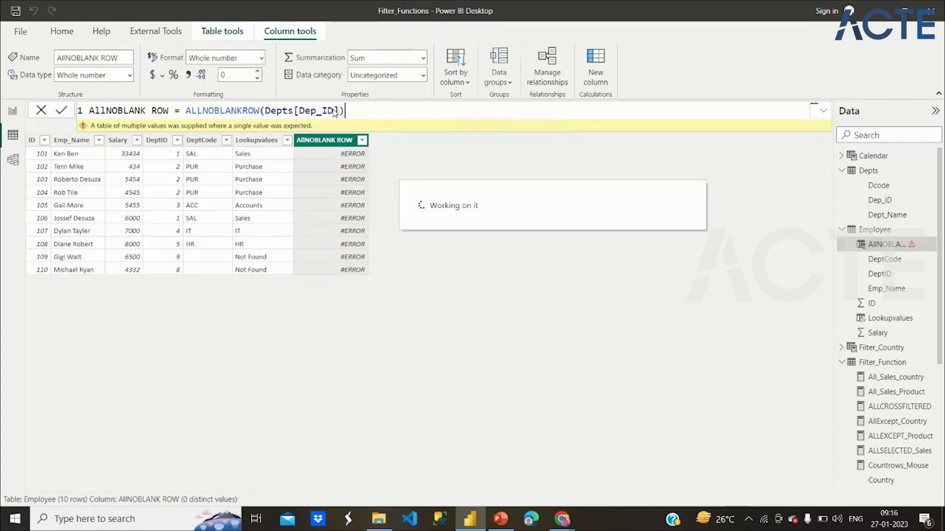
- Change the ALLNOBLANKROW argument to the whole Depts table and commit the formula
drag(339, 111, 295, 109)
key(BackSpace)
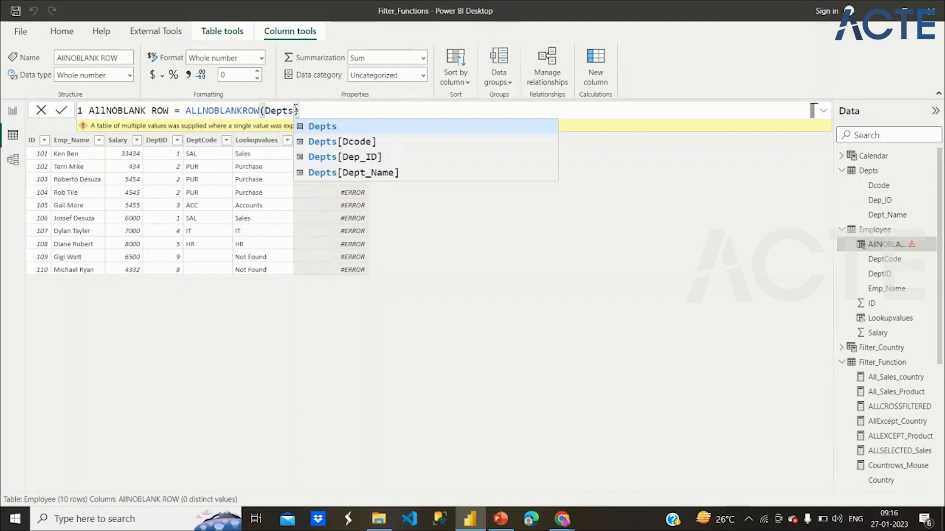
click(314, 108)
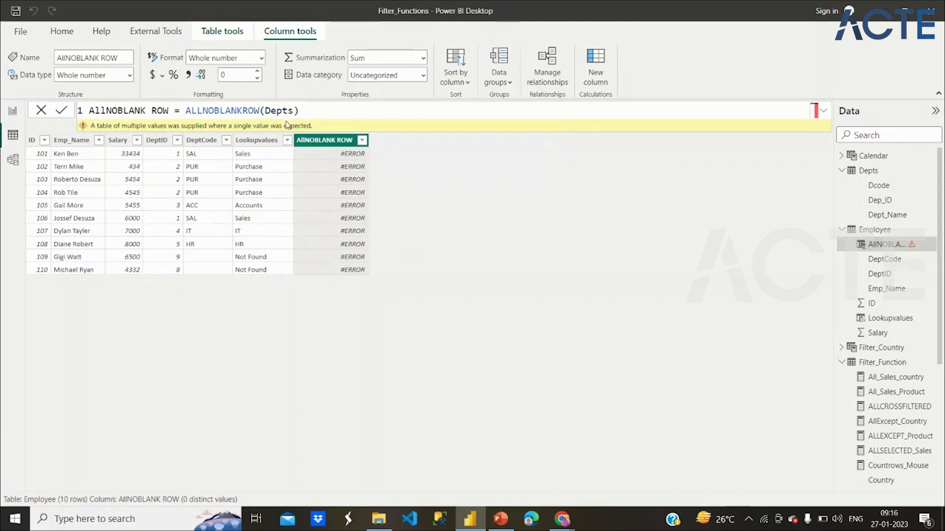
- Try to wrap the ALLNOBLANKROW(Depts) expression in the RELATED function
click(187, 110)
text(Related()
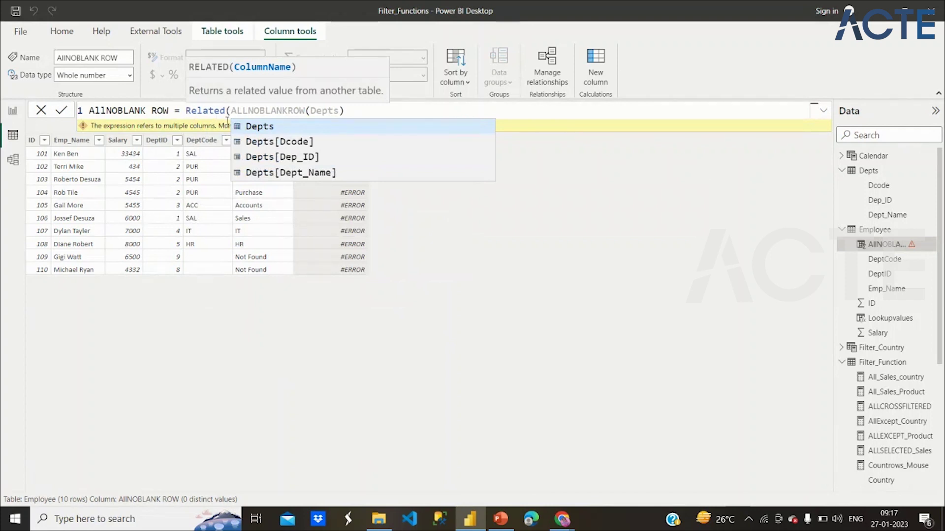
click(359, 111)
text())
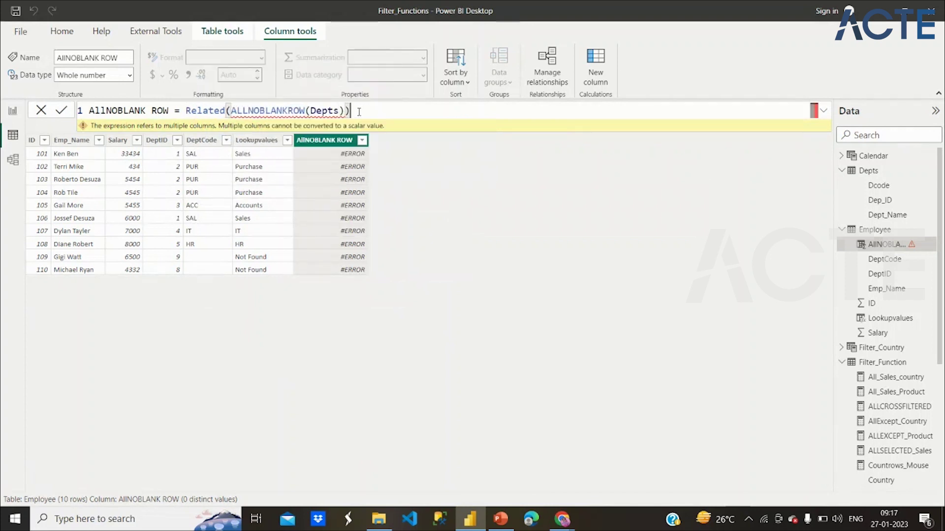
key(BackSpace)
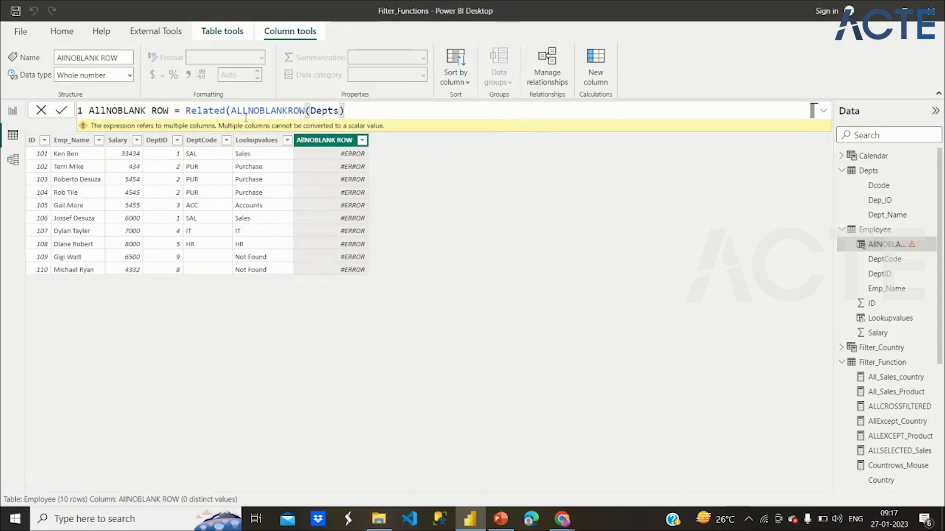
- Try RELATEDTABLE as the outer function around ALLNOBLANKROW(Depts) and close its parenthesis
click(227, 112)
text(Table)
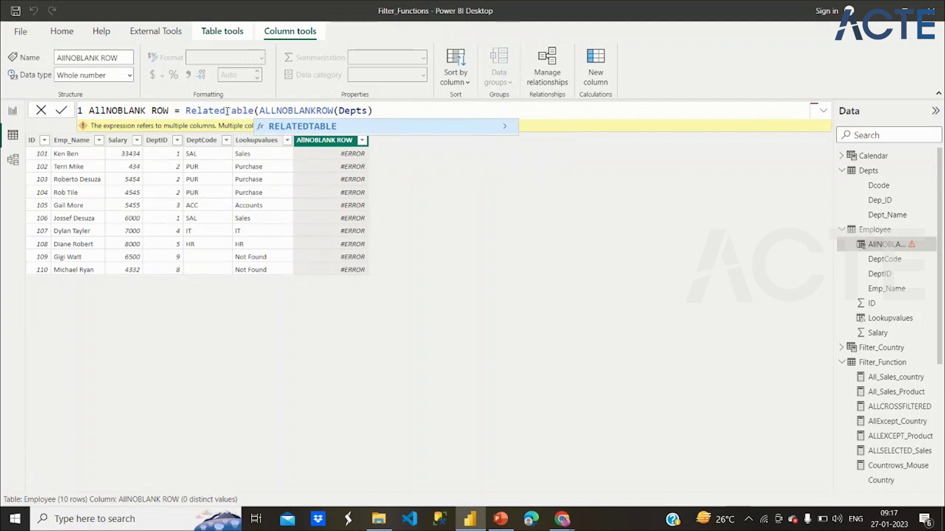
key(Tab)
key(Right)
key(Right)
key(Right)
key(Right)
key(Right)
key(Right)
key(Right)
key(Right)
key(Right)
key(Right)
key(Right)
key(Right)
key(Right)
key(Right)
key(Right)
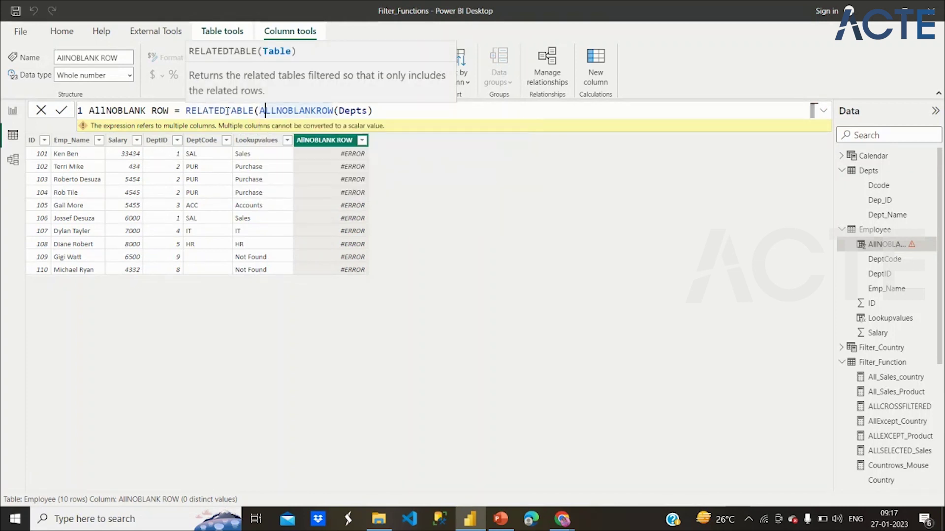
key(Right)
key(Right)
key(Right)
key(Right)
key(Right)
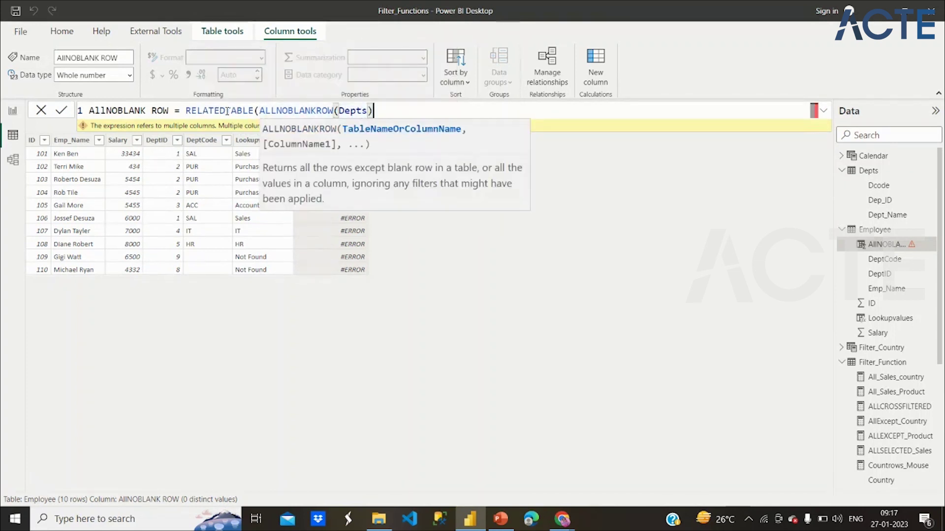
text())
- Clear the AllNOBLANK ROW formula and discard the uncommitted edits
key(BackSpace)
key(BackSpace)
key(BackSpace)
key(BackSpace)
key(BackSpace)
key(BackSpace)
key(BackSpace)
key(BackSpace)
key(BackSpace)
key(BackSpace)
key(BackSpace)
key(BackSpace)
key(BackSpace)
key(BackSpace)
key(BackSpace)
key(BackSpace)
key(BackSpace)
key(BackSpace)
key(BackSpace)
key(BackSpace)
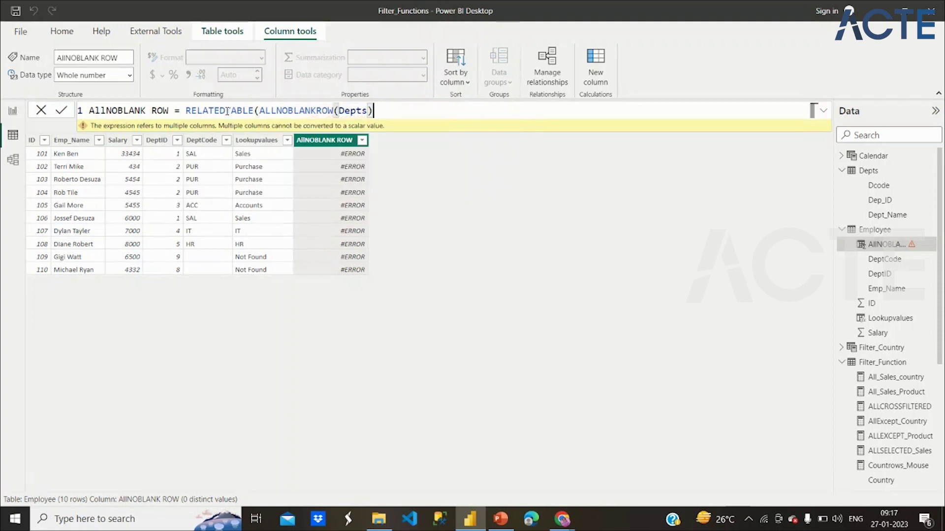
key(BackSpace)
key(BackSpace)
key(BackSpace)
key(BackSpace)
key(BackSpace)
key(BackSpace)
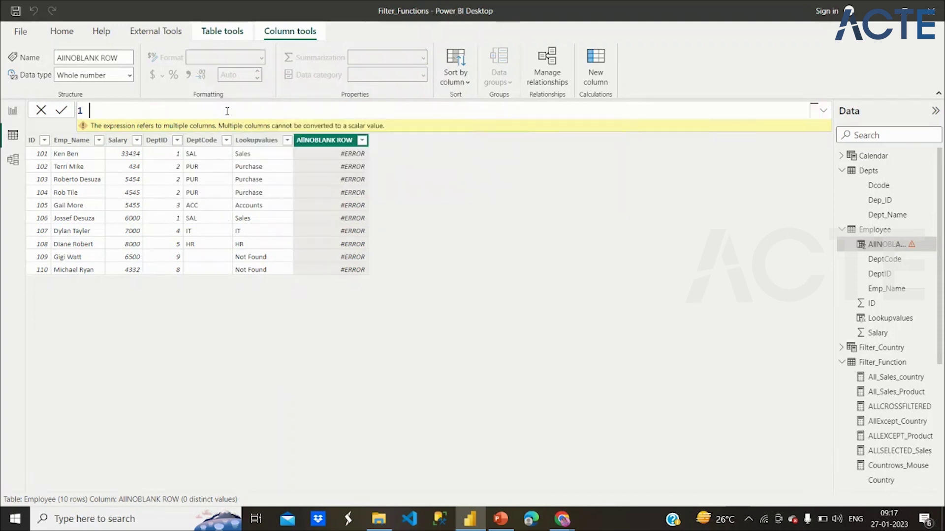
click(42, 112)
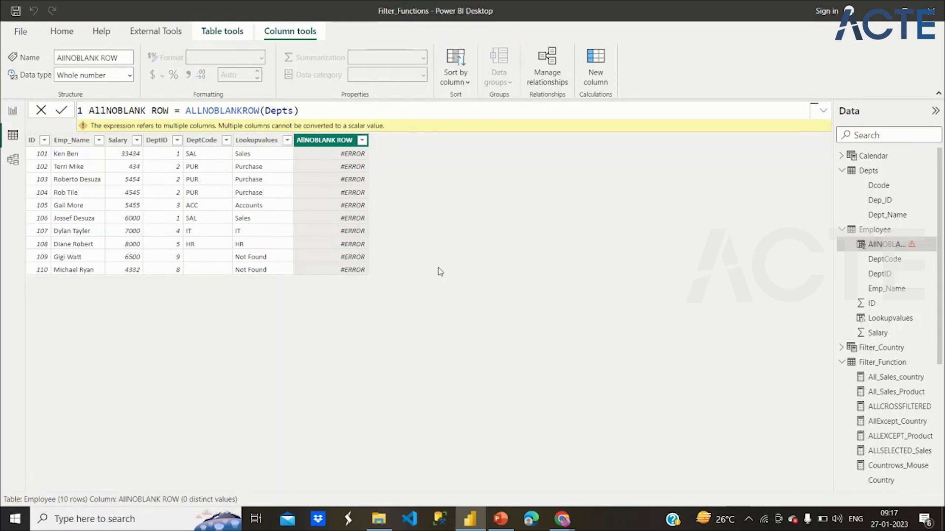
- Review the Lookupvalues column's formula and switch to PowerPoint to compare it with the LookUpValue() examples slide
click(889, 318)
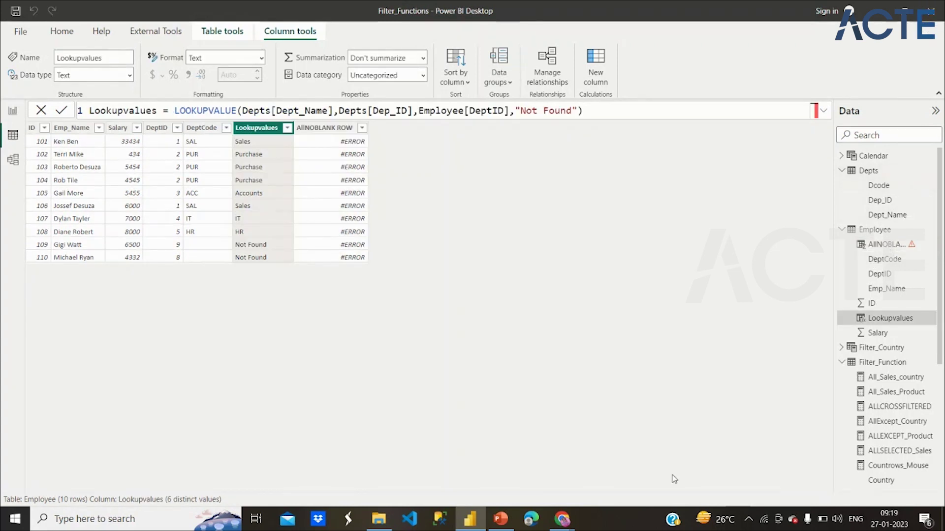
click(501, 519)
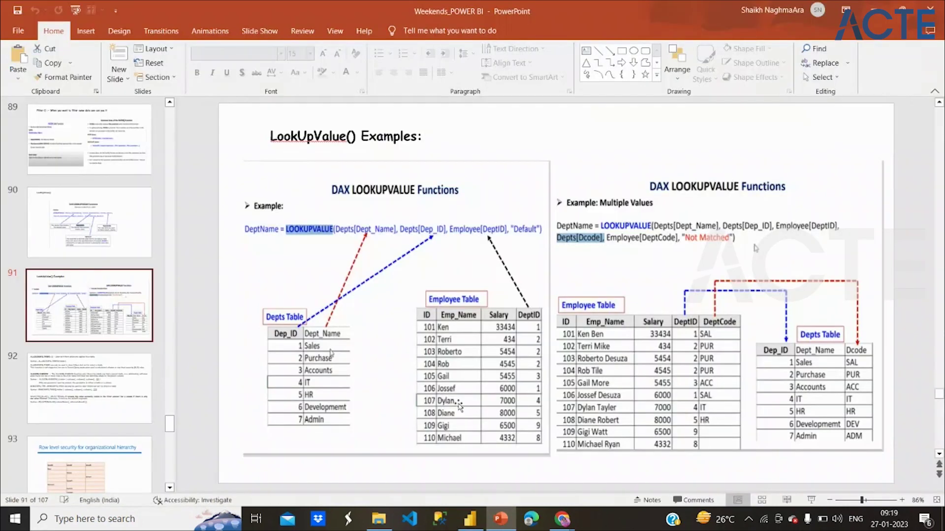
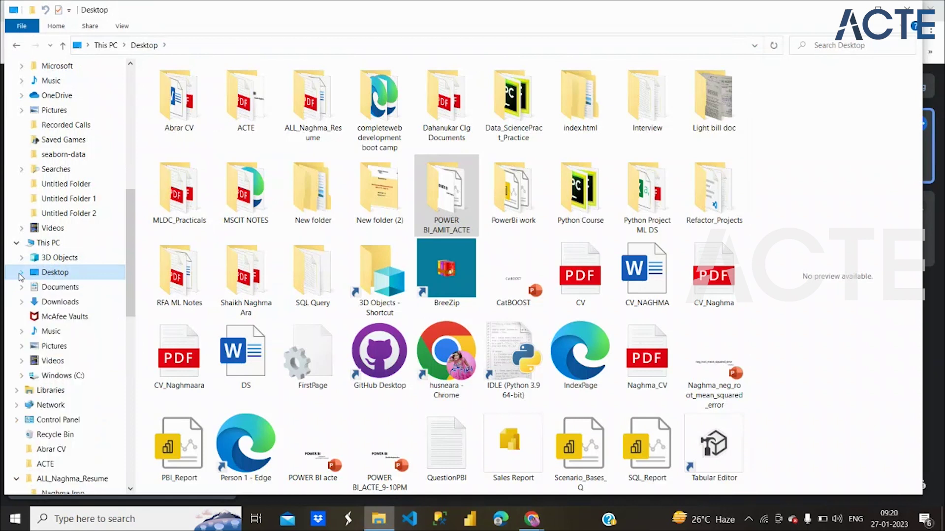
- Browse to the Downloads folder in File Explorer and open the Sales and Marketing Sample PBIX report
click(52, 294)
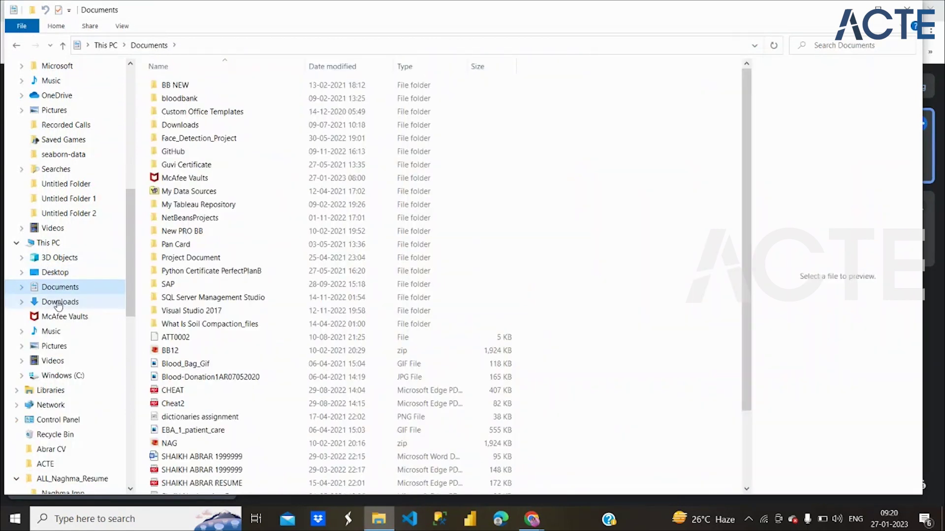
click(55, 302)
click(176, 103)
double_click(175, 103)
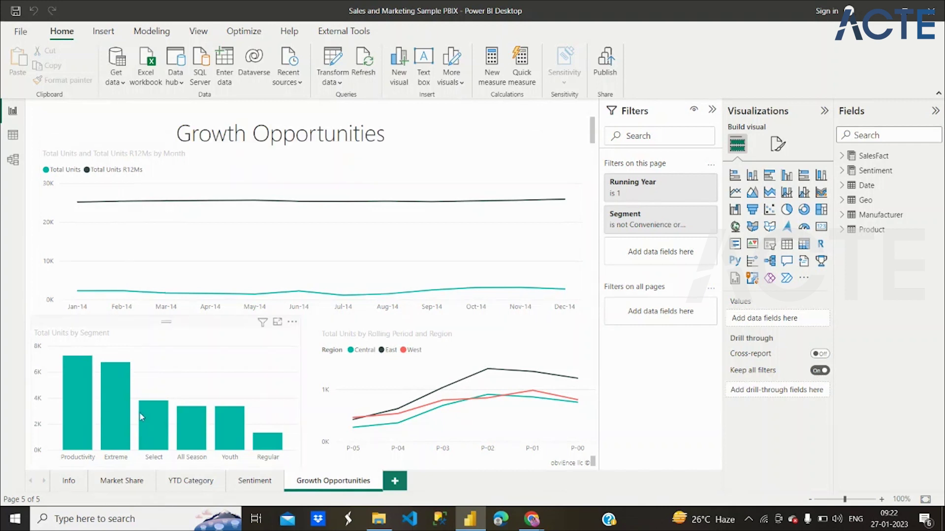
- Examine the Market Share report page and the Date table's rows and field list
click(127, 483)
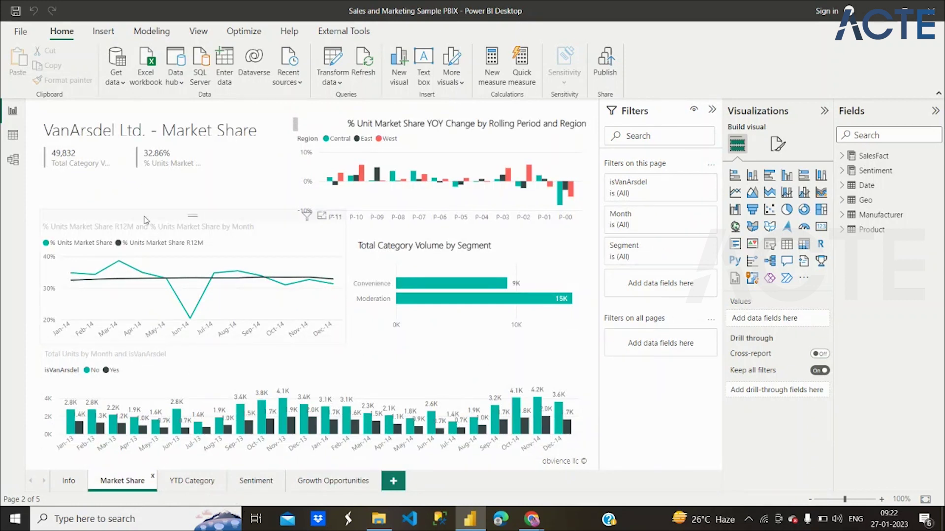
click(14, 138)
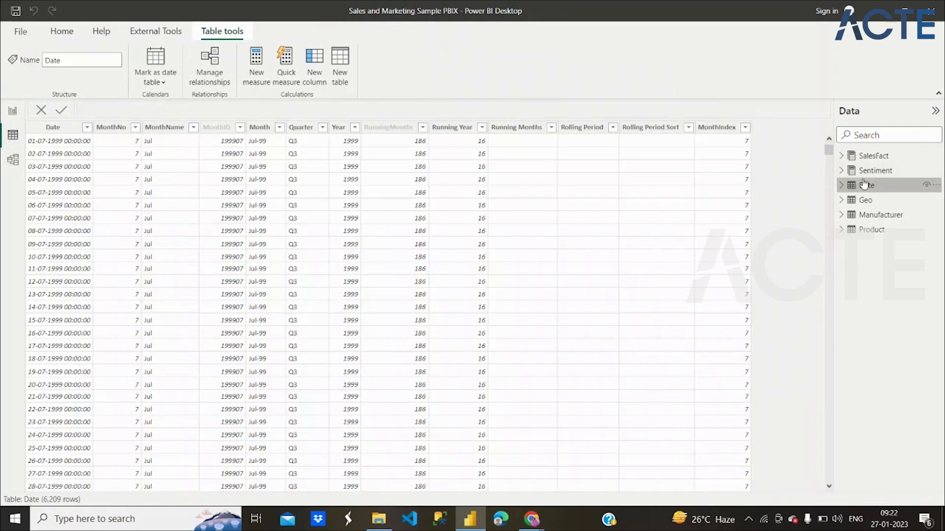
click(403, 132)
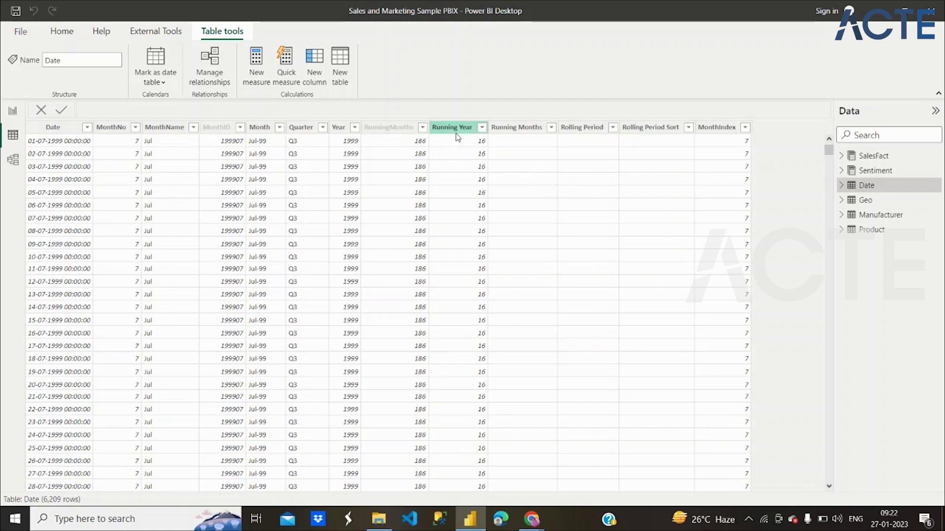
click(842, 187)
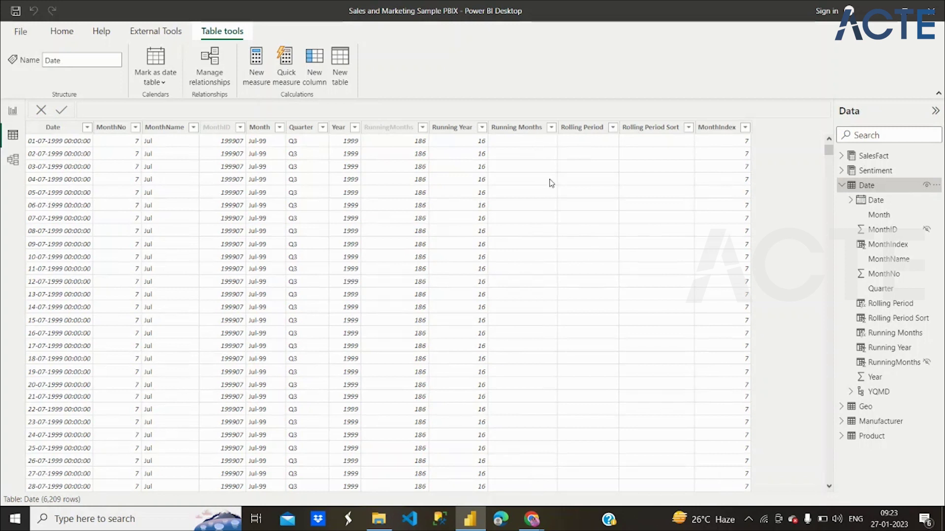
- Inspect the Running Months column's filter values and the nested IF conditions and labels in its formula
click(552, 129)
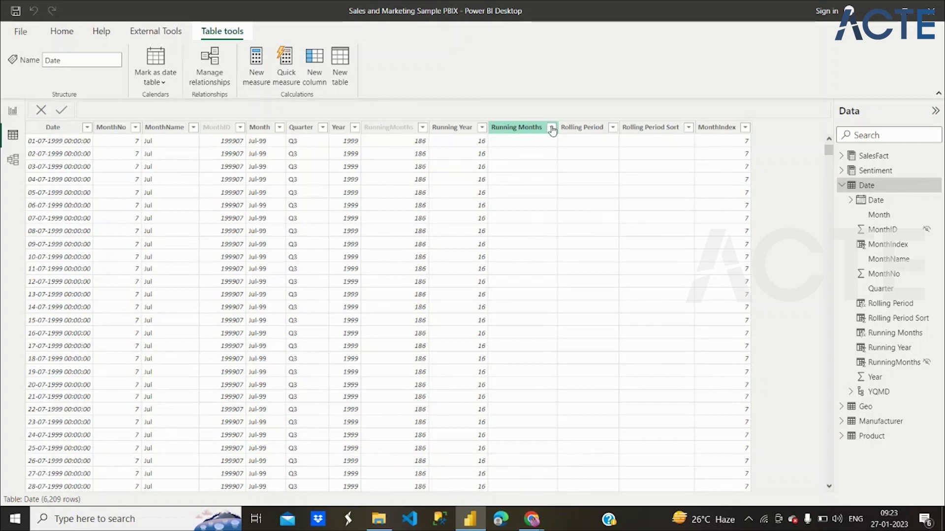
click(552, 129)
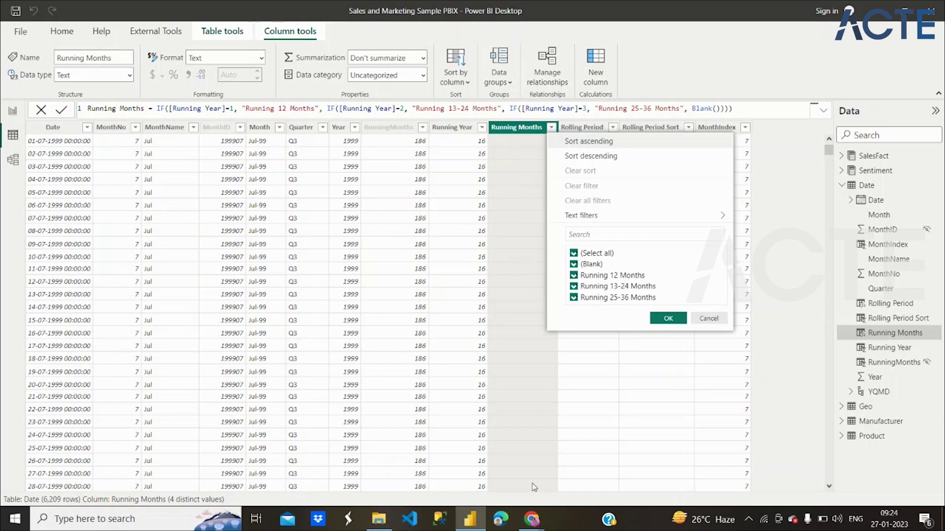
click(681, 320)
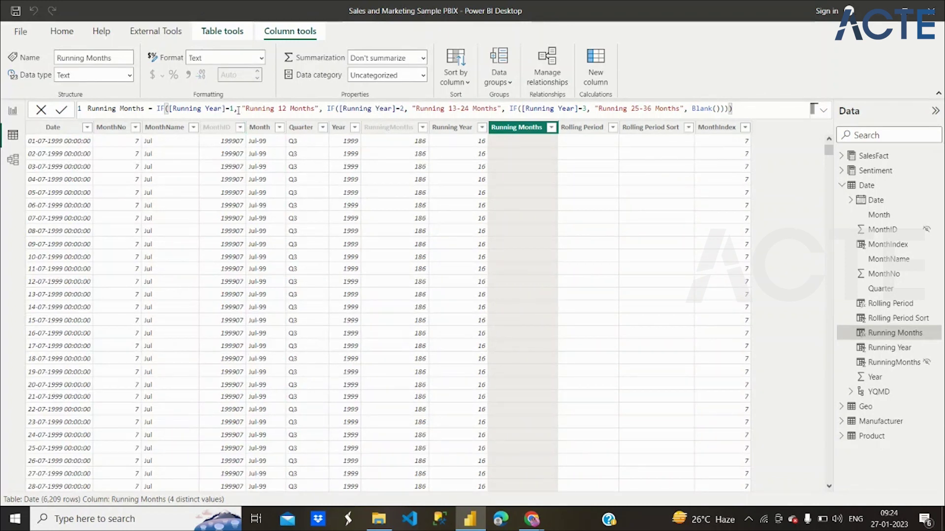
drag(250, 107, 307, 109)
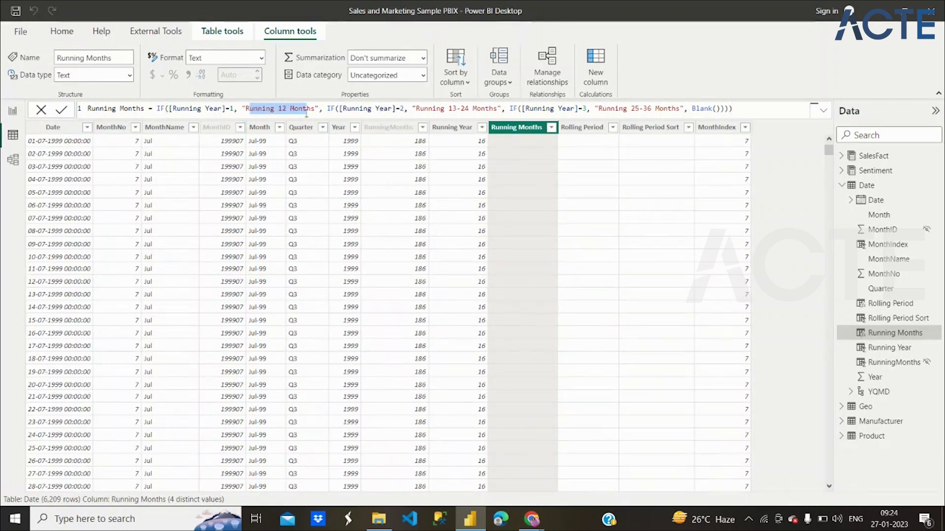
drag(452, 109, 478, 113)
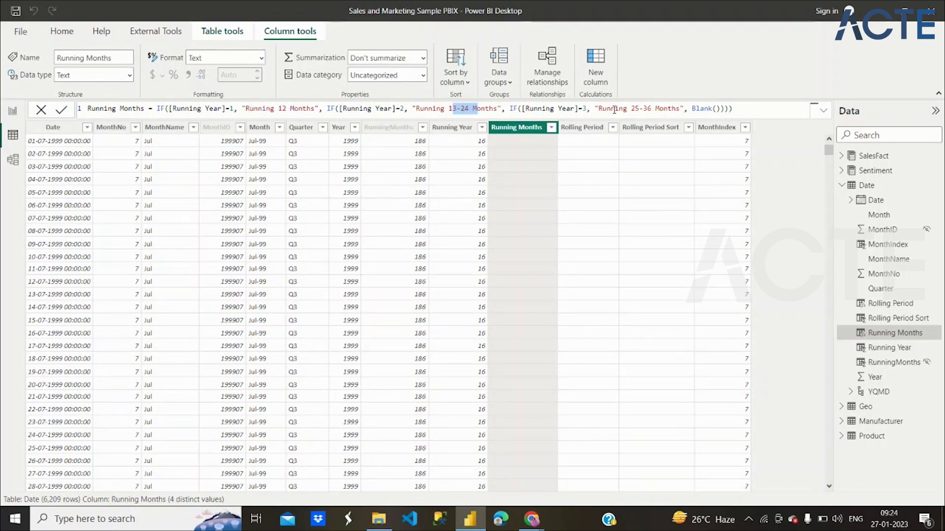
drag(612, 109, 679, 109)
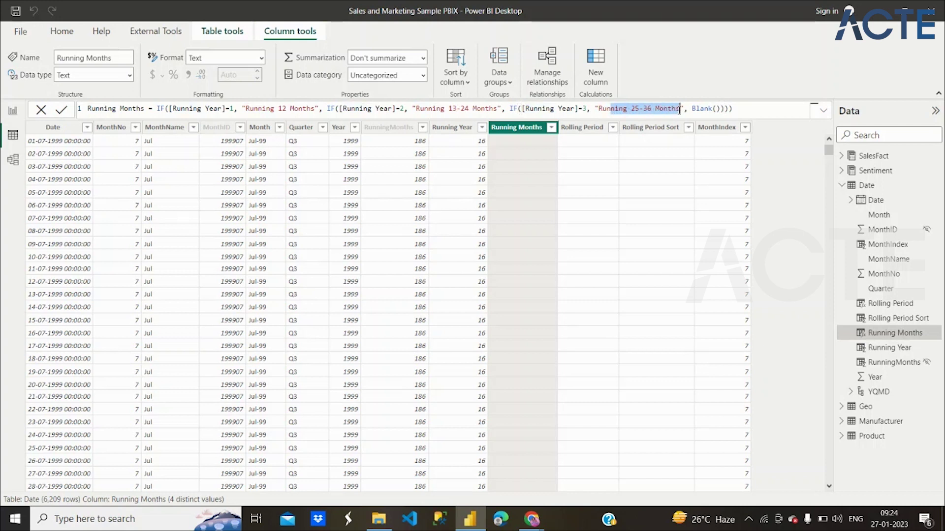
click(699, 109)
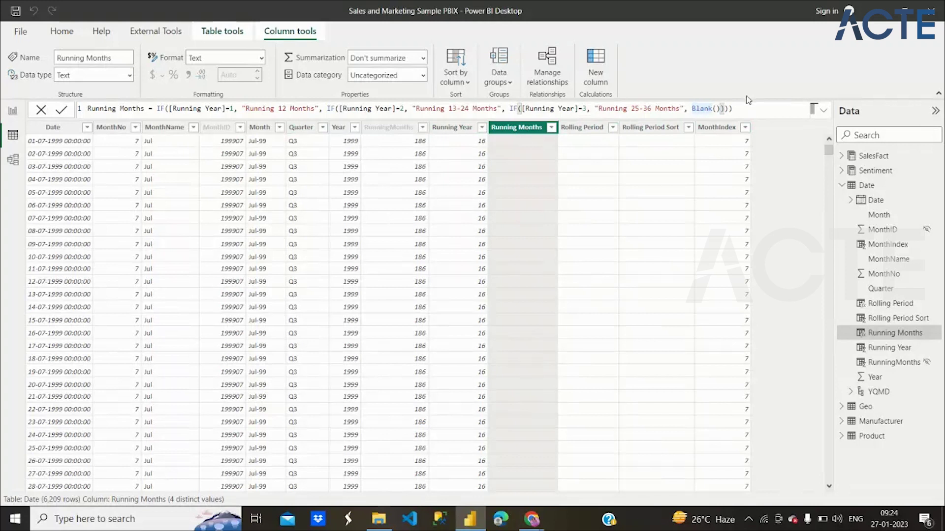
- Inspect the Rolling Period column's formula and filter values, keeping all values selected
click(613, 128)
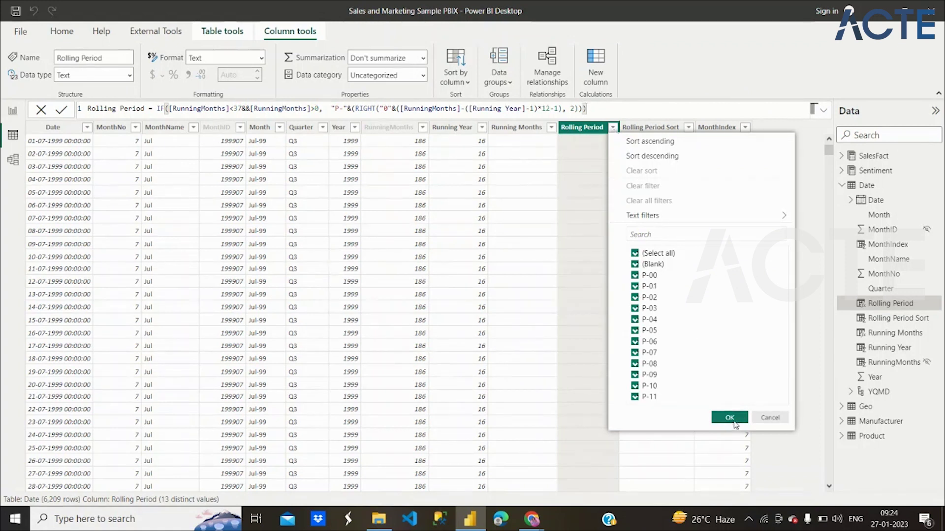
click(733, 423)
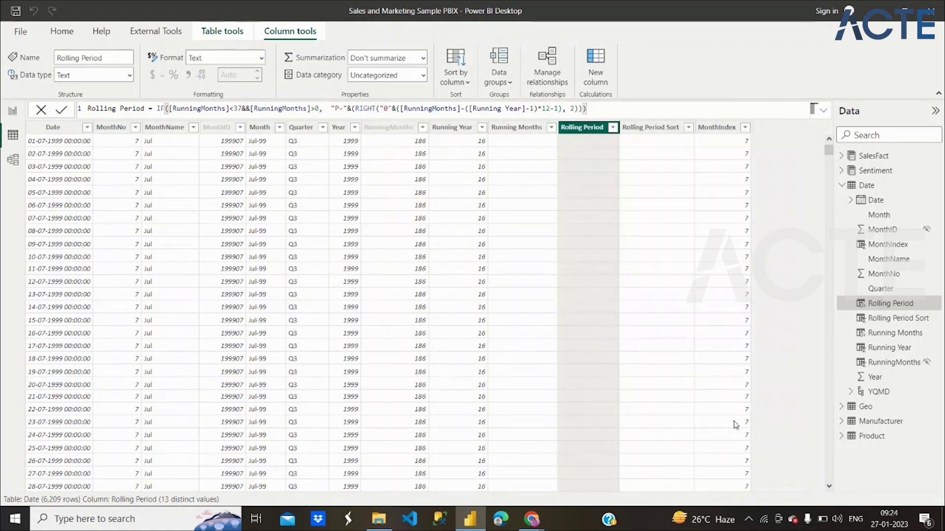
- Inspect the Rolling Period Sort column's formula, rows and filter values in the Date table, keeping all values selected
click(689, 128)
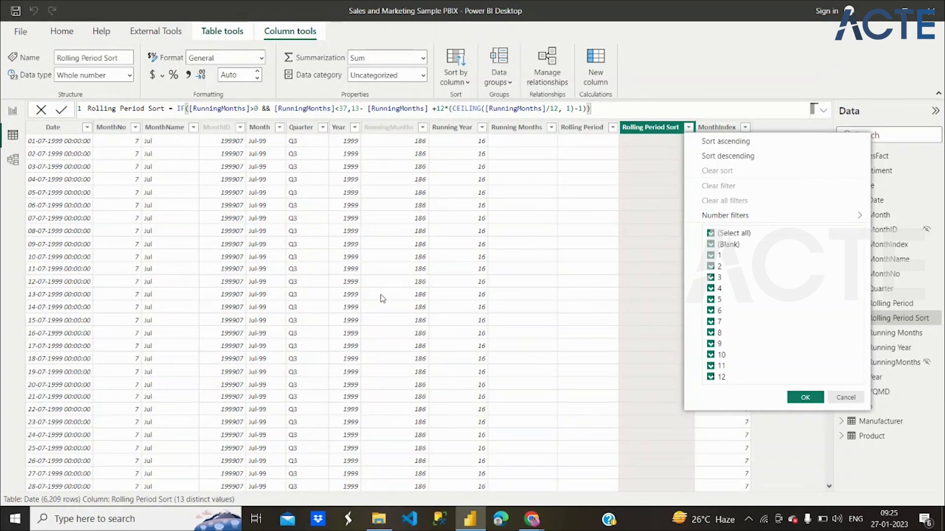
click(805, 398)
scroll(664, 355, down, 15)
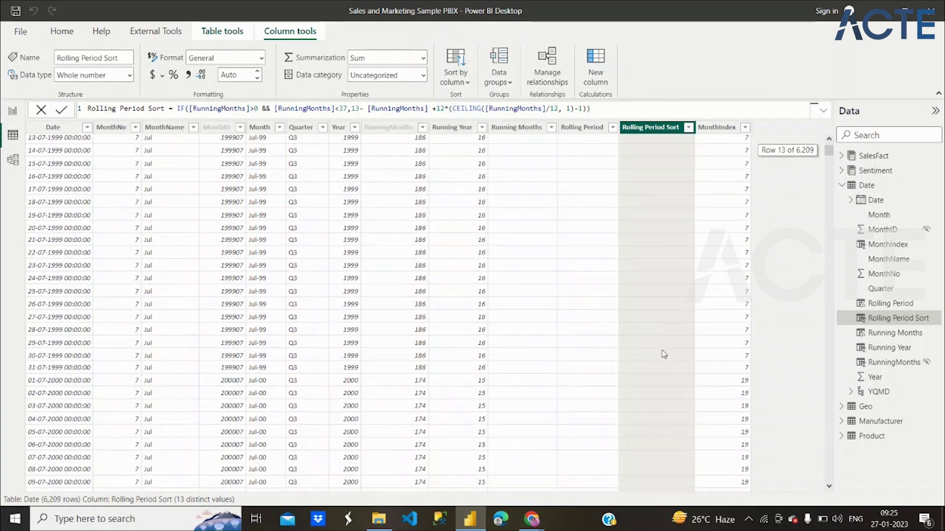
scroll(701, 244, down, 20)
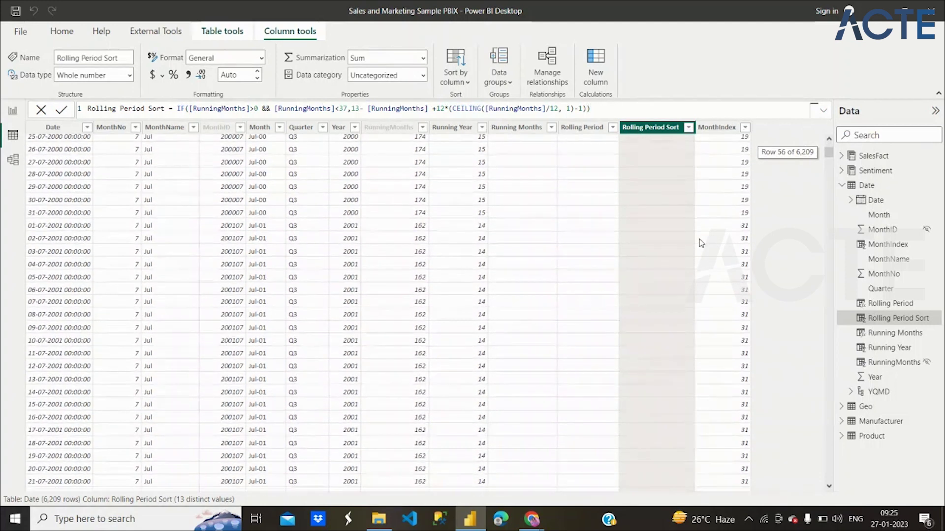
scroll(701, 243, down, 2)
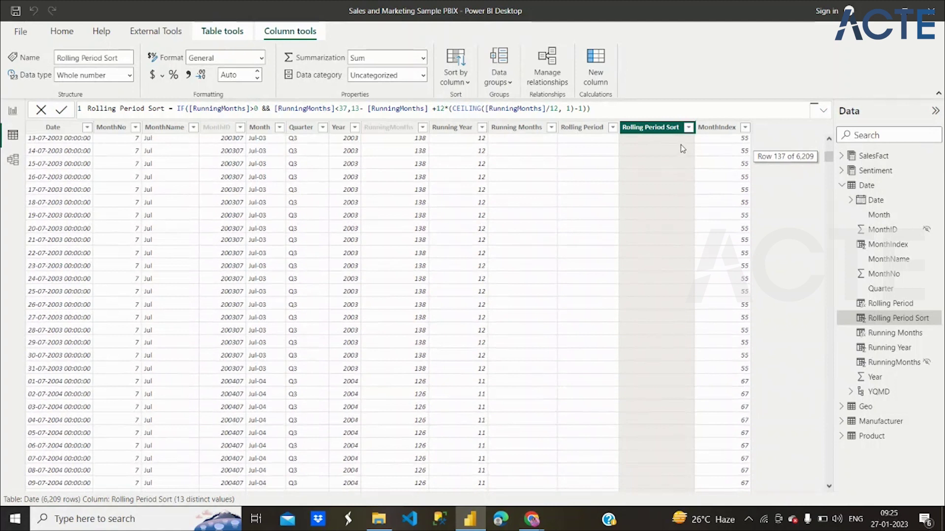
click(688, 127)
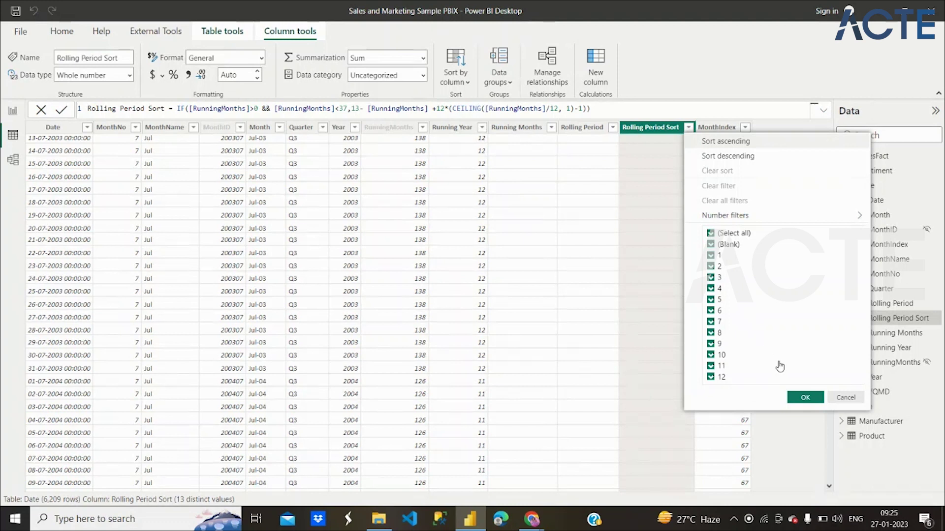
click(807, 397)
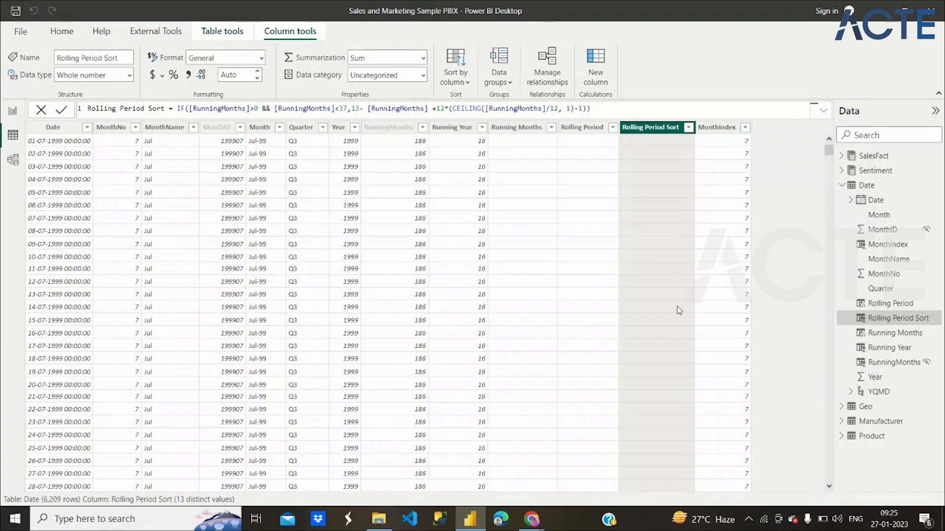
- Show the Product table's rows and fields, and examine the levels of its ProductRollup hierarchy
click(843, 187)
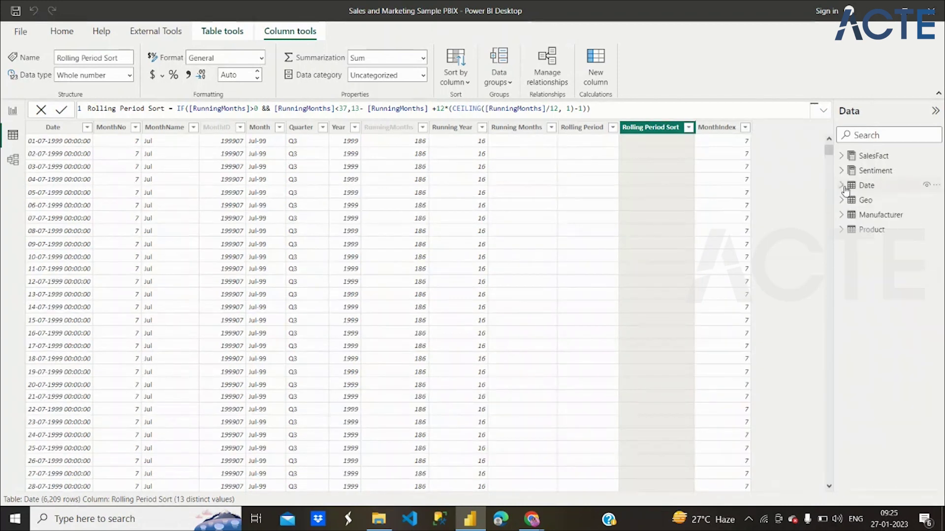
click(842, 232)
click(867, 230)
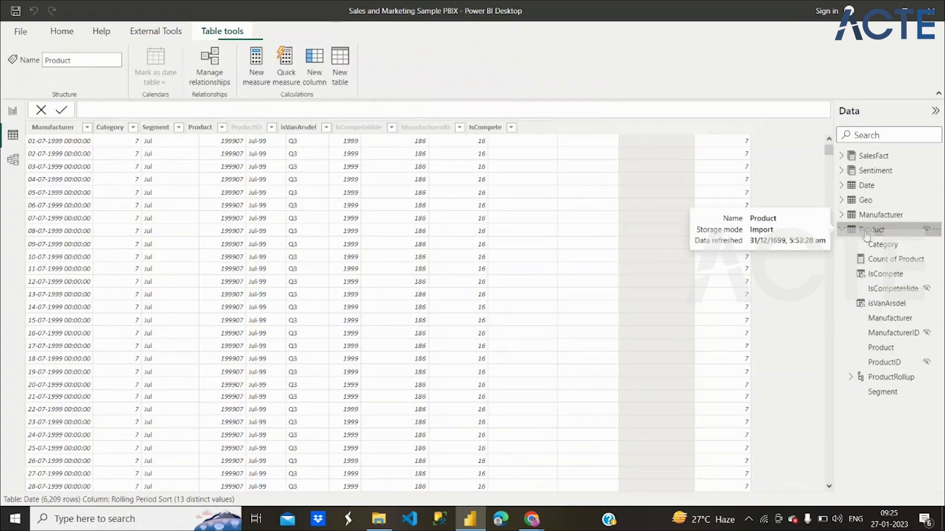
click(850, 378)
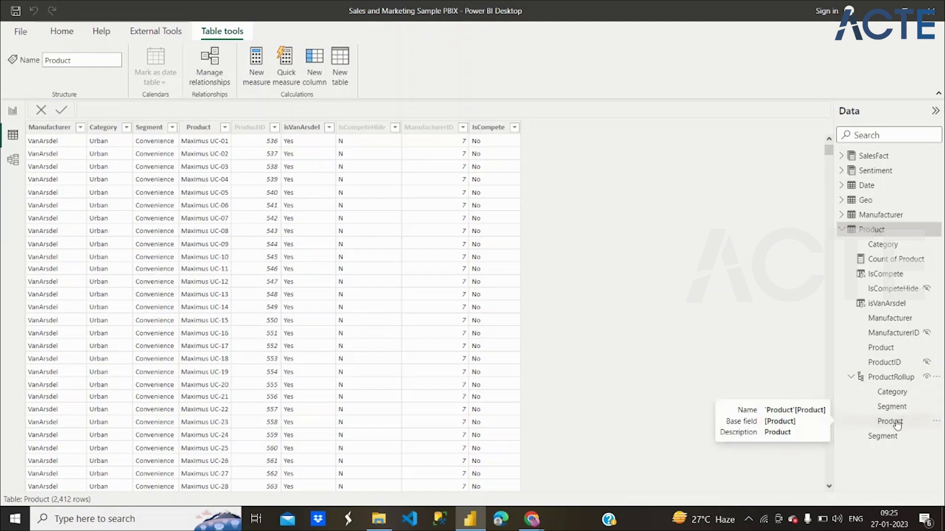
click(850, 382)
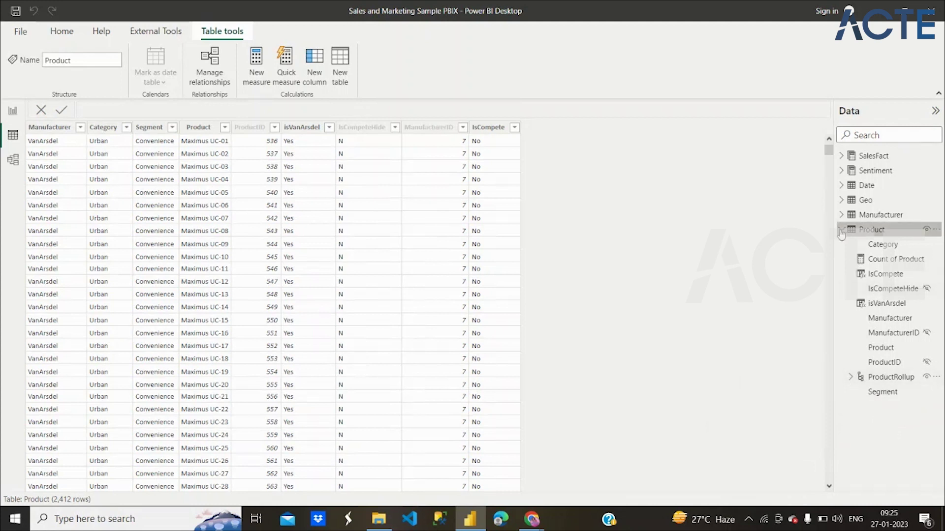
- Examine the IsCompete column's IF formula and its "N", "No" and "Yes" arguments against the IsCompeteHide values in the rows
click(874, 278)
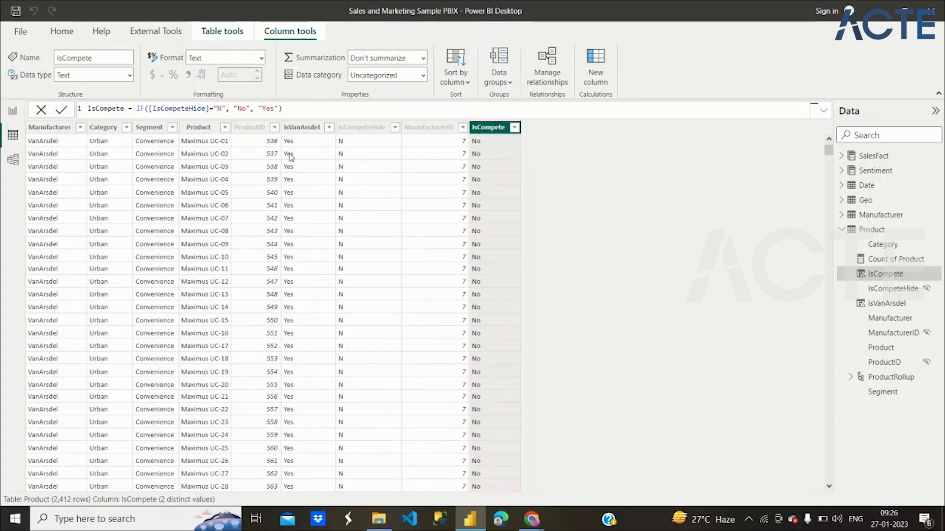
click(358, 128)
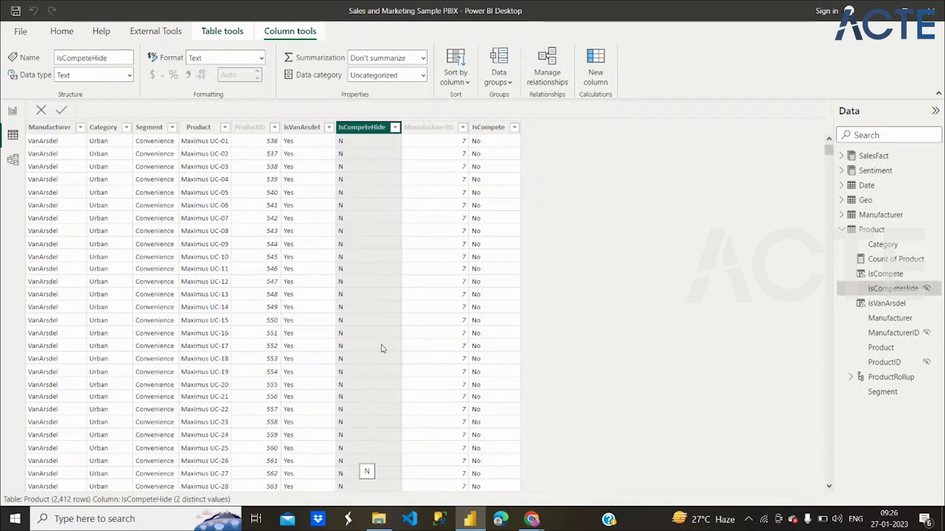
click(492, 128)
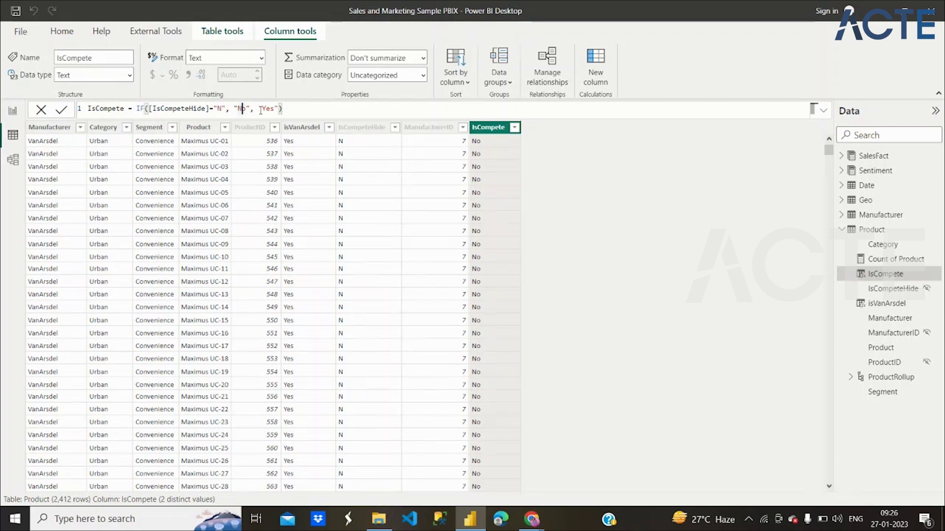
click(132, 108)
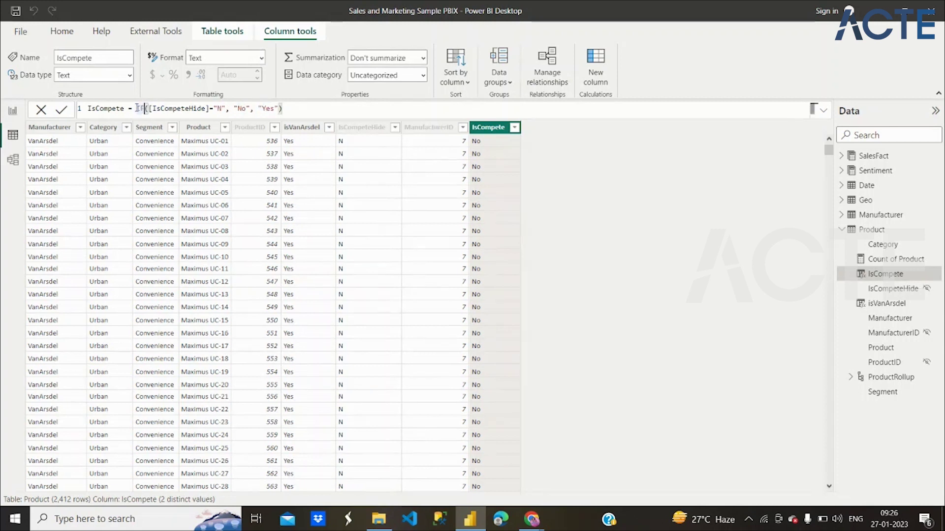
click(249, 109)
mouse_move(262, 109)
mouse_down()
mouse_move(283, 107)
mouse_move(275, 108)
mouse_up()
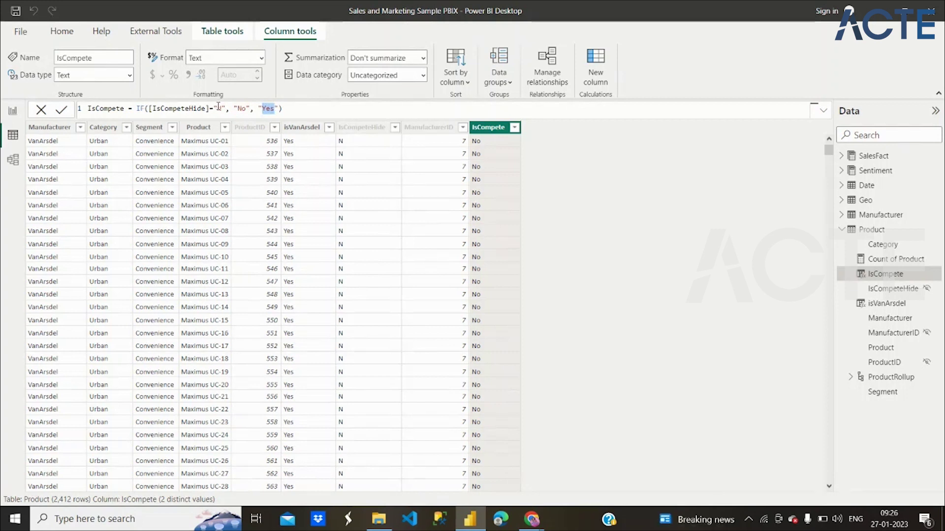
drag(214, 109, 221, 109)
double_click(270, 109)
scroll(389, 356, down, 2)
scroll(386, 354, down, 20)
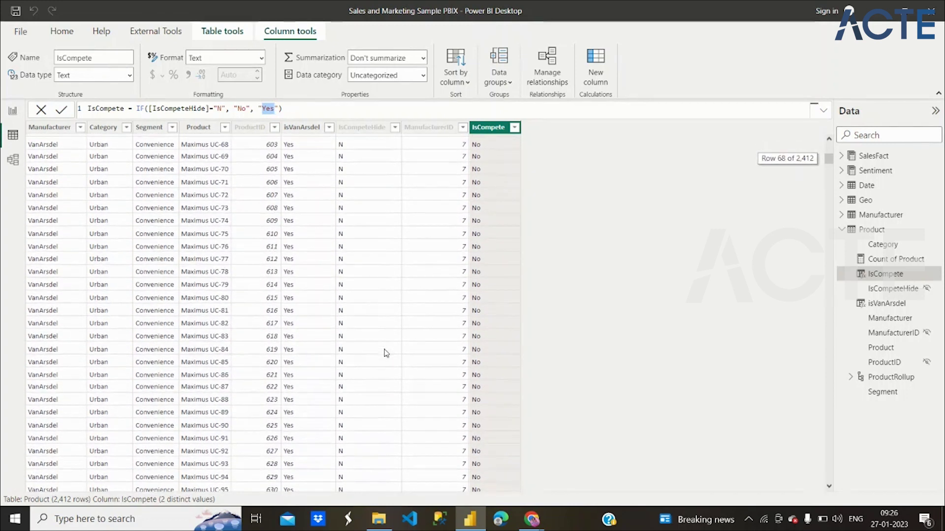
- Inspect the isVanArsdel column's IF formula and the Manufacturer column's filter values, keeping all manufacturers selected
click(299, 129)
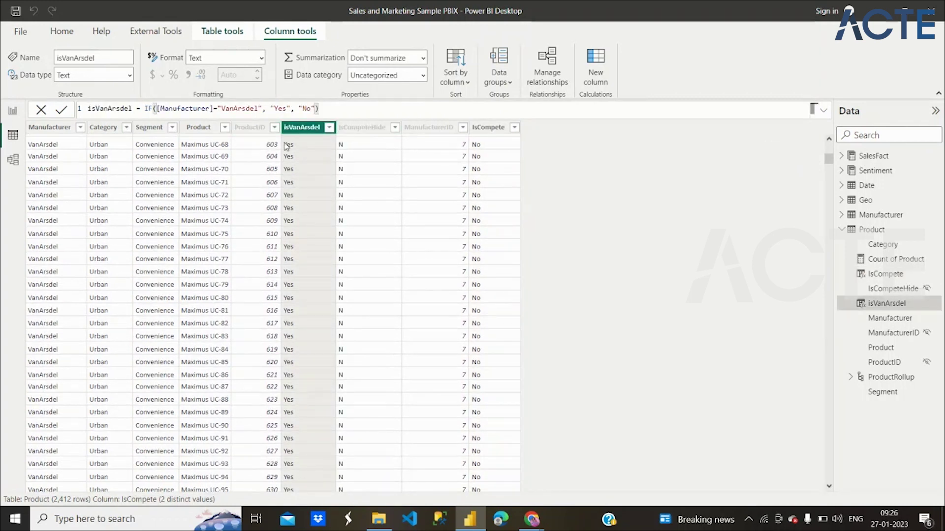
click(299, 129)
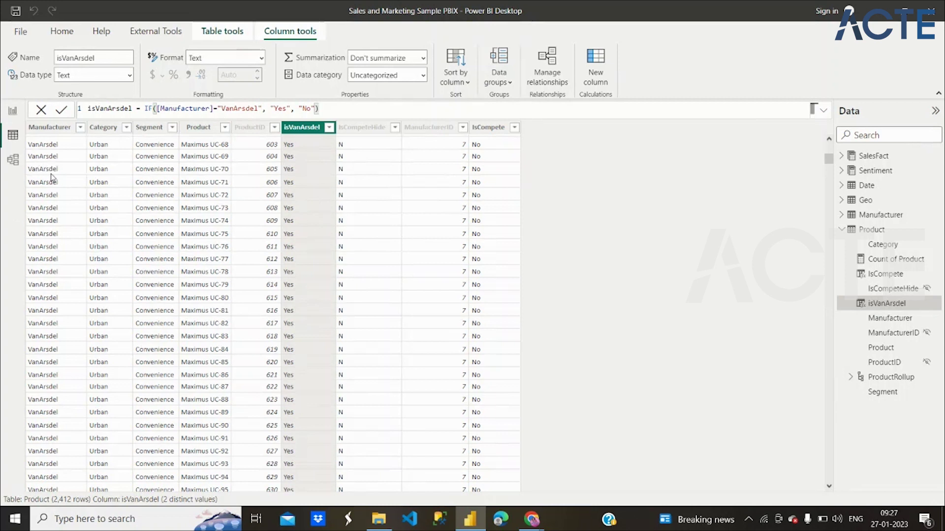
click(83, 130)
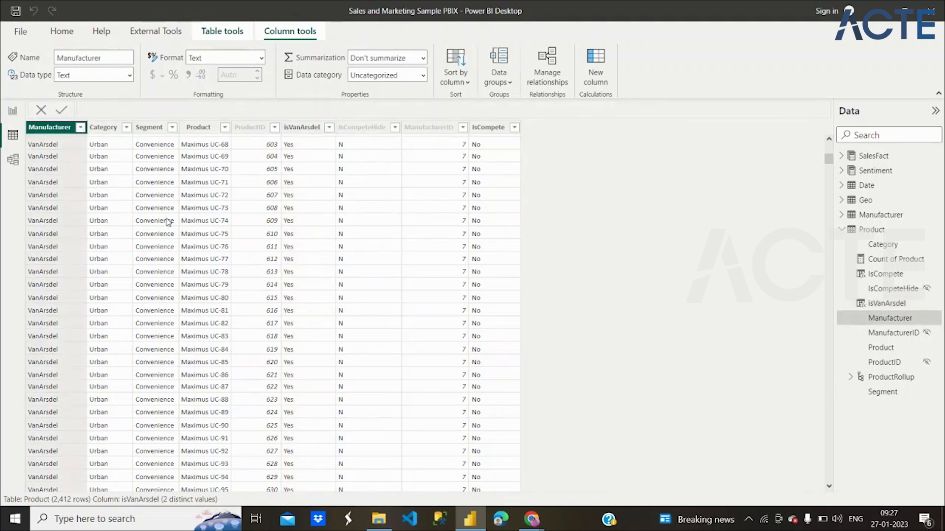
click(80, 127)
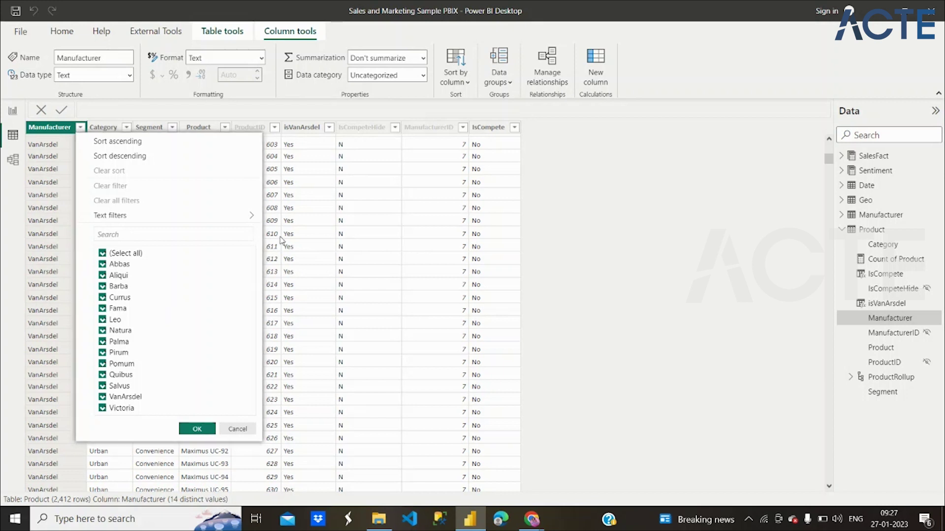
scroll(289, 230, up, 20)
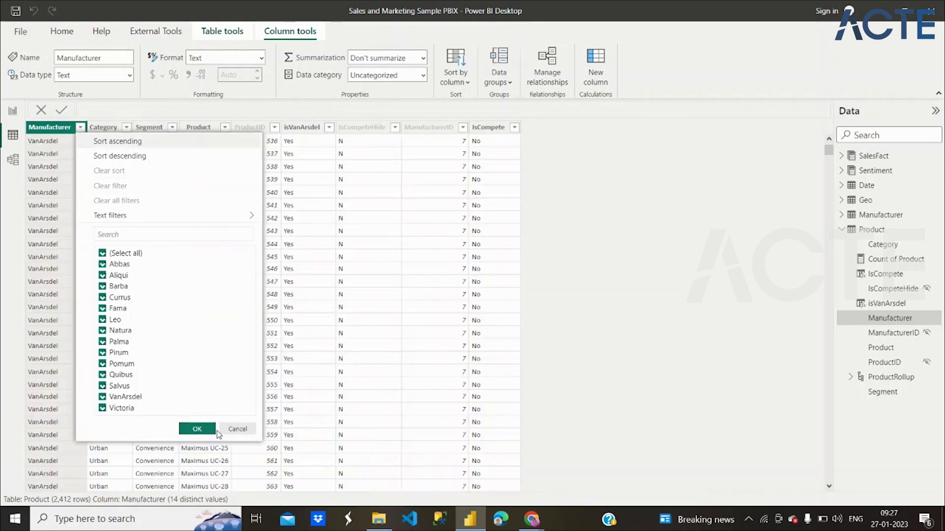
click(206, 431)
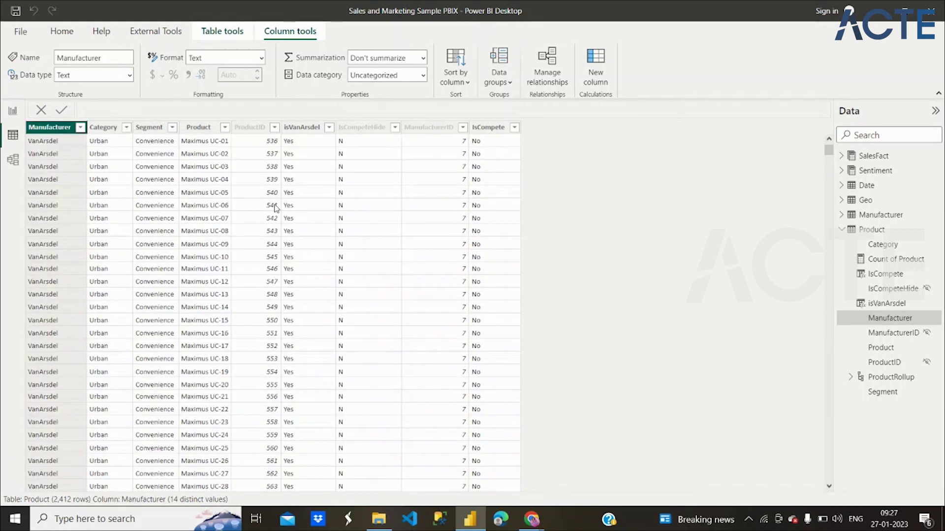
click(291, 132)
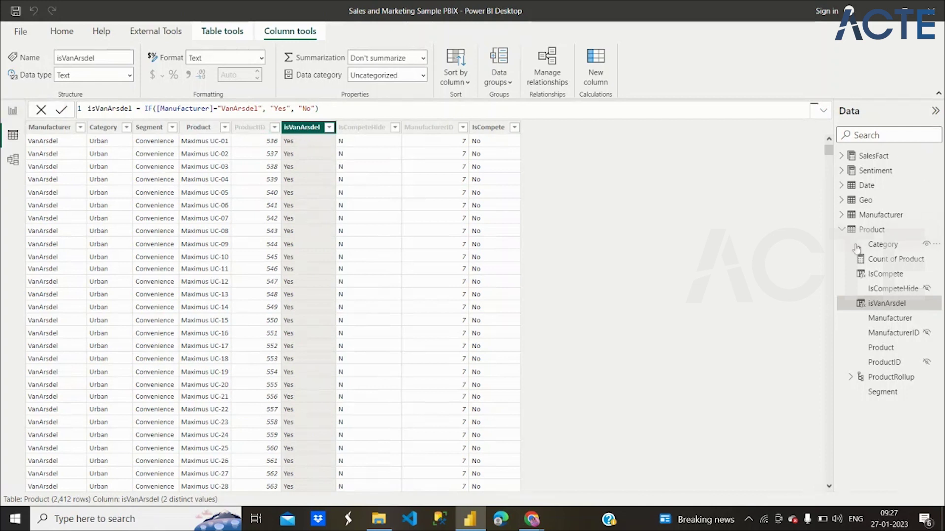
- Review the Geo and Sentiment tables' rows and inspect the formula of Sentiment's Average of Score measure
click(843, 230)
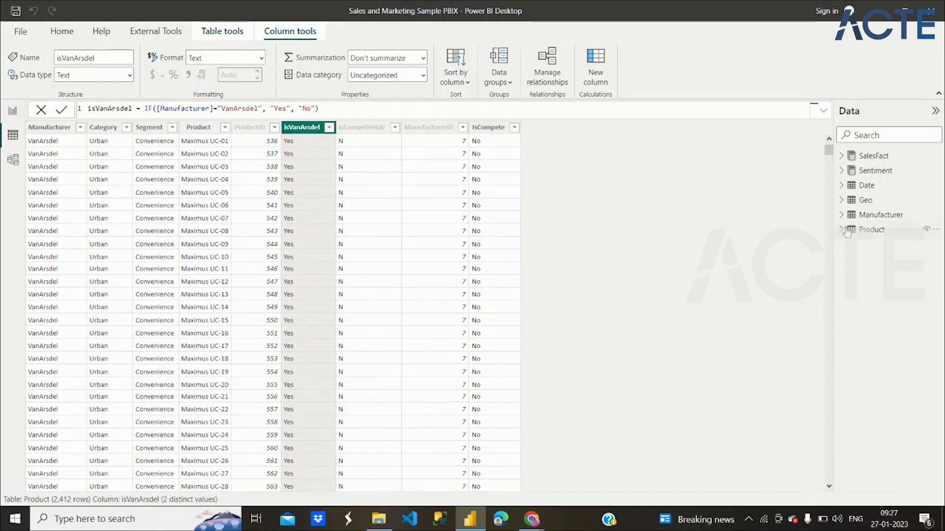
click(867, 202)
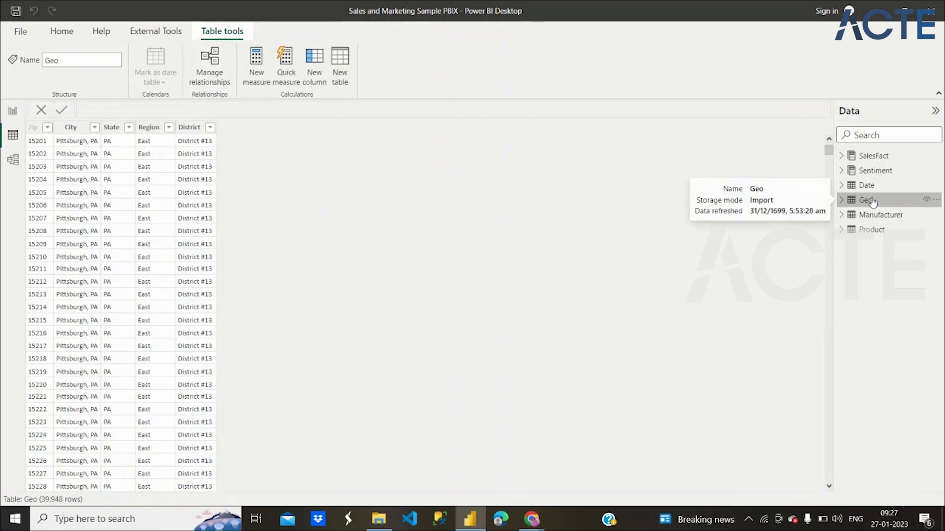
click(863, 173)
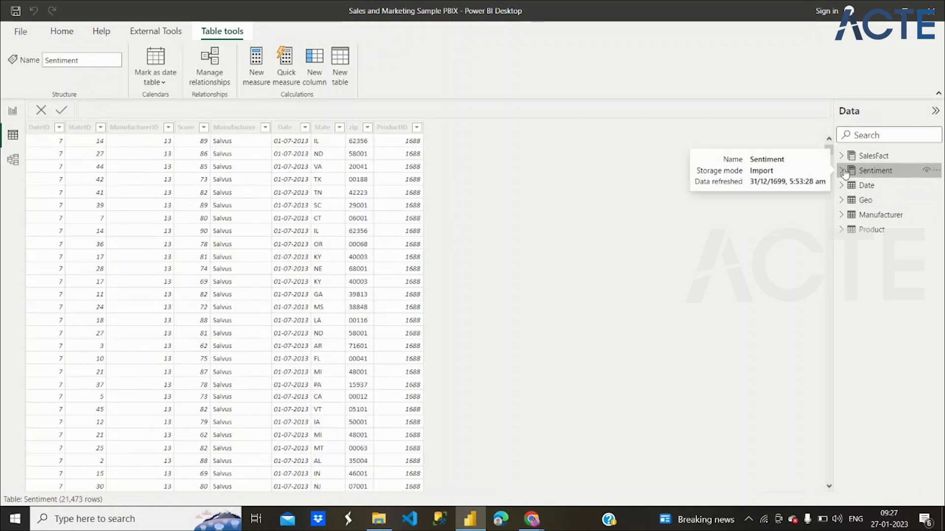
click(841, 173)
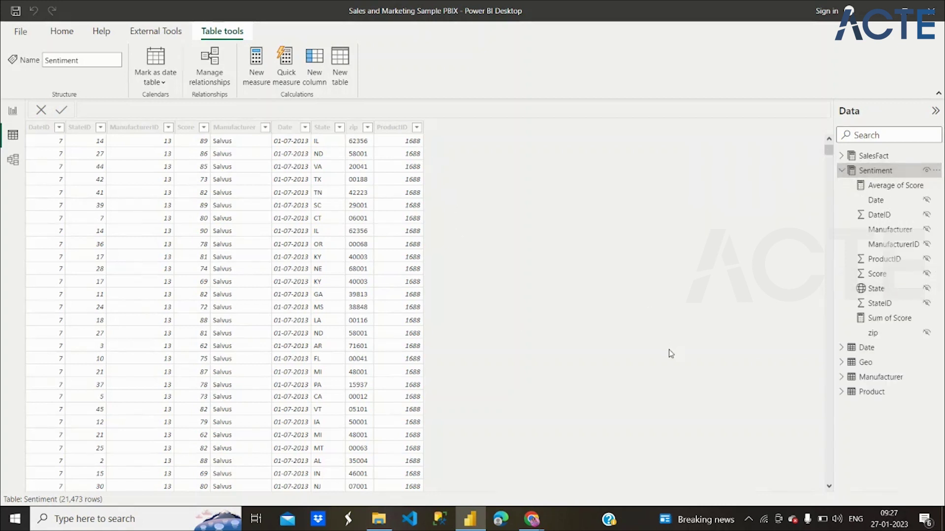
click(884, 186)
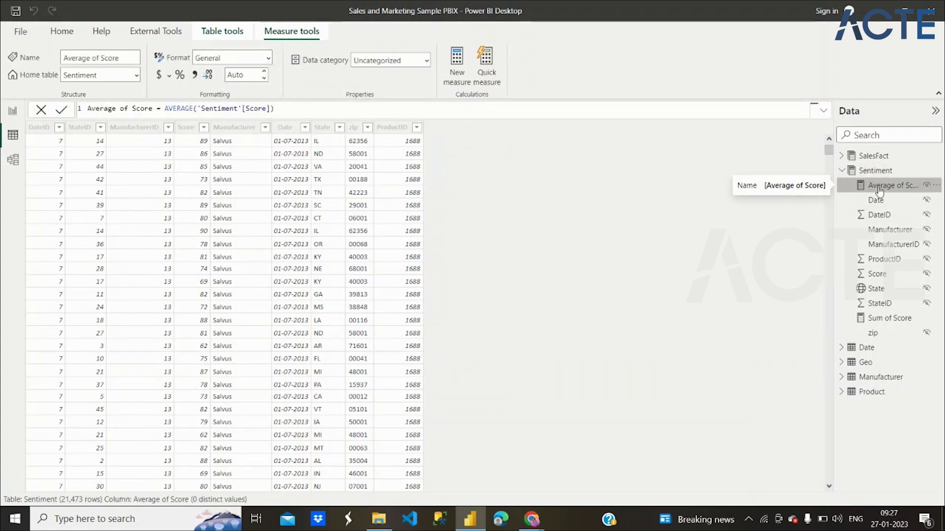
- Inspect SalesFact's formulas for % Category Compete Share, % Unit Market Share YOY Change, Total OTHER Units R12M and Total OTHER Units YTD
click(842, 156)
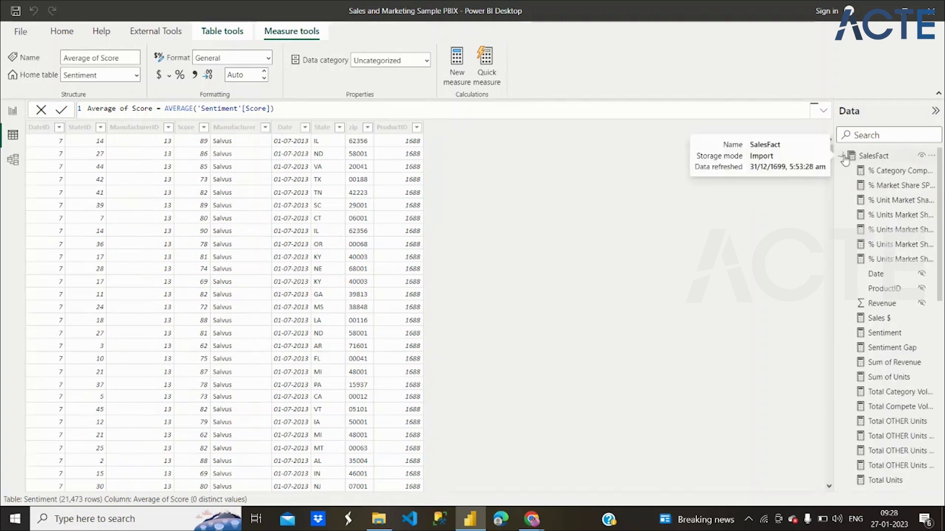
click(898, 172)
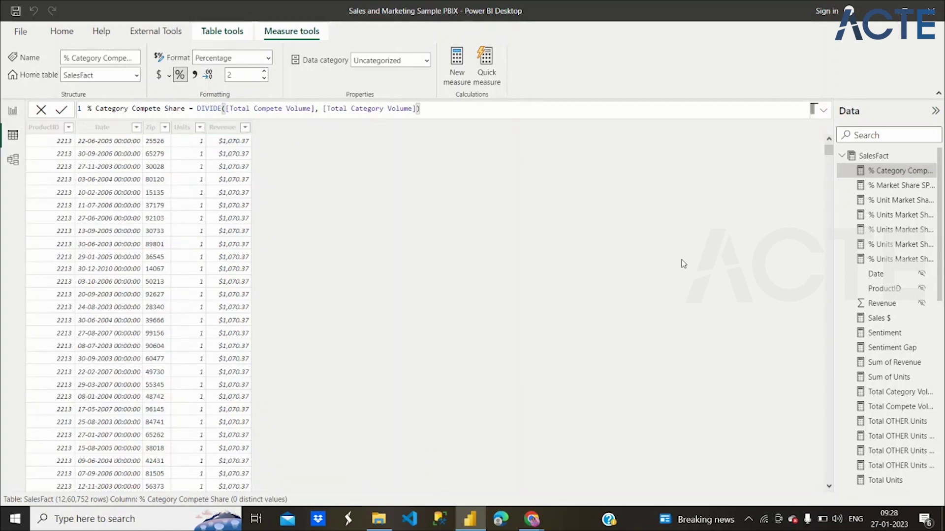
click(872, 201)
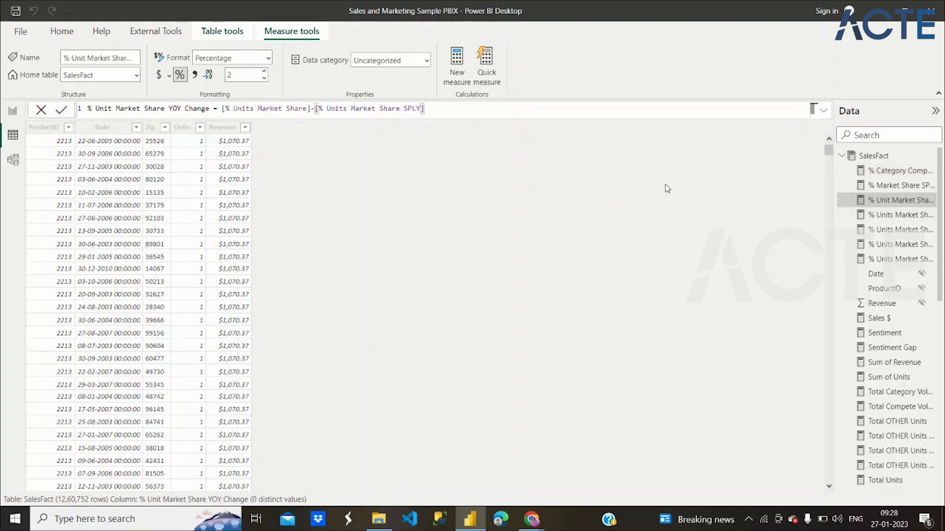
click(894, 442)
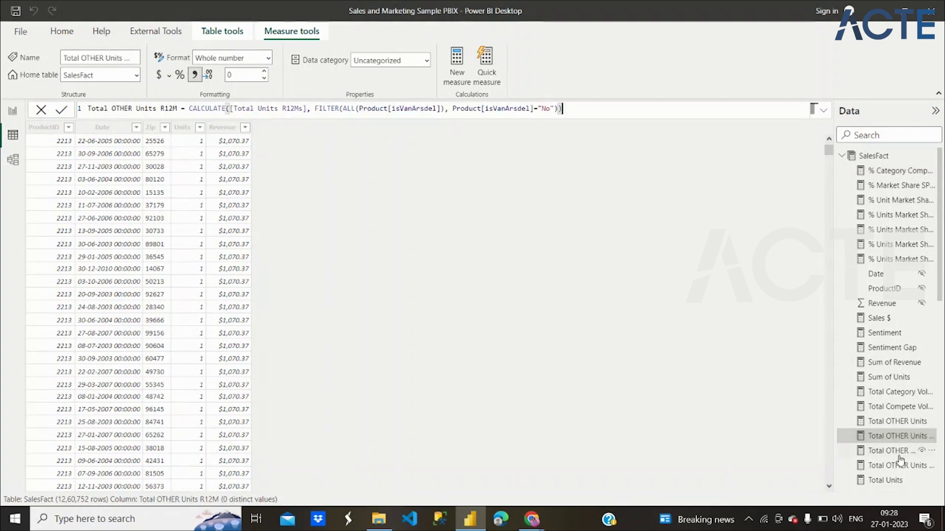
click(898, 454)
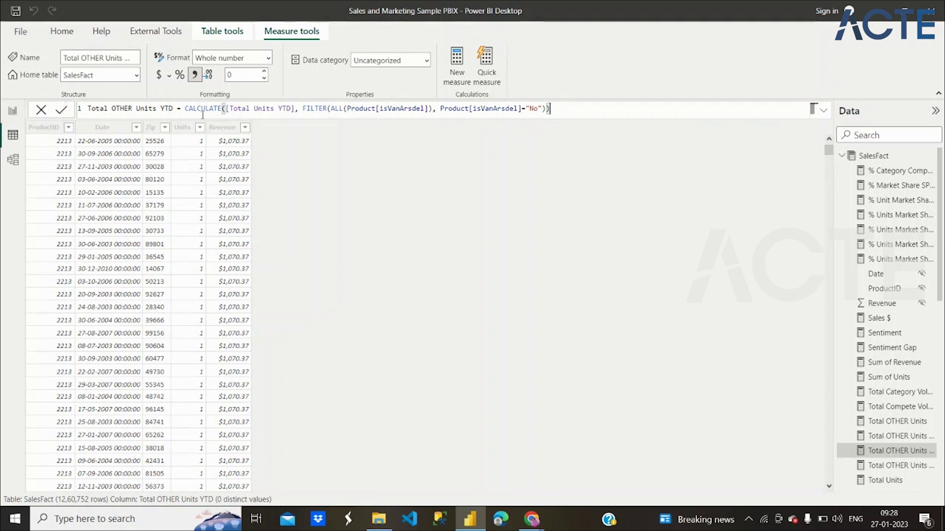
- Return to the report view and look through the Market Share, YTD Category and Sentiment pages
click(12, 111)
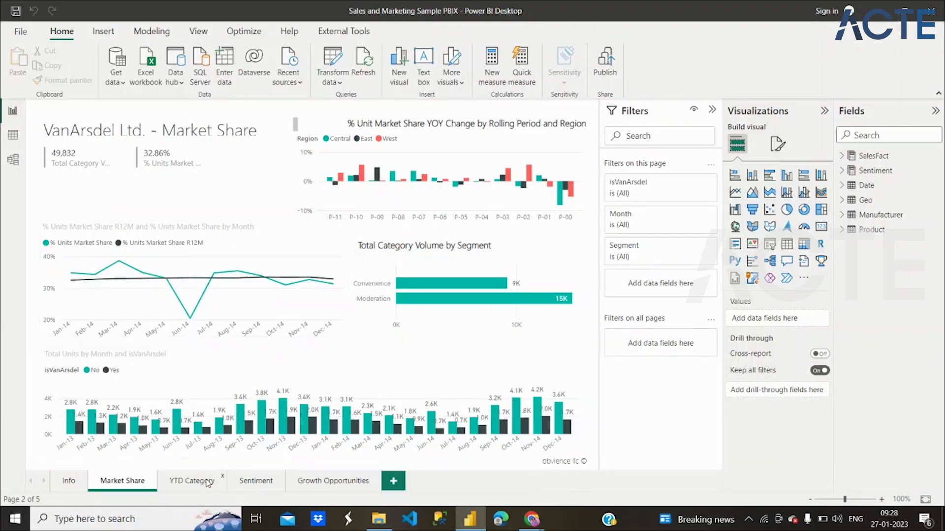
click(246, 485)
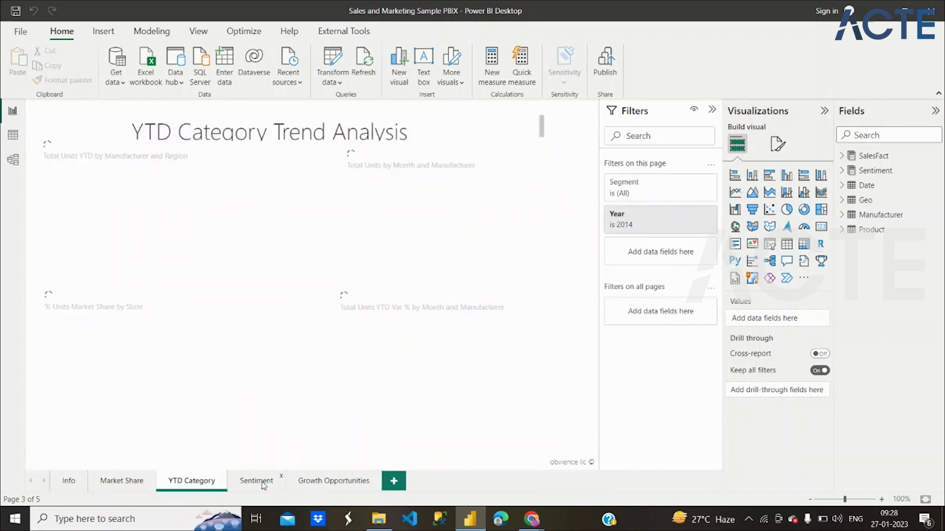
click(256, 481)
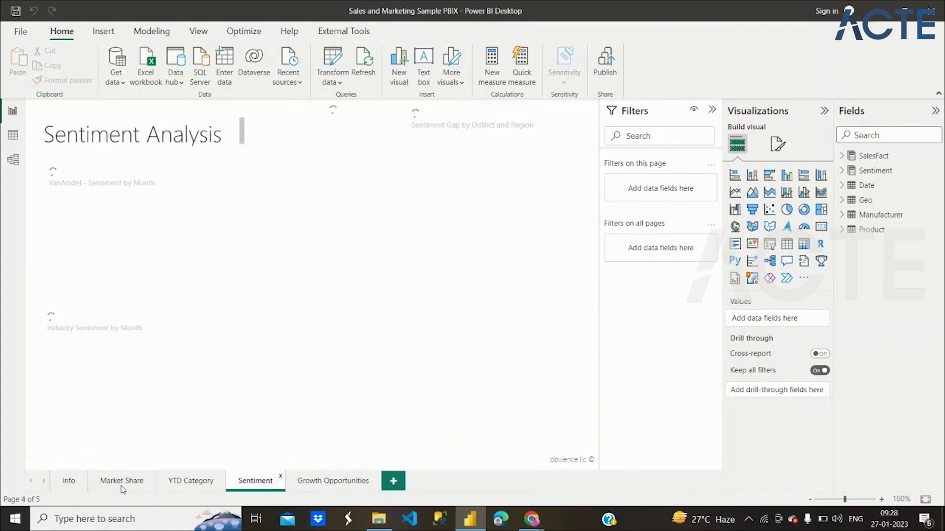
click(69, 481)
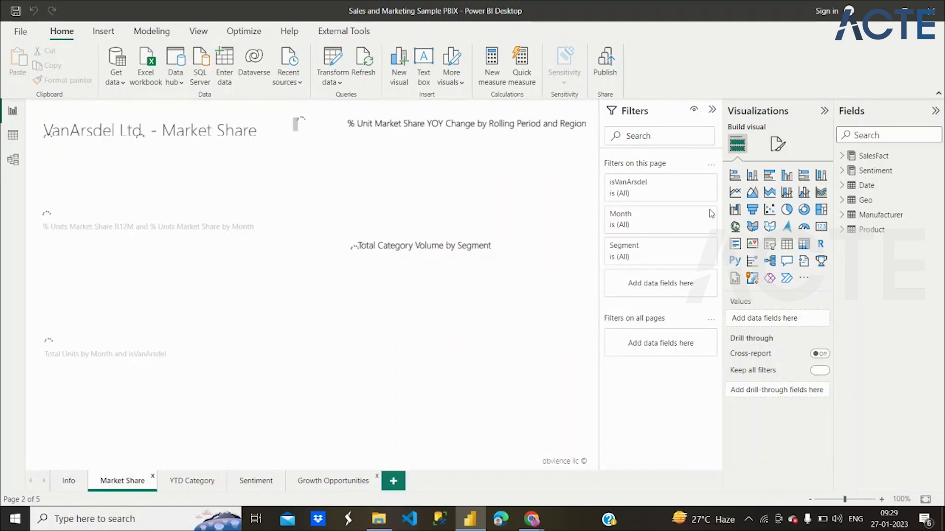
- On Growth Opportunities, examine which SalesFact and Date fields the Total Units and Total Units R12Ms by Month chart uses
click(451, 150)
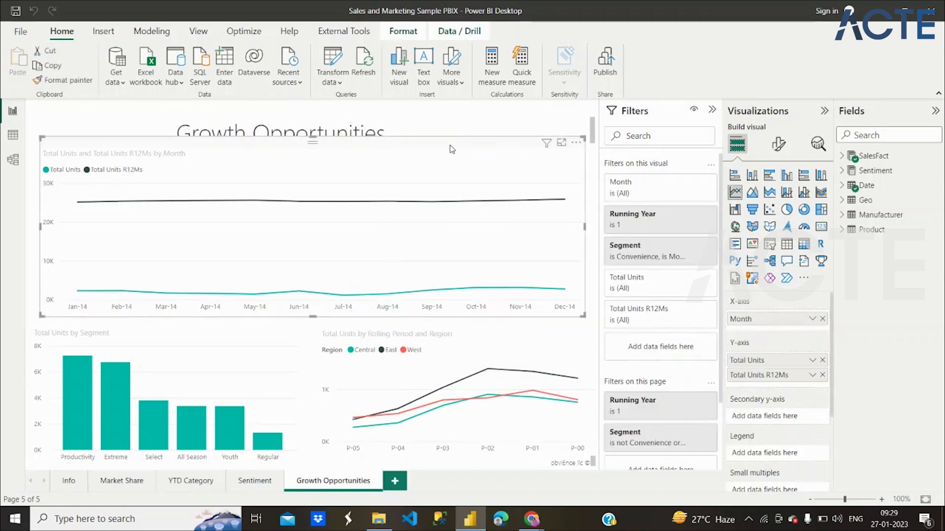
click(841, 157)
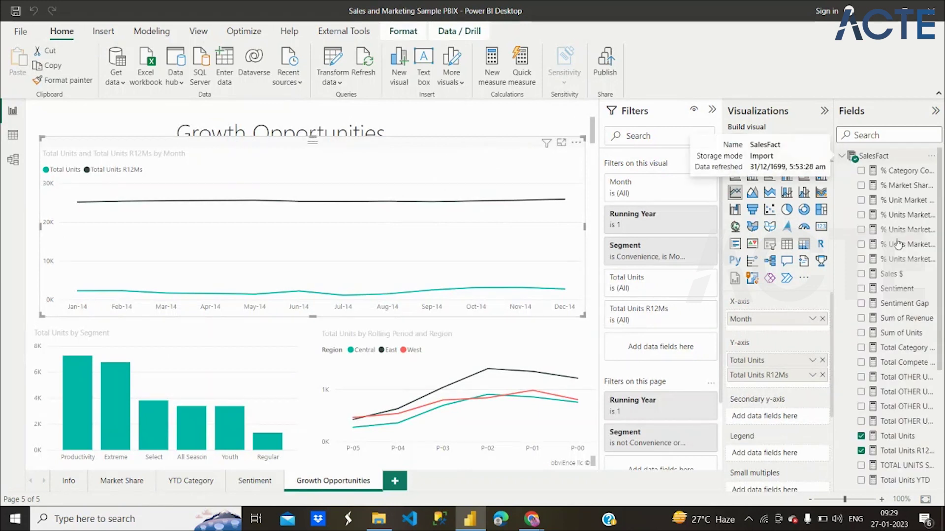
scroll(896, 403, down, 3)
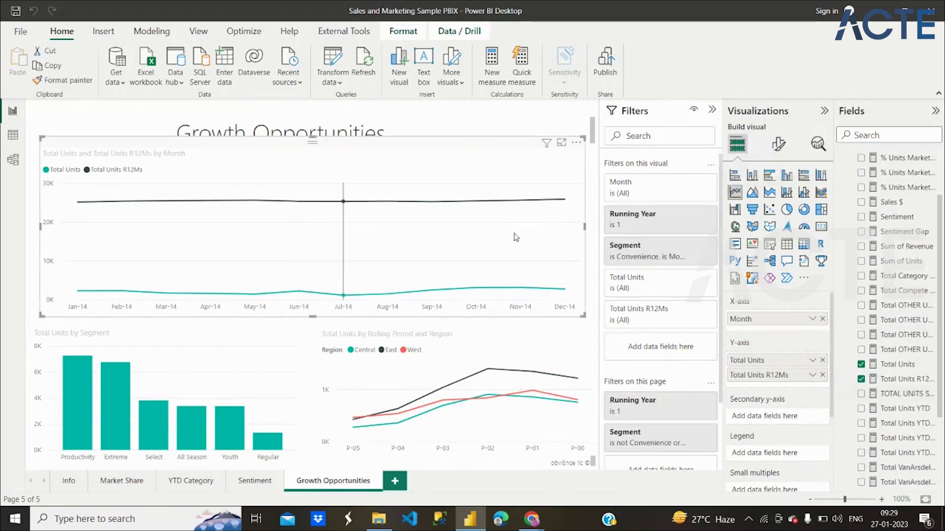
scroll(881, 378, down, 3)
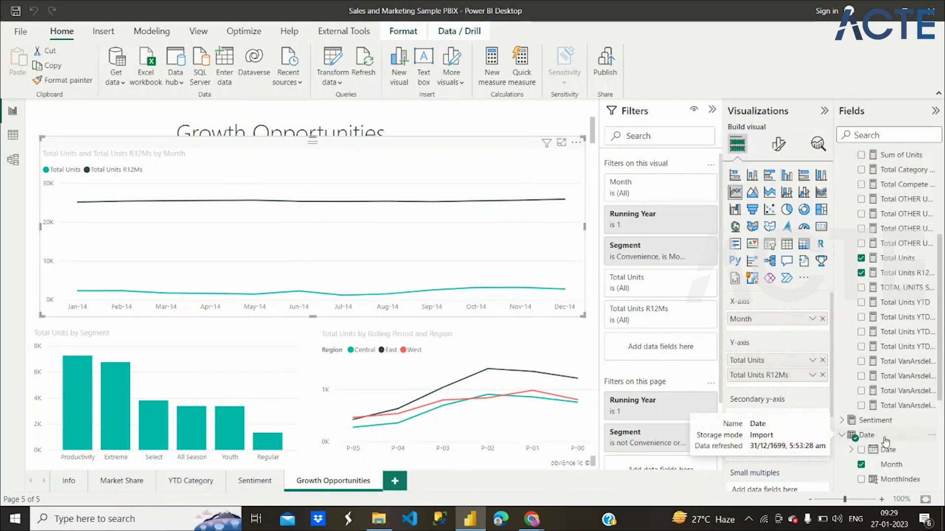
click(842, 435)
scroll(876, 374, down, 3)
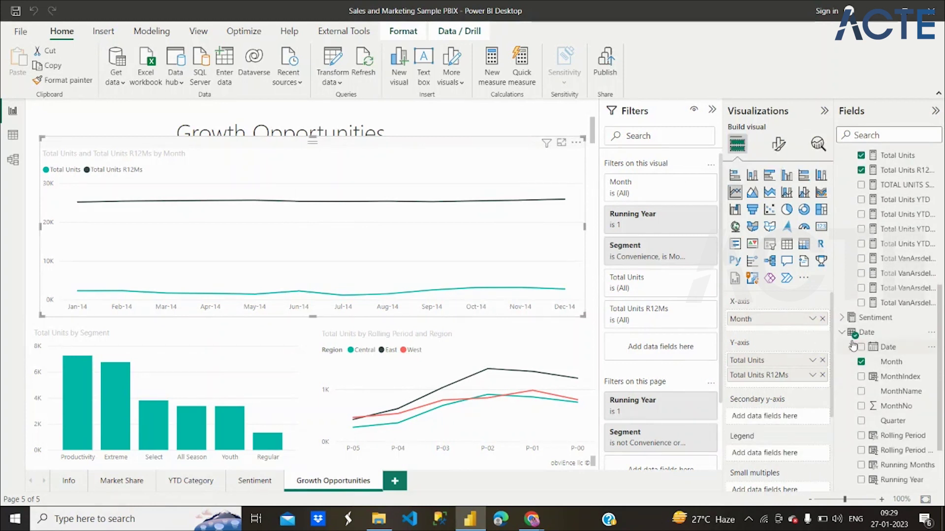
scroll(879, 289, up, 6)
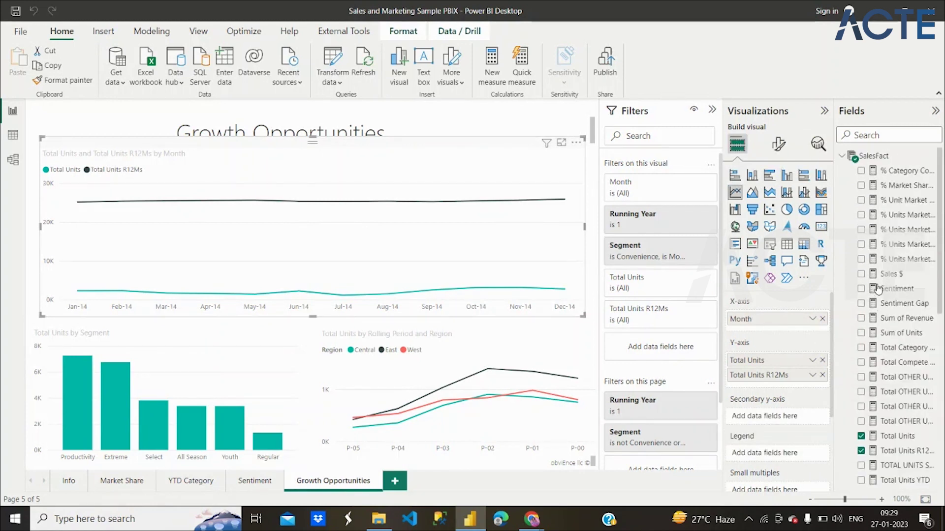
click(842, 157)
click(852, 189)
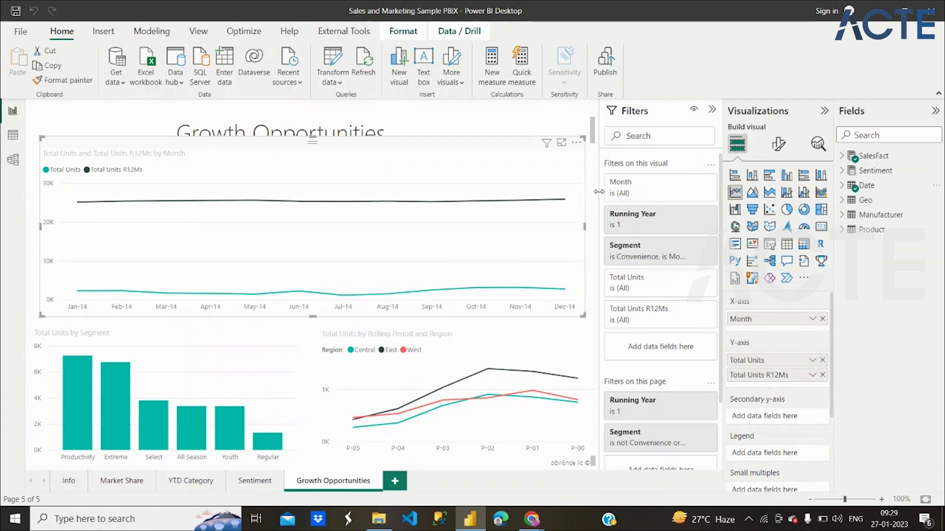
- Cross-highlight the page by the Nov-14 point of Total Units R12Ms and inspect the chart's Running Year filter before collapsing the filter settings
click(597, 194)
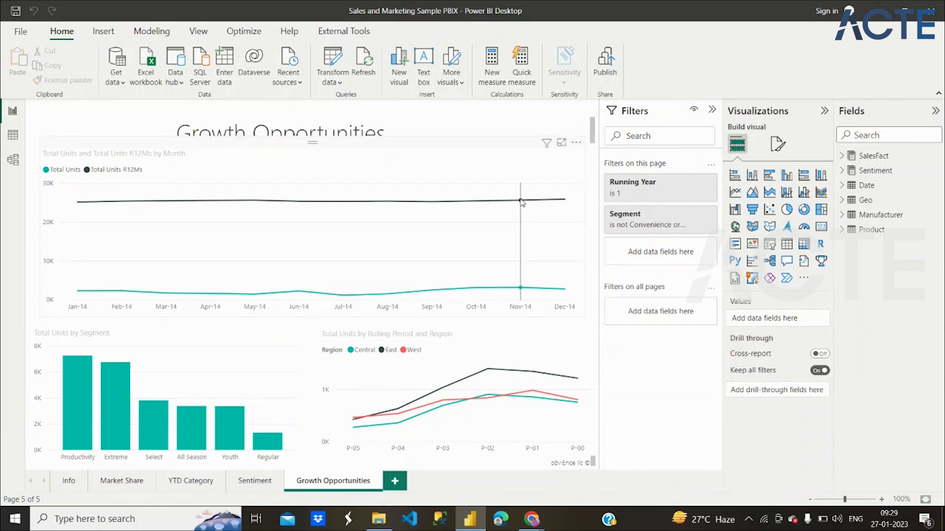
click(522, 202)
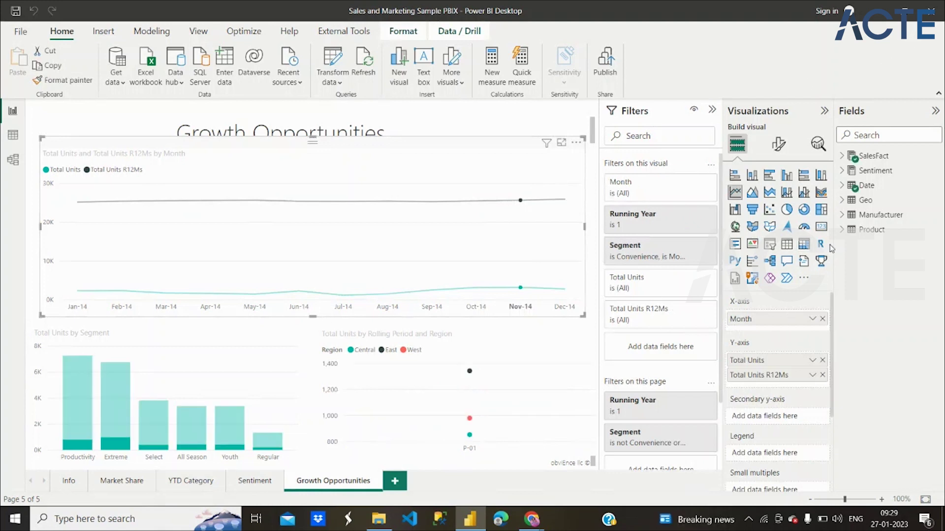
click(681, 217)
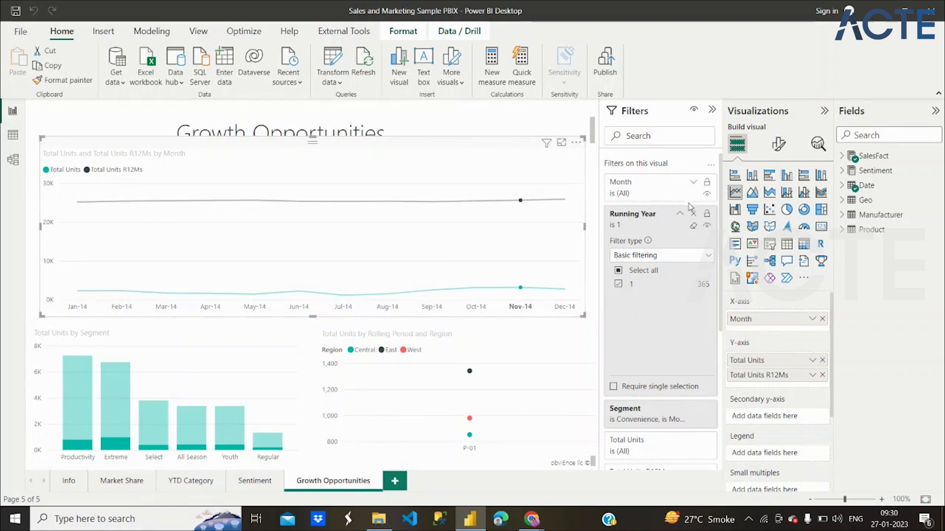
click(680, 218)
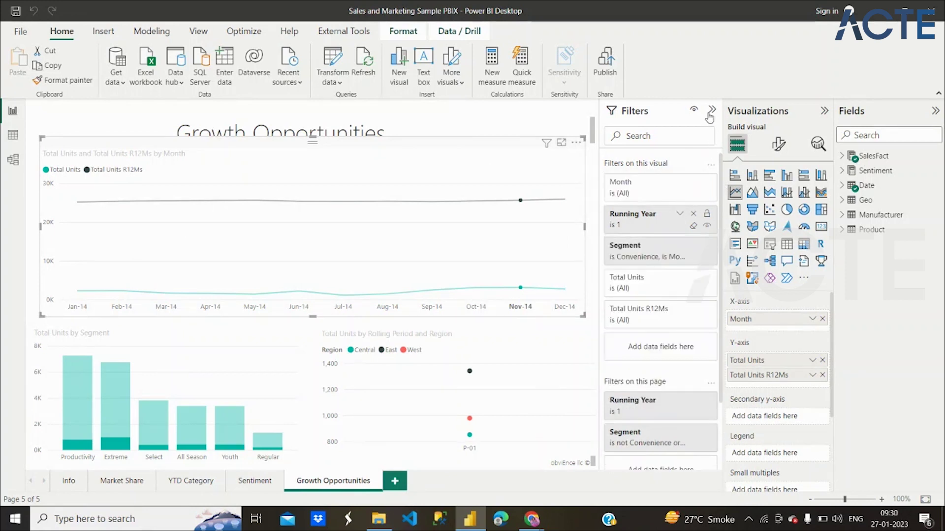
click(710, 111)
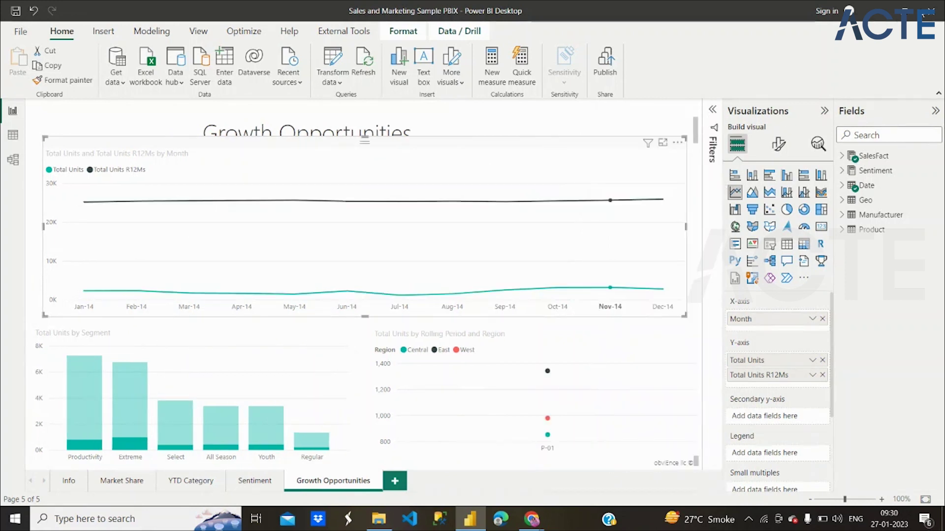
- Close the Sales and Marketing Sample report with its changes saved and put away the Downloads window
click(941, 13)
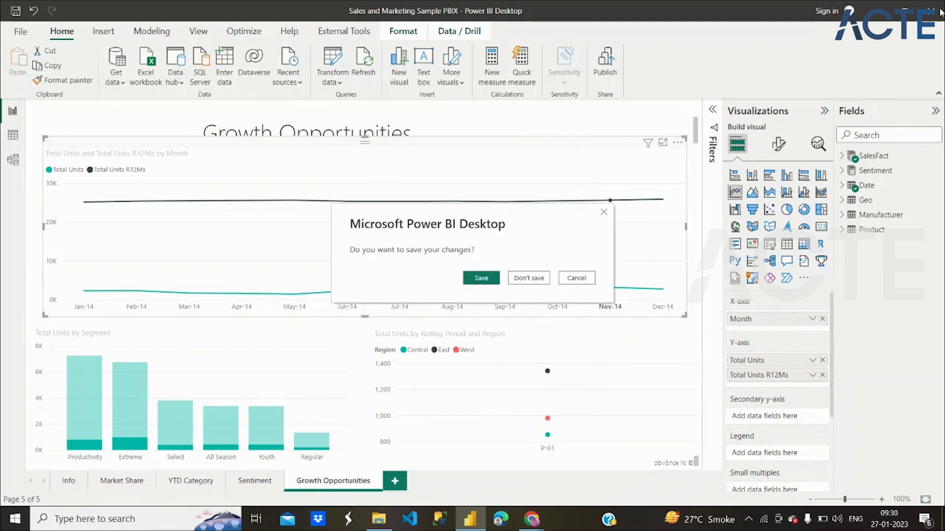
click(476, 281)
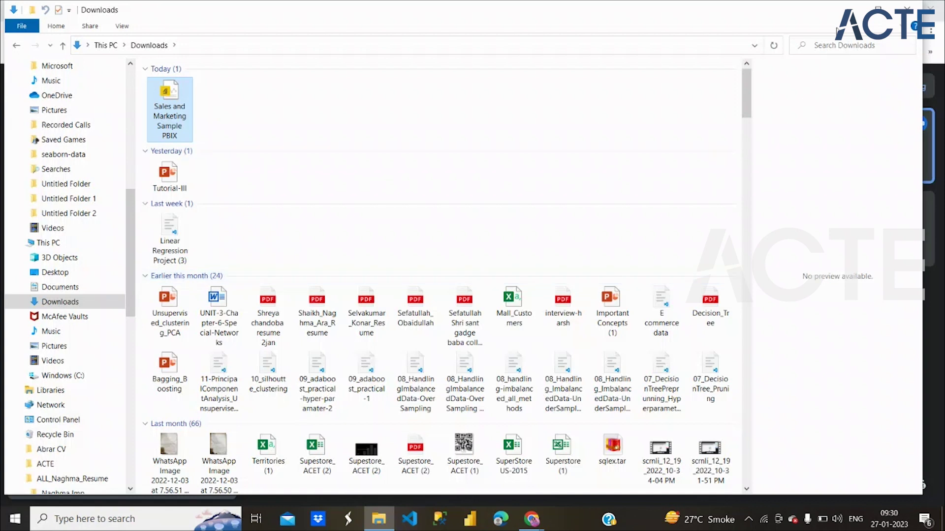
click(849, 10)
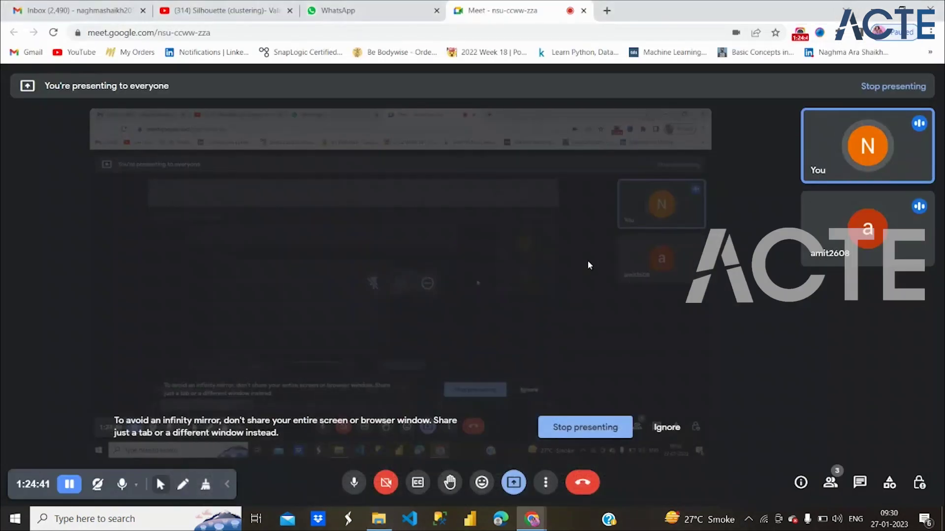